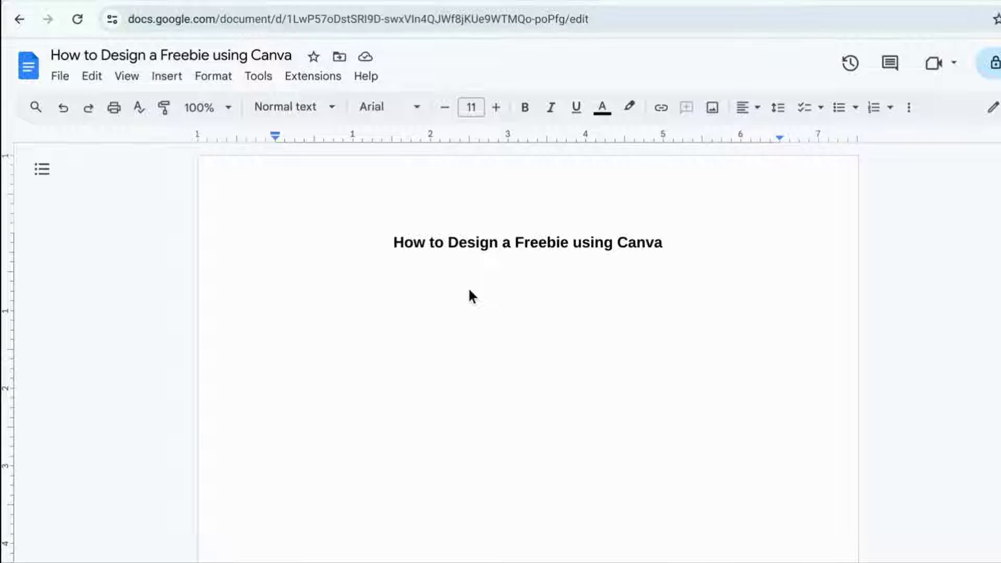
Step: Enter the labels "Step 1:", "Step 2:" and "Step 3:" on separate lines below the document title
text(S)
key(BackSpace)
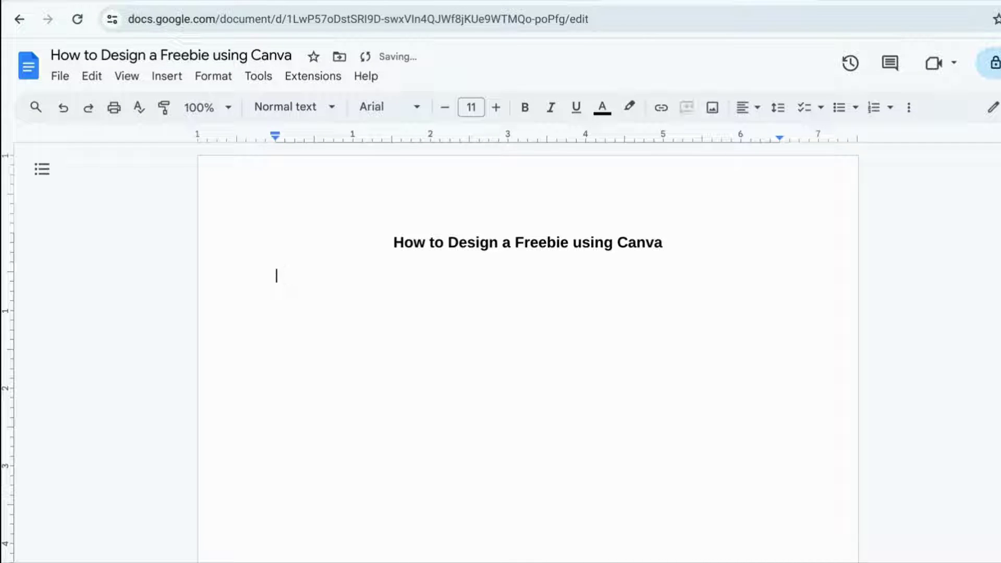
text(Step 1:)
key(Return)
text(Step 2:)
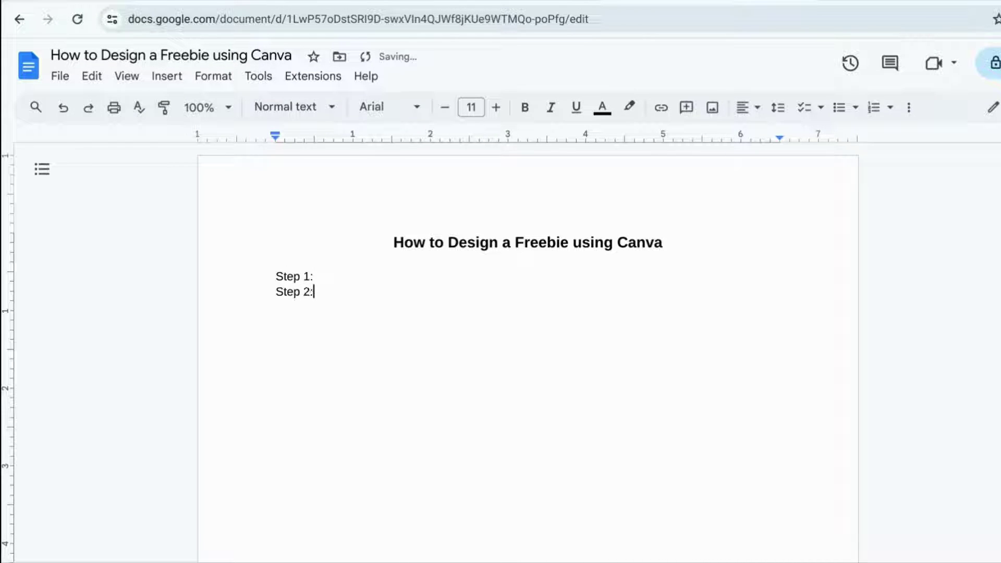
key(Return)
text(Step 3:)
Step: Complete Step 1 with "Write the content for the freebie in a google doc" and Step 2 with "Proofread and edit content"
click(317, 291)
text(the content for the fre)
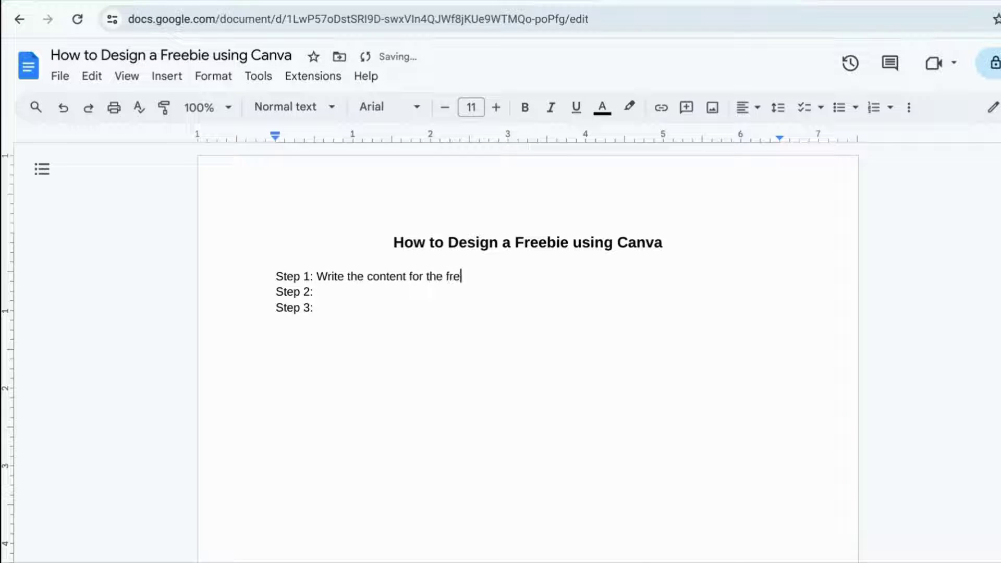
text(ebie in a google doc Step 2: )
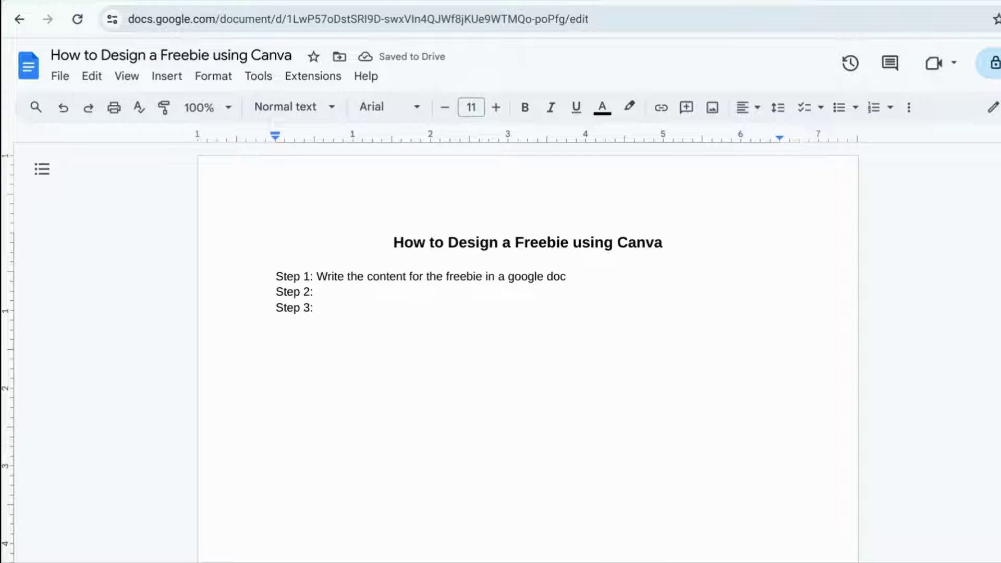
text(Proofre)
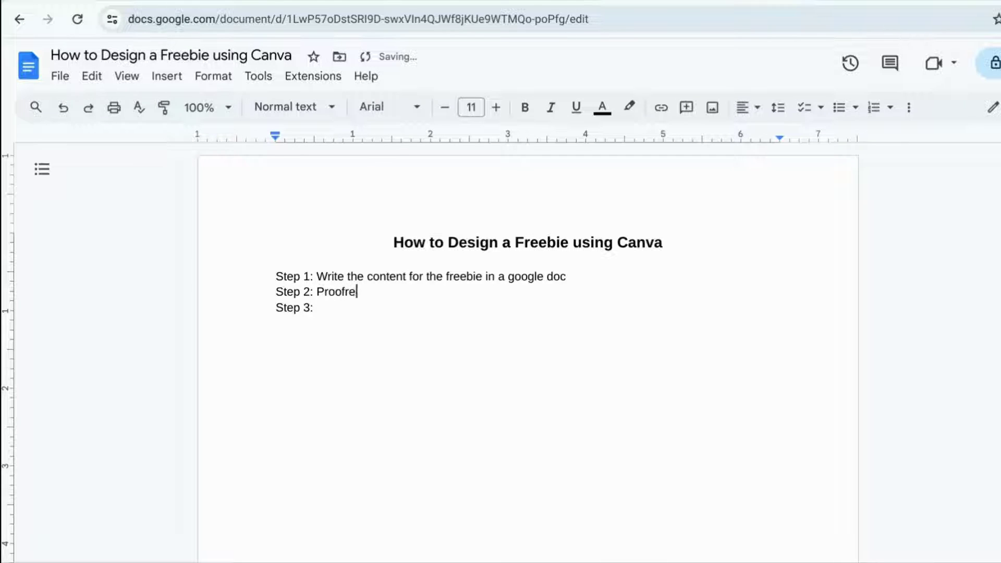
text(ad and edit content Step 3: )
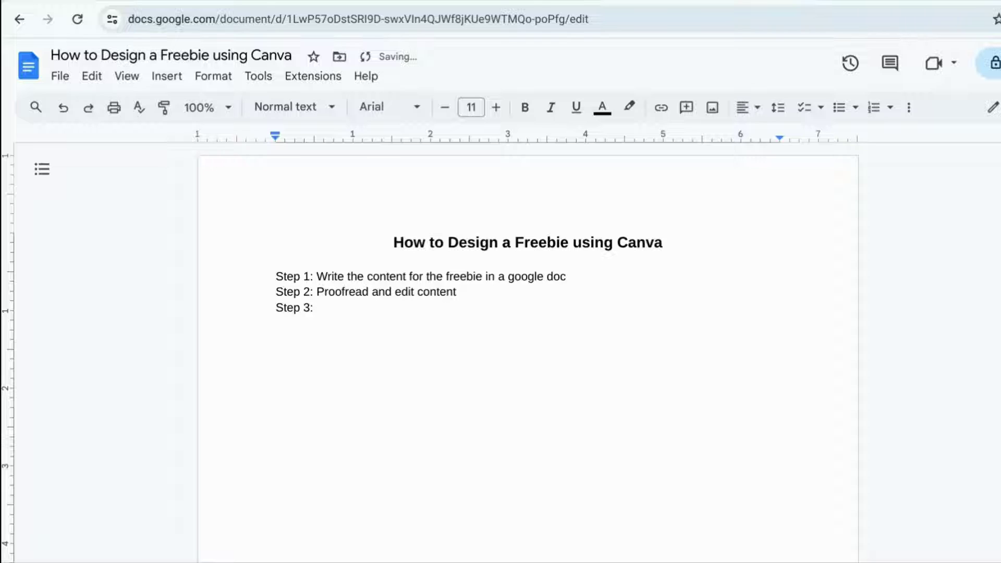
Step: Complete Step 3 with "Choose a freebie format in canva" and add "Step 4: Upload all branding materials to canva and setup your brand kit"
text(Choose a freebie format in)
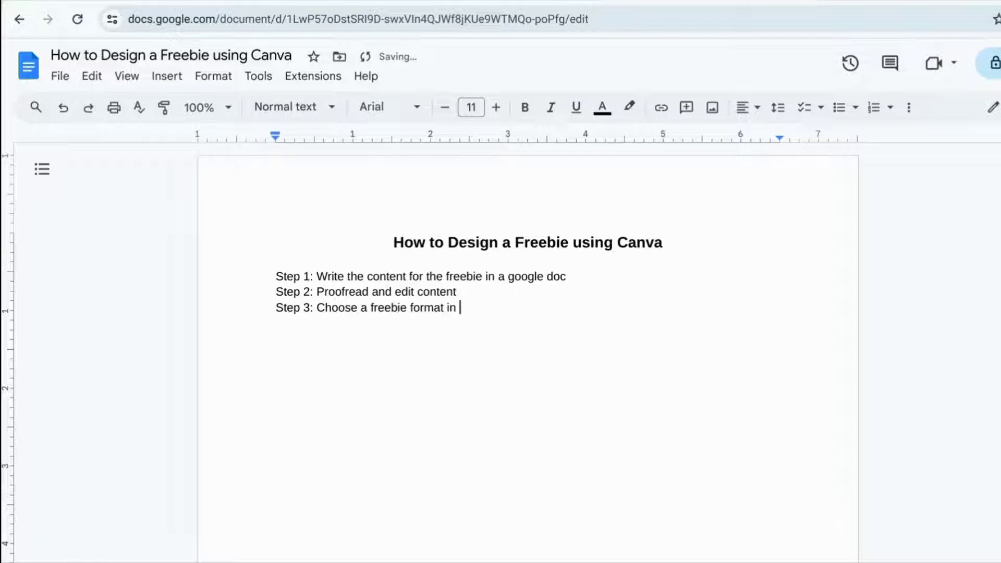
text( canva)
key(Return)
text(Step 4: Up)
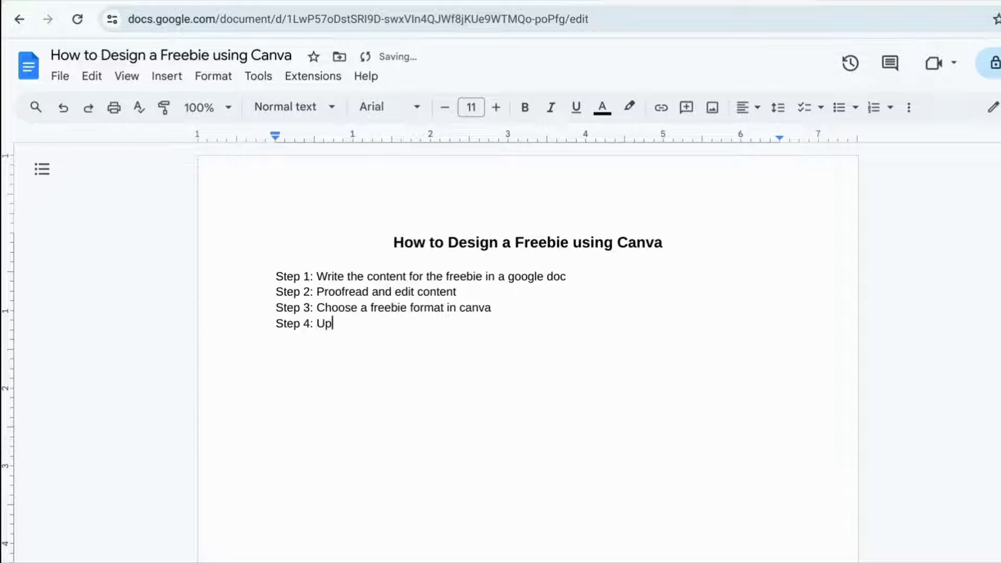
text(load all branding materials )
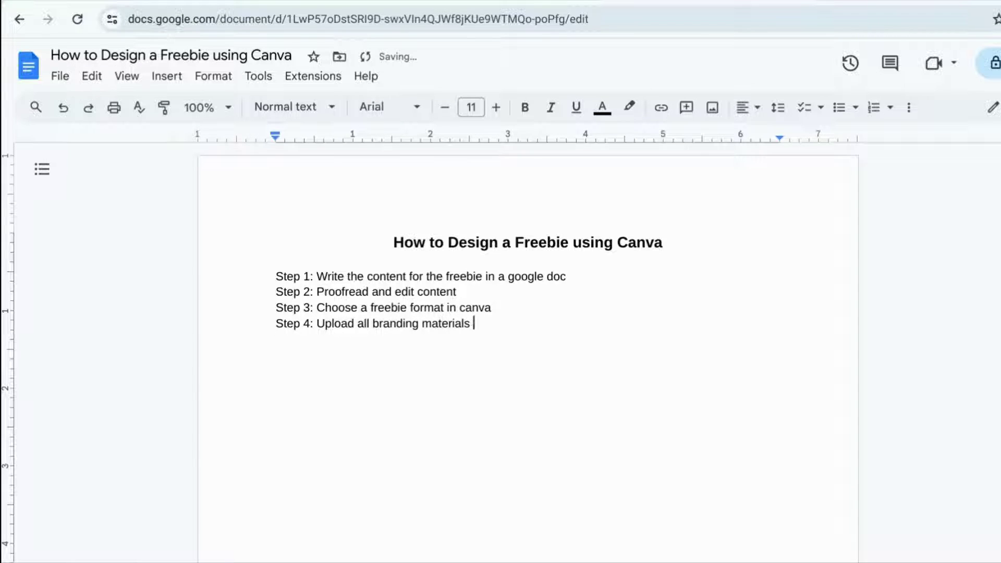
text(to canva and setup your brand kit)
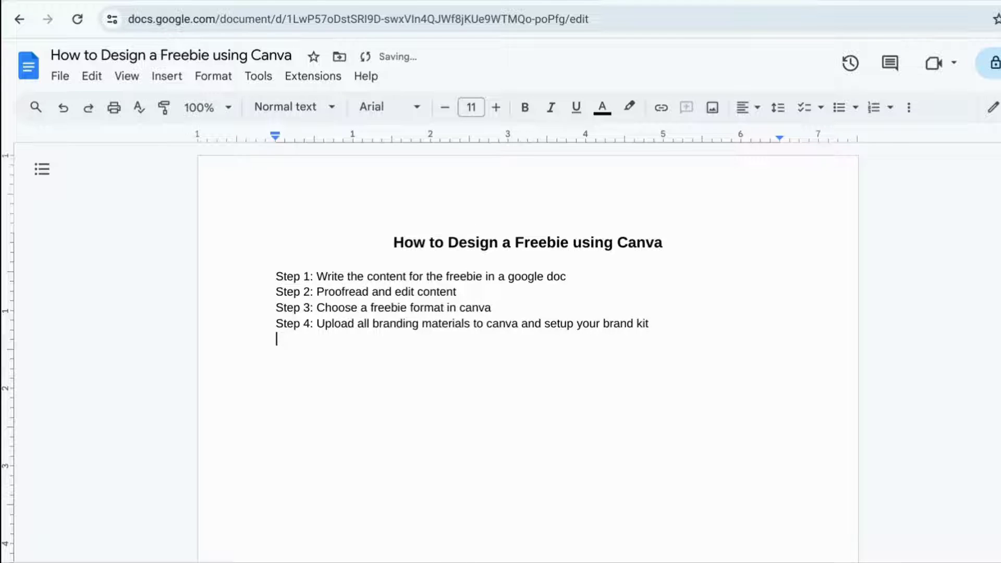
Step: Replace "and setup your brand kit" in the Step 4 line with "(logo, color codes, fonts)"
drag(521, 324, 650, 326)
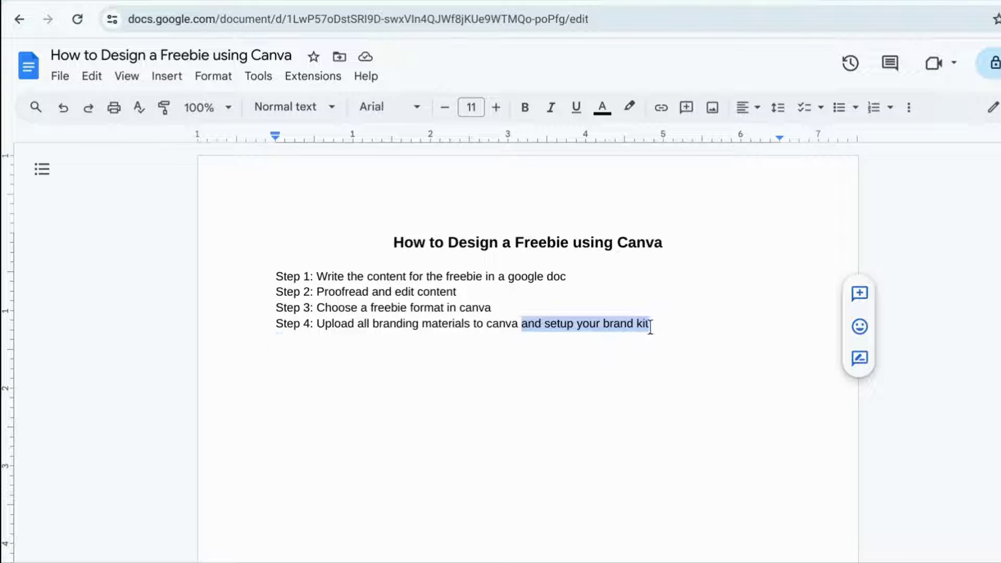
text((logo, colo)
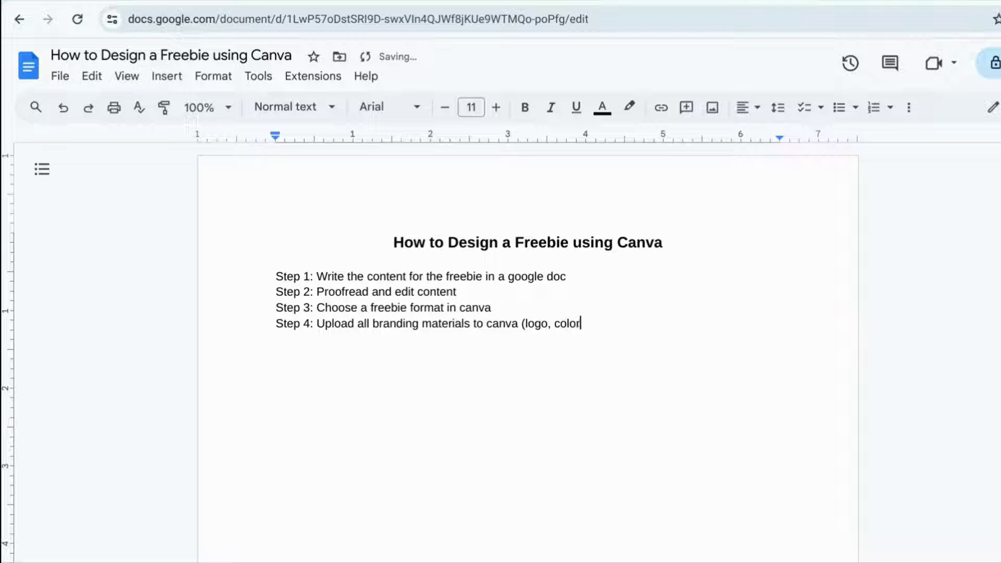
text(r codes, fonts))
Step: Add the line "Step 5: Finalize design elements & format" below Step 4
key(Return)
text(Step 5: )
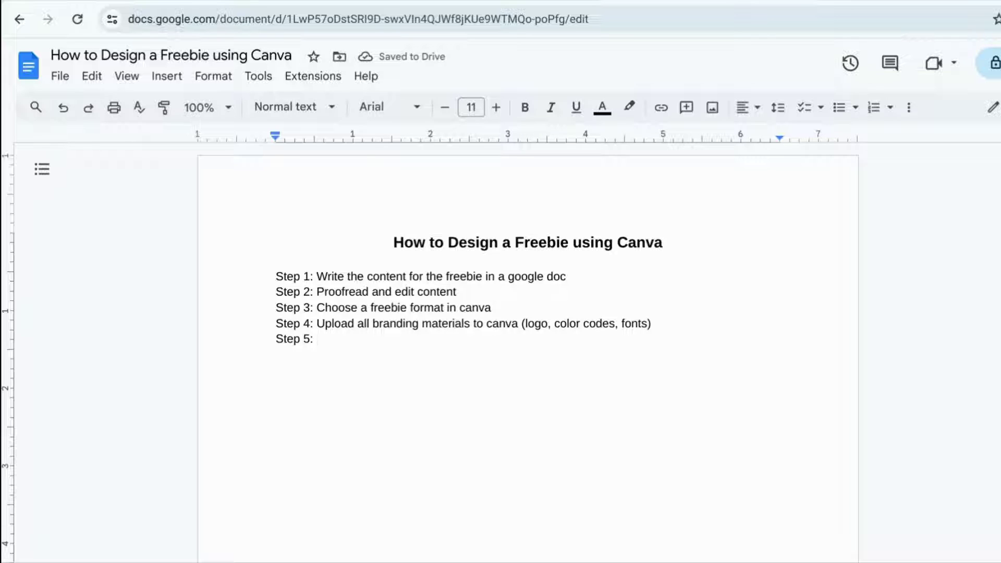
text(Finalize design)
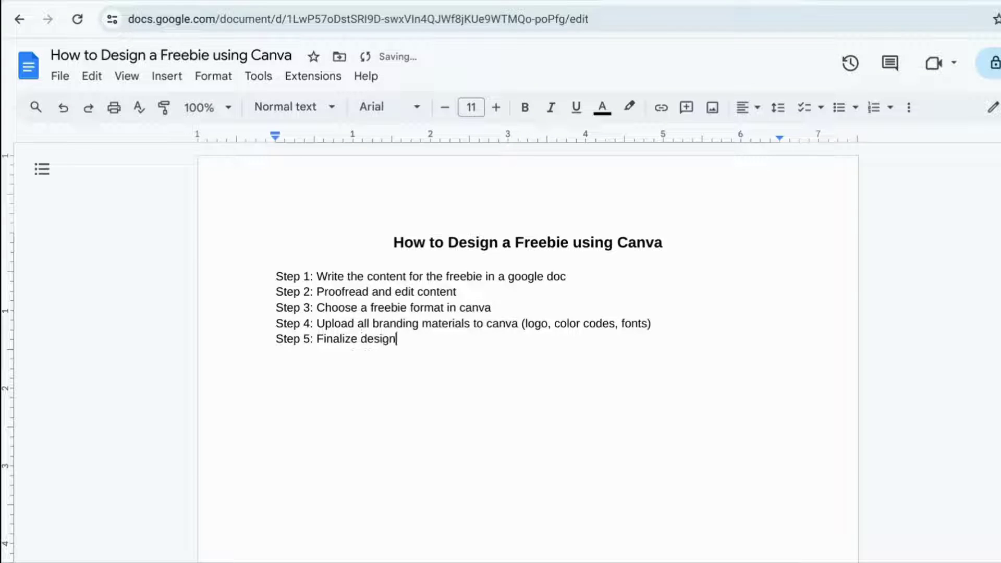
text( elements & format)
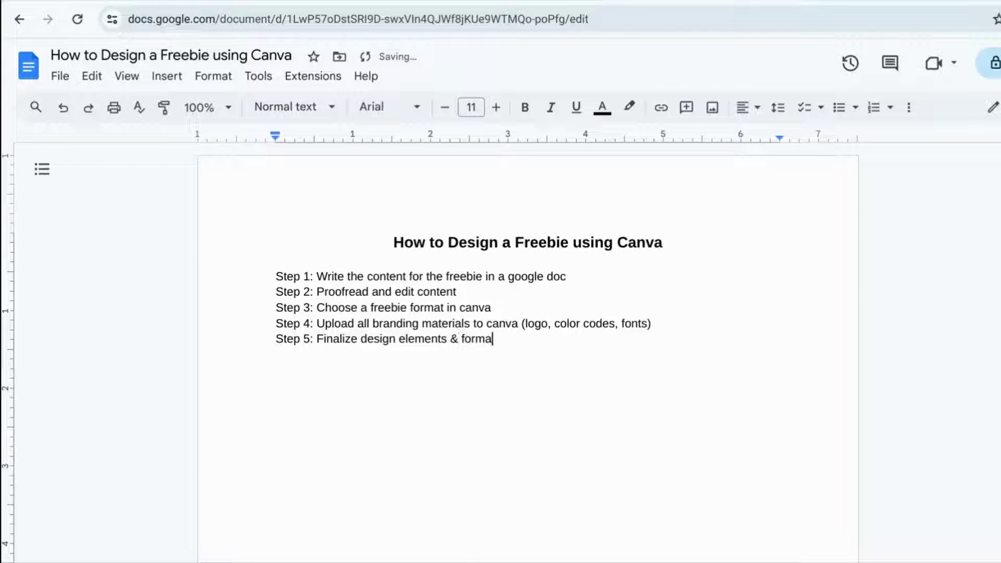
Step: Add the lines "Step 6: Double check all links" and "Step 7: Export doc." to the end of the list
key(Return)
text(Step 6: Double c)
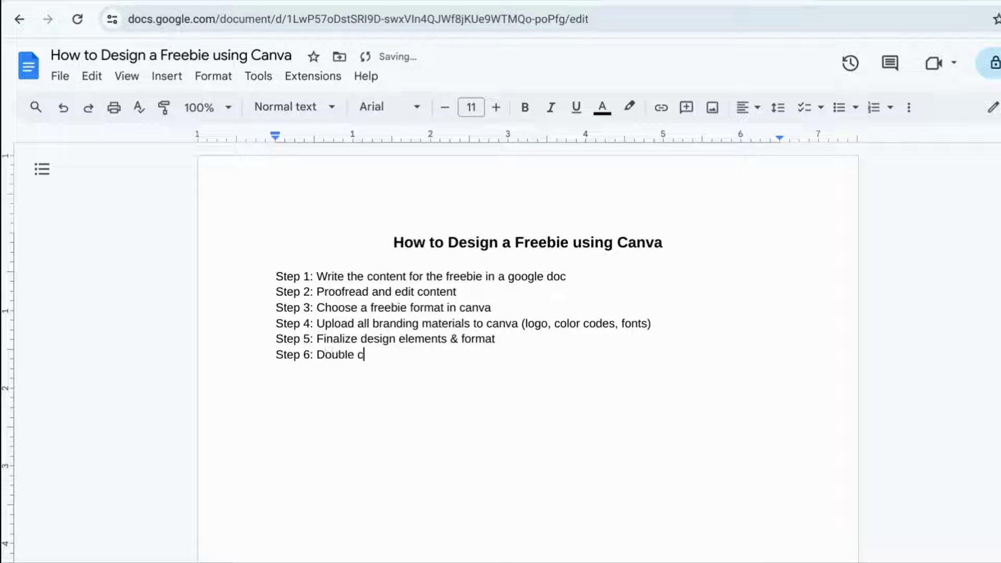
text(heck all links)
key(Return)
text(Step 7)
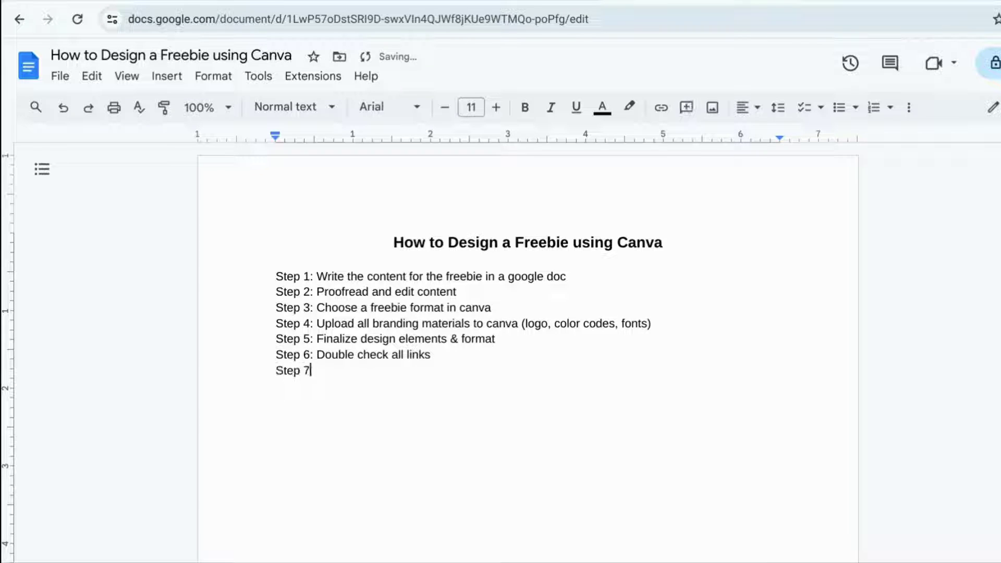
text(: Export doc.)
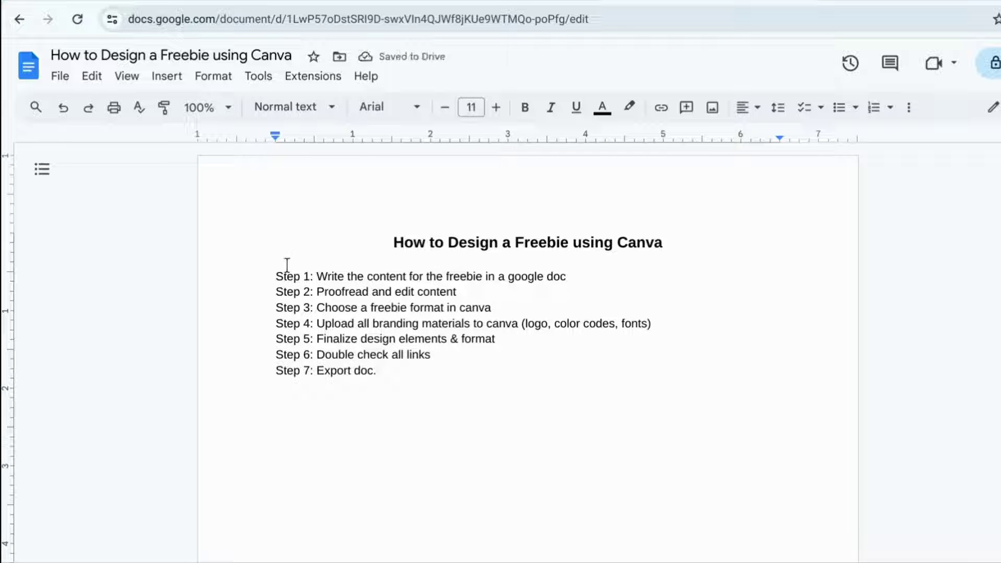
Step: Insert the line "Table of Contents" with a blank line after it above the steps, and select that line
click(271, 268)
text(Table of Contents)
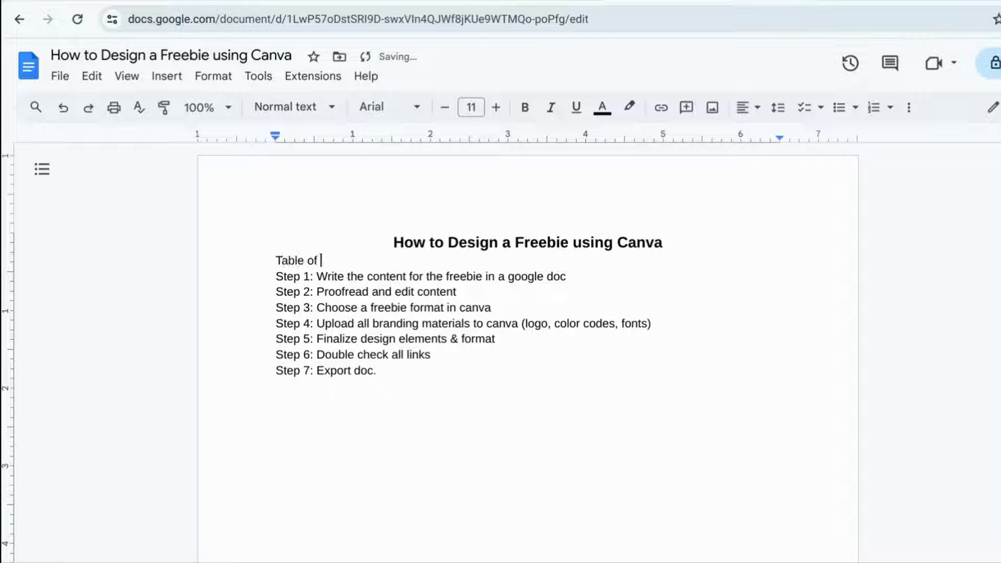
key(Return)
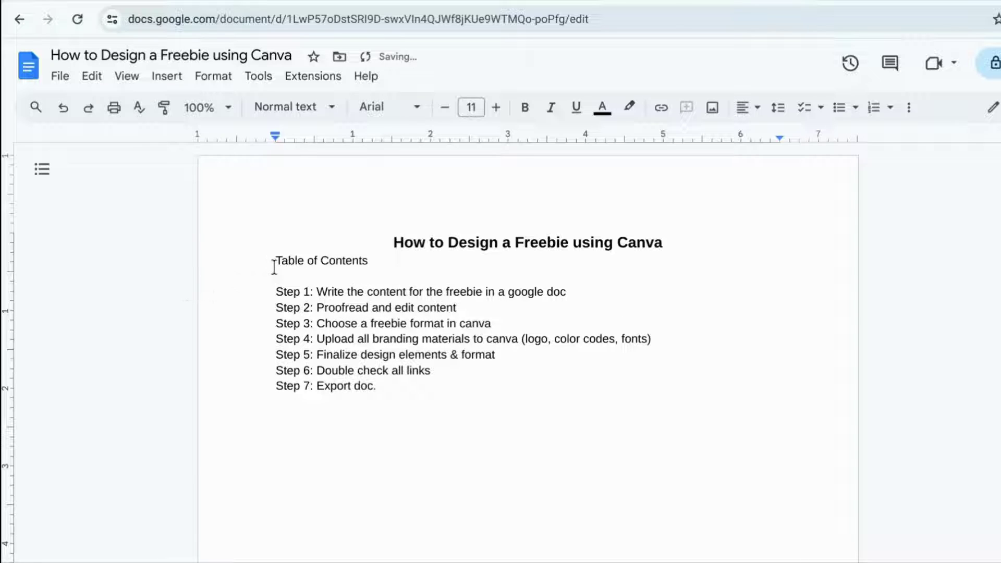
drag(274, 267, 455, 263)
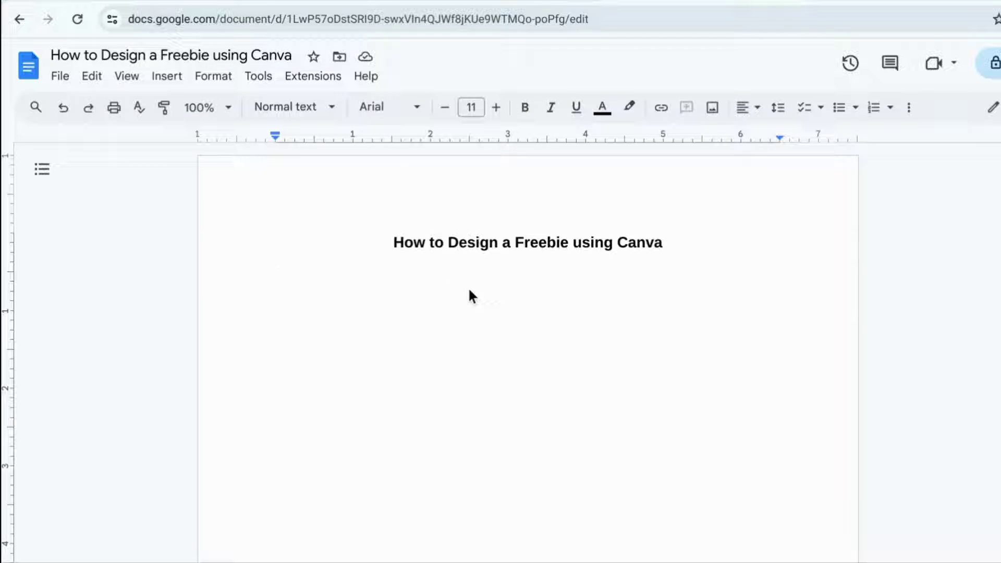
Step: Start a list of steps under the title with "Step 1:" and "Step 2:" on separate lines, and begin a third line
text(S)
key(BackSpace)
text(Step 1:)
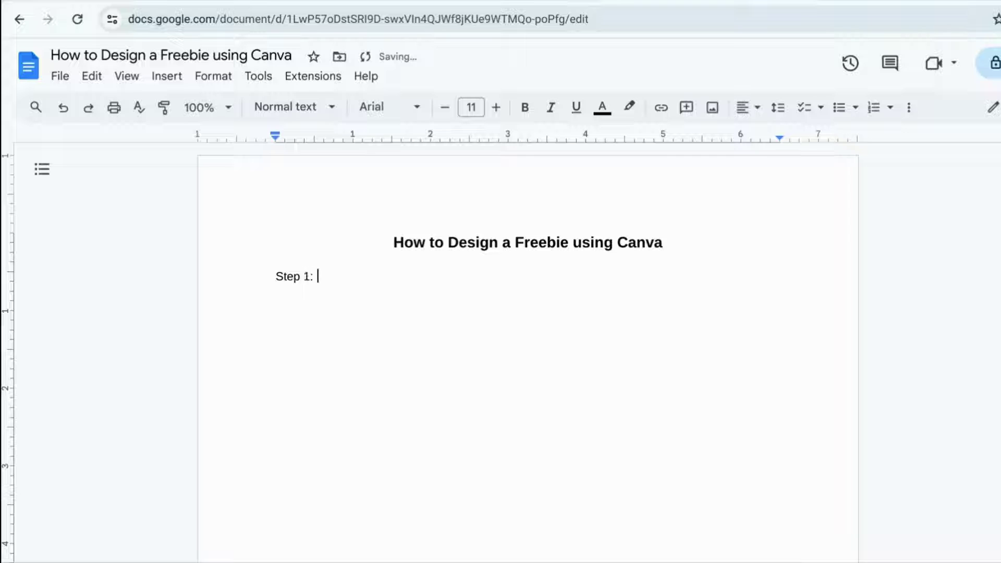
key(Return)
text(Step 2:)
key(Return)
text(Step)
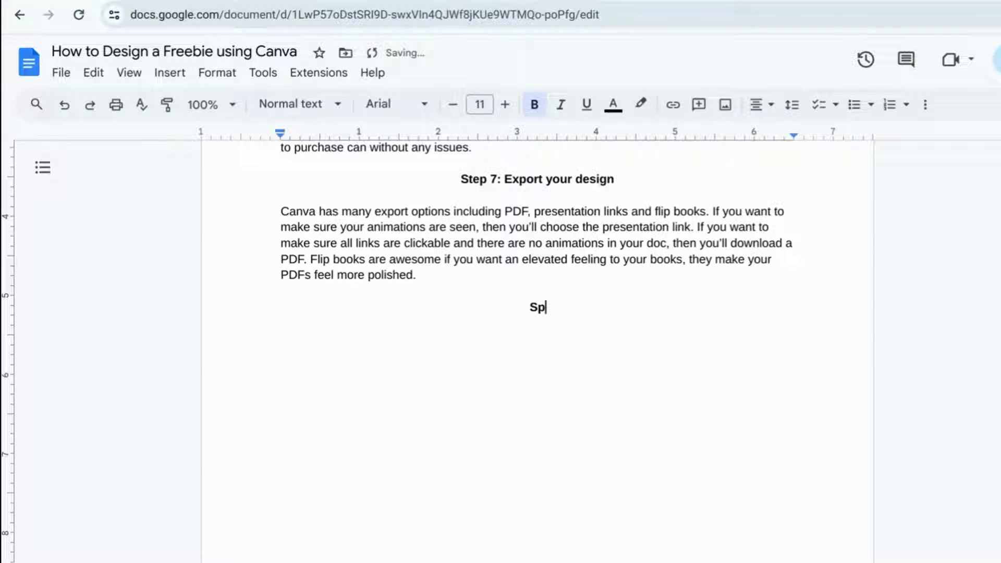
Step: Add the heading "Special Offer" above "Are you ready to design your freebie and want more guidance + want to learn how to setup a funnel for it?"
text(ecial Offer)
key(Return)
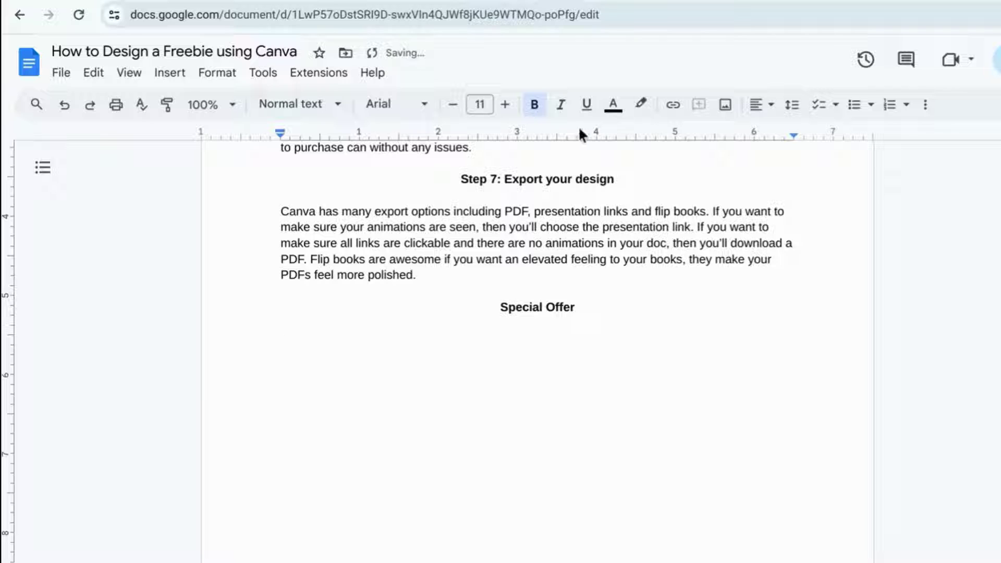
text(Are you ready to )
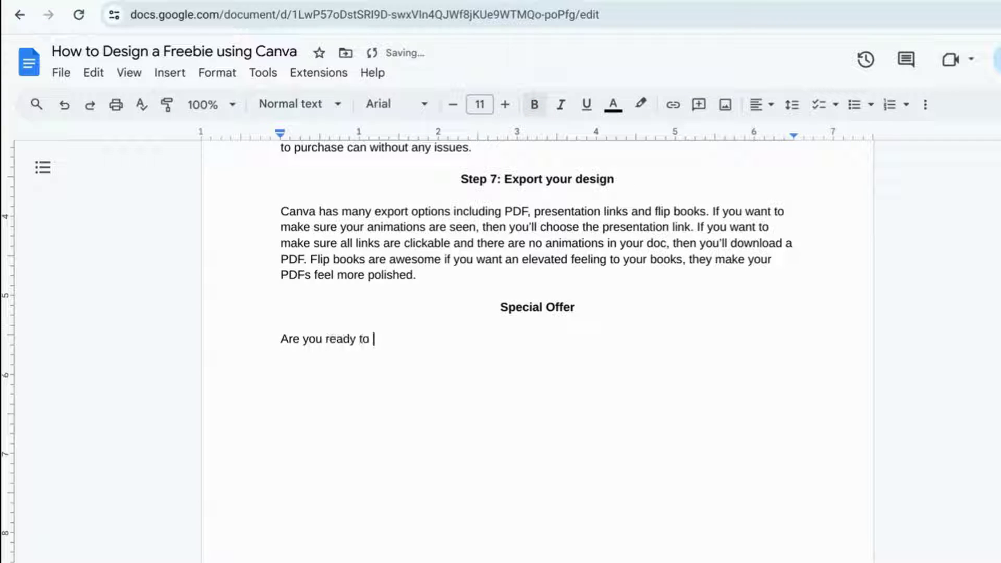
text(design your fr)
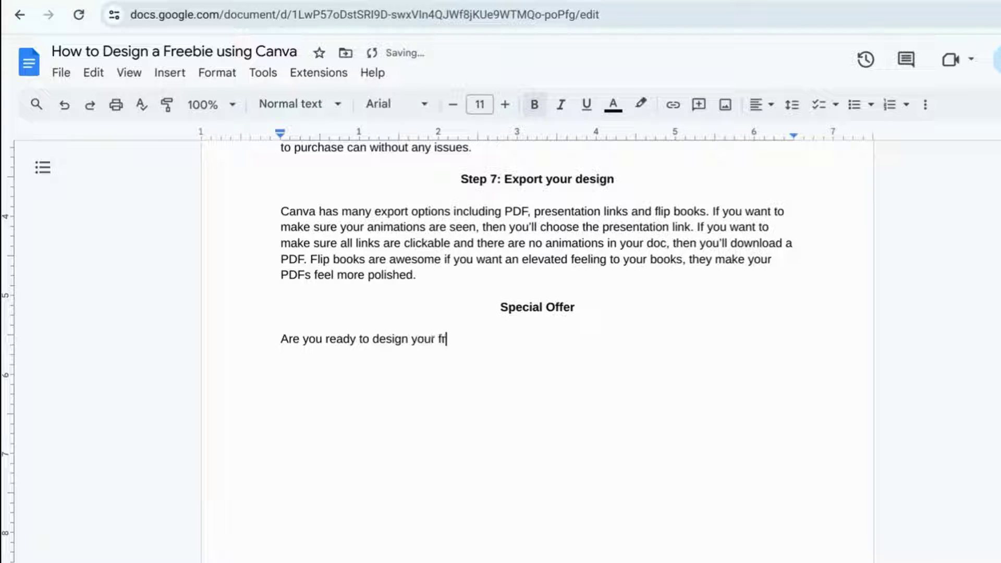
text(eebie and want more guidance )
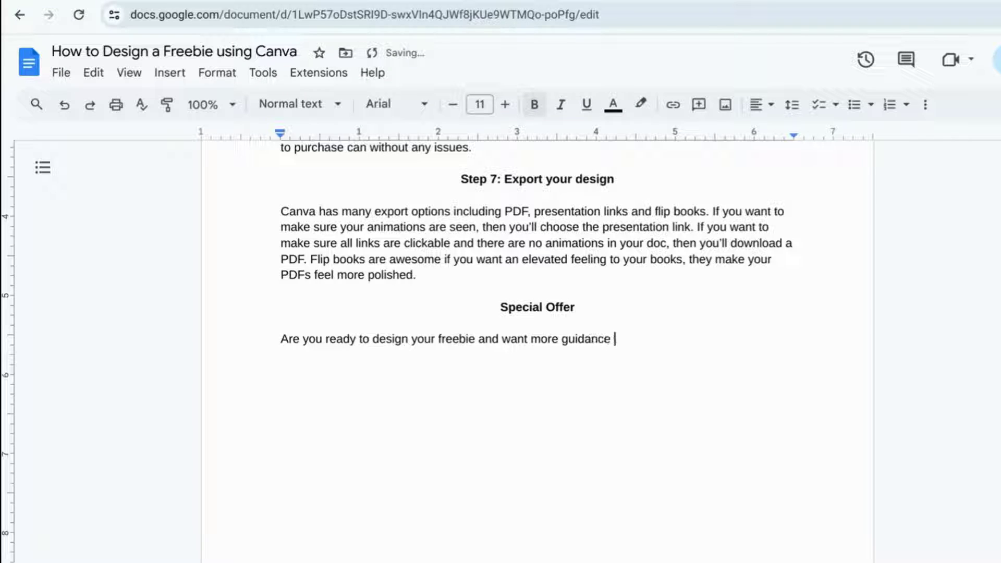
text(+ want to learn h)
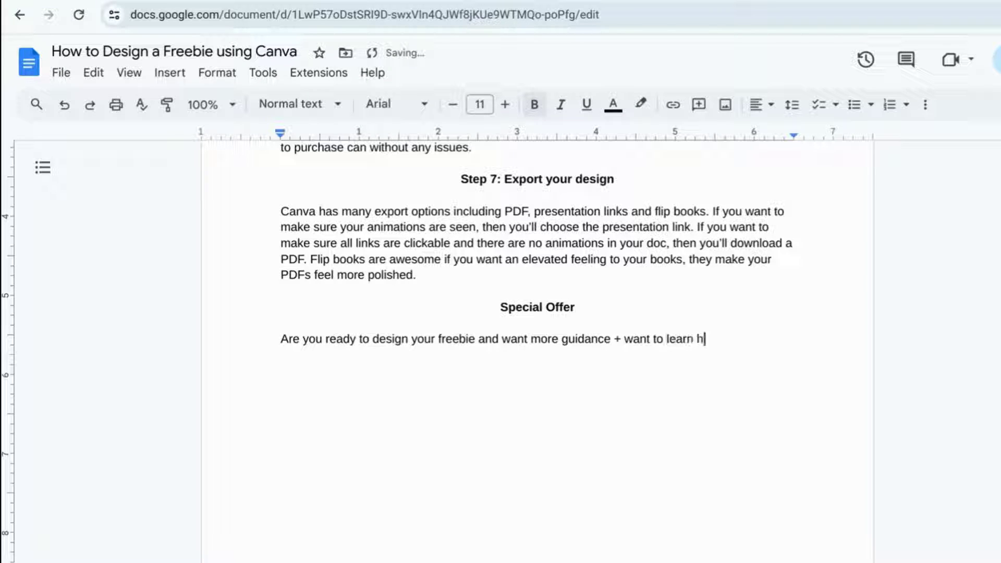
text(ow to setup a funnel for it?)
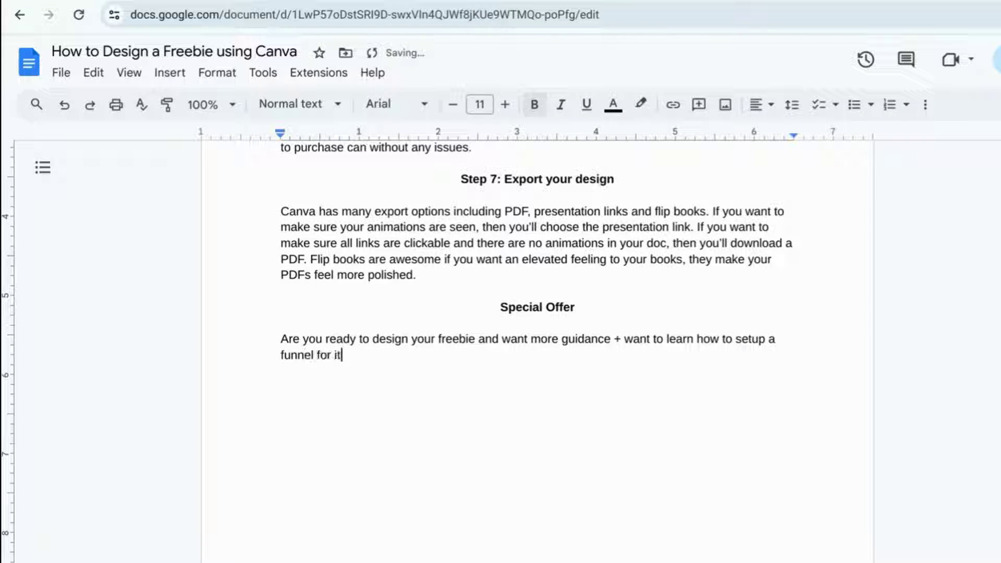
Step: Add the paragraph "Join my 4 week newsletter training & get access to EVERYTHING you need from start to finish to setup your first freebie funnel!"
key(Return)
key(Return)
text(Join my 4)
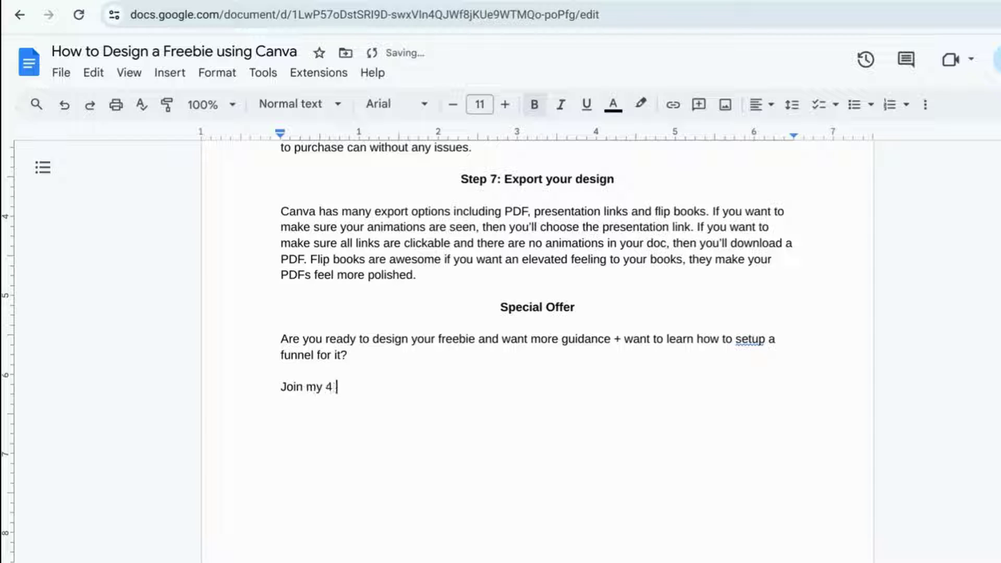
text( week newsletter traini)
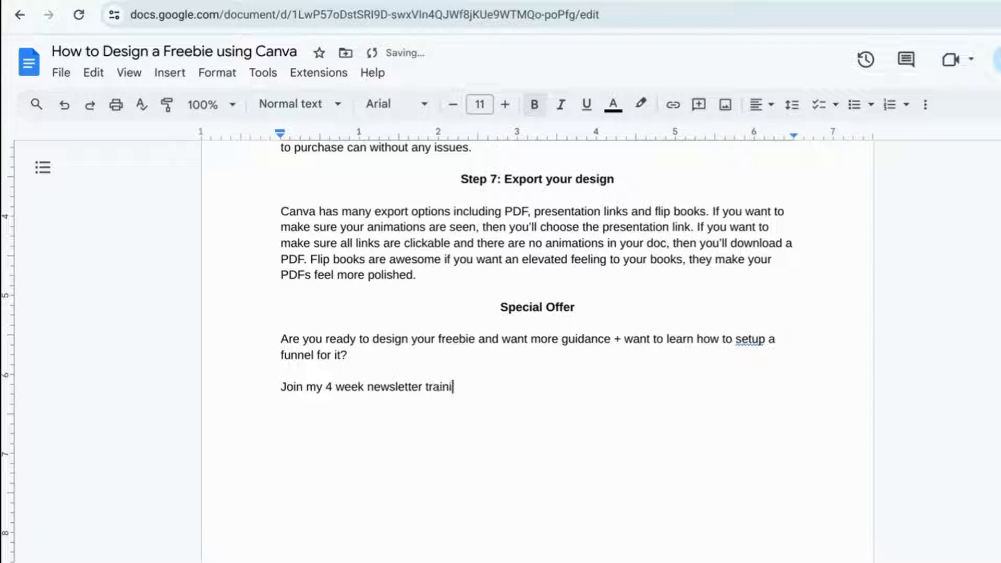
text(ng & get acc)
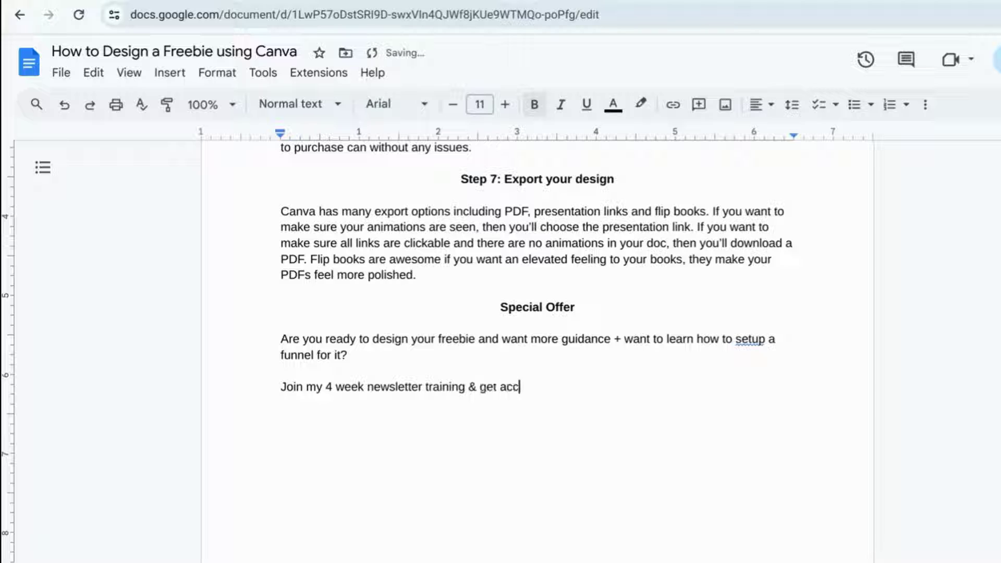
text(ess to EVERYTHING )
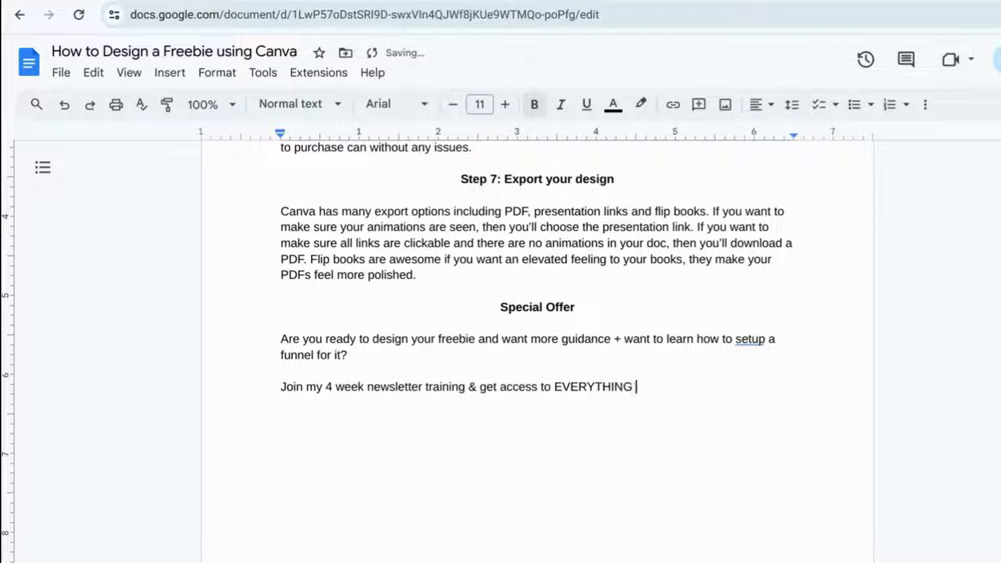
text(you need from start to fi)
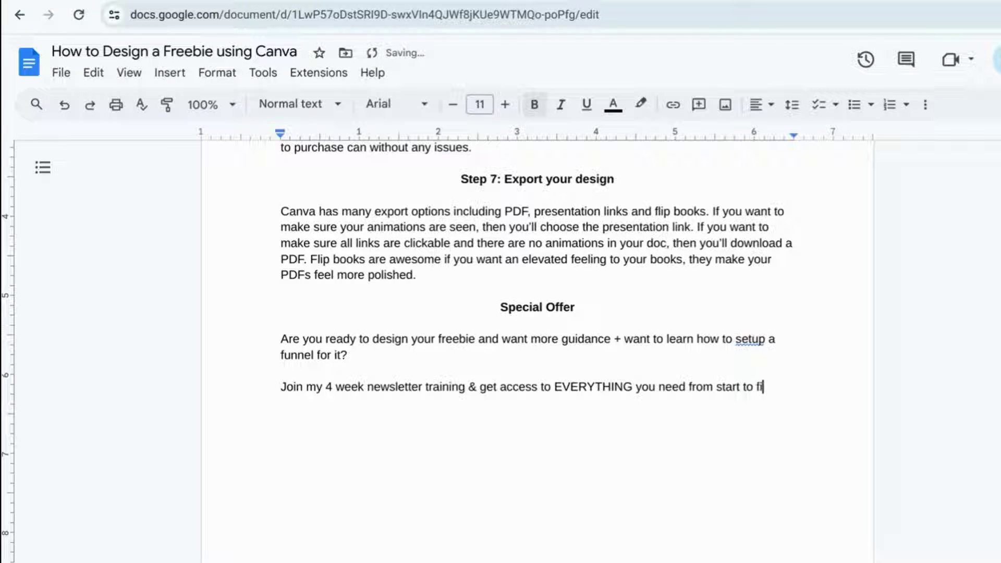
text(nish to setup your first freebie funne)
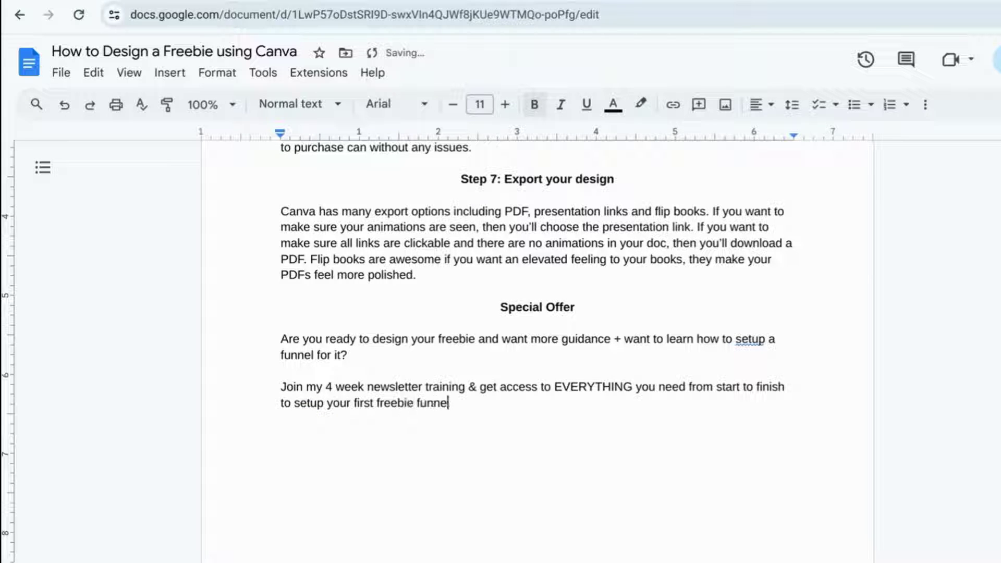
text(l!)
Step: Add the call-to-action line "JOIN TRAINING NOW —----> LINK:" below the training paragraph, separated by a blank line
key(Return)
key(Return)
text(JOIN)
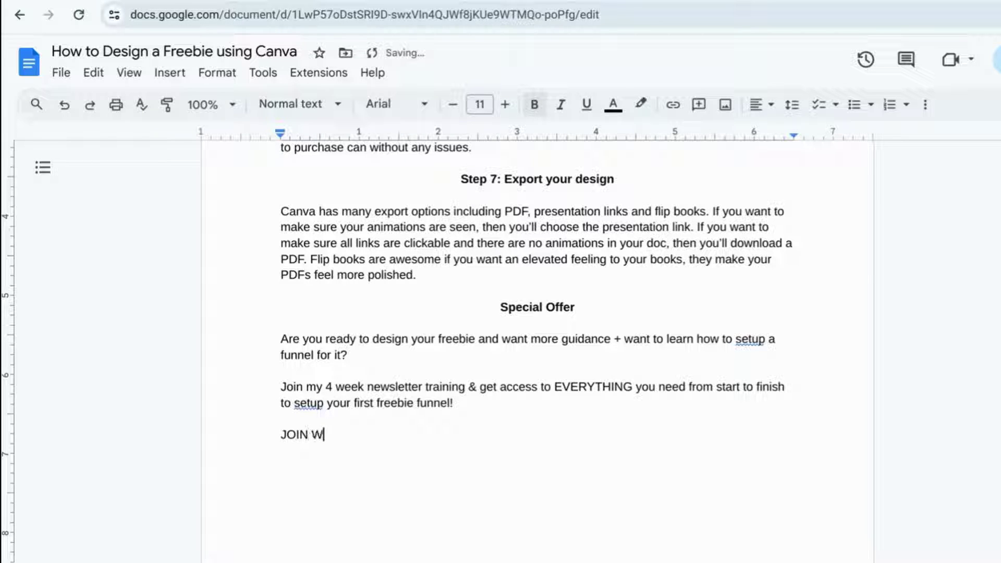
text( W)
key(BackSpace)
text(TRAINING NOW )
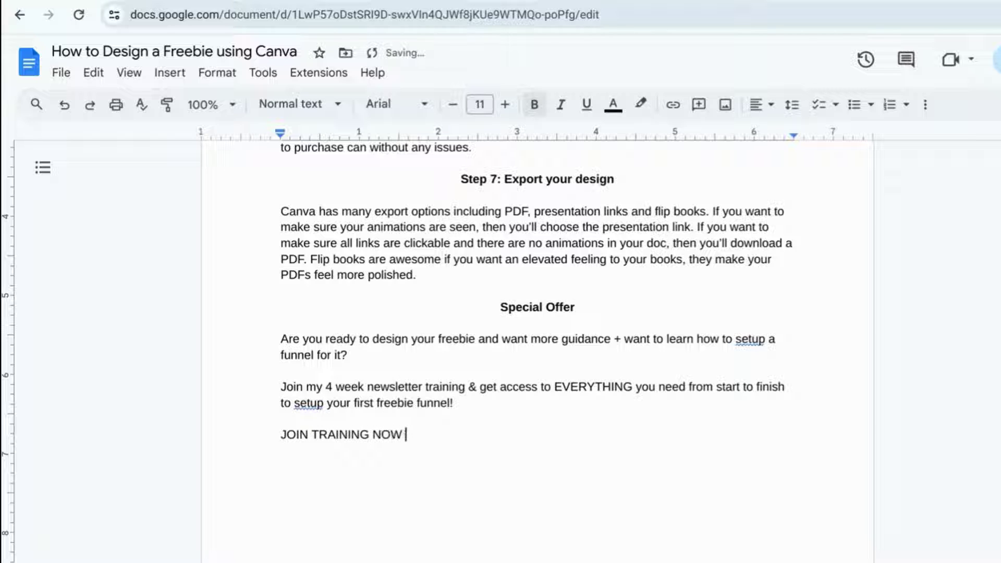
text(——---> LINKL)
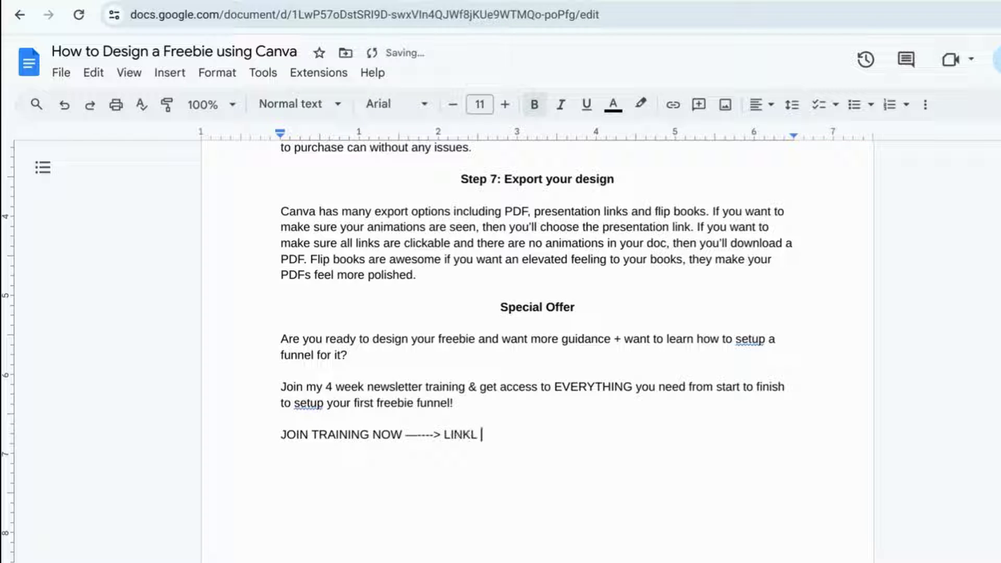
key(BackSpace)
text(:)
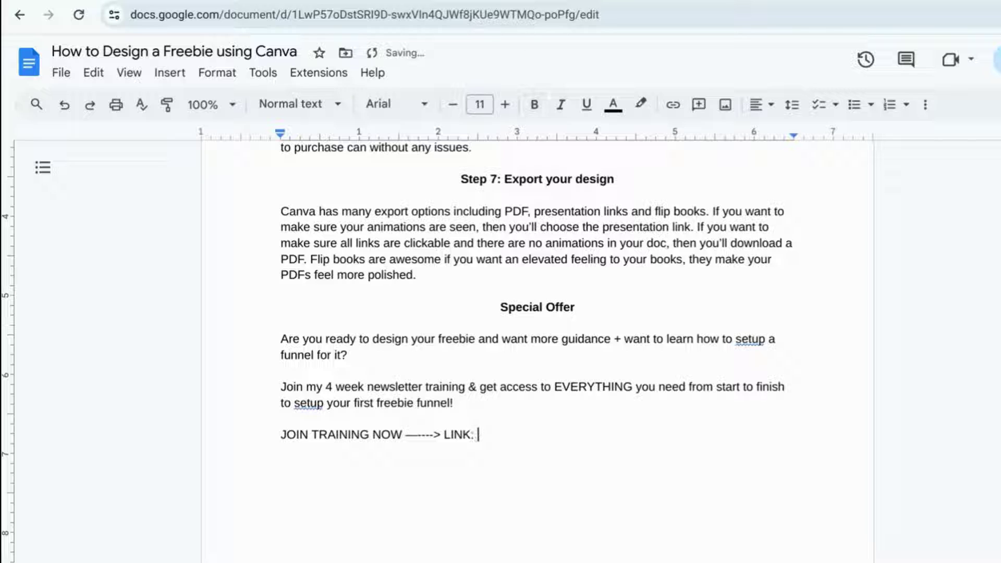
Step: Copy the training's link from the other browser tab and paste it after "LINK:" in the document
key(ctrl+Tab)
key(ctrl+c)
key(ctrl+shift+Tab)
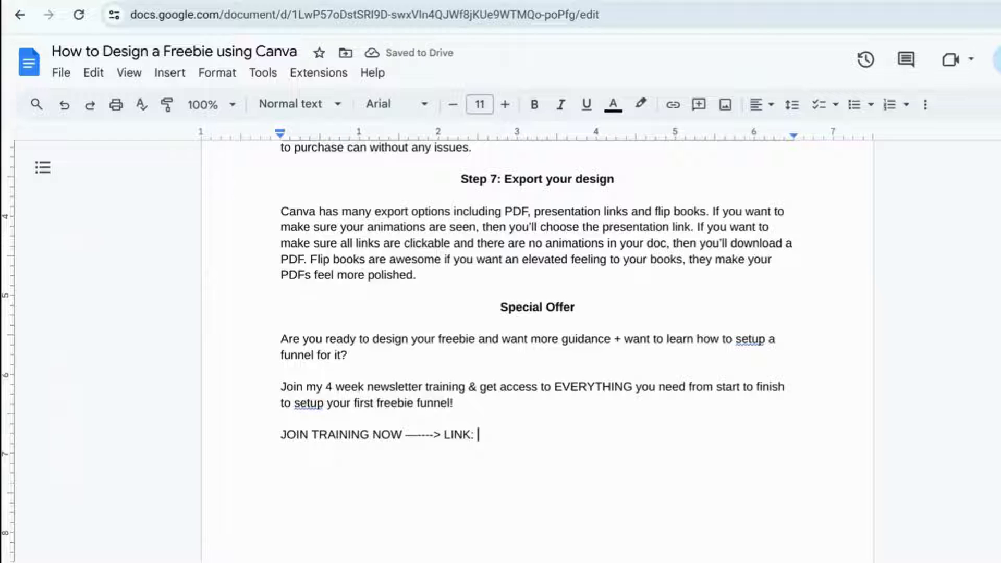
key(ctrl+v)
Step: Add "Special Offer" as a new last entry in the Table of Contents, below "Step 7: Export doc."
scroll(438, 489, up, 20)
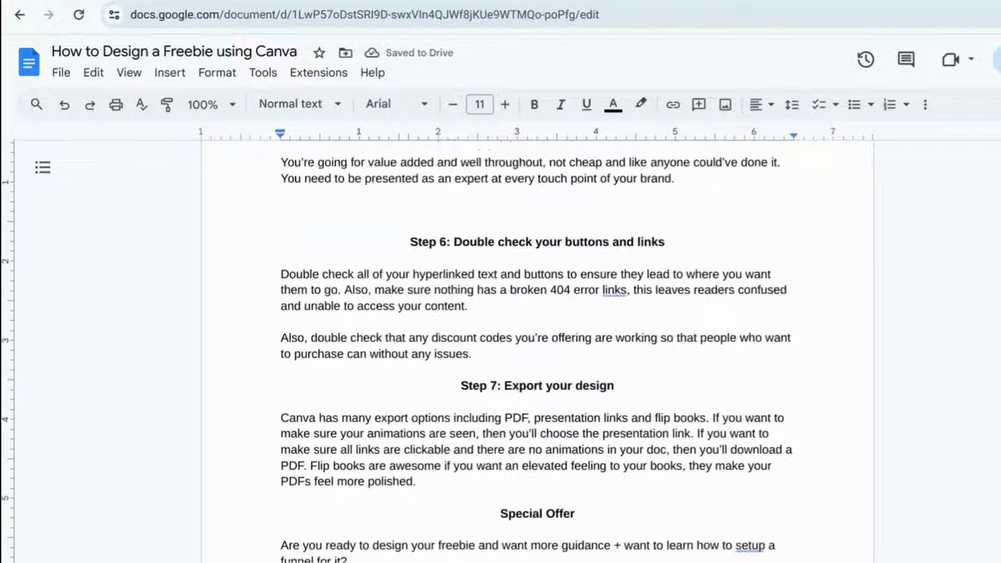
scroll(438, 489, down, 1)
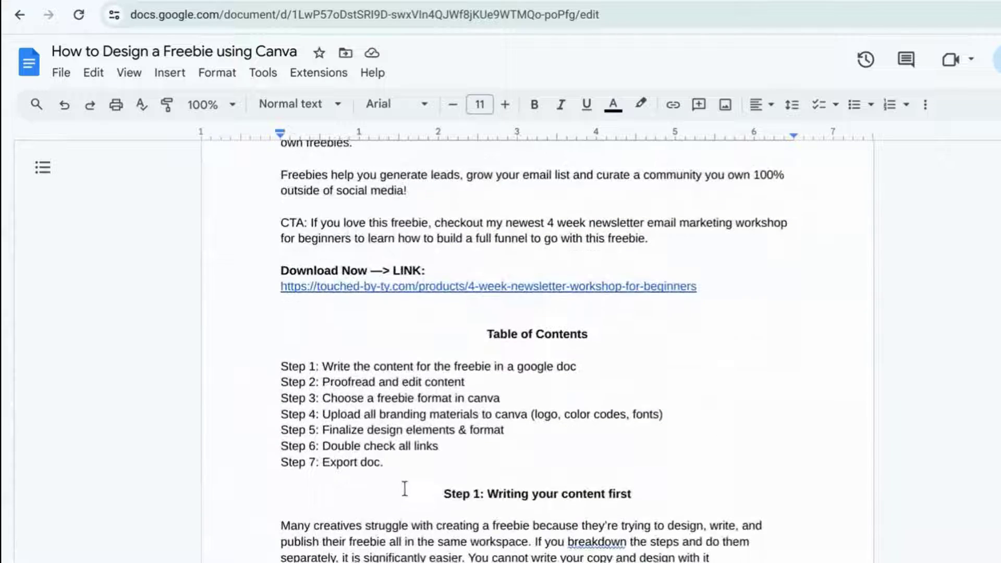
click(402, 466)
key(Return)
text(Special Offer)
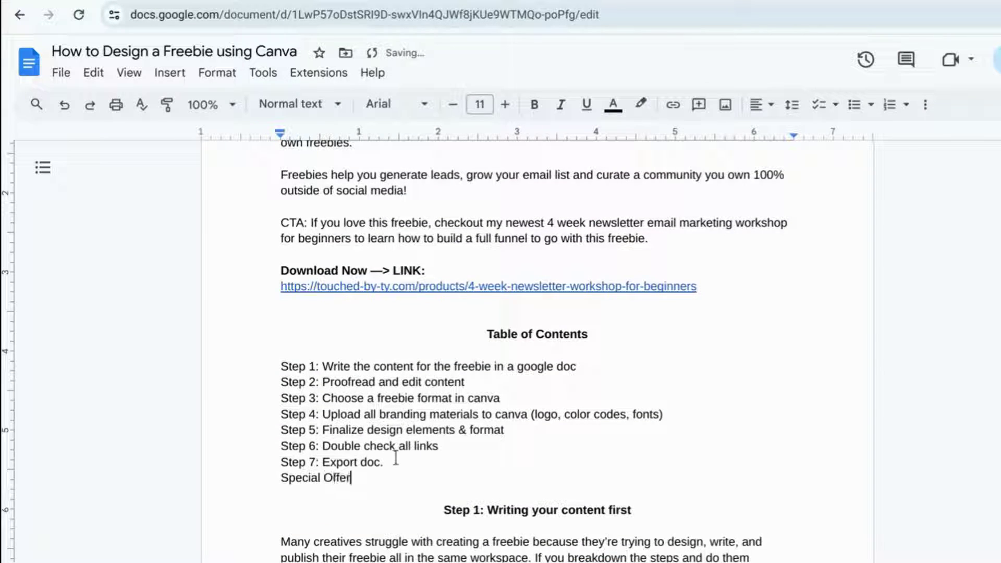
Step: Add the bold heading "Special Offer" at the document's end and begin a non-bold line below it with "Are you ready to des"
scroll(396, 456, up, 4)
scroll(362, 347, down, 3)
scroll(369, 354, down, 5)
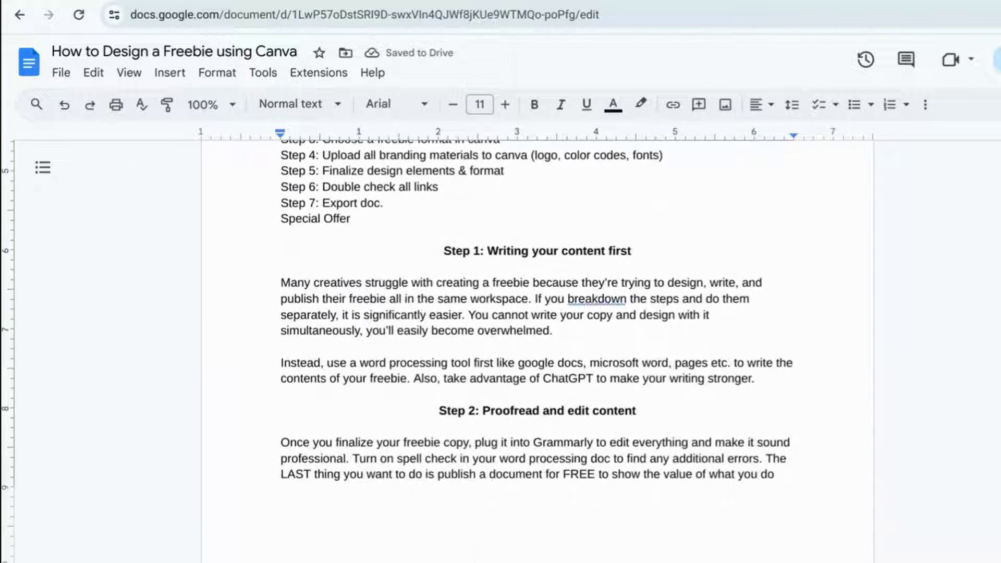
key(ctrl+End)
text(Special)
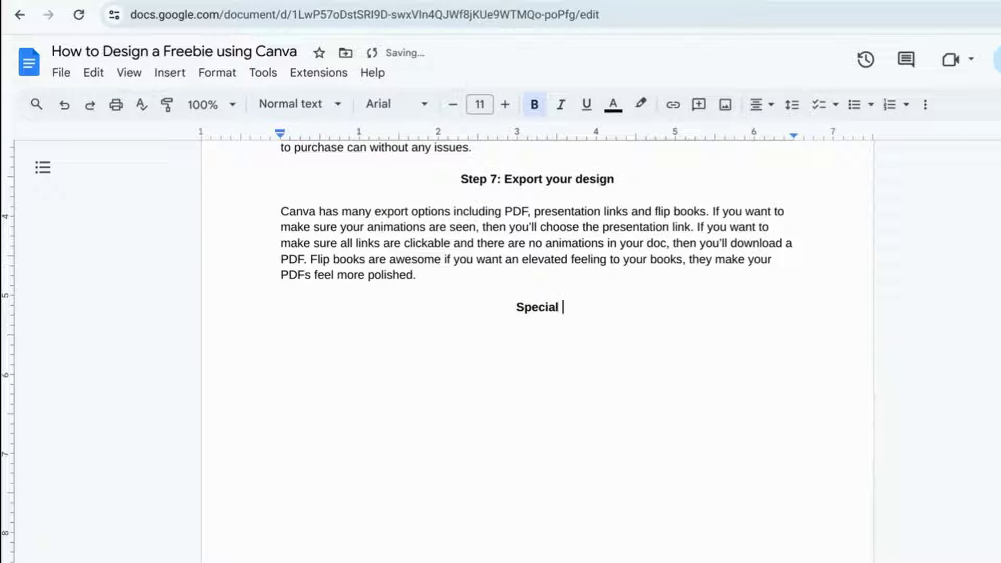
text( Offer)
key(Return)
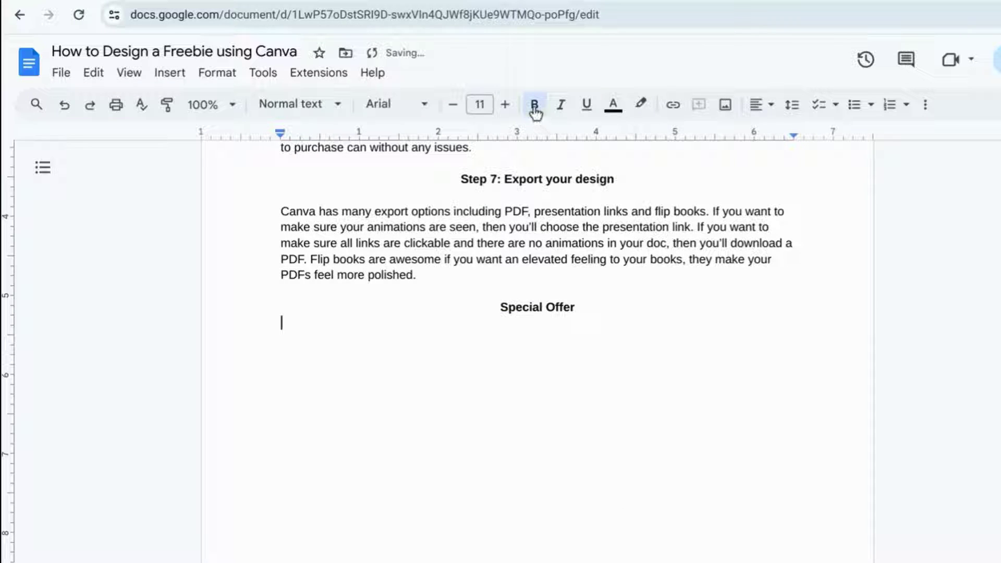
click(534, 105)
text(Are you ready to )
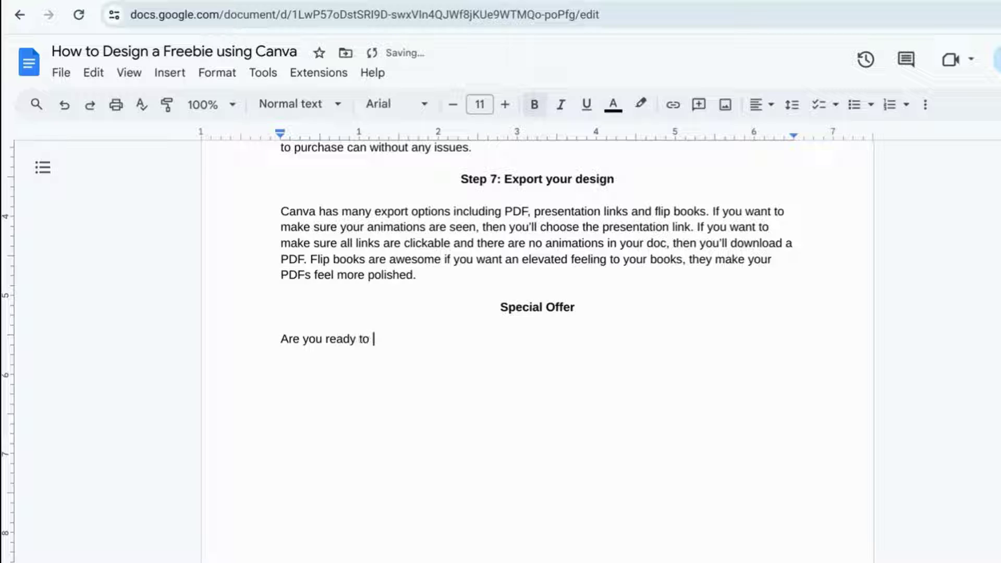
text(des)
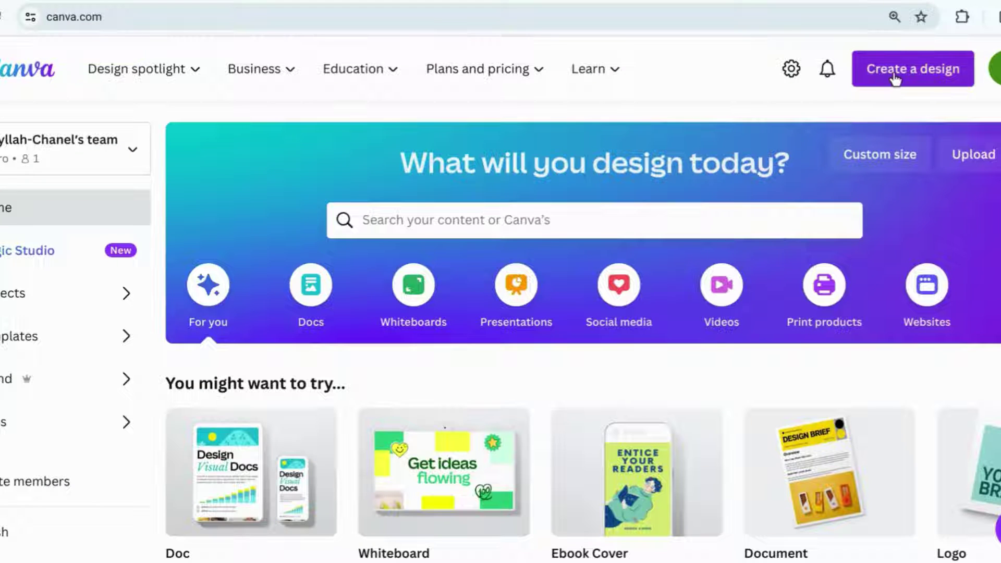
Step: Switch to Canva and create a blank Twitter Post design, searching the design types for "twitter"
click(895, 78)
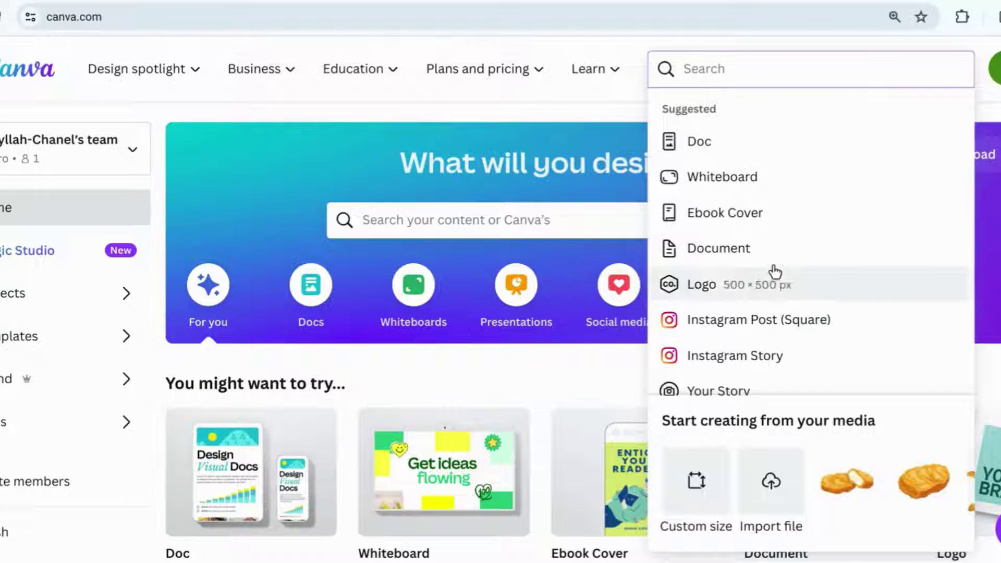
text(twitter)
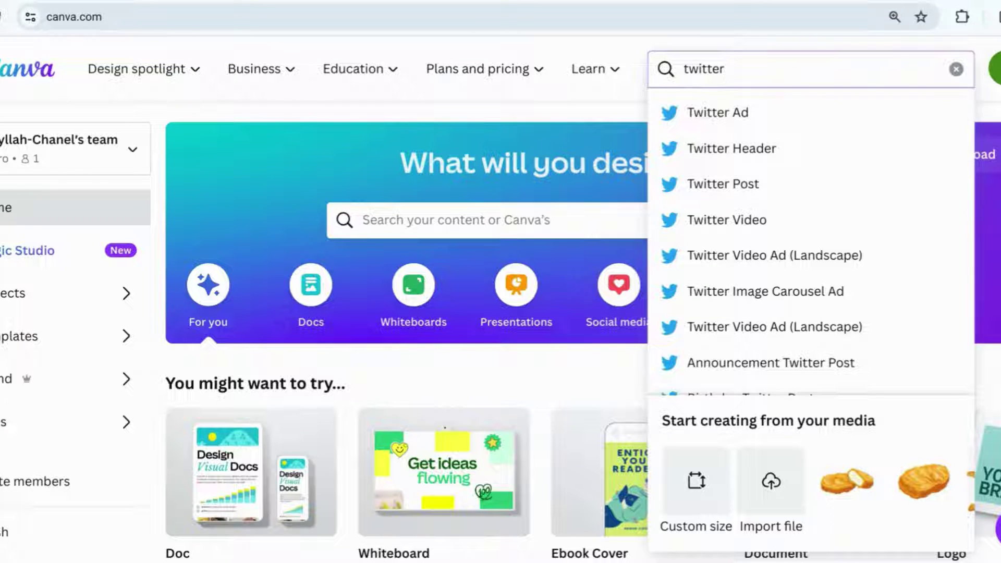
click(766, 185)
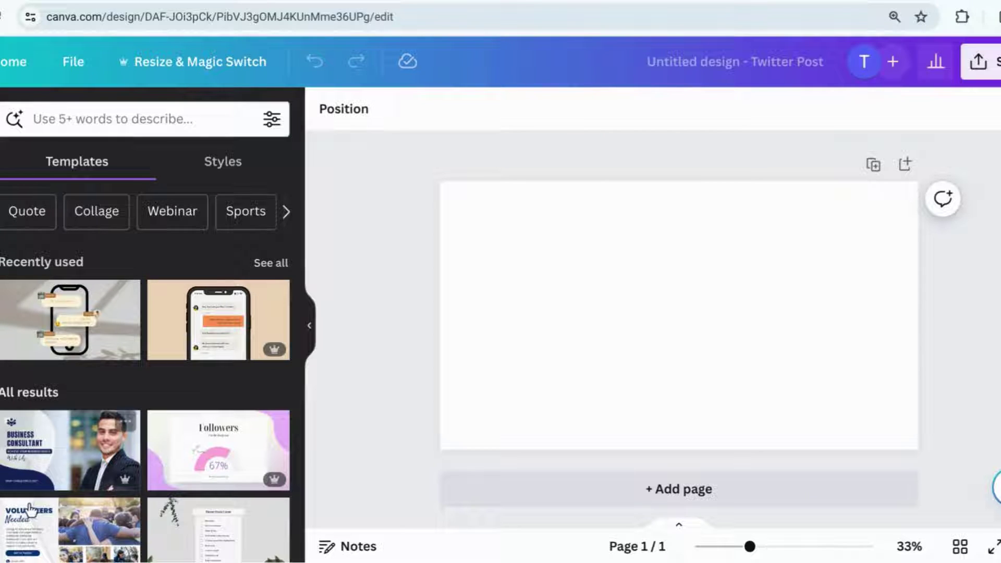
Step: Try the Modern Business Marketing Agency and the Dark Blue Modern Growth Business templates on the page, browsing similar designs
click(69, 459)
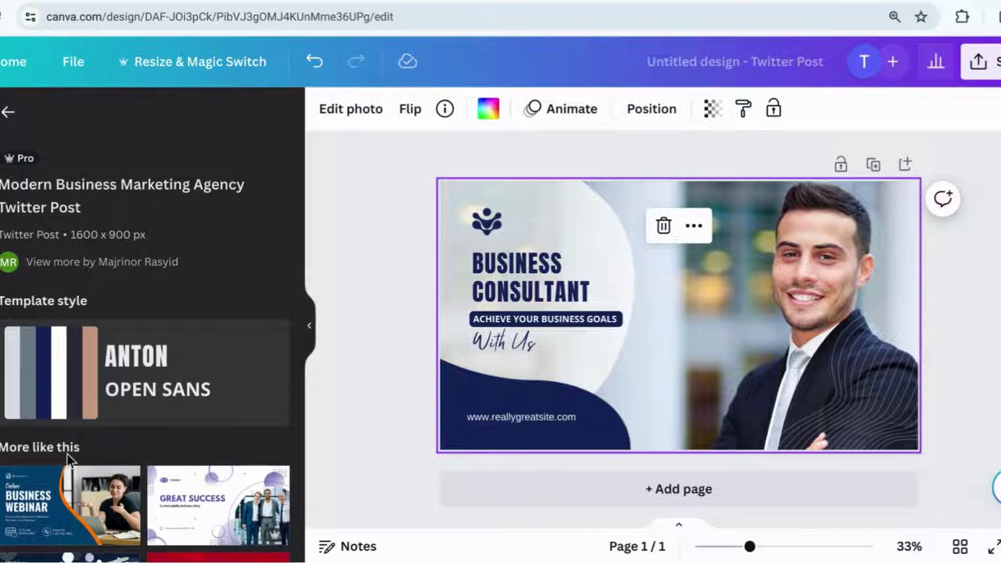
scroll(67, 453, down, 3)
scroll(146, 349, down, 4)
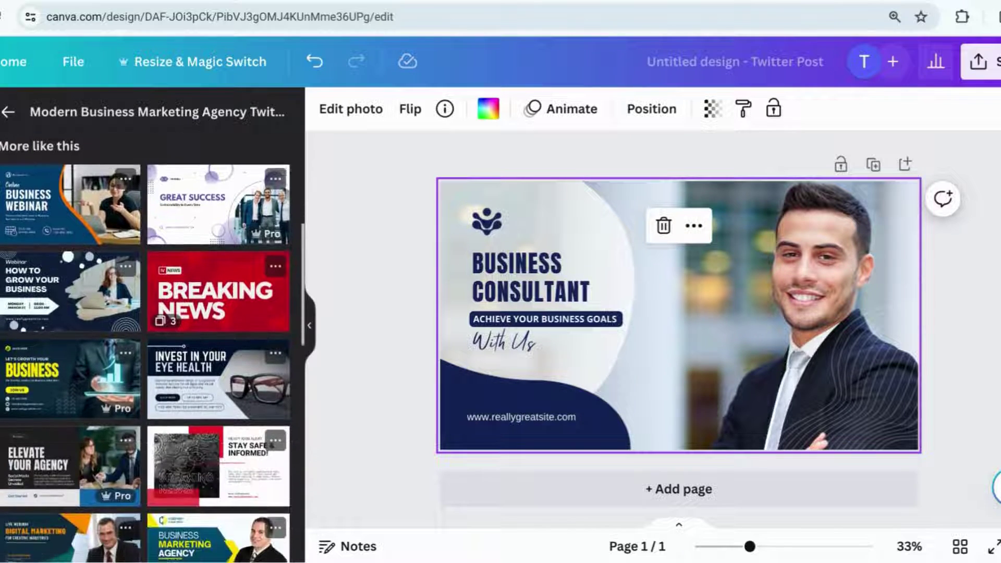
scroll(146, 349, down, 3)
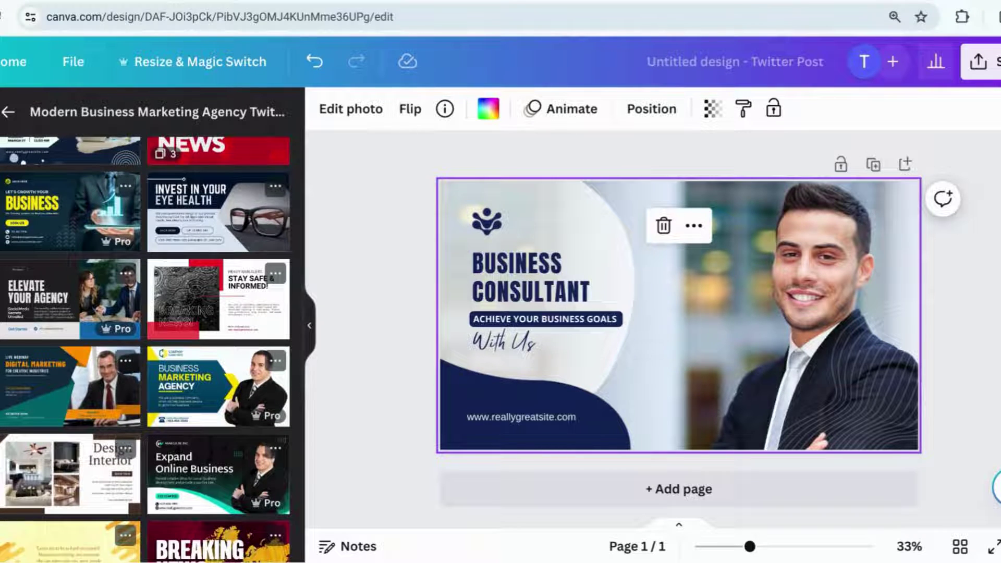
click(70, 211)
scroll(146, 349, down, 8)
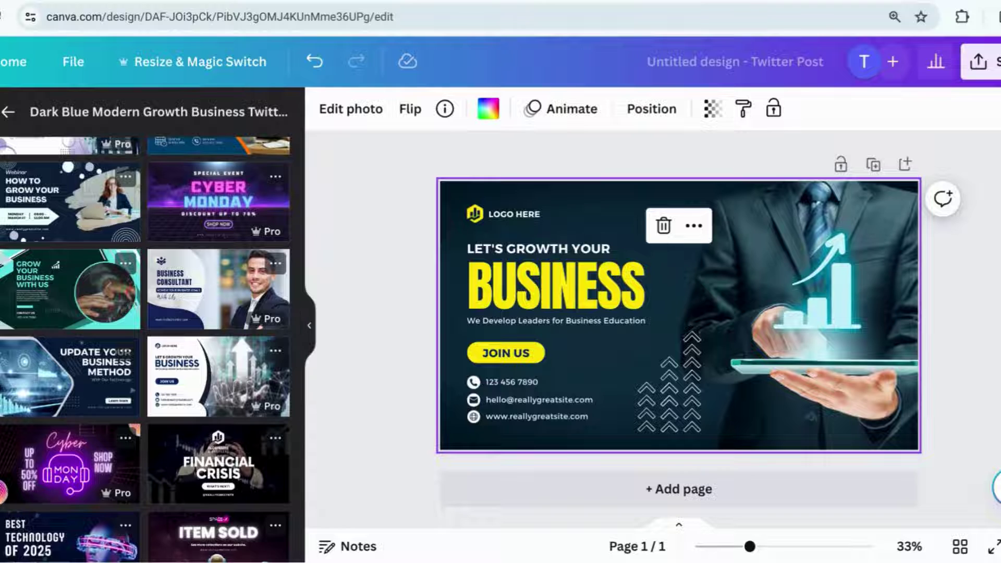
Step: Search the templates for "business" and apply the White Blue Modern Business Marketing Strategy Twitter Post template to the page
click(8, 112)
click(112, 119)
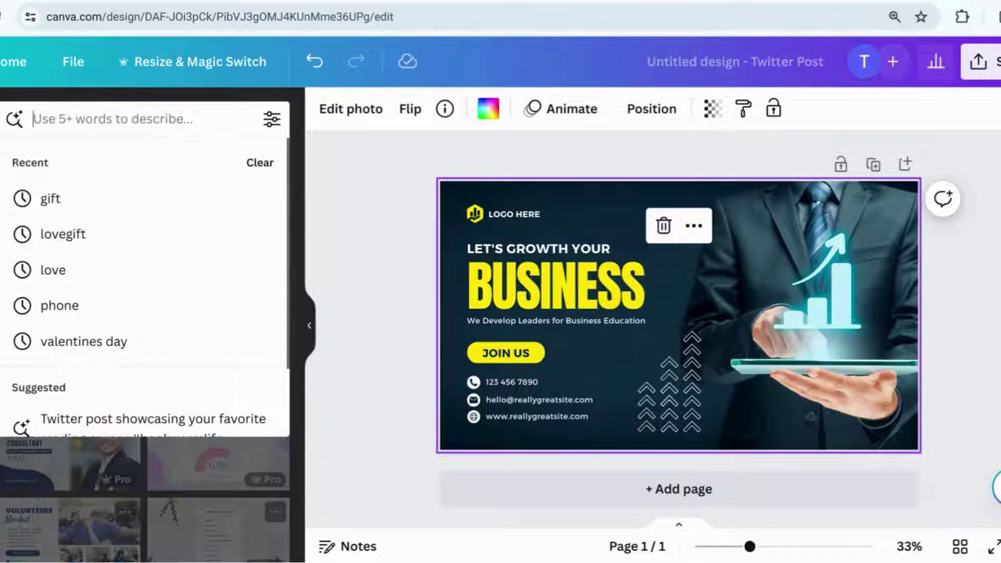
text(business)
key(Return)
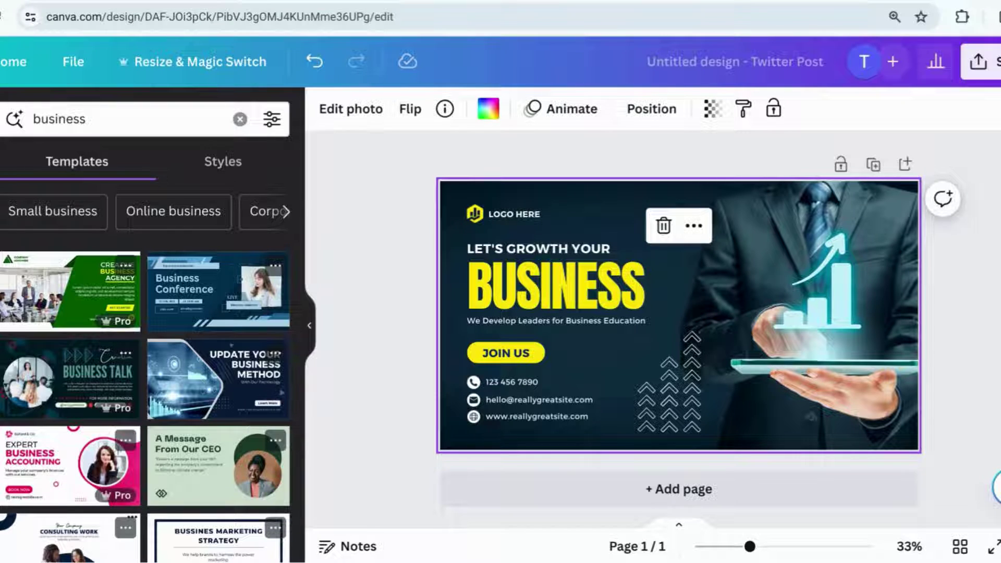
scroll(146, 364, down, 3)
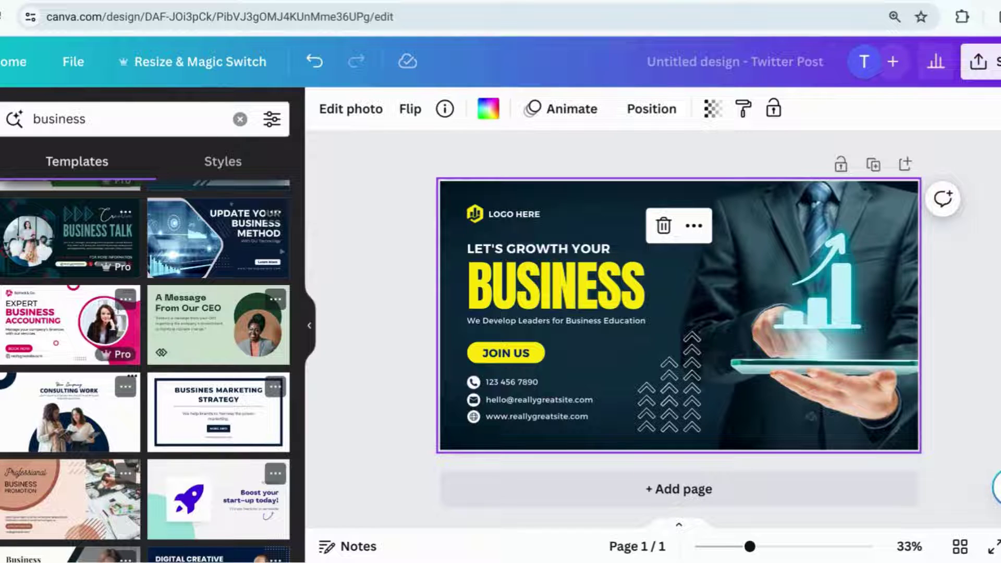
click(218, 412)
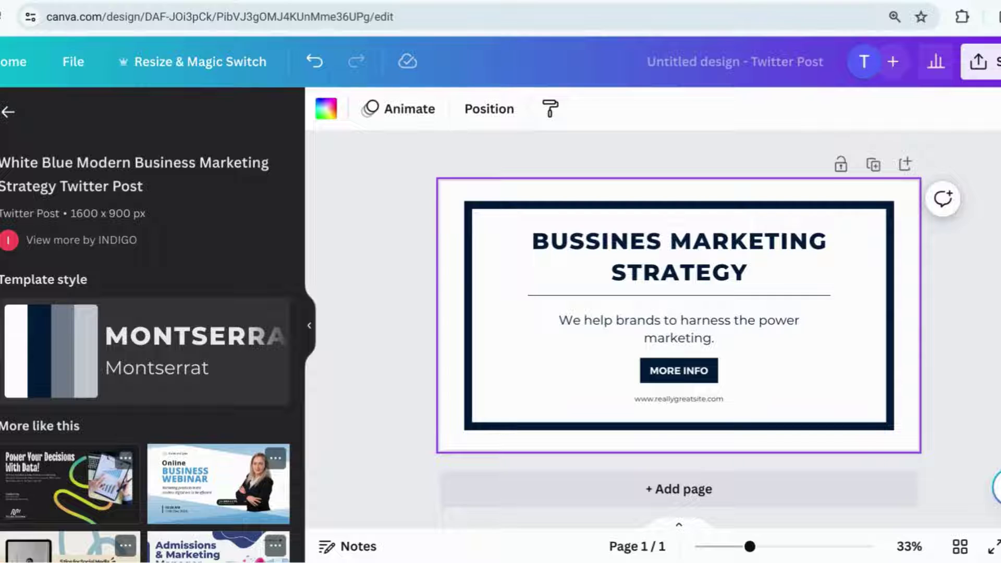
scroll(146, 339, down, 4)
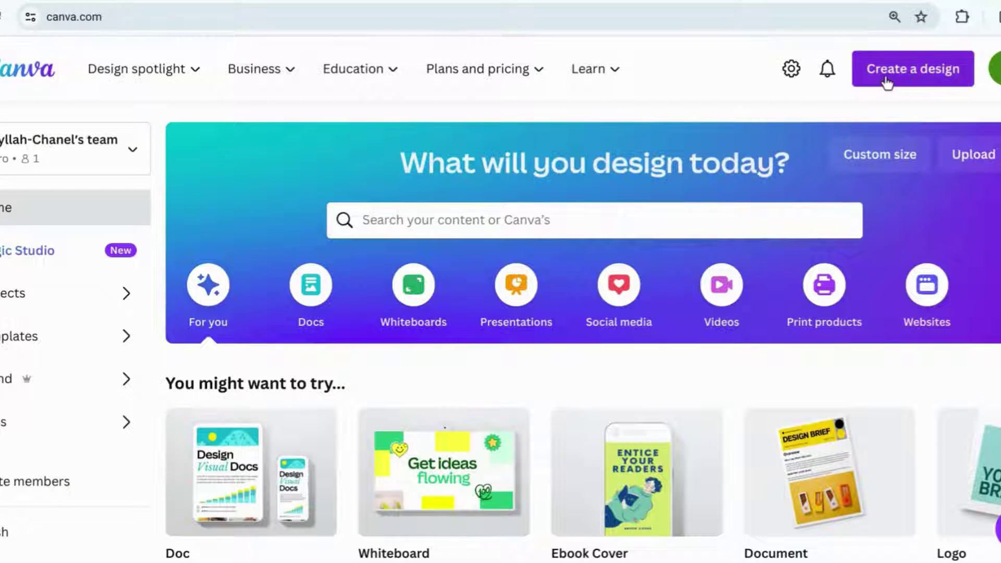
Step: Create another Twitter Post design from the home page, finding the format with the search "twitter"
click(886, 82)
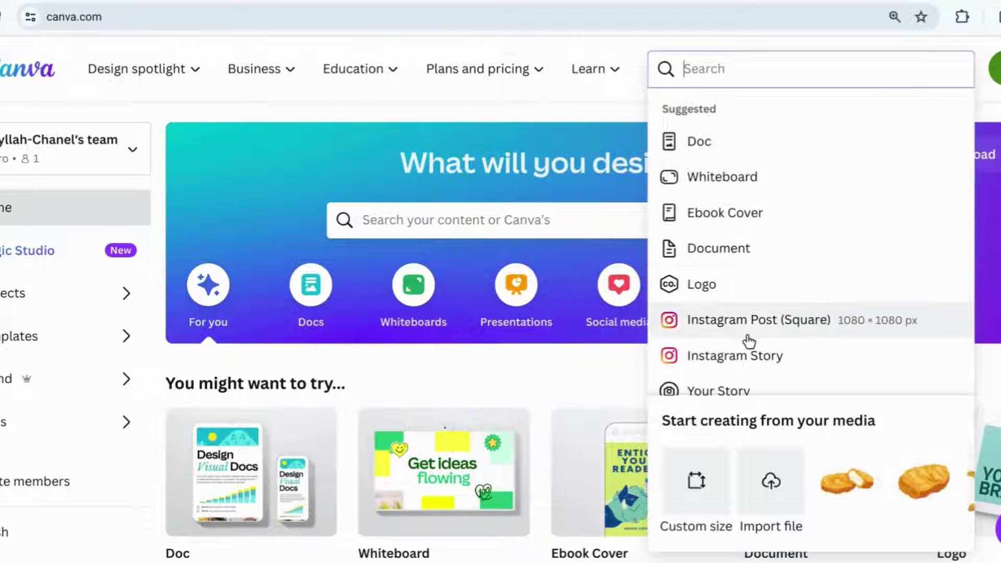
text(twitter)
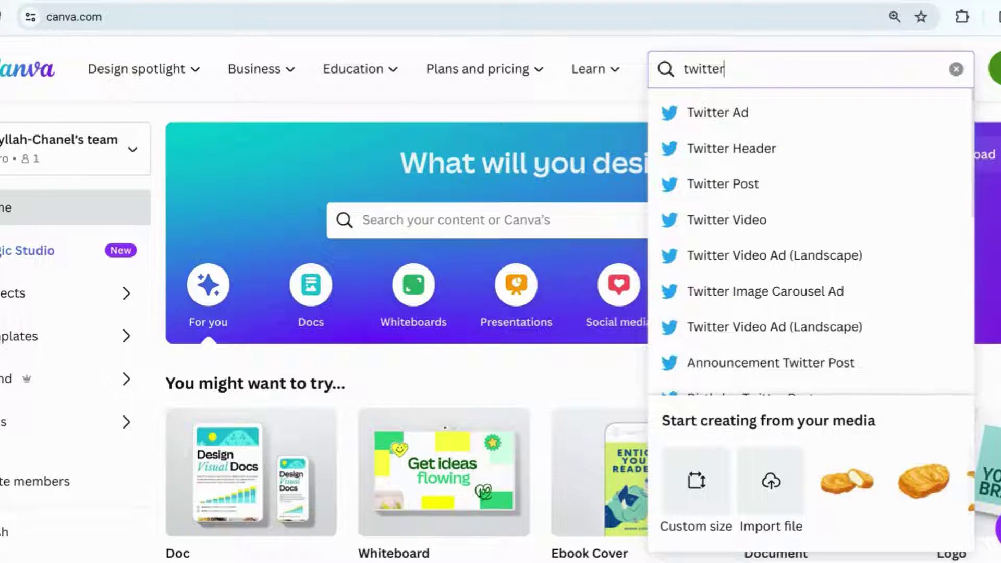
click(764, 186)
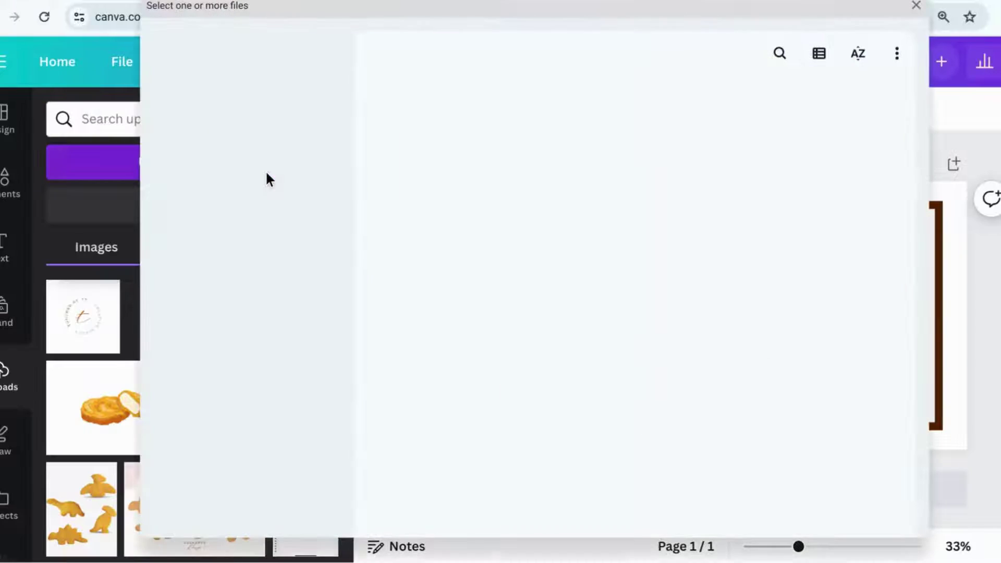
Step: Upload the IMG_4107.jpeg image from Downloads to the design's uploads
click(459, 249)
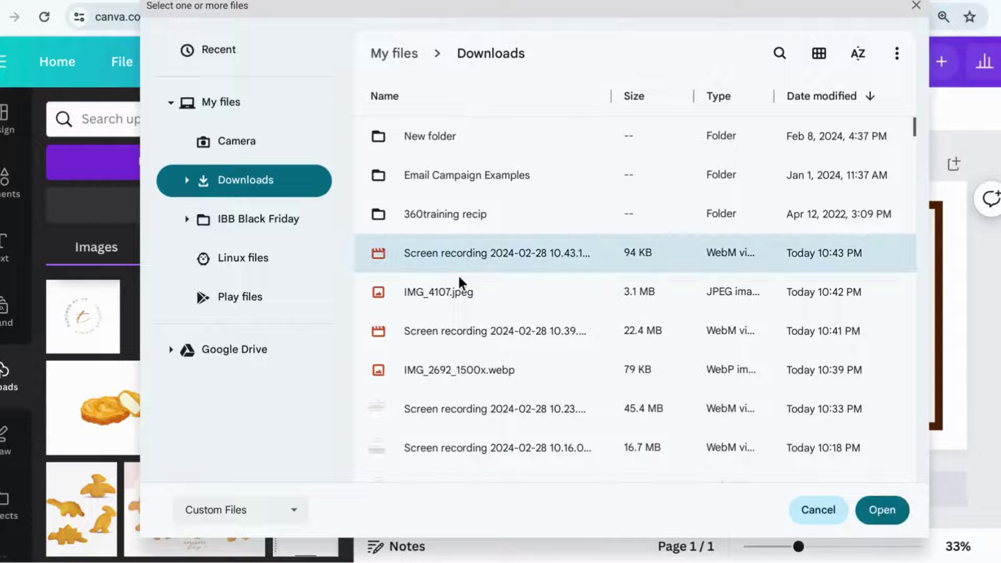
click(459, 286)
click(882, 508)
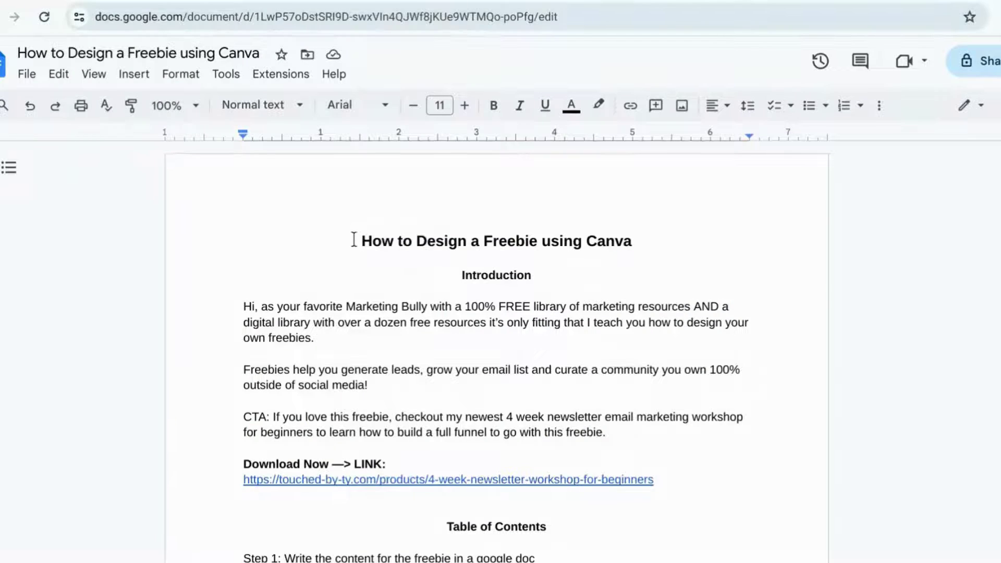
Step: Replace the page heading with the Google Doc's title, "HOW TO DESIGN A FREEBIE USING CANVA", and widen its text box to fit two lines
drag(354, 240, 639, 255)
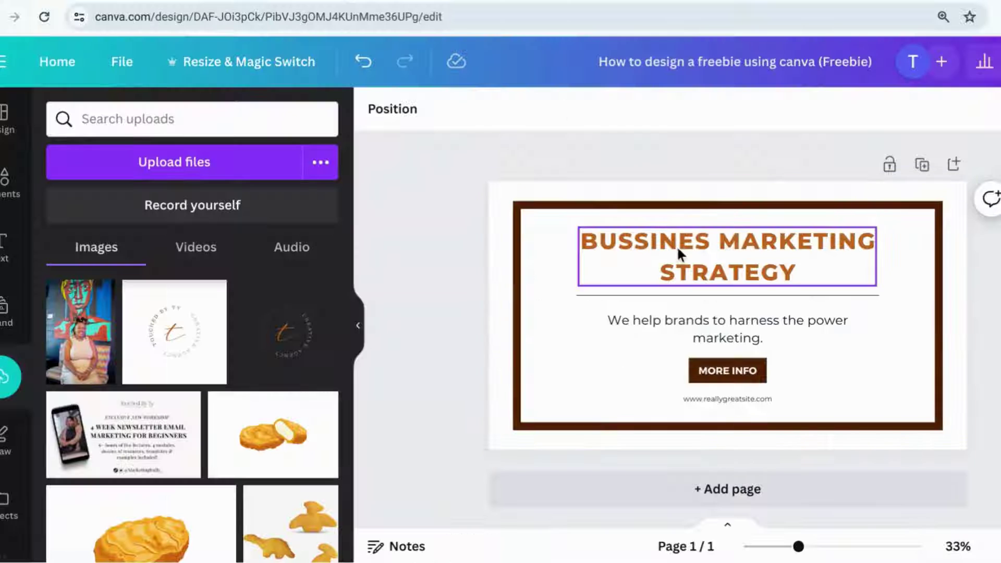
double_click(676, 245)
text(HOW TO DESIGN A FREEBIE USING CANVA)
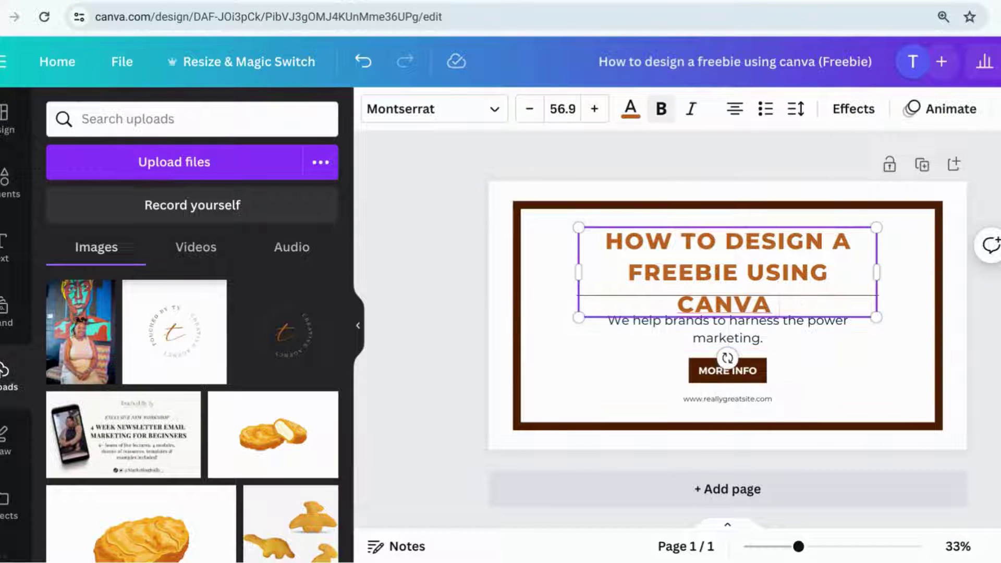
drag(877, 287, 862, 259)
click(906, 265)
Step: Replace the text below the heading line with "The EASIEST 7 step process you'll ever follow!"
click(729, 305)
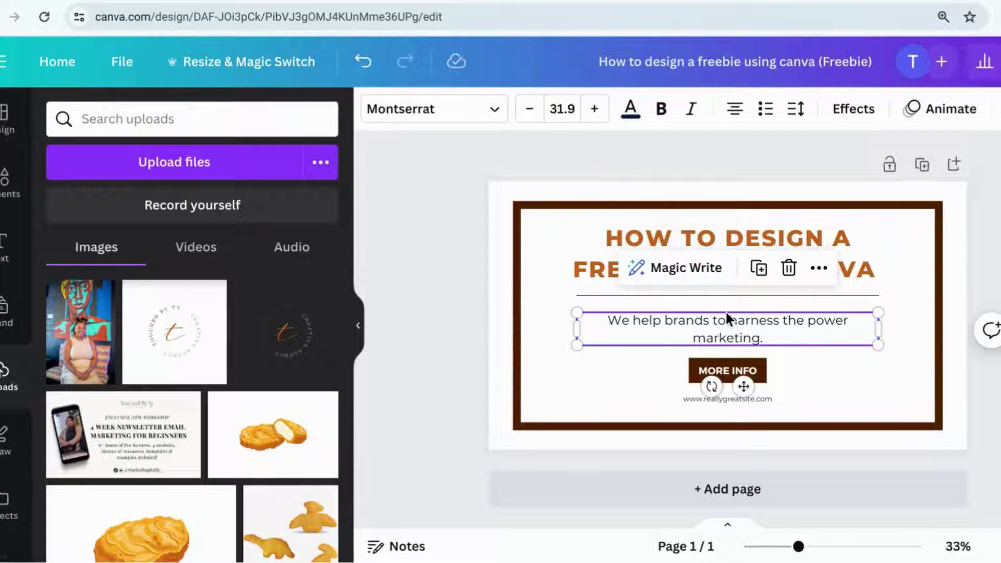
double_click(726, 311)
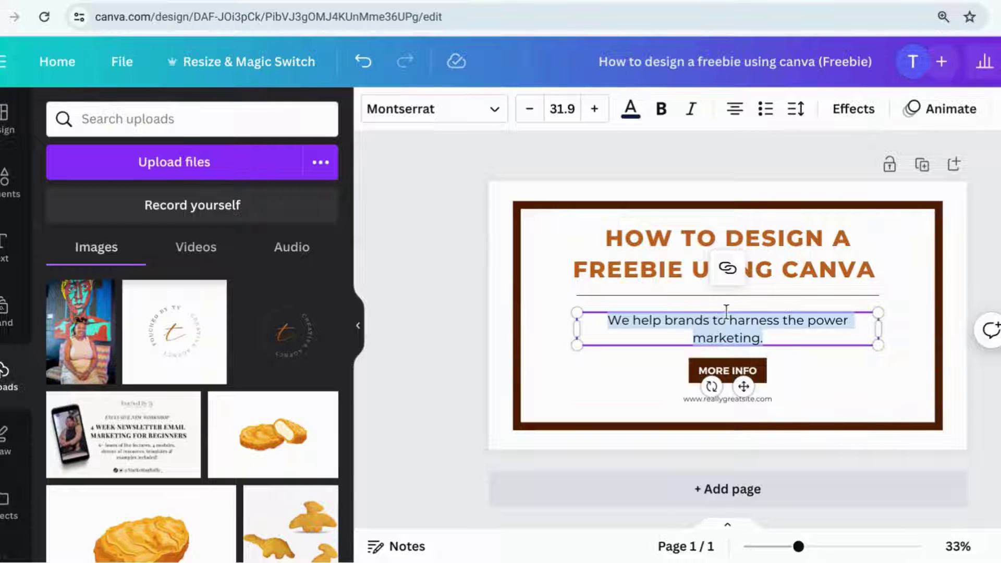
text(The 7 step pr)
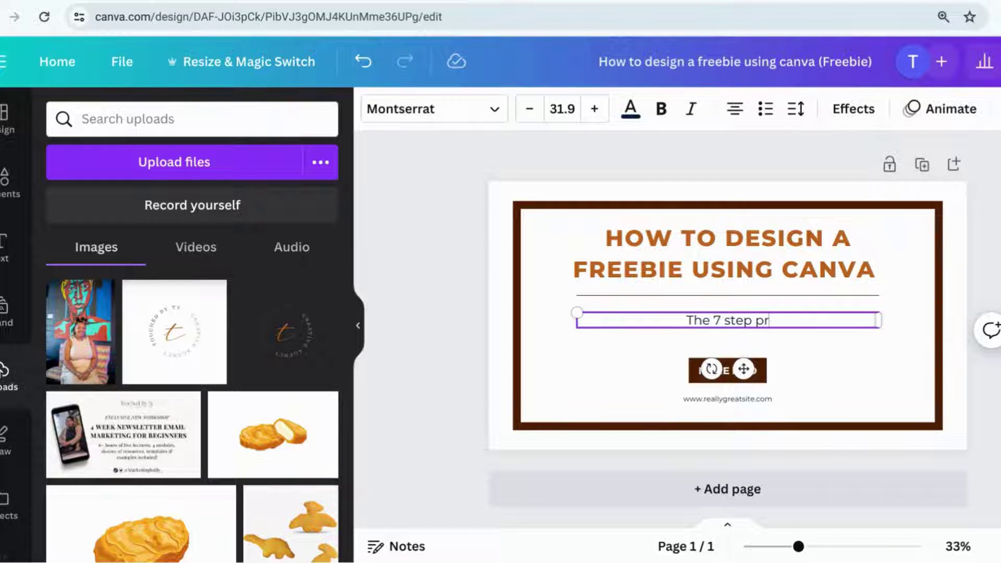
text(ocess)
click(699, 320)
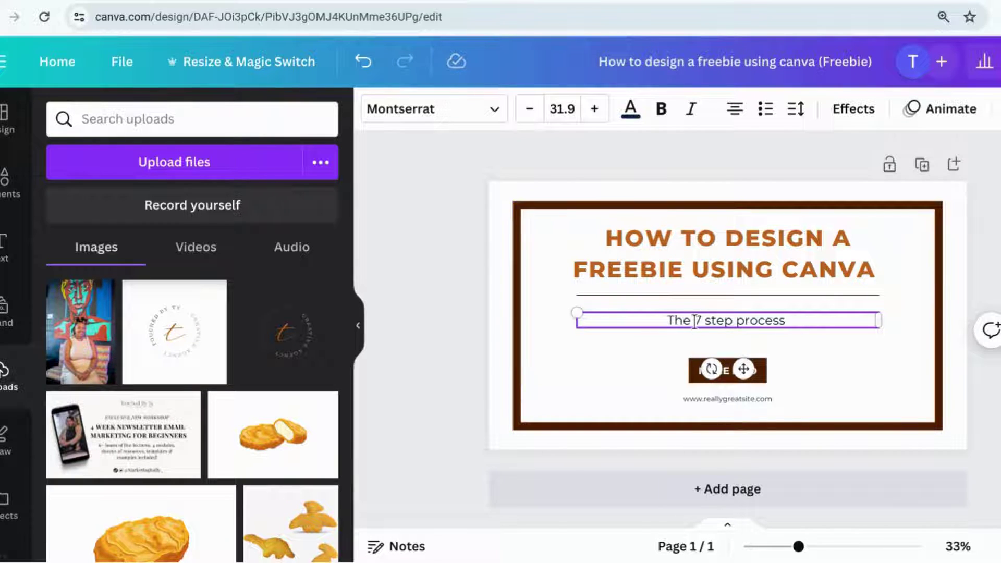
text(EASIEST )
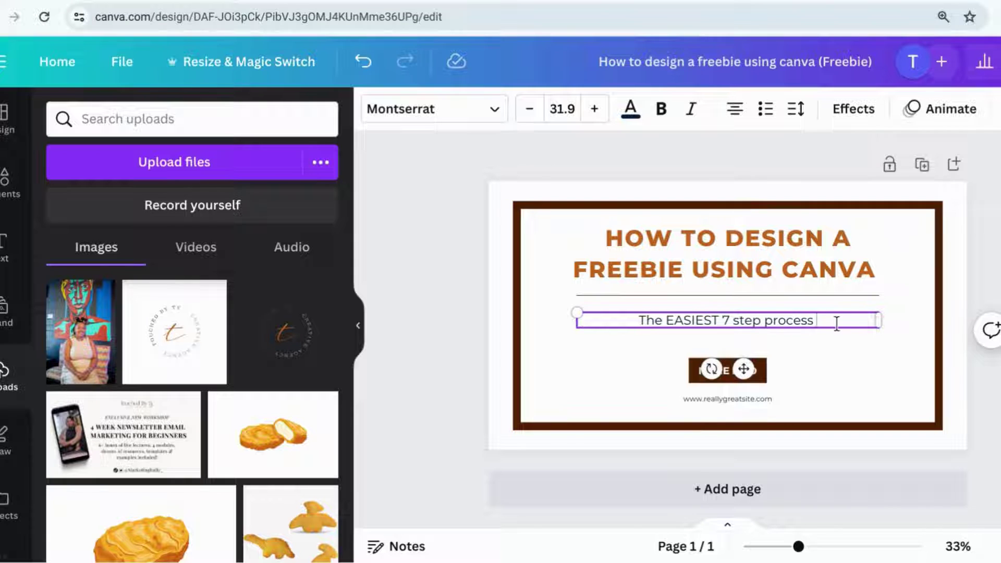
text(you'll ever follow!)
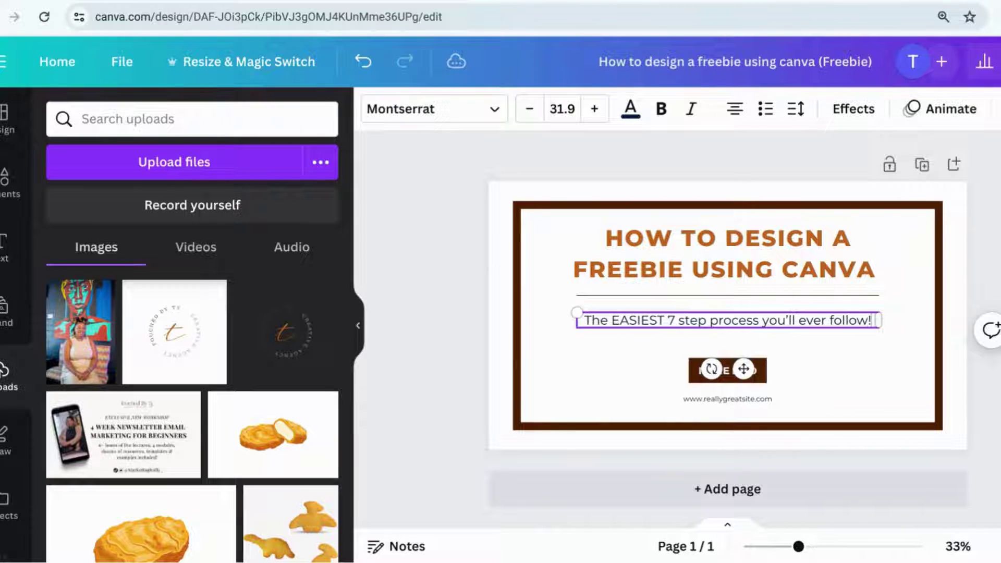
Step: Lock the brown frame on the page
click(931, 377)
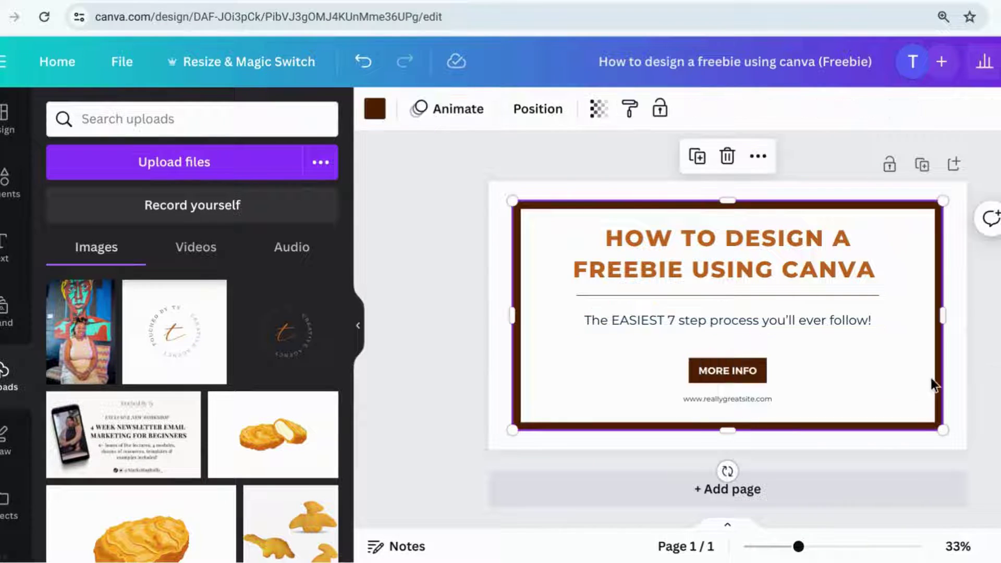
click(661, 108)
click(495, 385)
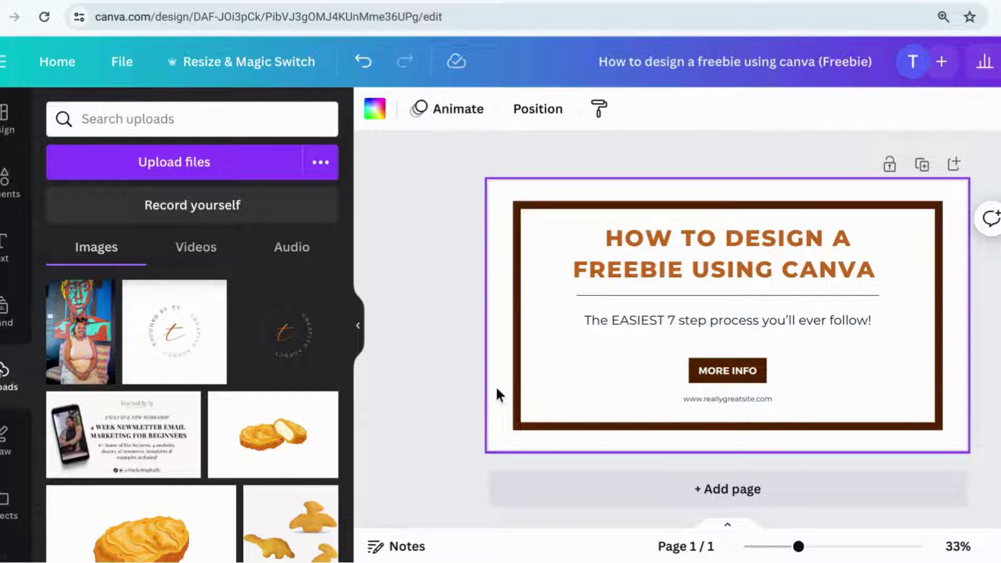
Step: Delete the MORE INFO button's label and its brown background
click(716, 367)
key(Delete)
click(757, 369)
key(Delete)
Step: Add the uploaded circular Touched By Ty logo, shrink it and set it aside over the page's left edge
click(272, 398)
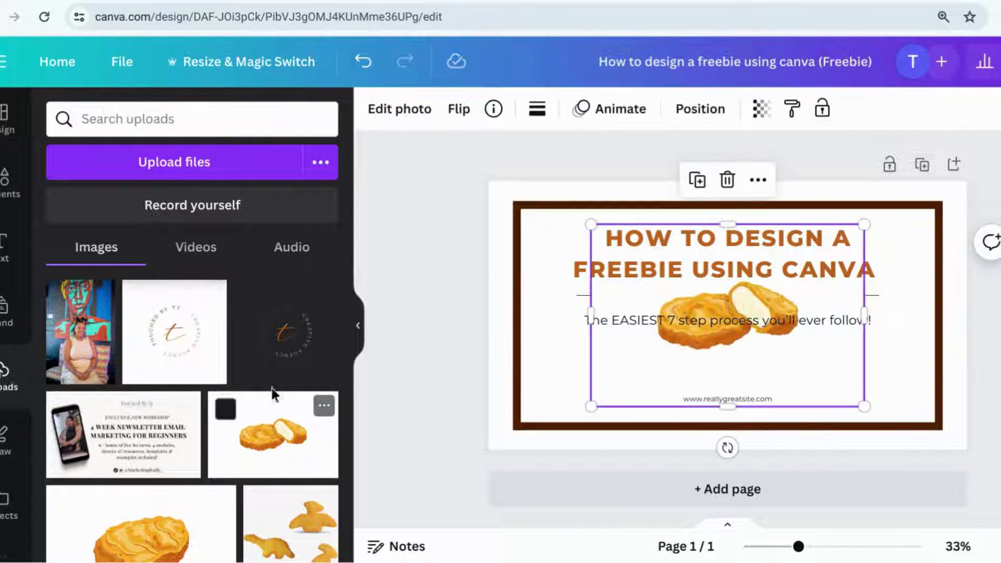
key(Delete)
click(300, 326)
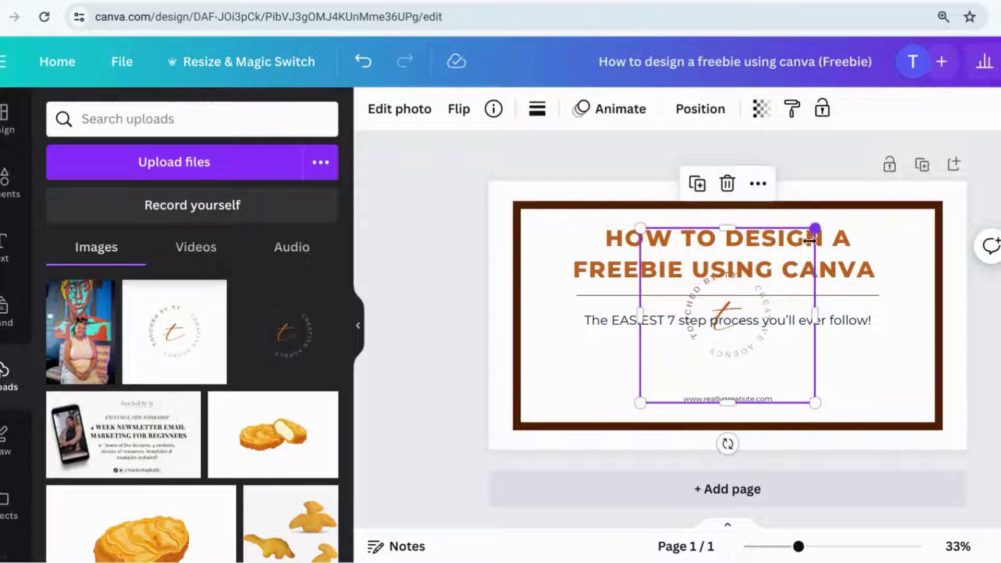
drag(815, 229, 735, 307)
drag(689, 339, 493, 237)
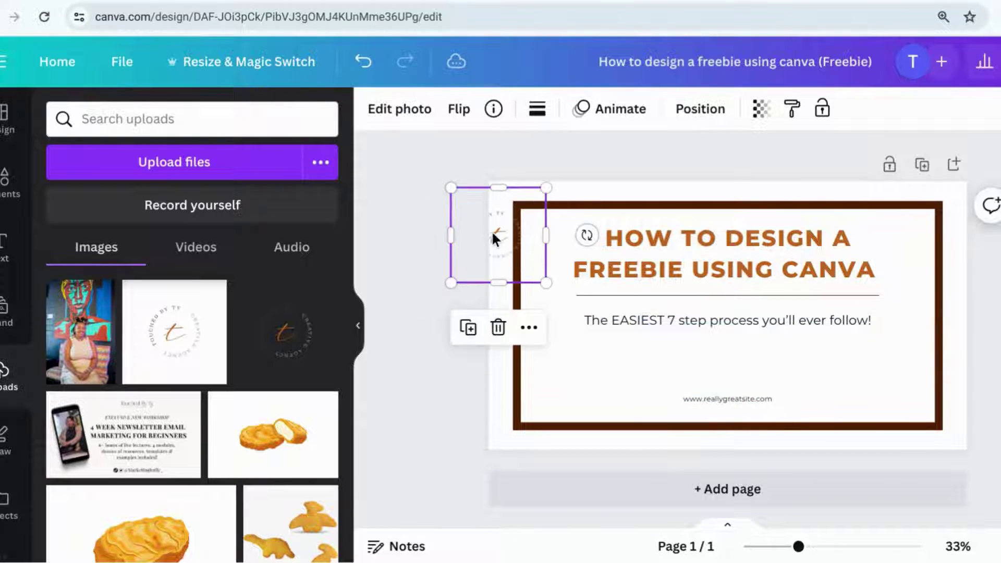
Step: Shift the heading, line, subtitle and website text down and centre the logo above the heading
drag(761, 250, 764, 291)
drag(753, 399, 750, 410)
drag(526, 276, 752, 260)
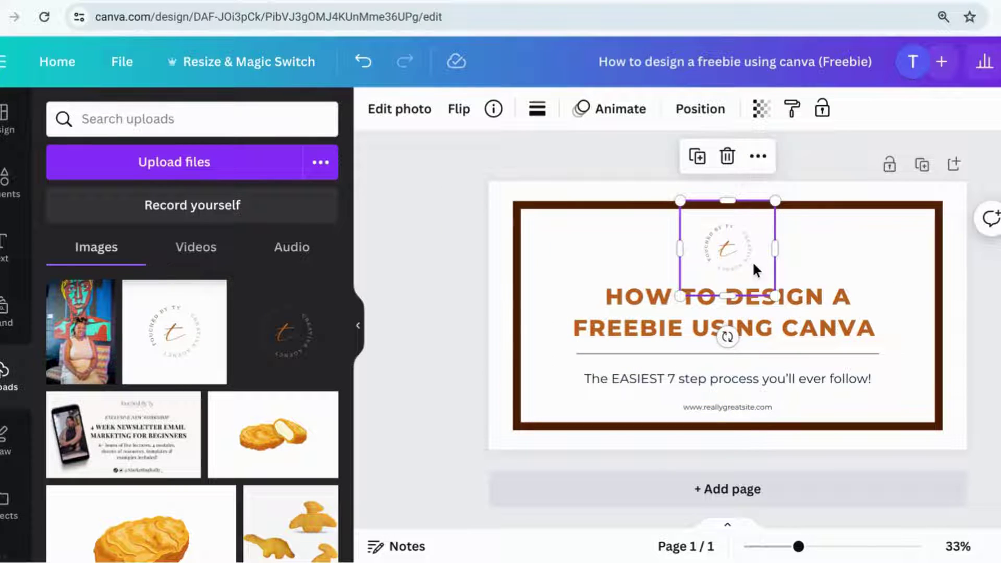
click(777, 429)
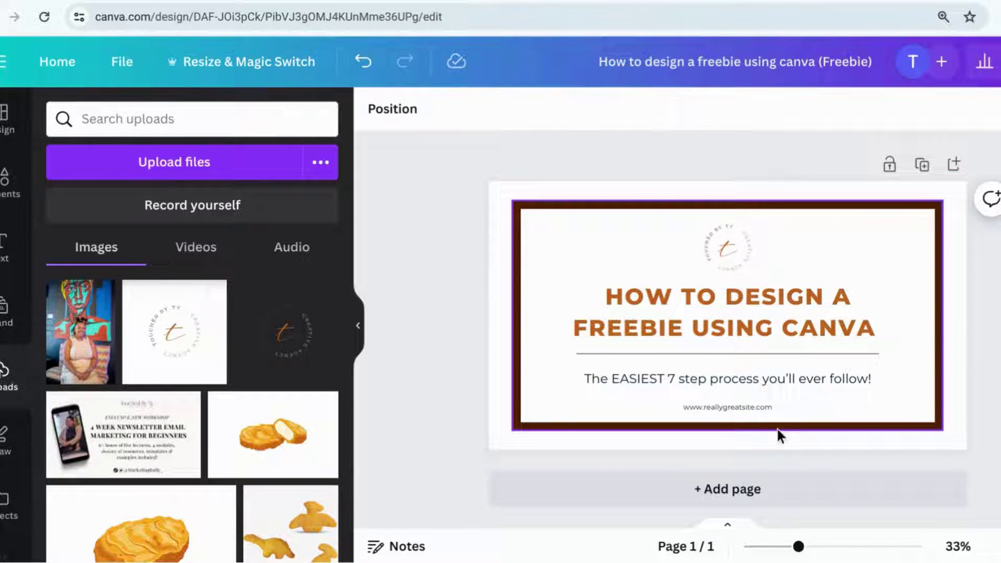
click(745, 413)
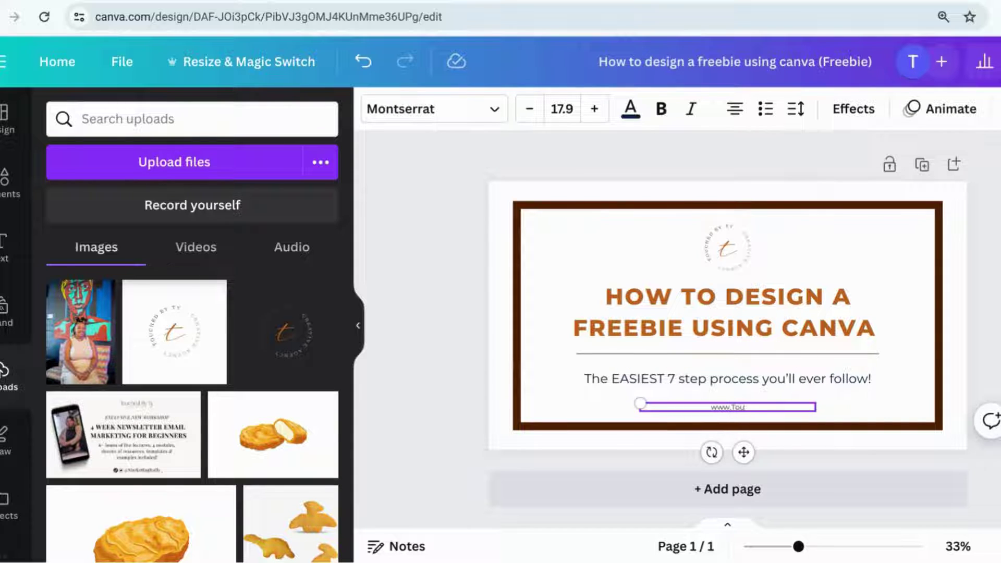
click(990, 365)
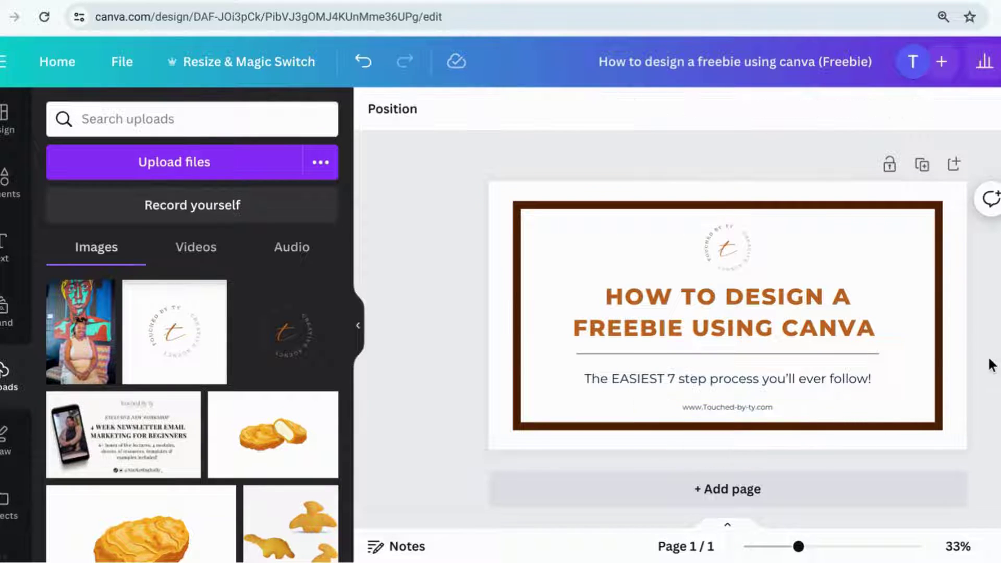
Step: Duplicate the cover as page 2 and check the Introduction content in the Google Doc
click(922, 164)
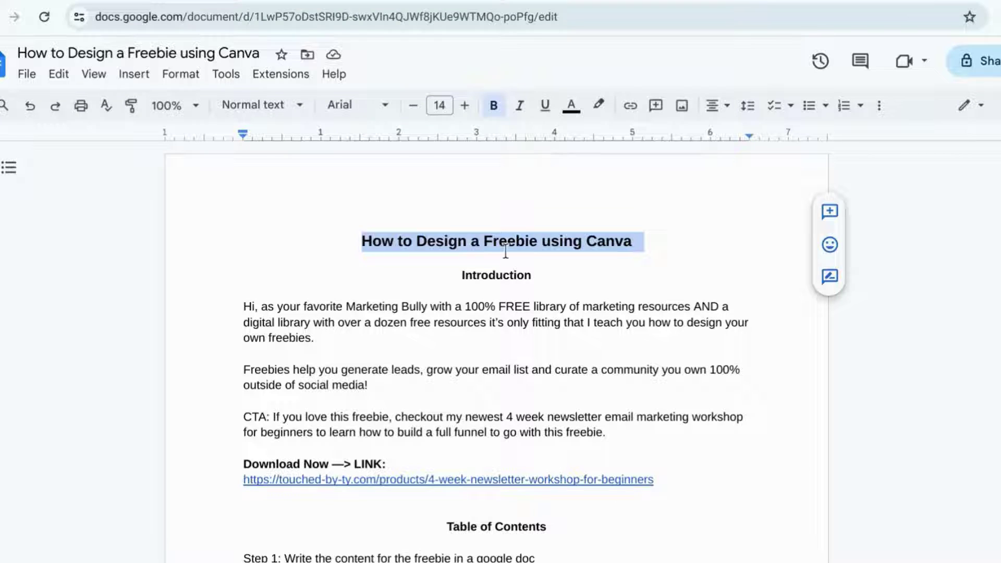
scroll(297, 411, down, 3)
scroll(297, 411, up, 3)
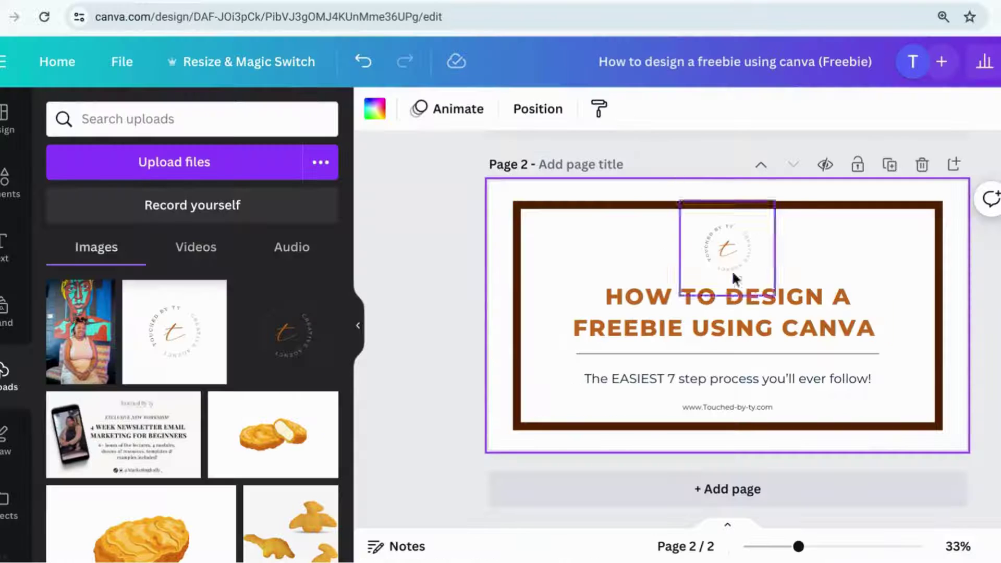
Step: Move page 2's logo to the frame's lower-left corner, crop its empty margins and shrink it to fit inside the frame
drag(731, 270, 574, 389)
drag(580, 343, 558, 350)
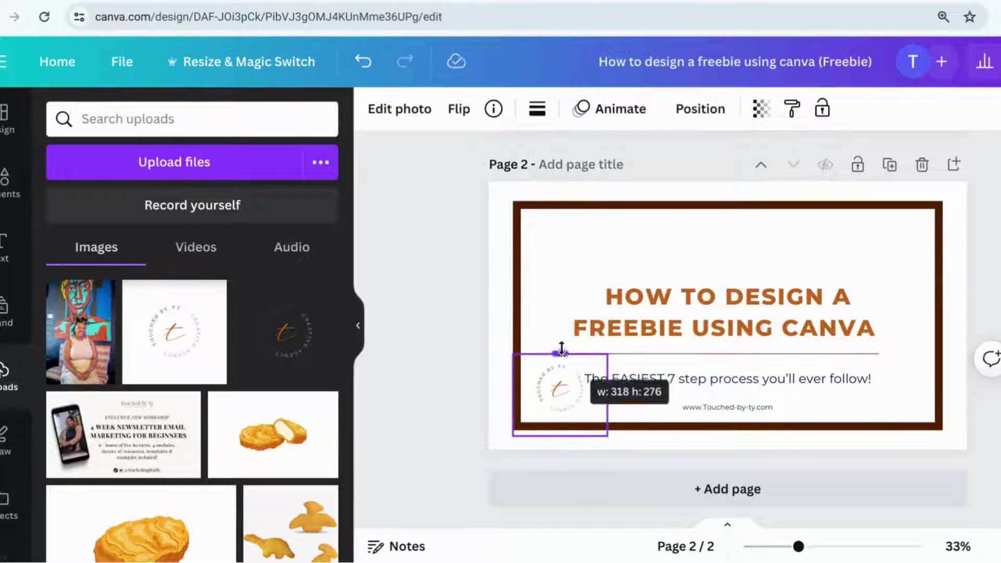
drag(605, 393, 596, 397)
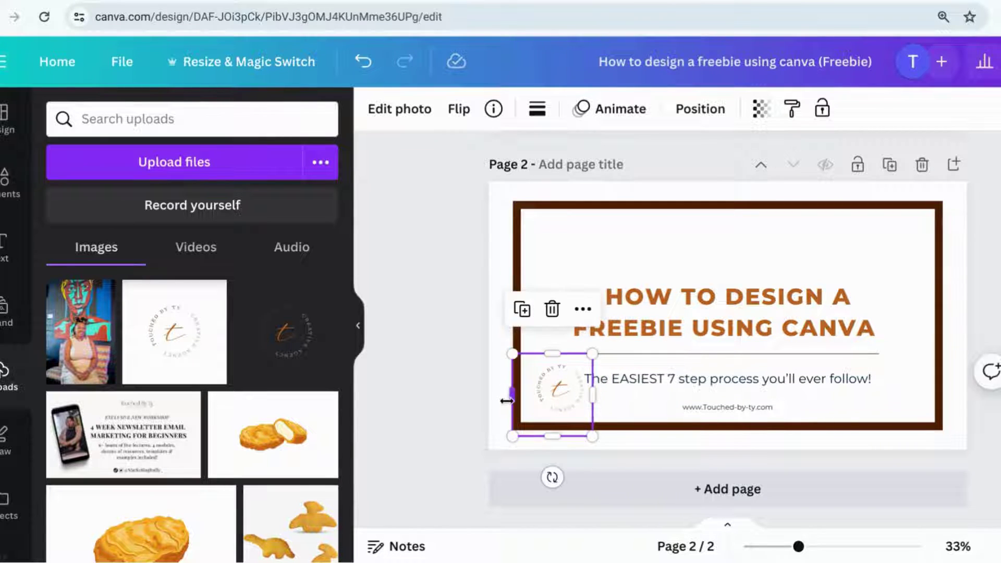
drag(513, 395, 524, 397)
drag(562, 441, 557, 401)
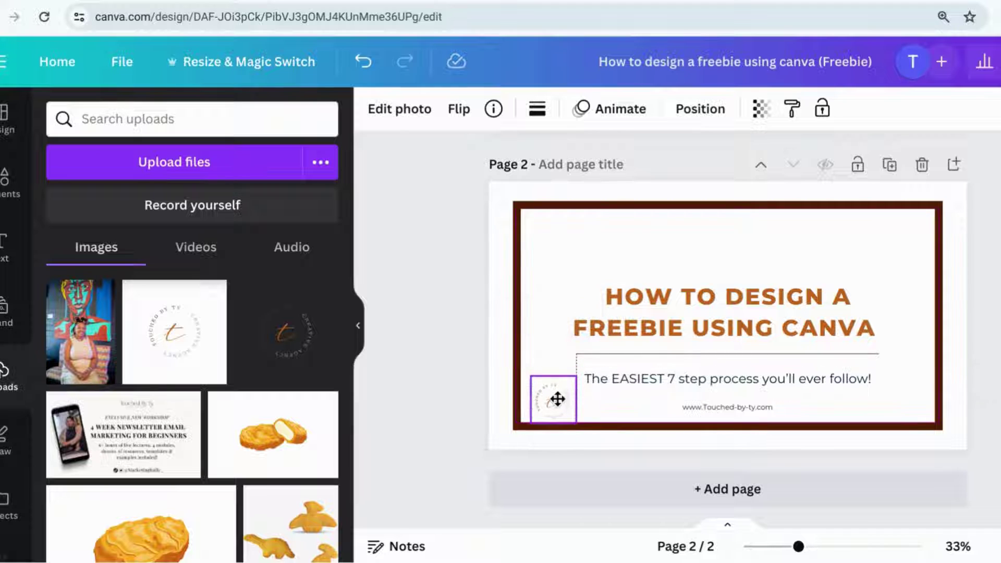
click(970, 365)
Step: Change page 2's heading to "INTRODUCTION" and move it up to just inside the frame's upper edge
click(823, 324)
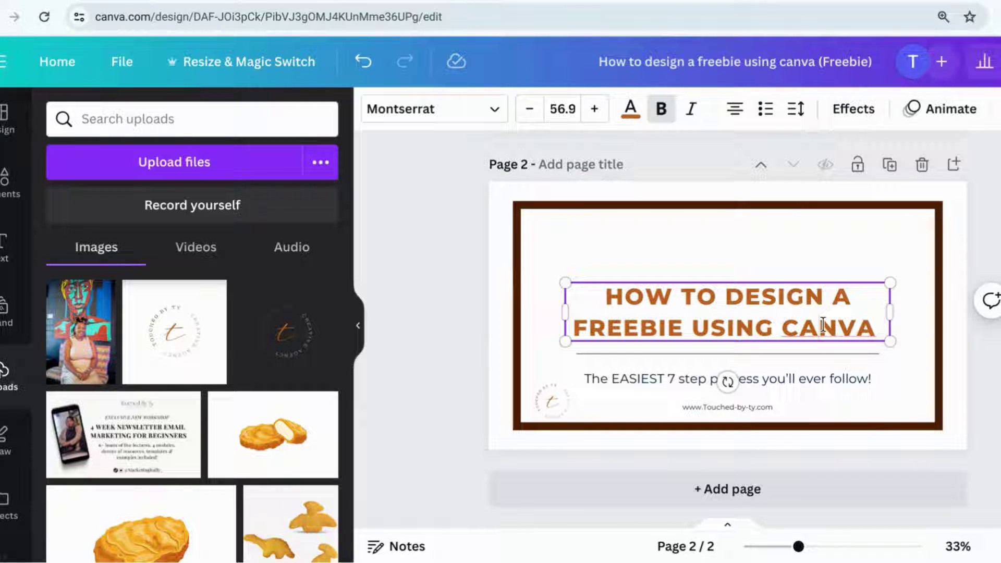
triple_click(881, 326)
text(INTRODUCTION)
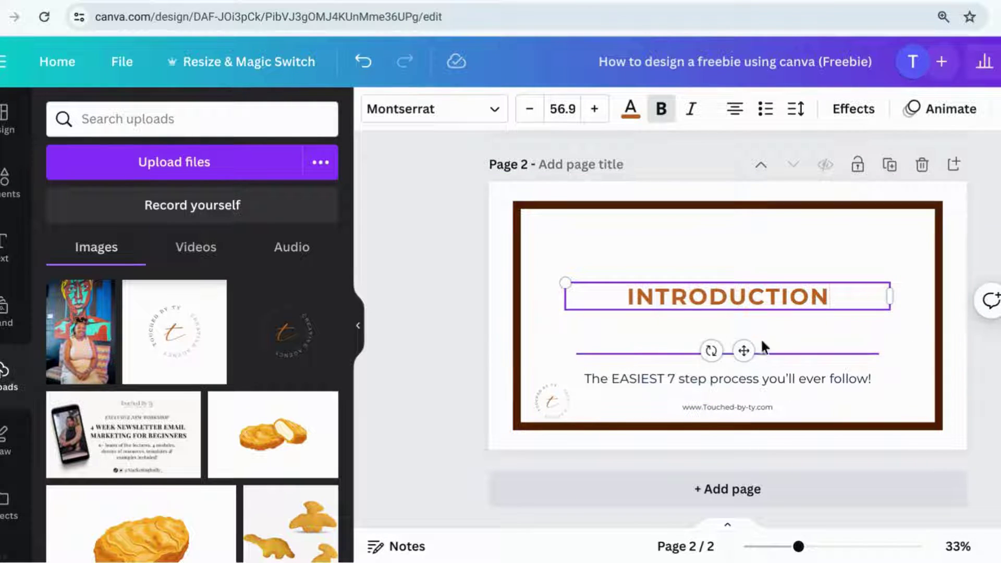
drag(743, 350, 743, 283)
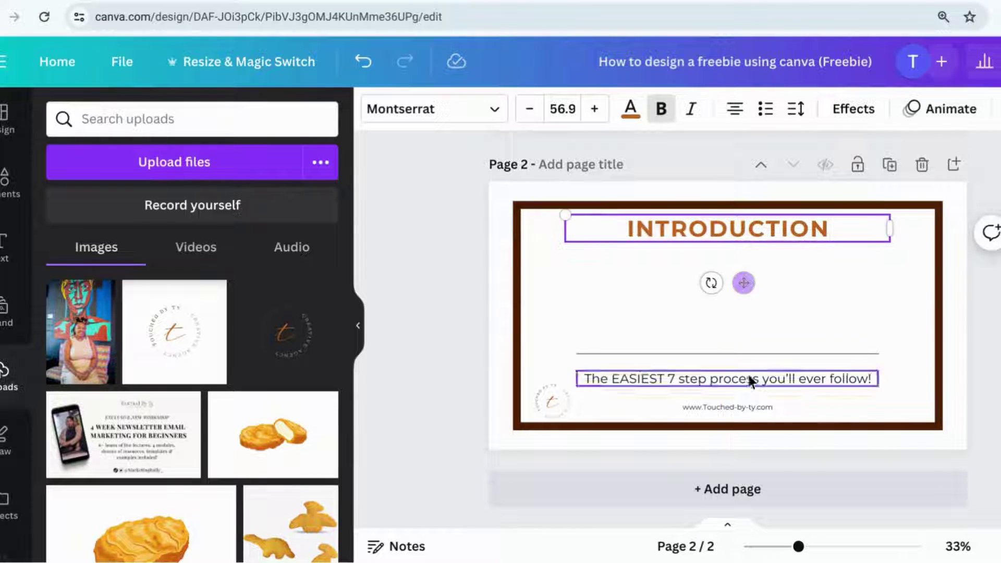
Step: Move the horizontal line up to just below the INTRODUCTION heading
drag(768, 354, 770, 241)
click(775, 282)
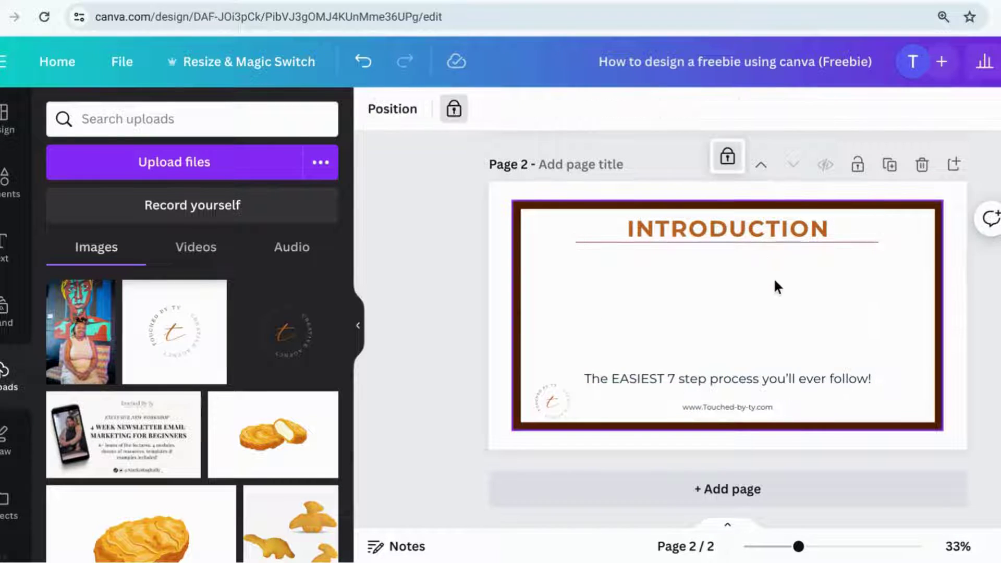
click(775, 244)
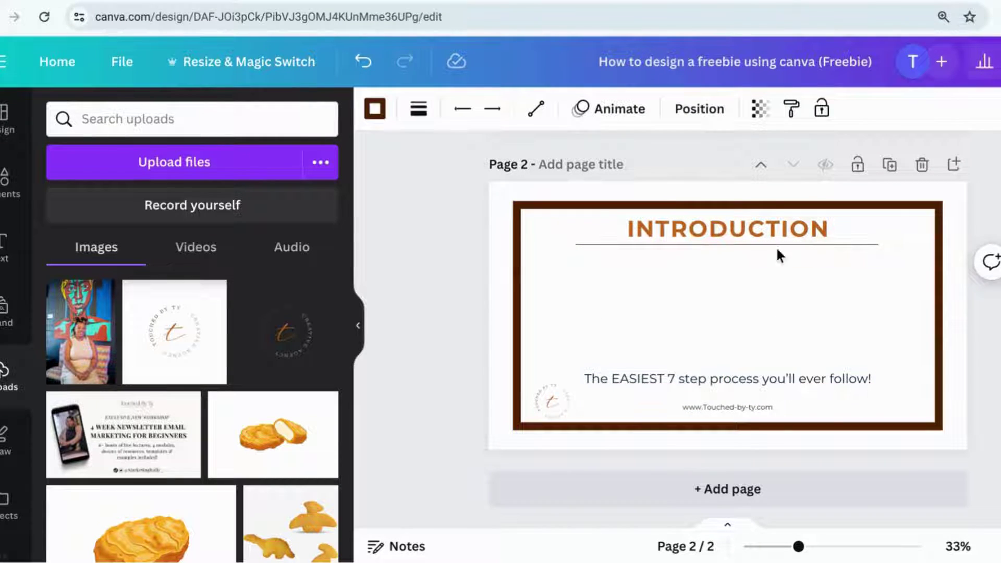
Step: Move the subtitle up beneath the line and replace its text with "BODY"
drag(762, 377, 763, 268)
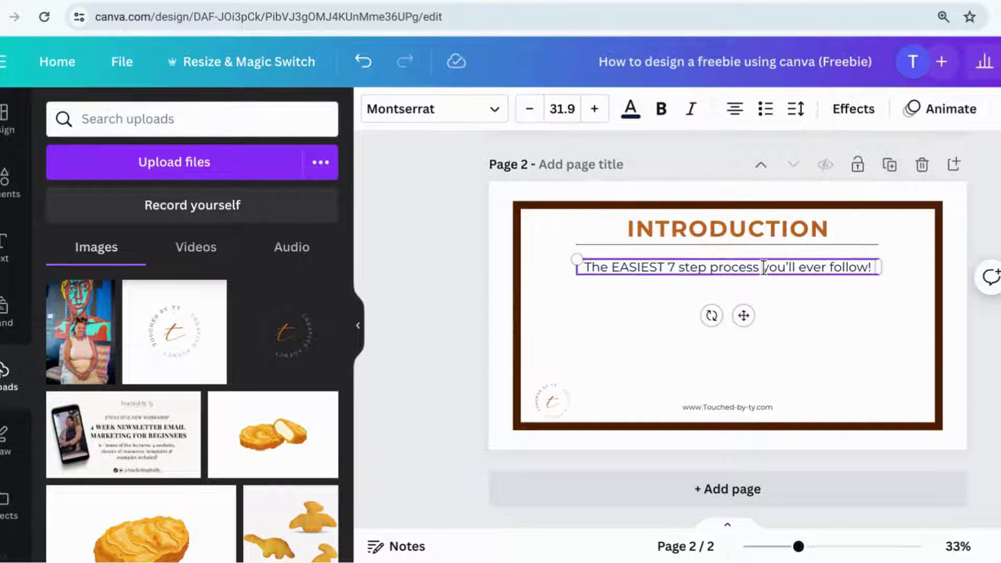
drag(580, 263, 776, 266)
text(BODU)
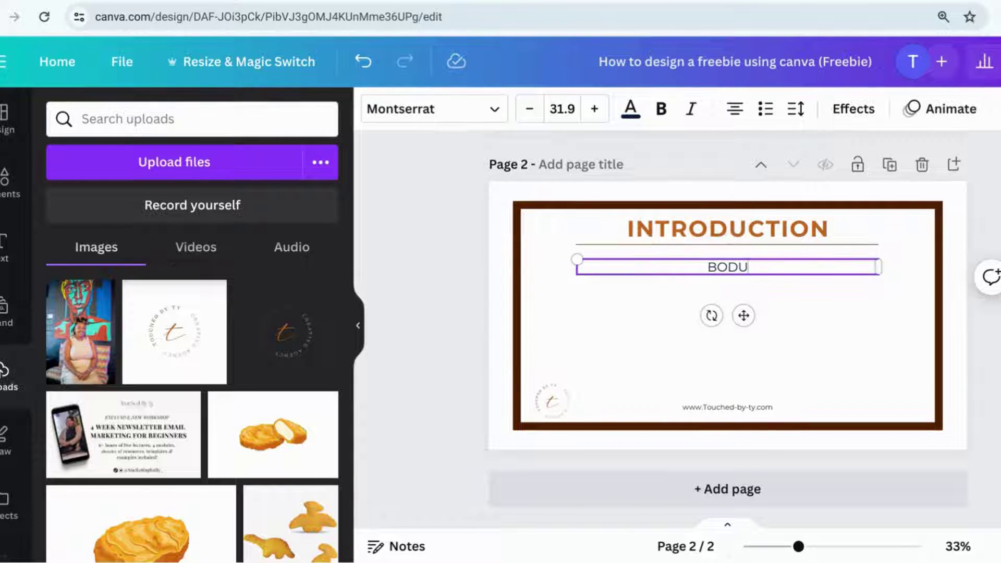
click(890, 340)
Step: Left-align the website text on page 2 and place it directly beside the logo
drag(759, 403, 695, 399)
click(736, 108)
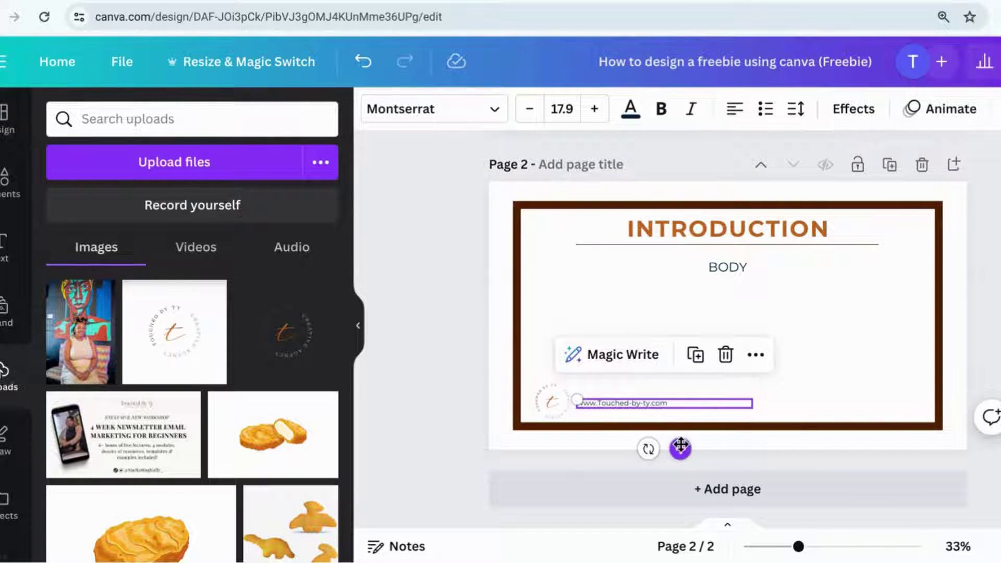
drag(680, 449, 684, 447)
click(897, 395)
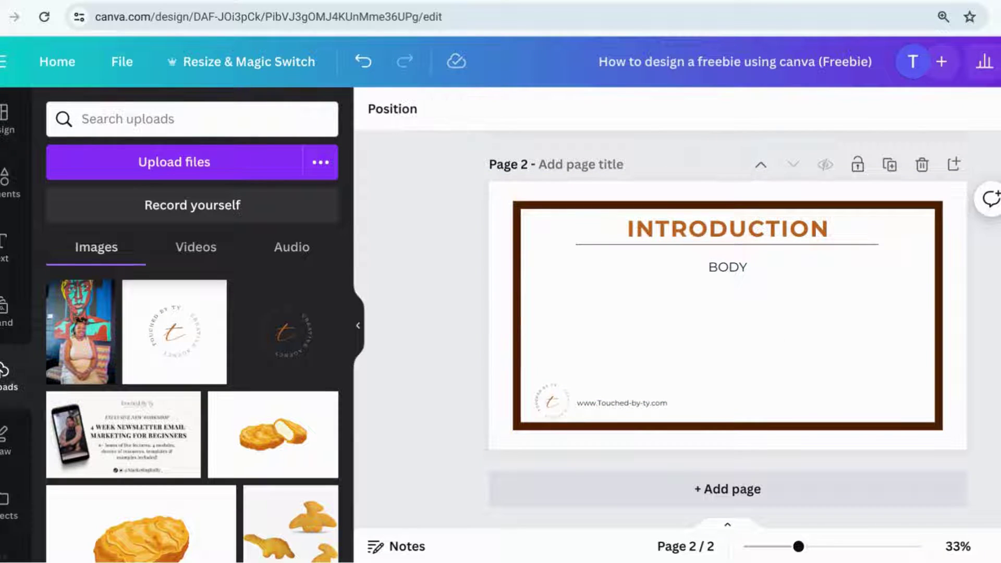
Step: Left-align the BODY text and widen its text box to the right, almost to the frame
click(732, 271)
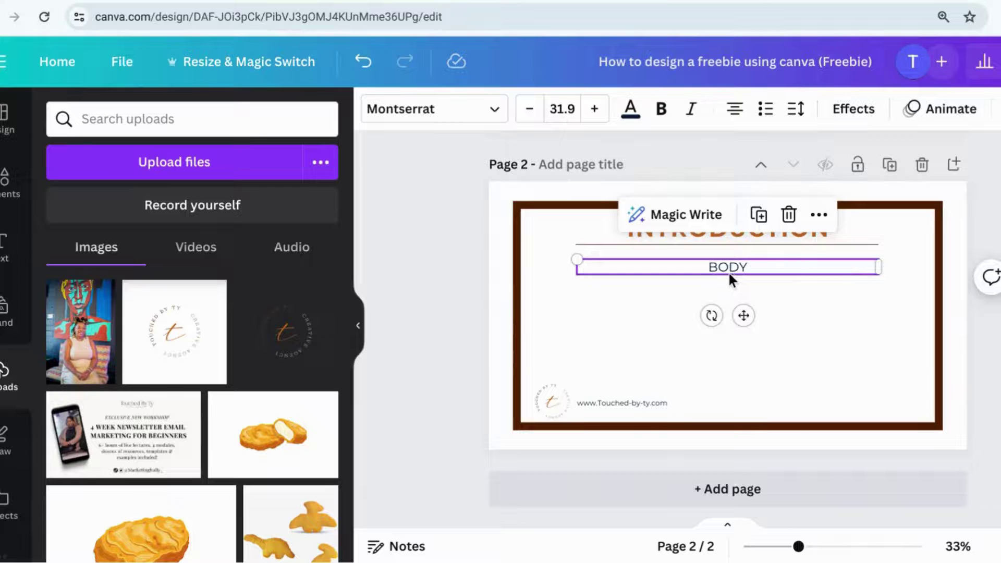
click(734, 108)
drag(882, 265, 924, 263)
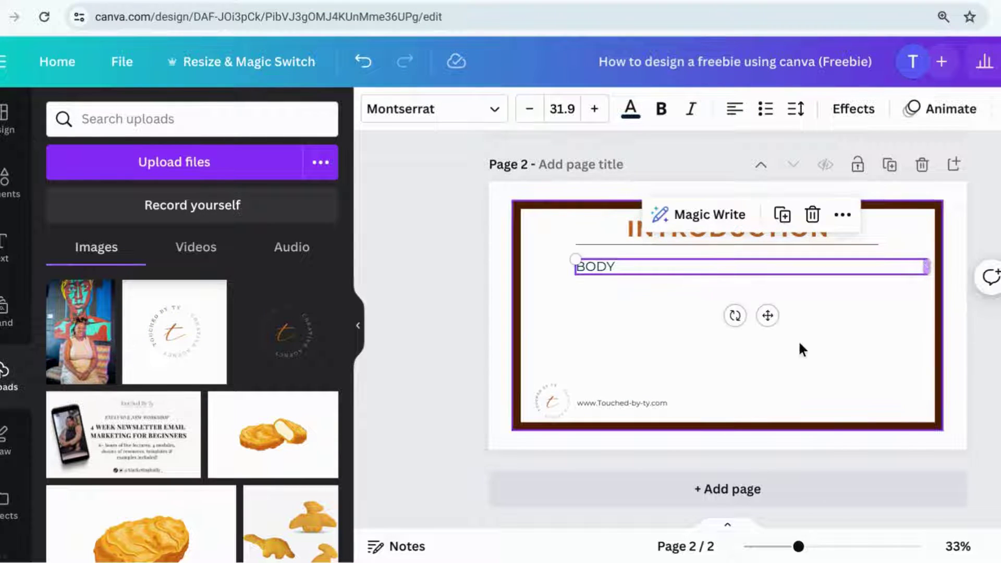
Step: Move the BODY text box left to align with the logo and widen it to the right, almost to the frame
drag(766, 315, 726, 319)
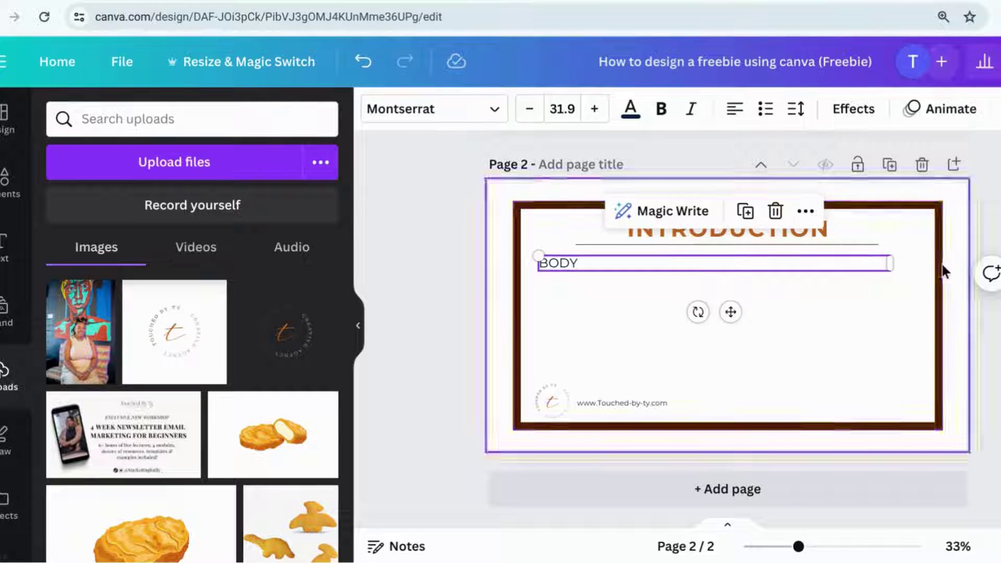
drag(892, 264, 923, 263)
click(980, 266)
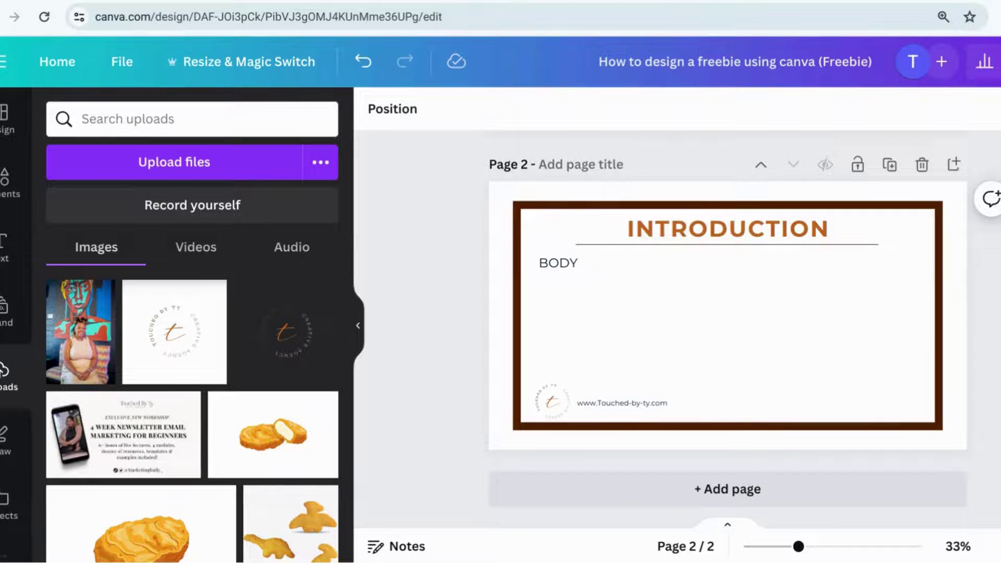
click(575, 258)
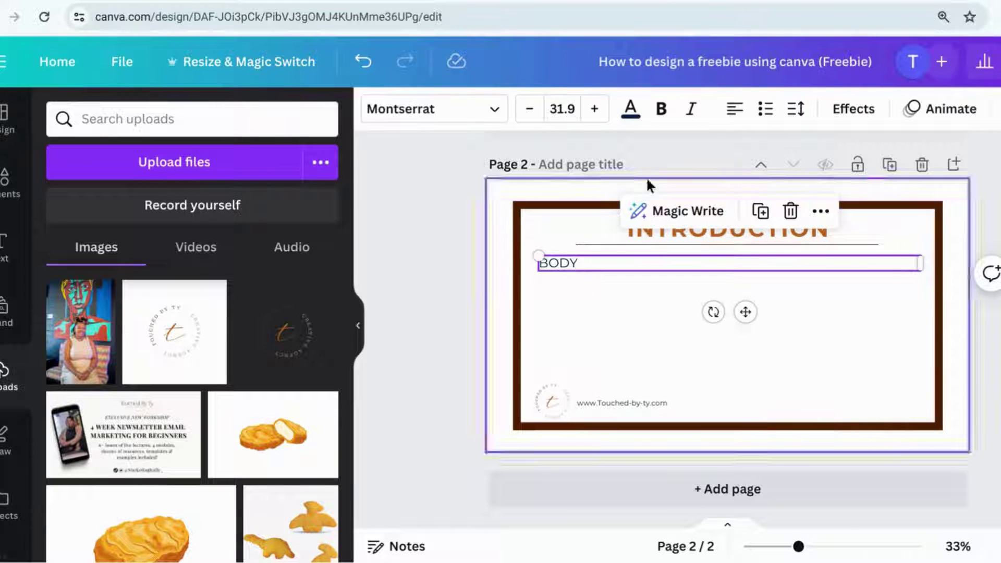
click(997, 109)
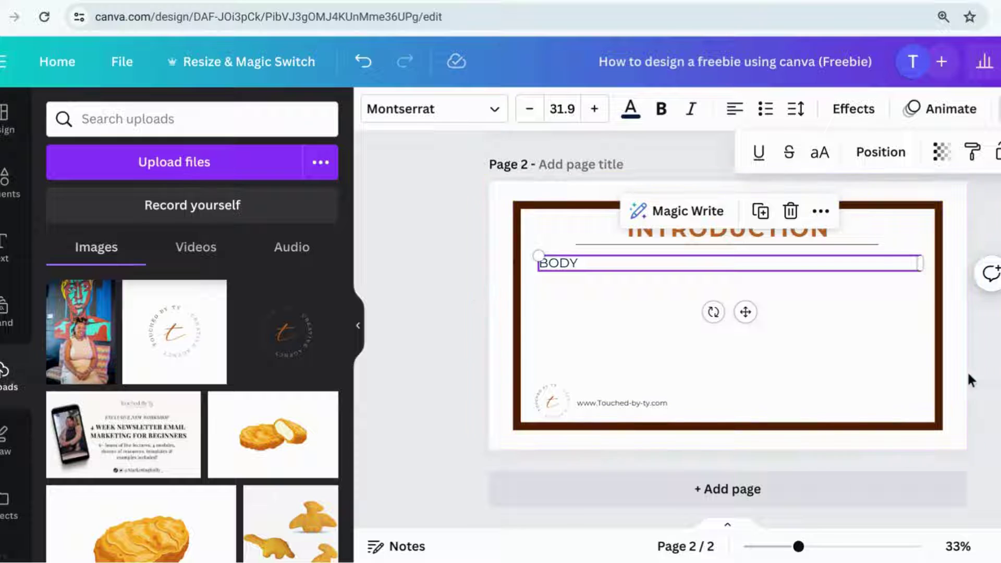
click(942, 226)
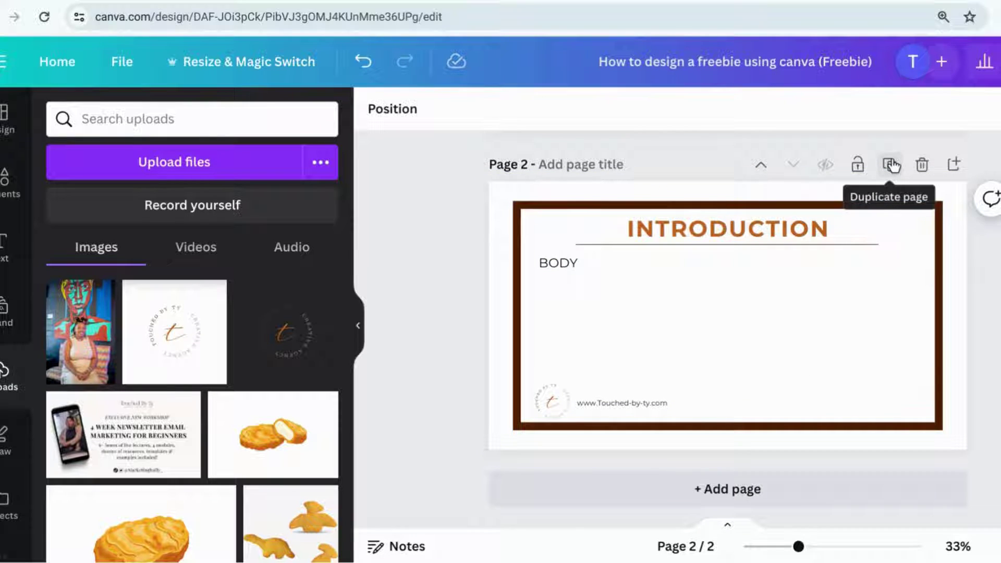
Step: Add a square photo frame to page 2 and place it on the right side below the heading line
click(6, 182)
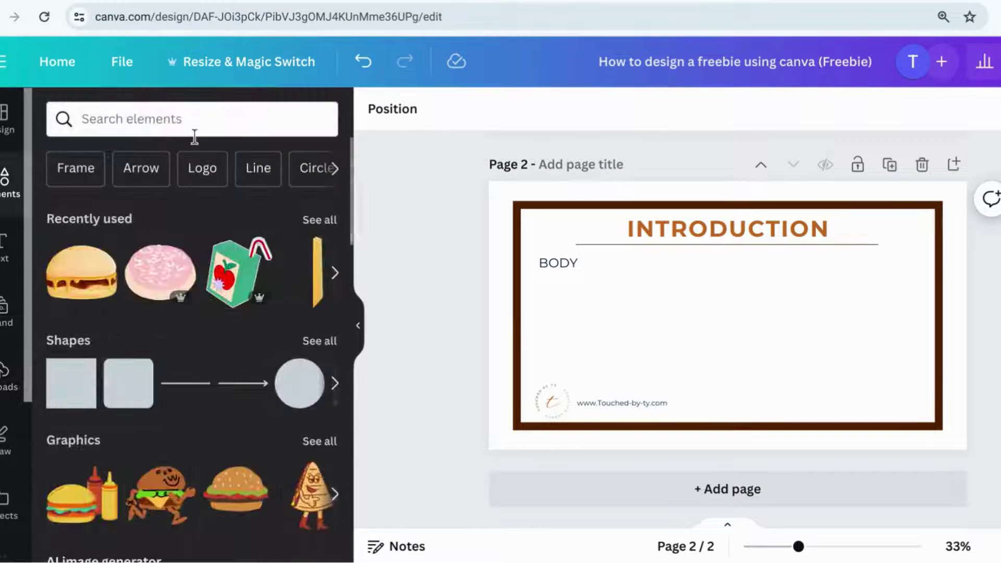
scroll(194, 138, down, 6)
scroll(194, 139, down, 15)
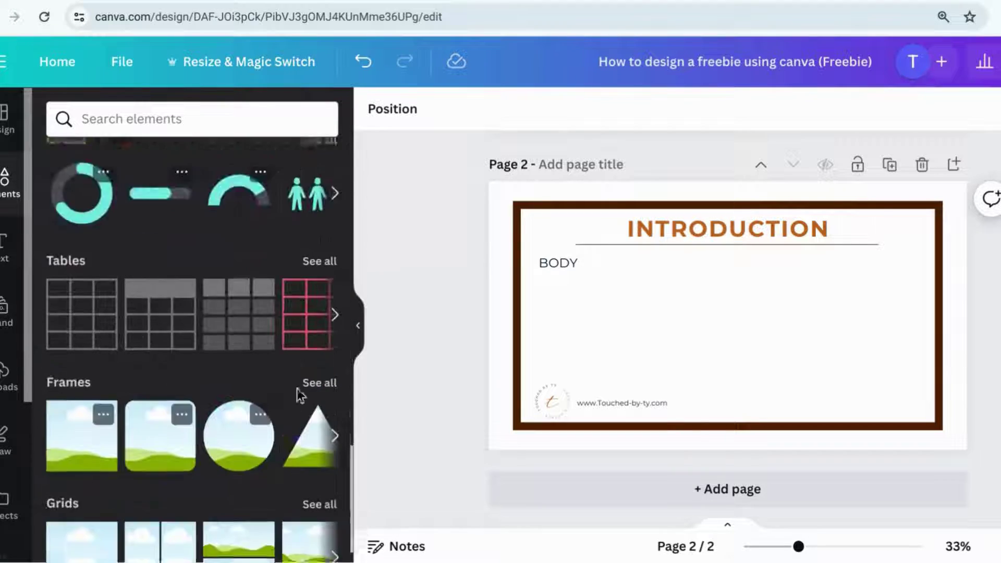
scroll(83, 364, down, 1)
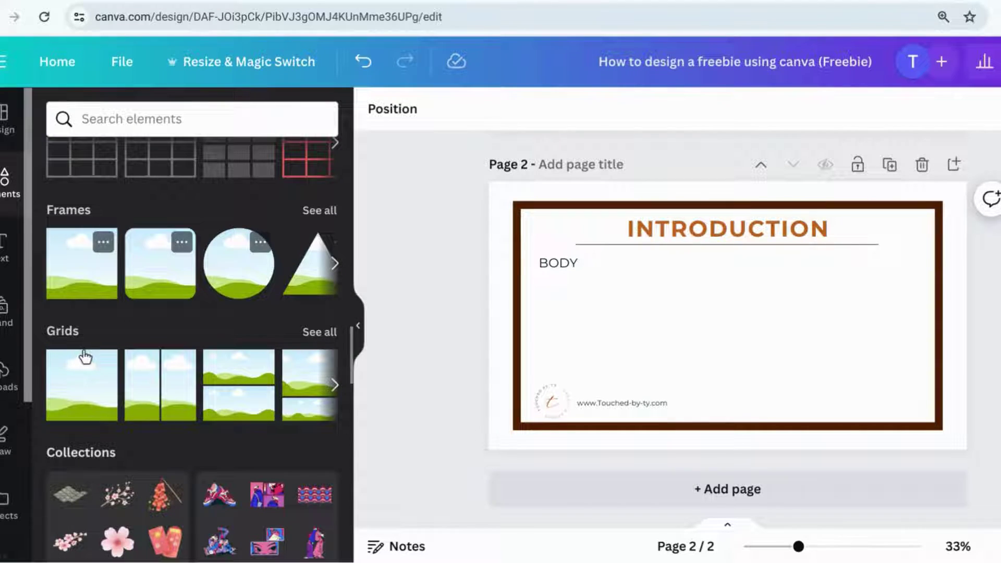
click(84, 289)
drag(694, 362, 856, 349)
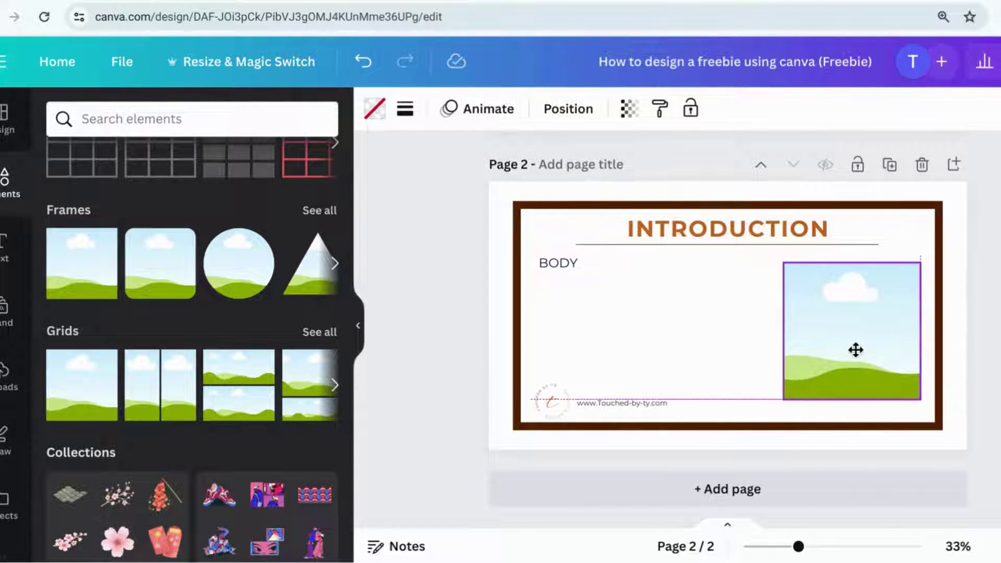
key(Escape)
Step: Duplicate page 2, switch to the Google Doc and copy the heading "Step 1: Writing your content first"
click(889, 164)
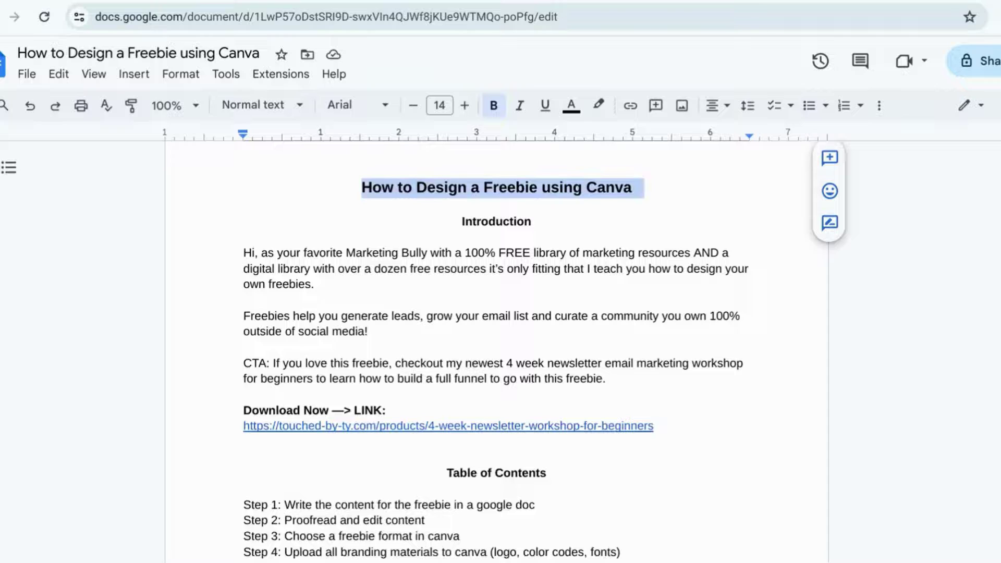
scroll(386, 385, down, 1)
scroll(386, 386, down, 5)
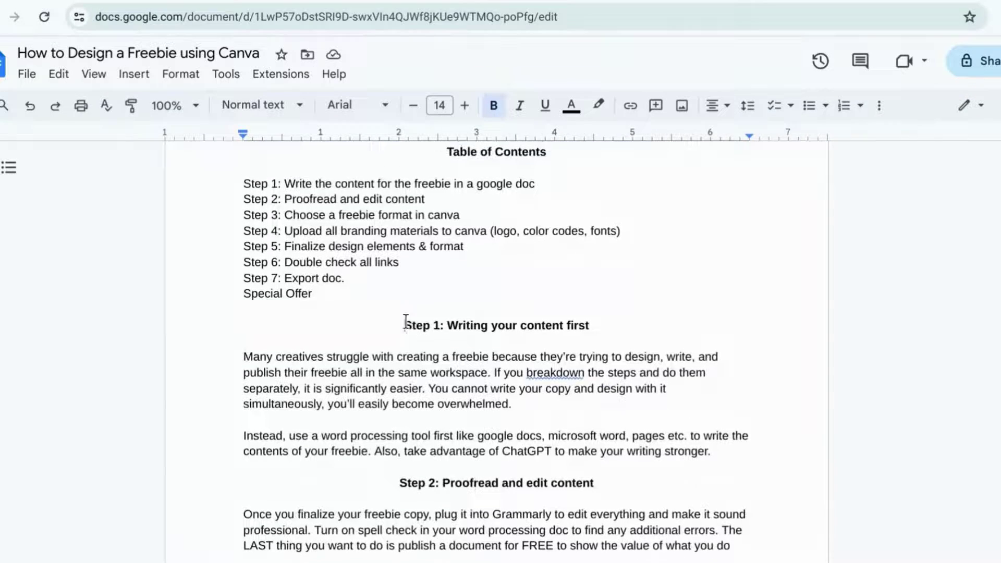
drag(404, 324, 614, 334)
key(ctrl+c)
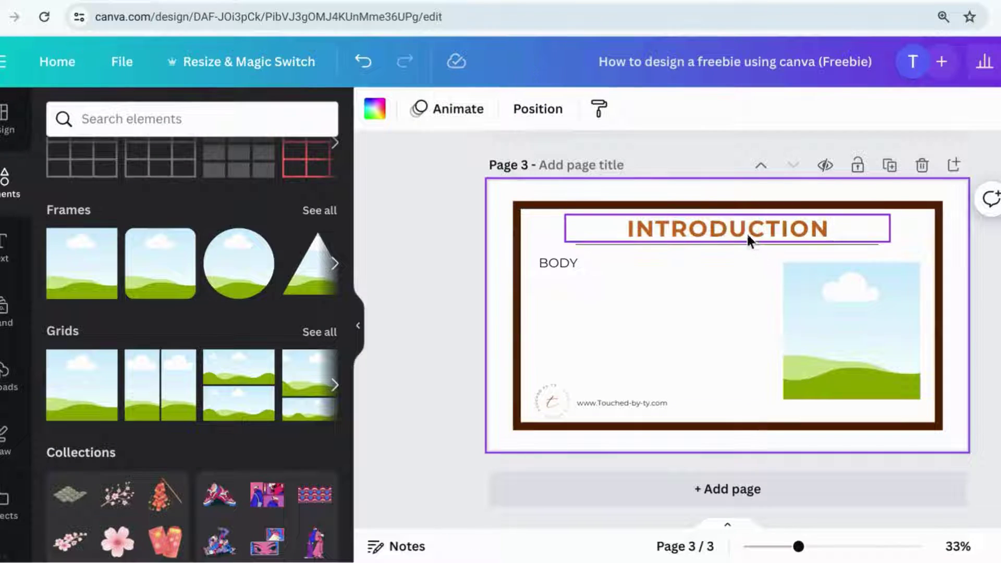
Step: Back in Canva, replace the INTRODUCTION heading on page 3 with the copied Step 1 heading and remove the extra empty line
click(747, 234)
double_click(747, 234)
key(ctrl+v)
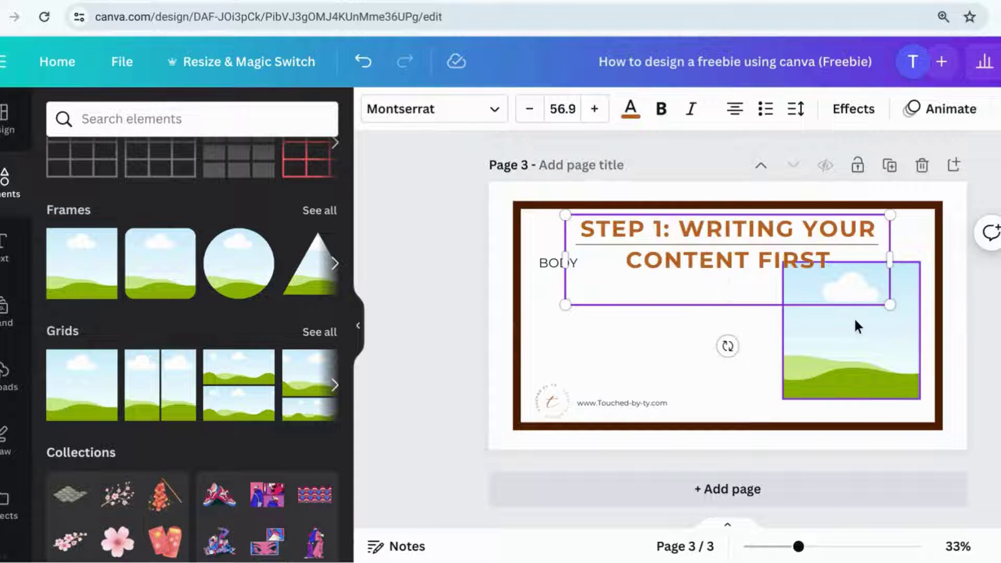
key(BackSpace)
click(979, 241)
Step: Set the font size of the Step 1 heading on page 3 to 42
click(791, 233)
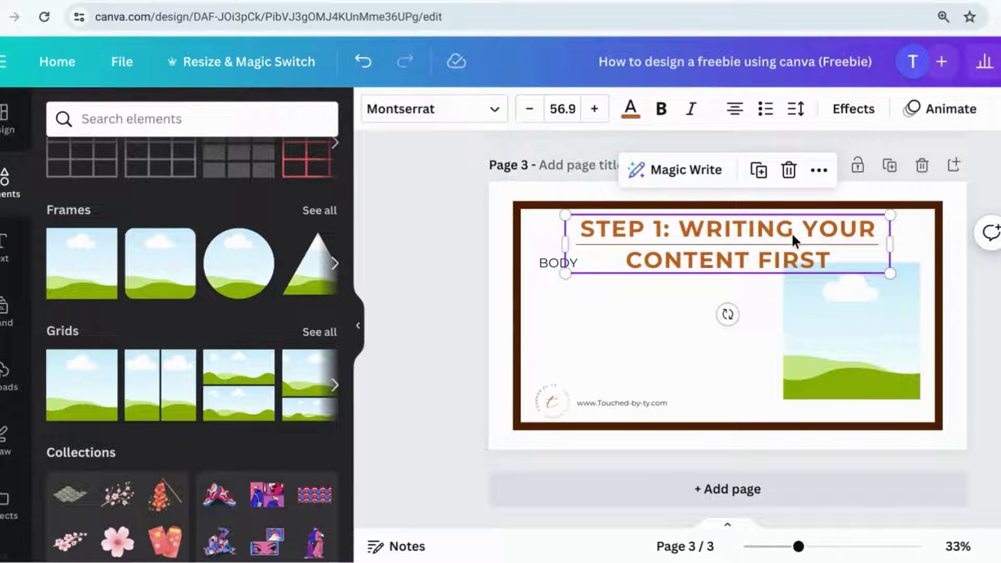
click(557, 98)
scroll(563, 358, down, 5)
click(564, 326)
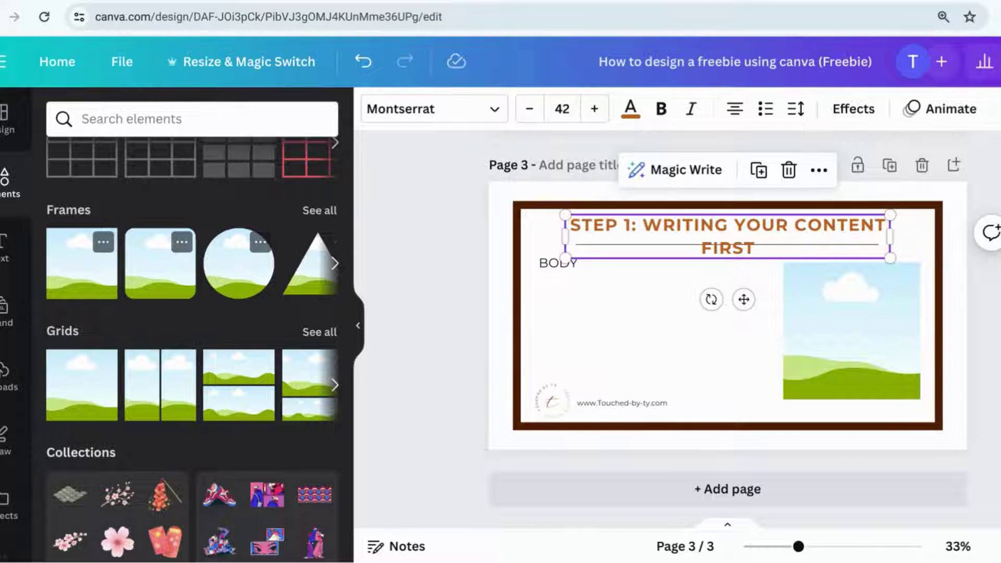
Step: Widen the Step 1 heading's text box on both sides to fit one line and position it just above the horizontal line
drag(890, 236, 927, 236)
drag(565, 236, 533, 226)
drag(750, 277, 751, 284)
click(755, 286)
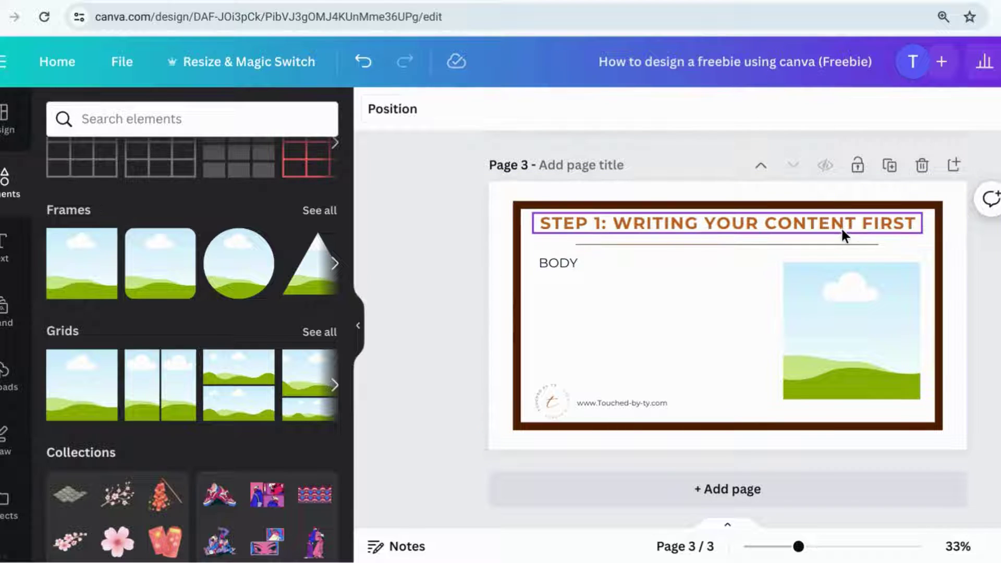
drag(842, 228, 842, 231)
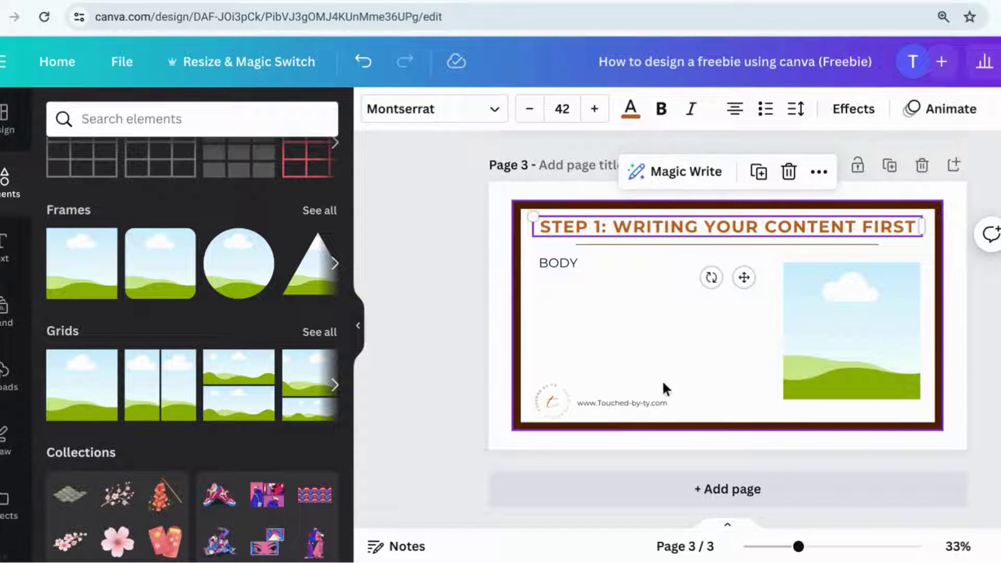
click(410, 329)
Step: Duplicate page 3 and narrow the BODY text box on page 4 so it ends before the photo frame
click(889, 165)
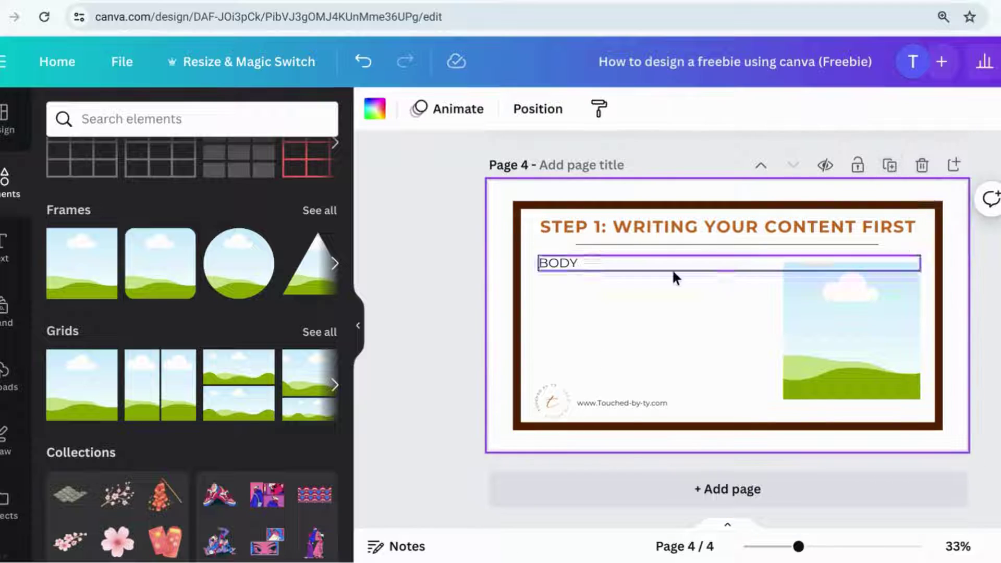
click(564, 261)
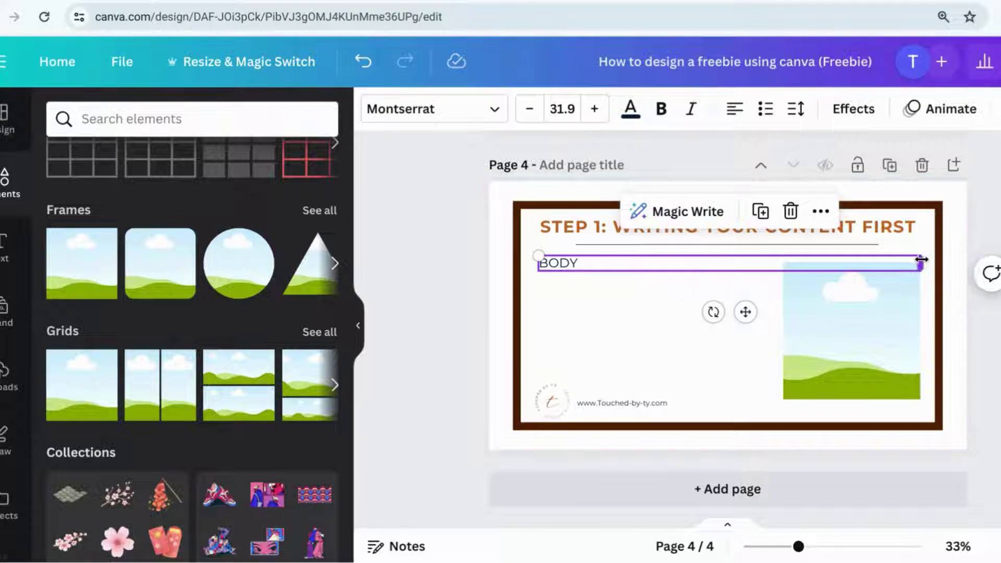
drag(920, 263, 771, 277)
Step: Narrow the BODY text box on page 3 so it ends just before the photo frame
scroll(770, 277, up, 5)
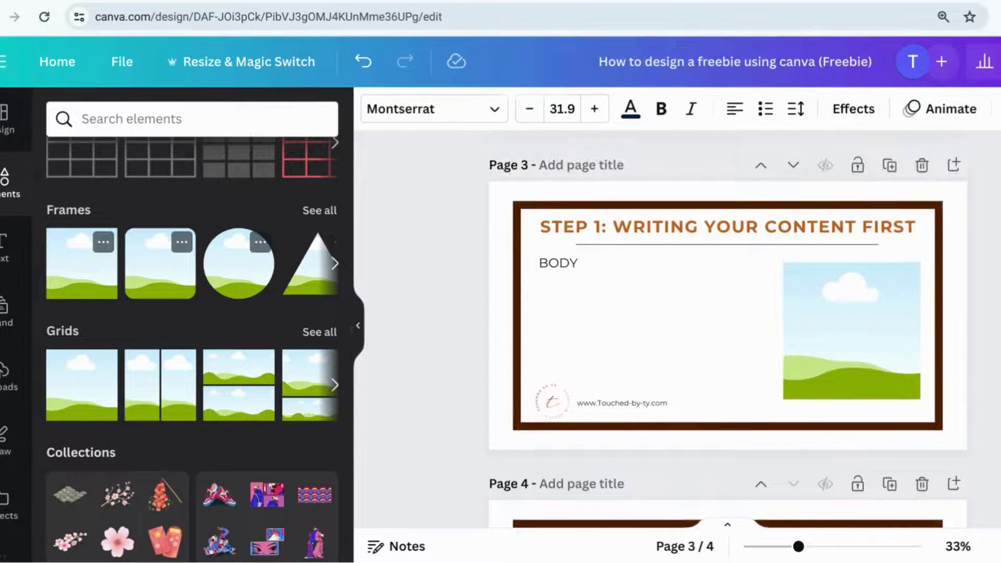
click(563, 262)
drag(919, 263, 777, 275)
click(989, 407)
Step: Switch to the Google Doc and copy the heading "Step 2: Proofread and edit content"
scroll(990, 406, down, 4)
scroll(727, 333, down, 2)
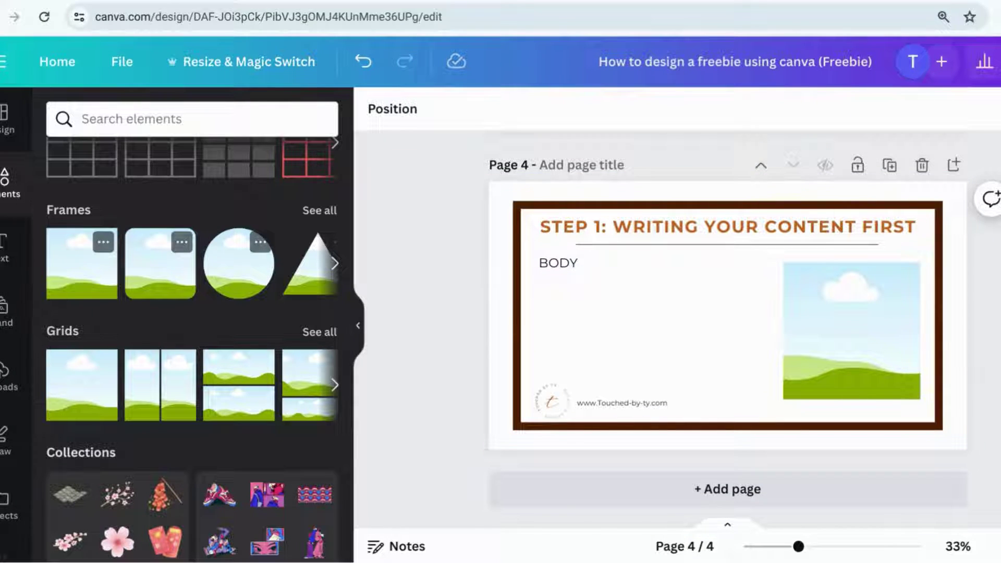
key(ctrl+Tab)
drag(608, 486, 404, 475)
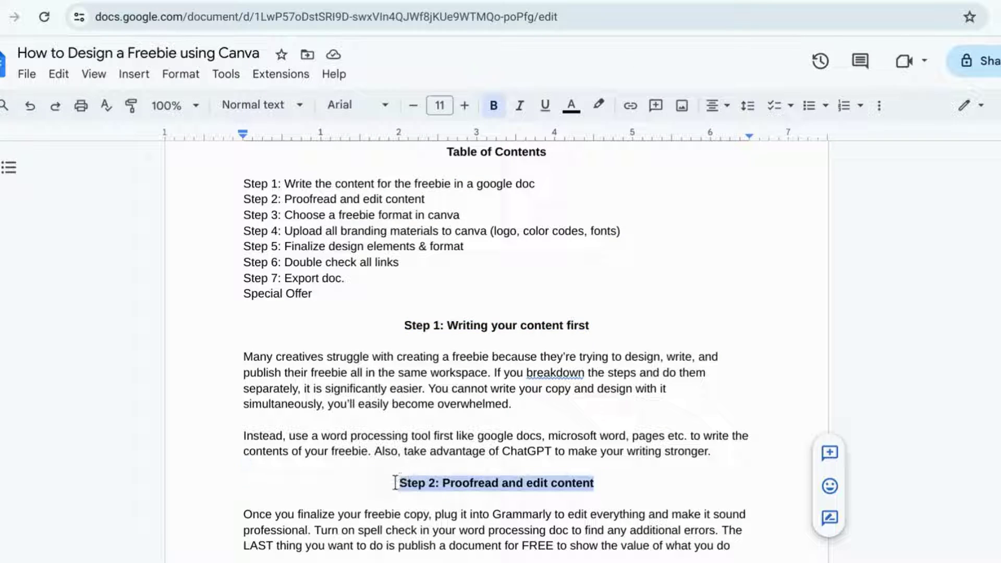
Step: Return to Canva and replace the page 4 heading with the copied Step 2 heading, shortened to "STEP 2: PROOFREAD AND EDIT"
key(ctrl+Tab)
click(730, 227)
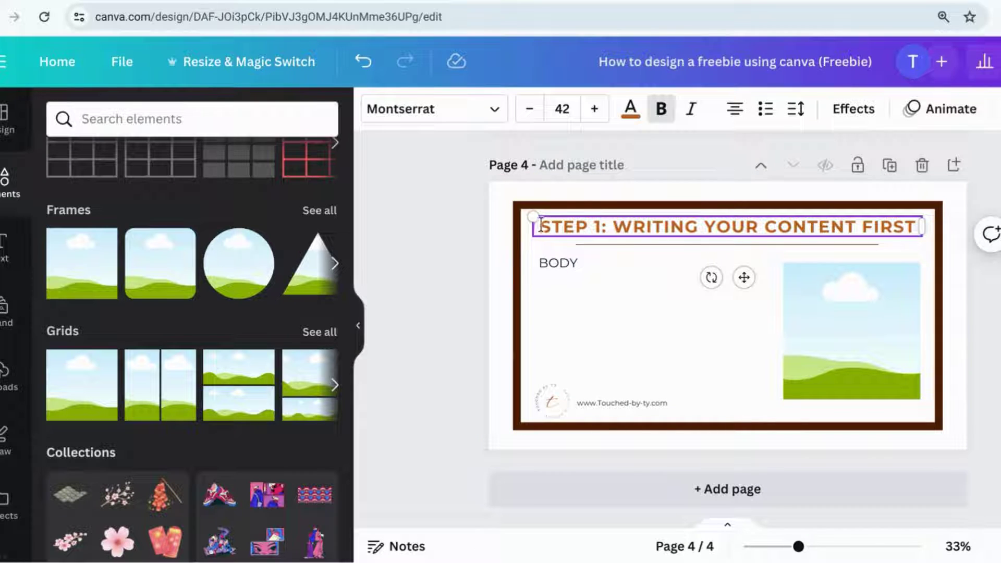
key(ctrl+a)
text(STEP 2: PROOFREAD AND EDIT CONTENT)
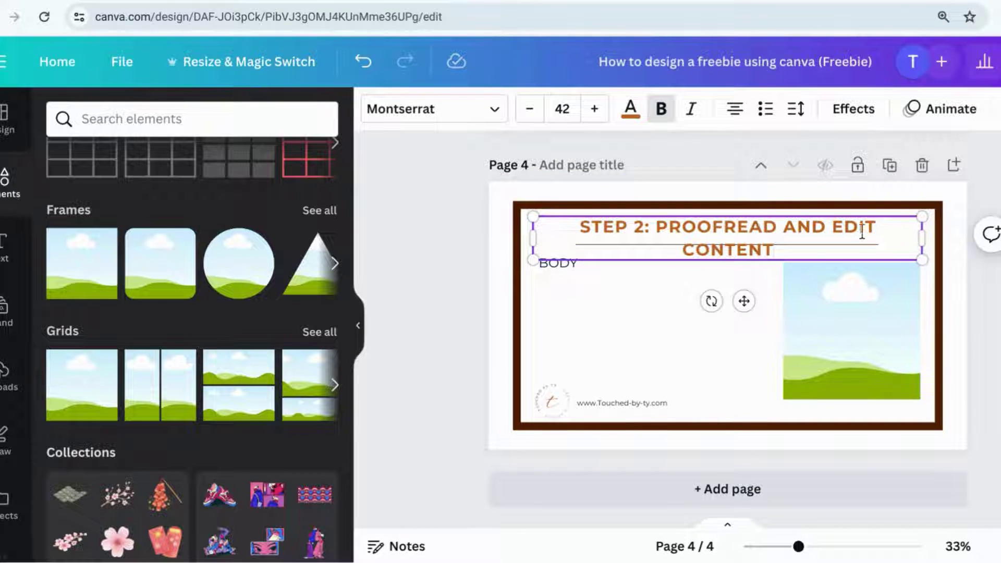
key(ctrl+shift+Left)
key(BackSpace)
click(890, 215)
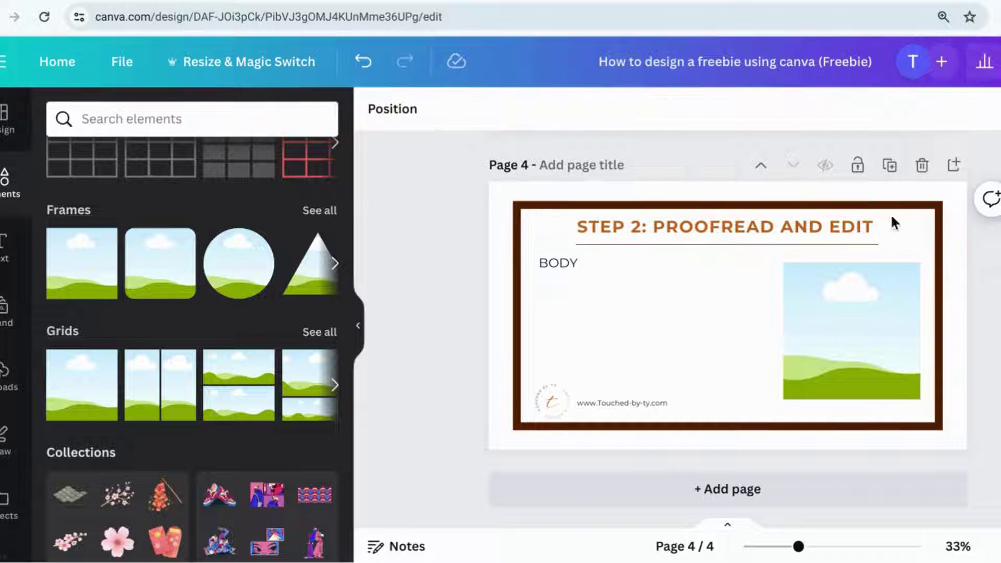
Step: Duplicate page 4, switch to the Google Doc and copy the heading "Step 3: Choose a freebie format in Canva"
click(890, 165)
key(ctrl+Tab)
scroll(493, 351, down, 9)
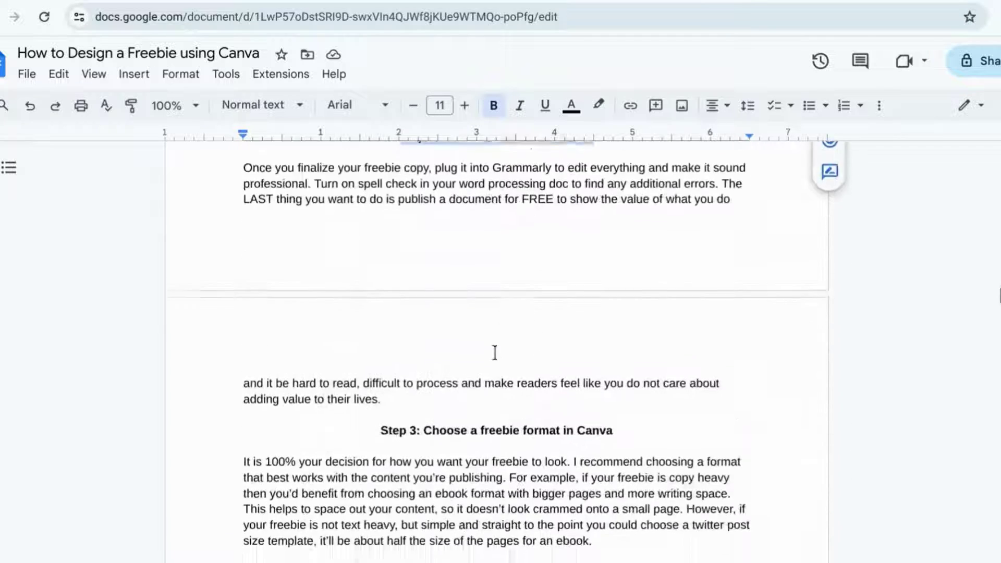
drag(403, 313, 637, 320)
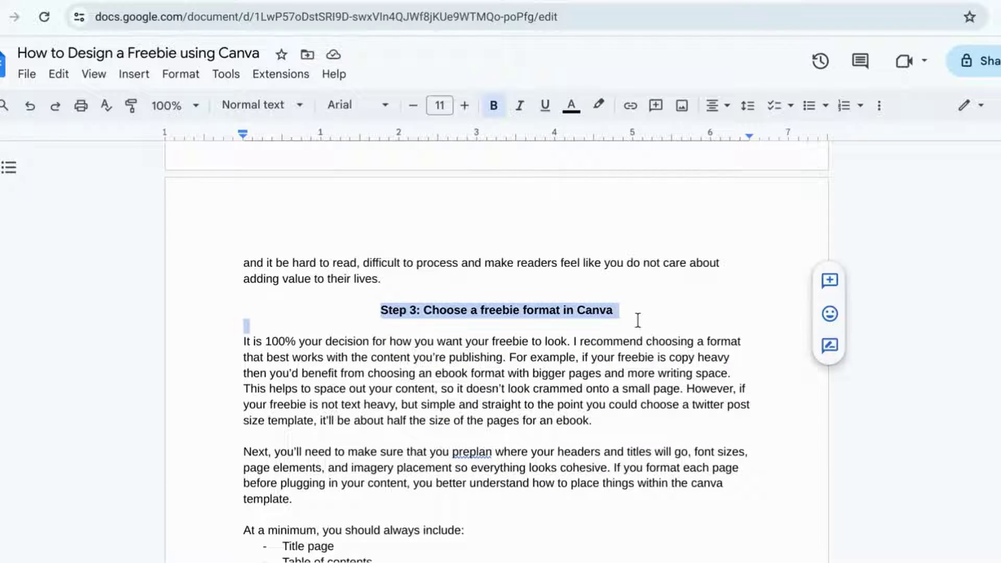
Step: Return to Canva and replace the page 5 heading with the copied Step 3 heading, shortened to "STEP 3: CHOOSE A FREEBIE FORMAT"
key(ctrl+shift+Tab)
click(701, 233)
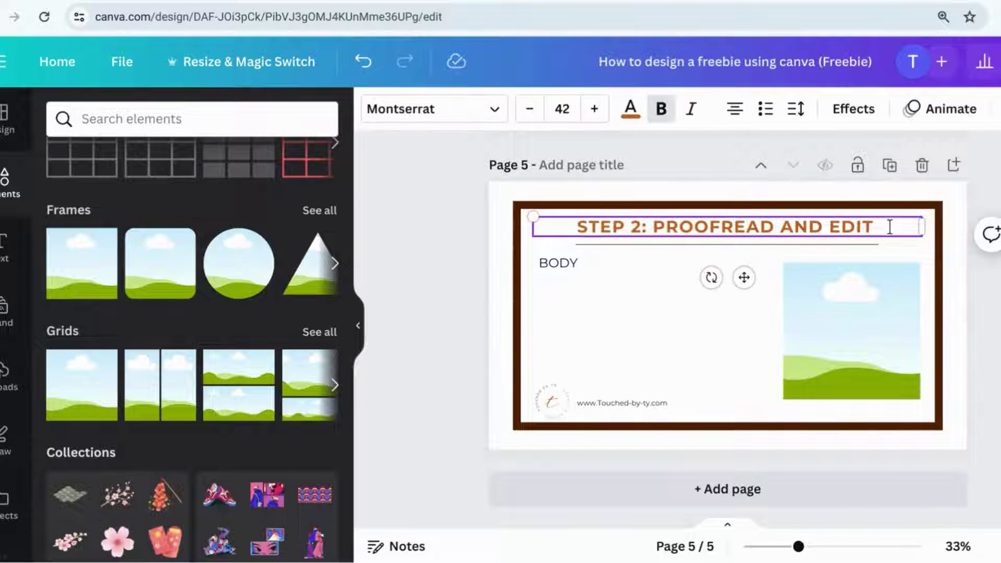
drag(889, 227, 564, 219)
text(STEP 3: CHOOSE A FREEBIE FORMAT IN CANVA)
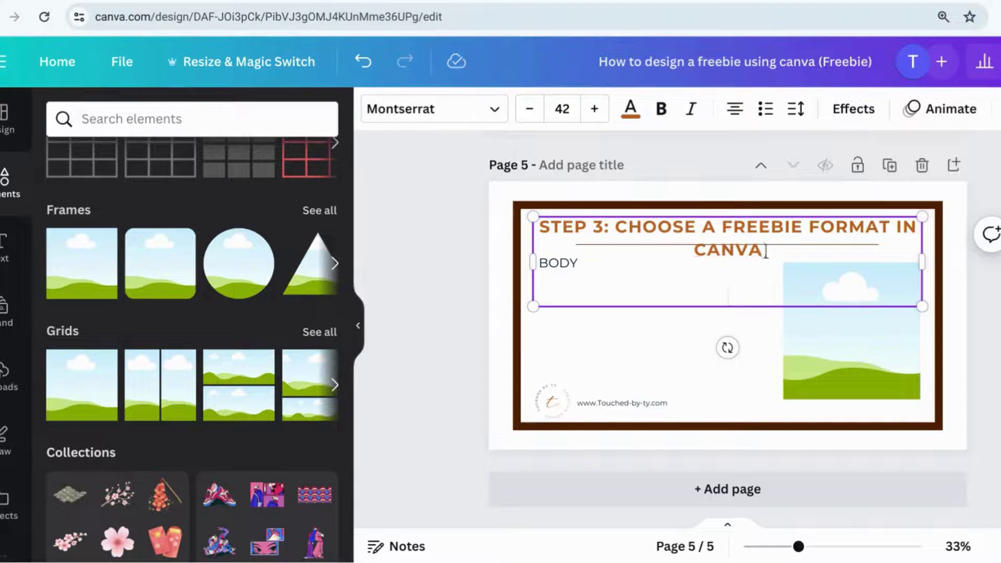
key(ctrl+BackSpace)
key(ctrl+BackSpace)
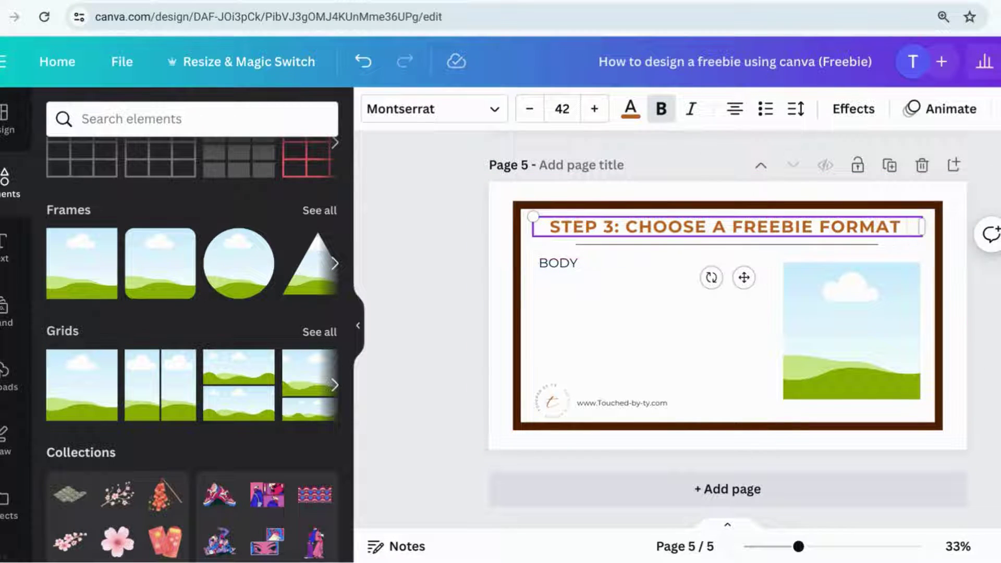
key(Escape)
Step: Duplicate page 5, switch to the Google Doc and copy the heading "Step 4: Upload branding materials to canva"
click(888, 165)
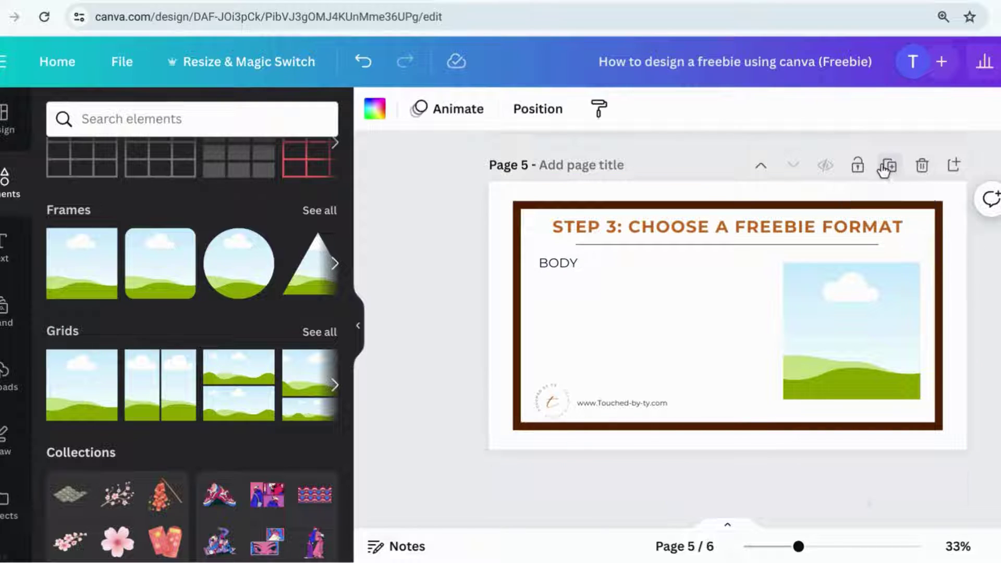
key(ctrl+Tab)
scroll(337, 242, down, 7)
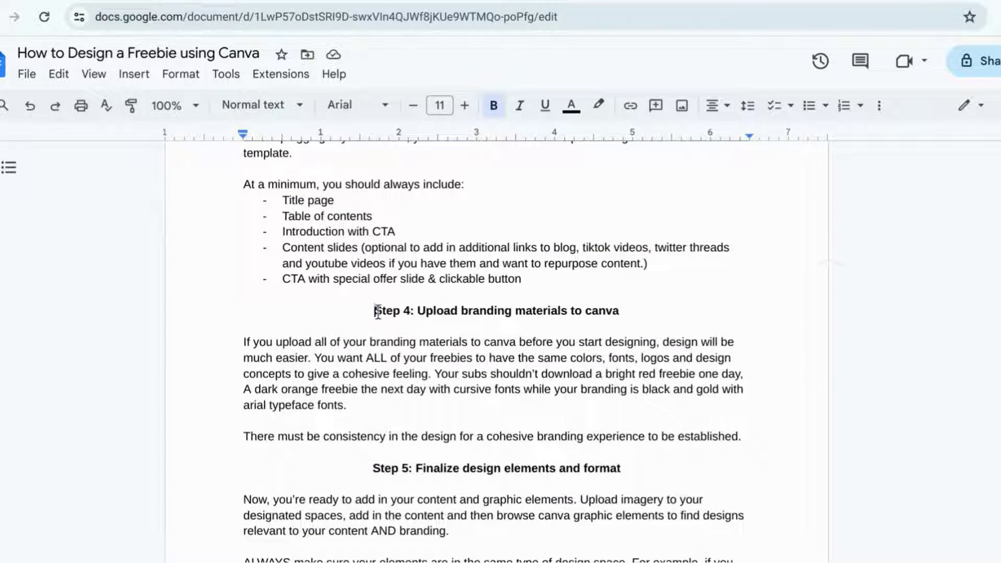
drag(374, 312, 623, 311)
Step: Return to Canva and replace the page 6 heading with the copied Step 4 heading, shortened to "STEP 4: UPLOAD BRANDING MATERIALS"
key(ctrl+Tab)
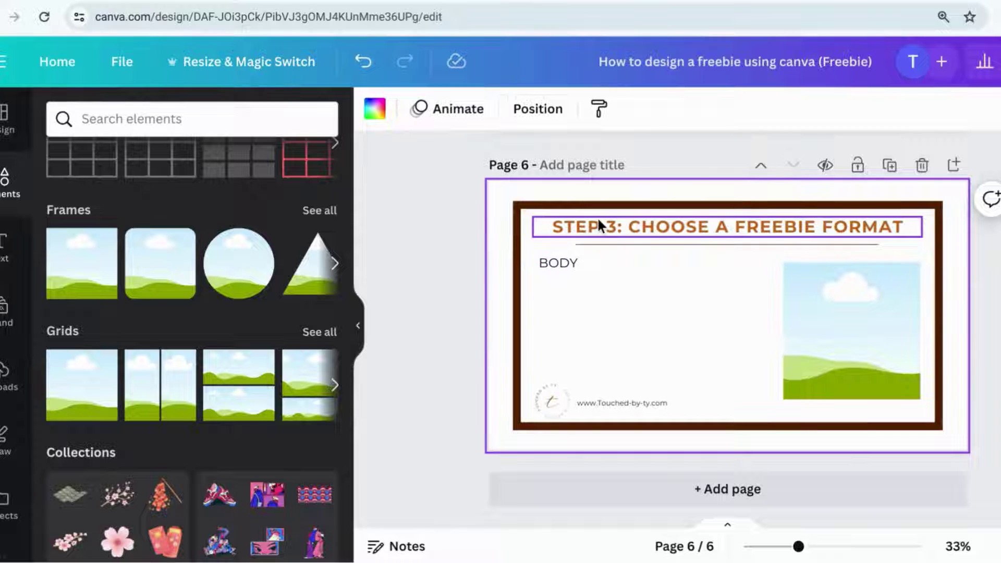
click(558, 227)
drag(554, 227, 873, 227)
text(STEP 4: UPLOAD BRANDING MATERIALS TO CANVA)
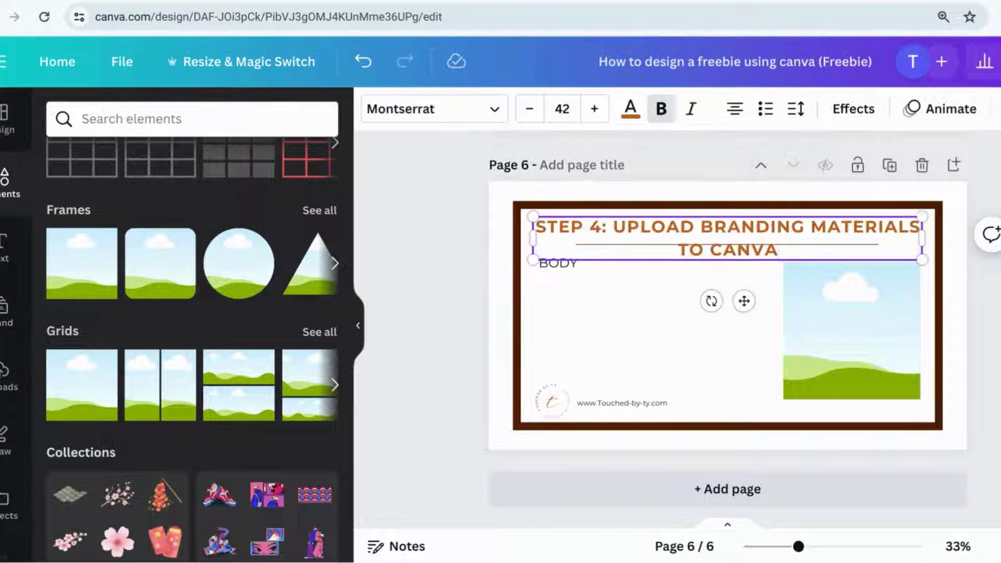
drag(684, 250, 815, 241)
key(BackSpace)
key(BackSpace)
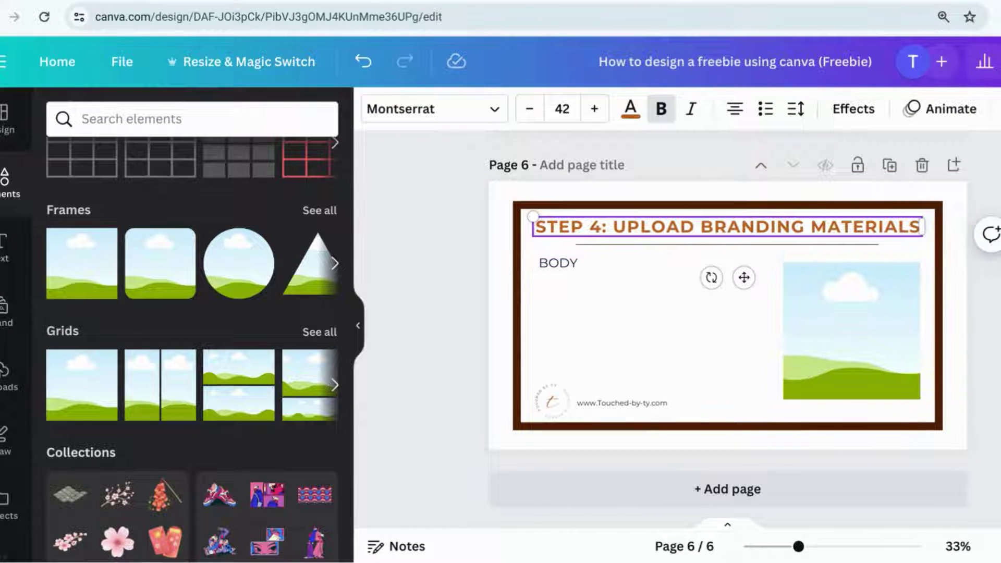
Step: Duplicate page 6, switch to the Google Doc and copy the heading "Step 5: Finalize design elements and format"
click(943, 211)
click(889, 165)
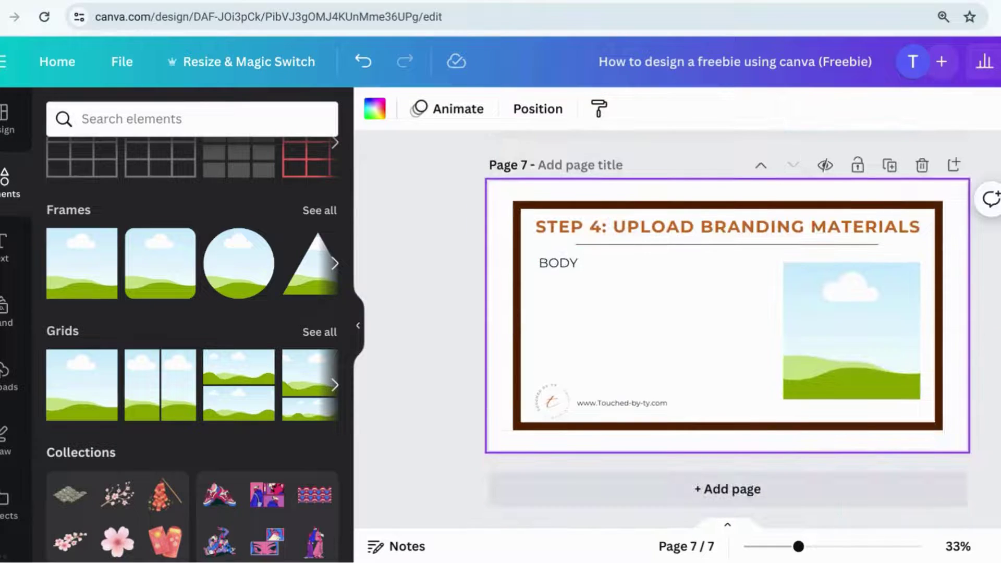
key(ctrl+Tab)
drag(365, 465, 614, 465)
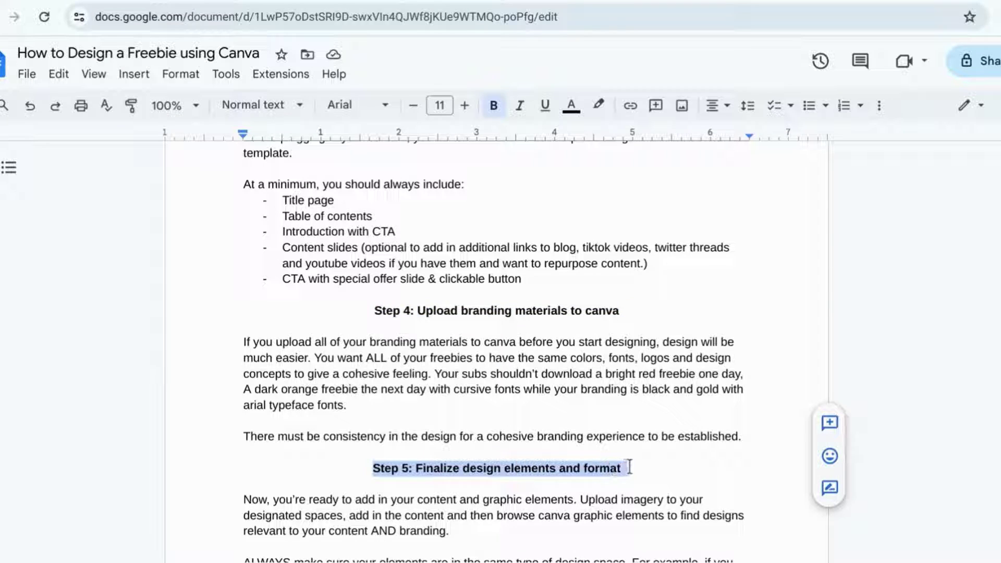
Step: Return to Canva and replace the page 7 heading with the copied Step 5 heading, shortened to "STEP 5: FINALIZE DESIGN ELEMENTS"
key(ctrl+Tab)
click(649, 229)
drag(561, 225, 876, 230)
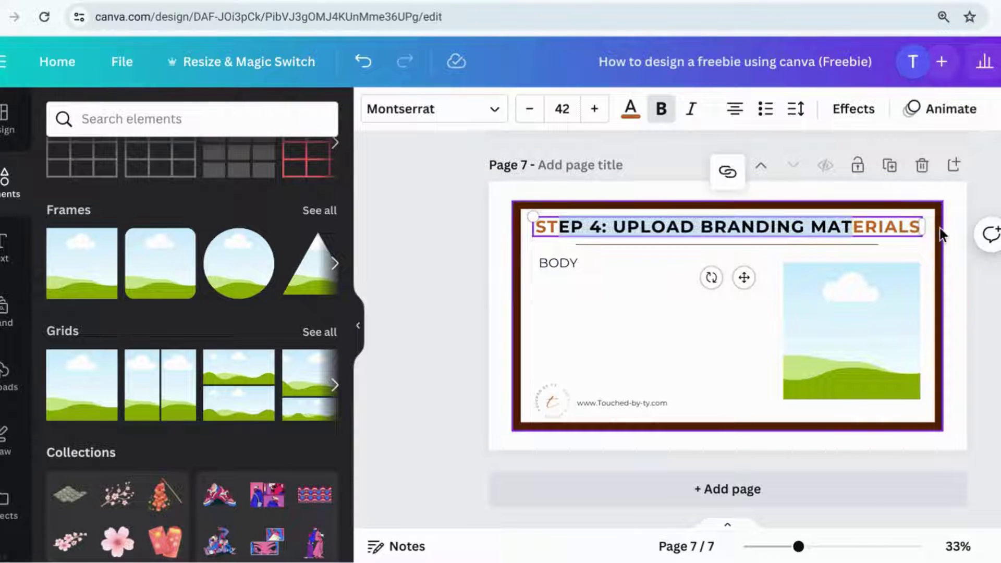
key(BackSpace)
key(ctrl+a)
text(STEP 5: FINALIZE DESIGN ELEMENTS AND FORMAT)
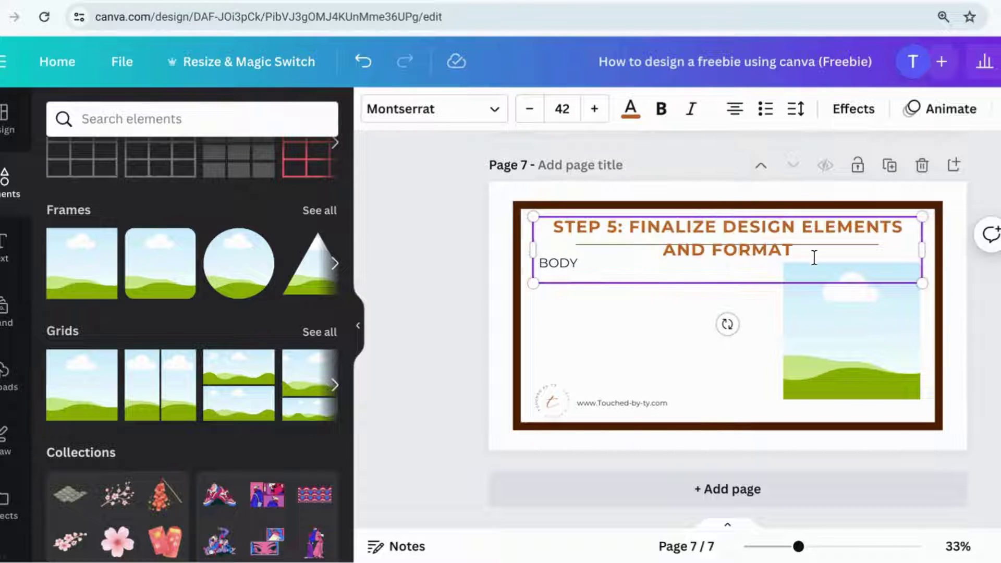
drag(793, 253, 664, 243)
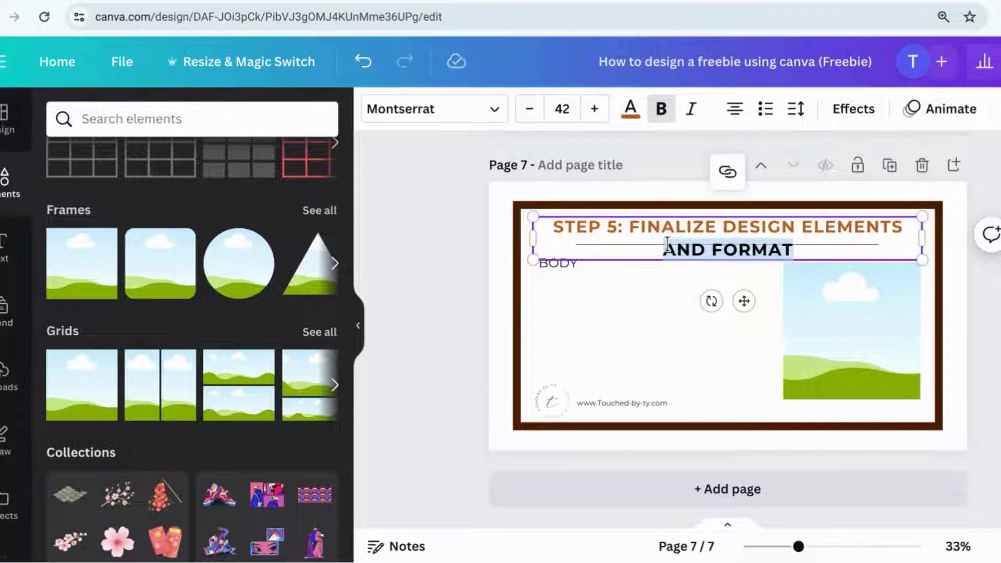
key(BackSpace)
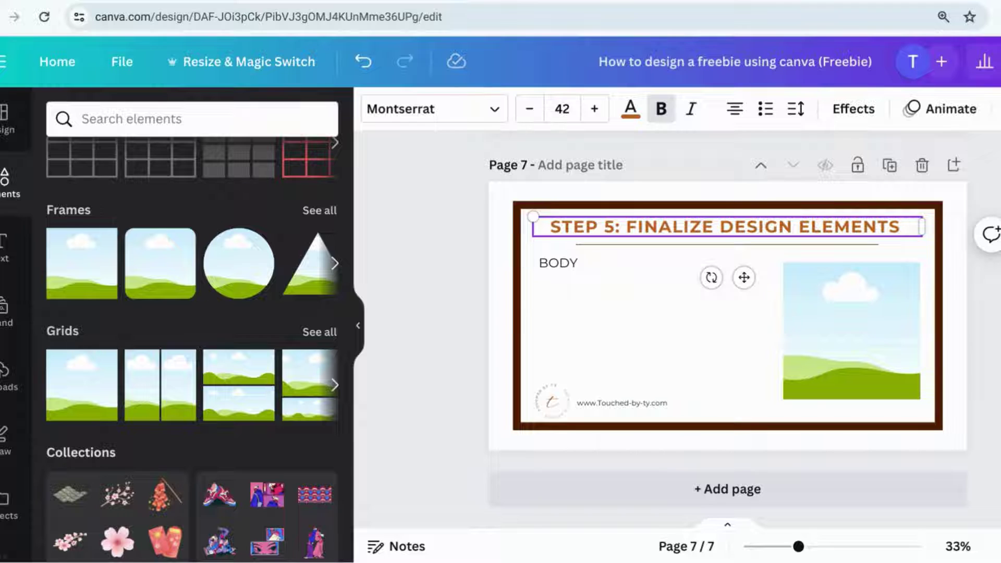
Step: Copy the heading "Step 6: Double check your buttons and links" from the Google Doc, then return to Canva and duplicate page 7
key(ctrl+Tab)
scroll(458, 365, down, 8)
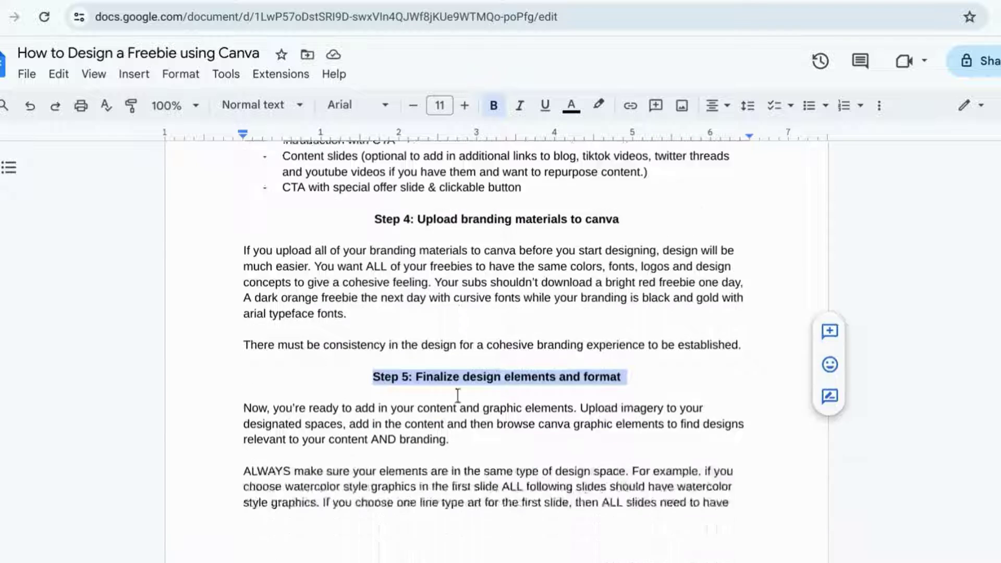
drag(368, 292, 605, 303)
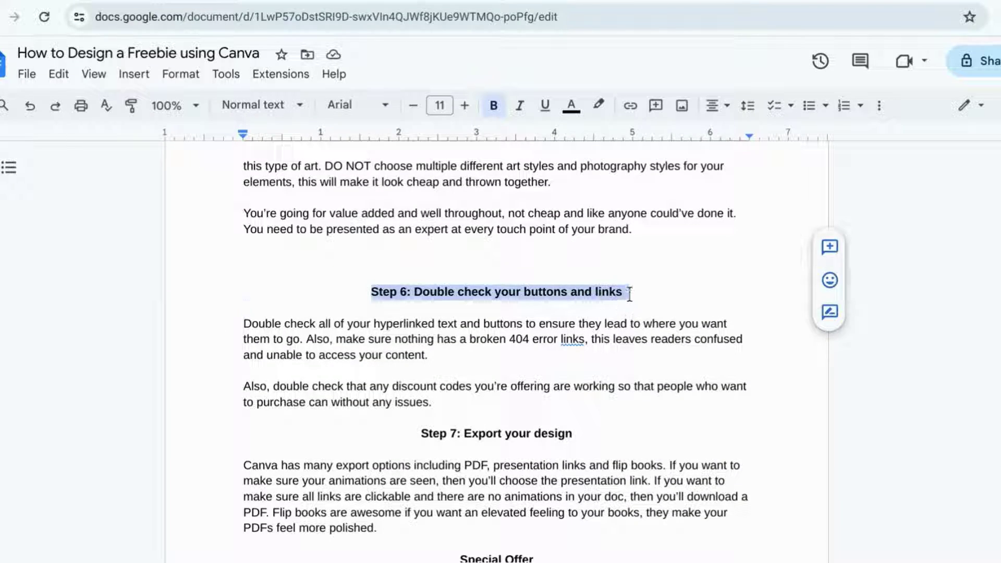
key(ctrl+shift+Tab)
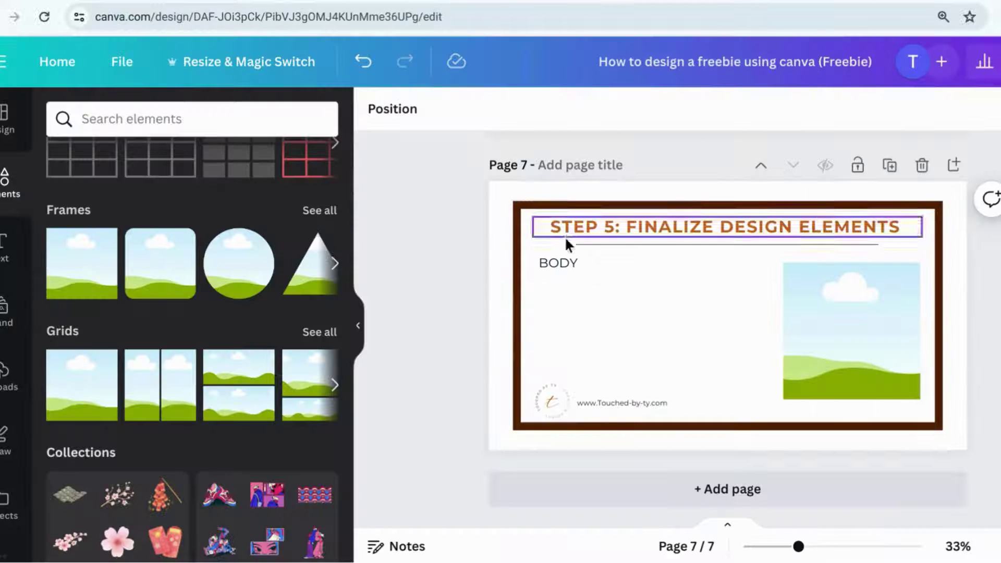
click(565, 231)
click(889, 167)
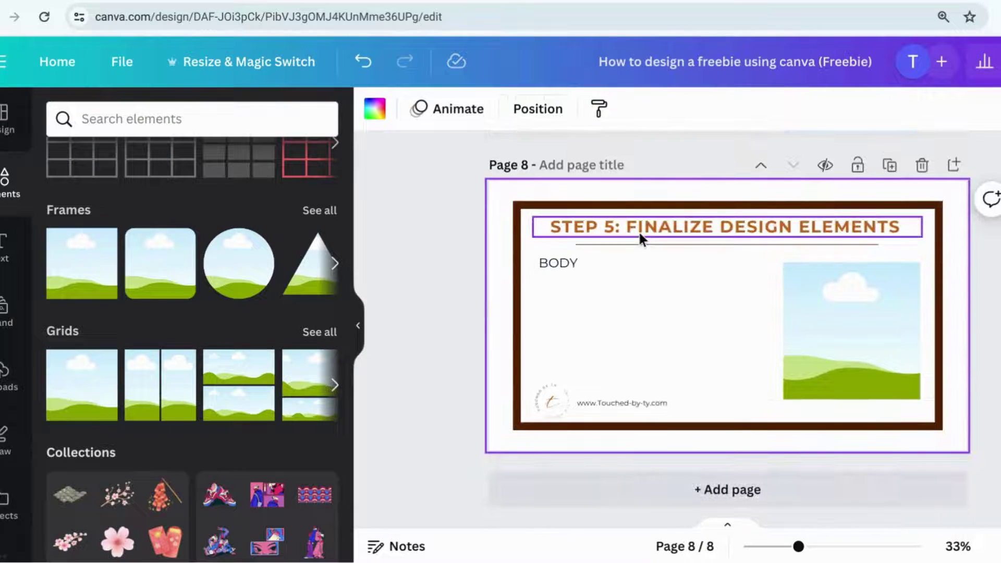
Step: Replace the page 8 heading with the copied Step 6 heading, shortened to "STEP 6: DOUBLE CHECK LINKS"
click(599, 229)
drag(551, 228, 952, 237)
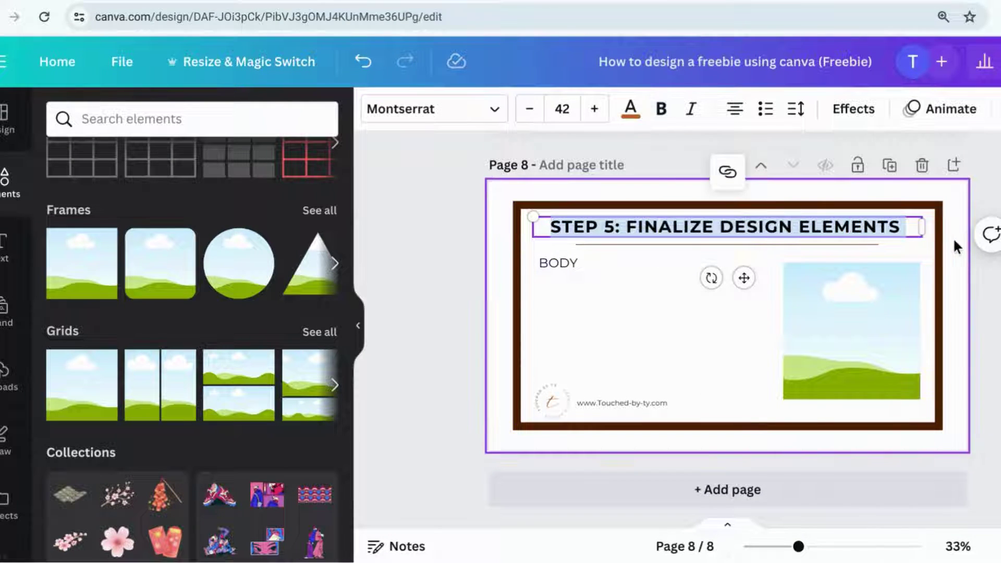
text(STEP 6: DOUBLE CHECK YOUR BUTTONS AND LINKS)
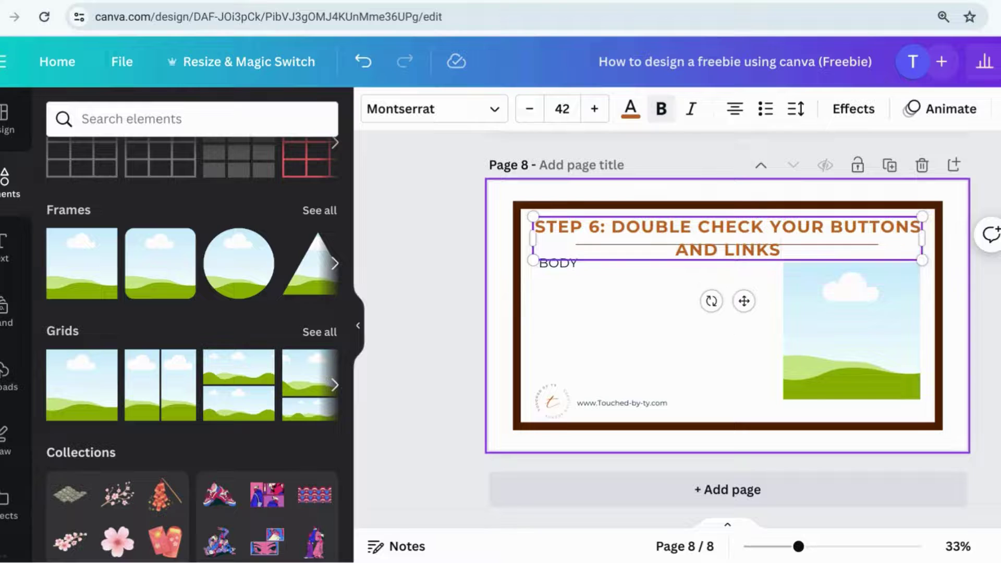
double_click(778, 230)
key(BackSpace)
key(BackSpace)
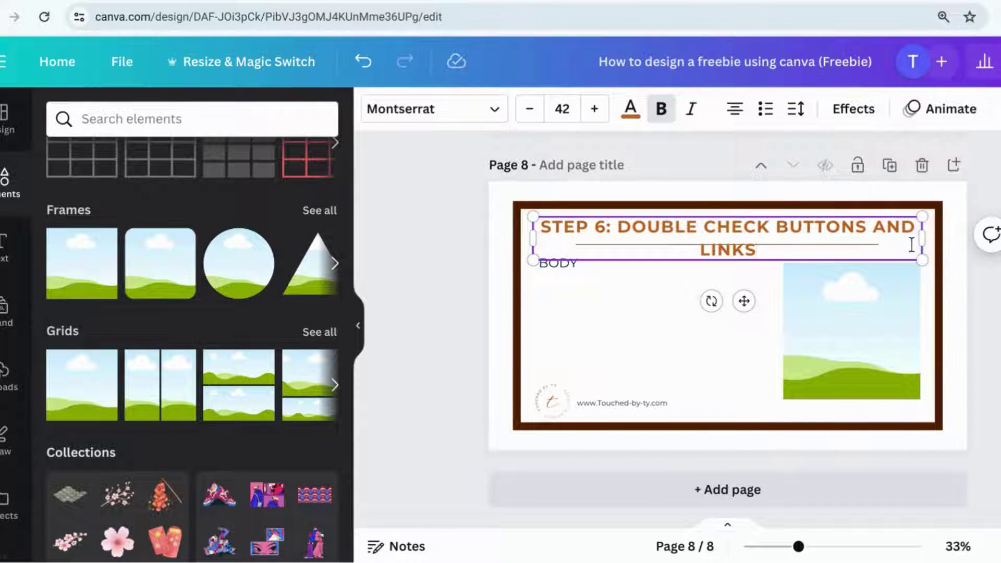
key(BackSpace)
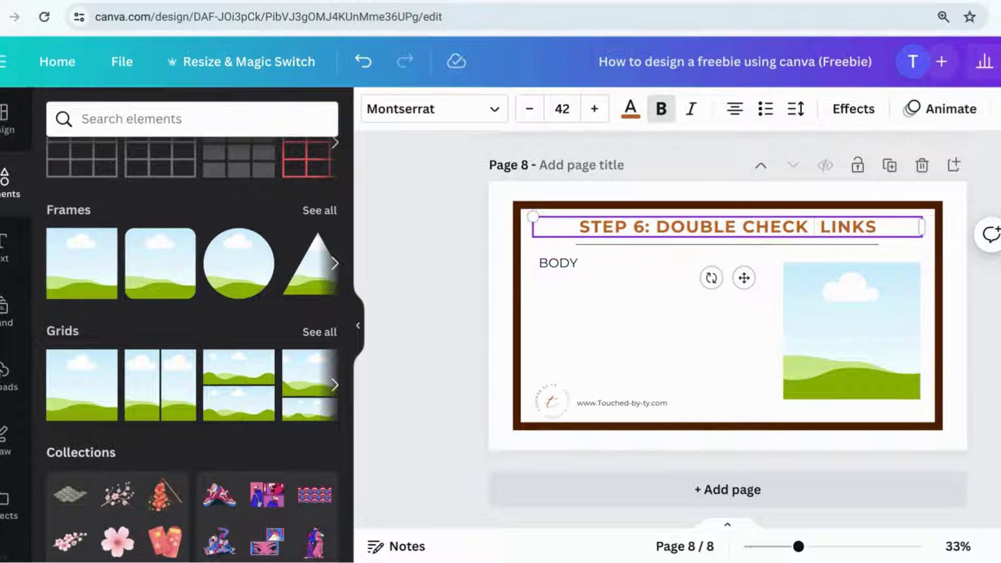
key(BackSpace)
key(Escape)
key(Escape)
Step: Duplicate page 8 and replace the new page's heading with the Step 7 heading from the Google Doc, shortened to "STEP 7: EXPORT DESIGN"
click(889, 167)
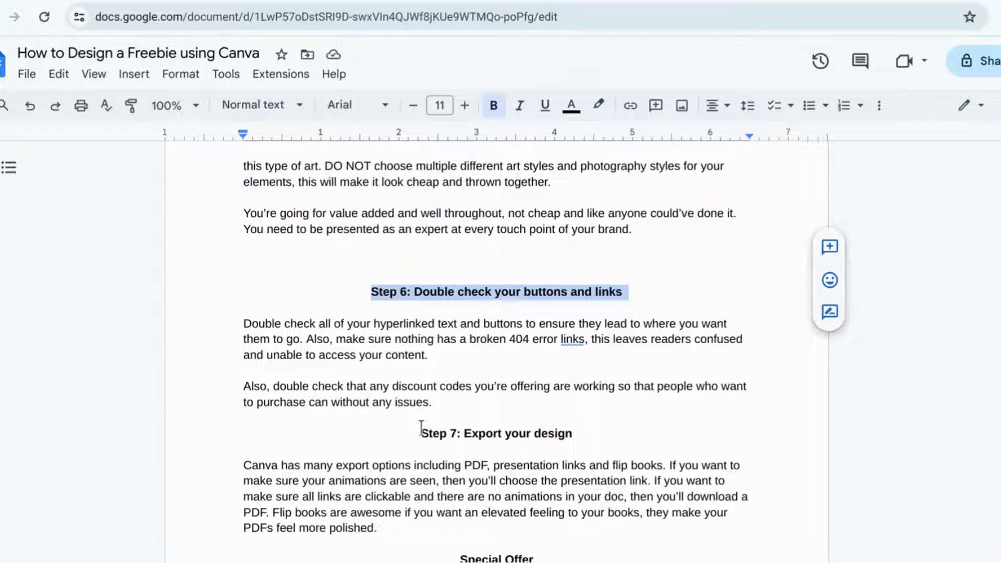
drag(421, 428, 556, 432)
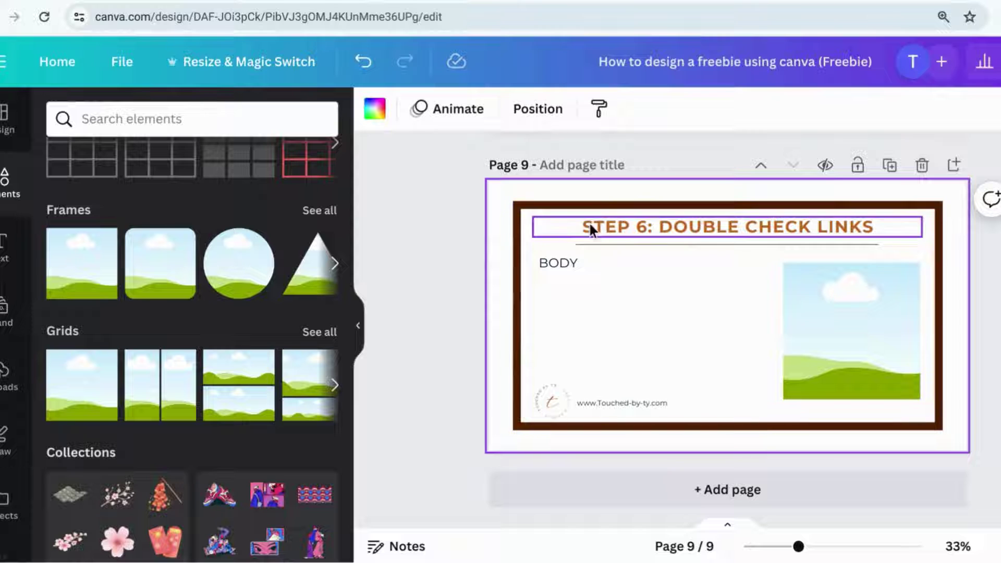
scroll(710, 309, up, 3)
scroll(709, 308, down, 3)
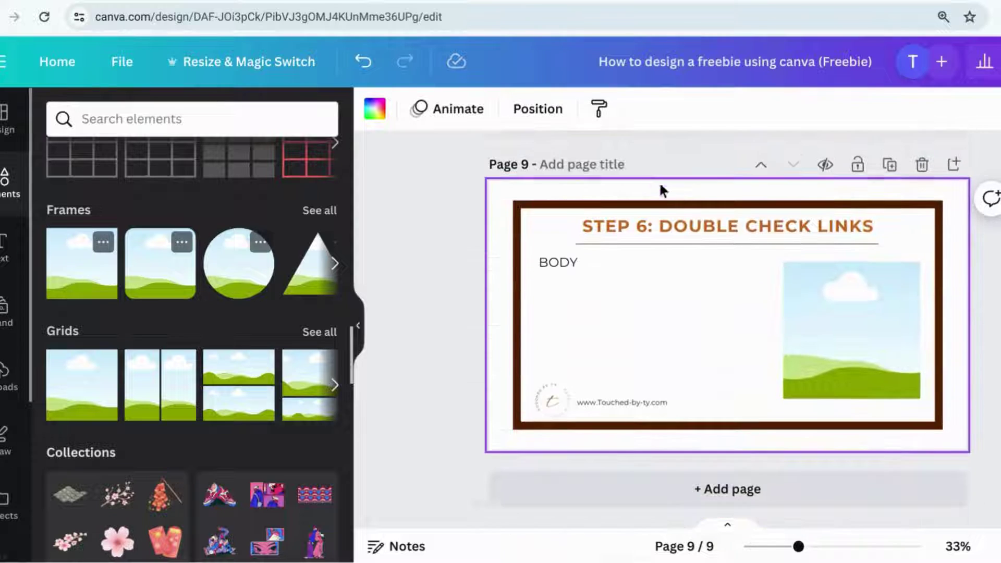
click(588, 230)
drag(580, 230, 880, 234)
text(STEP 7: EXPORT YOUR DESIGN)
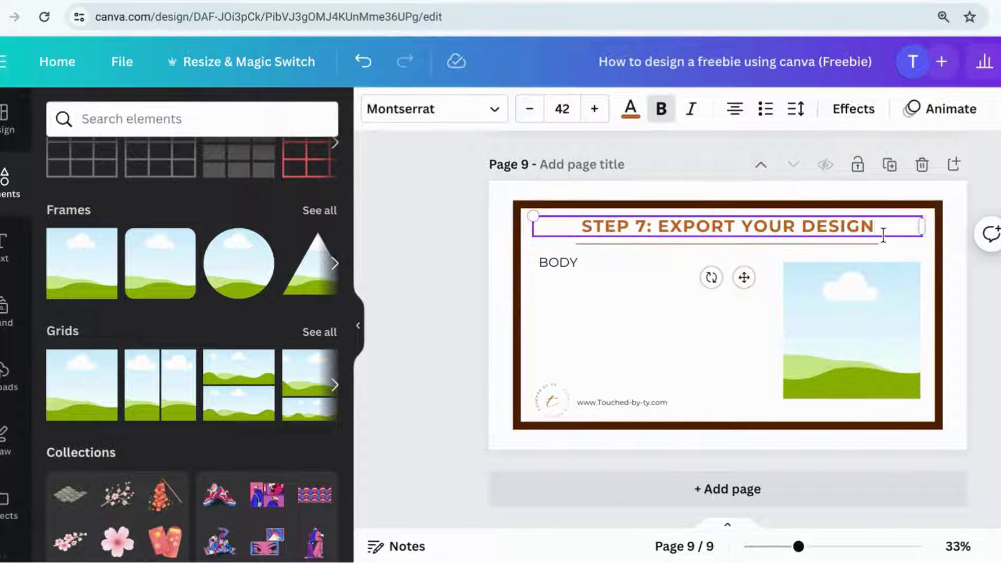
double_click(785, 225)
key(BackSpace)
click(982, 284)
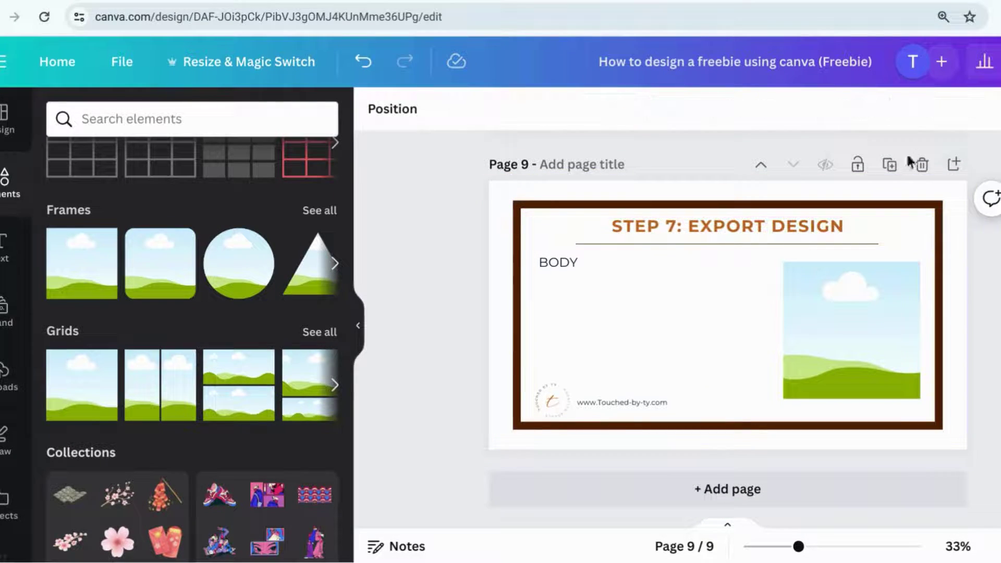
Step: Duplicate page 9 and replace the new page's heading with "SPECIAL OFFER", copied from the Google Doc
click(889, 165)
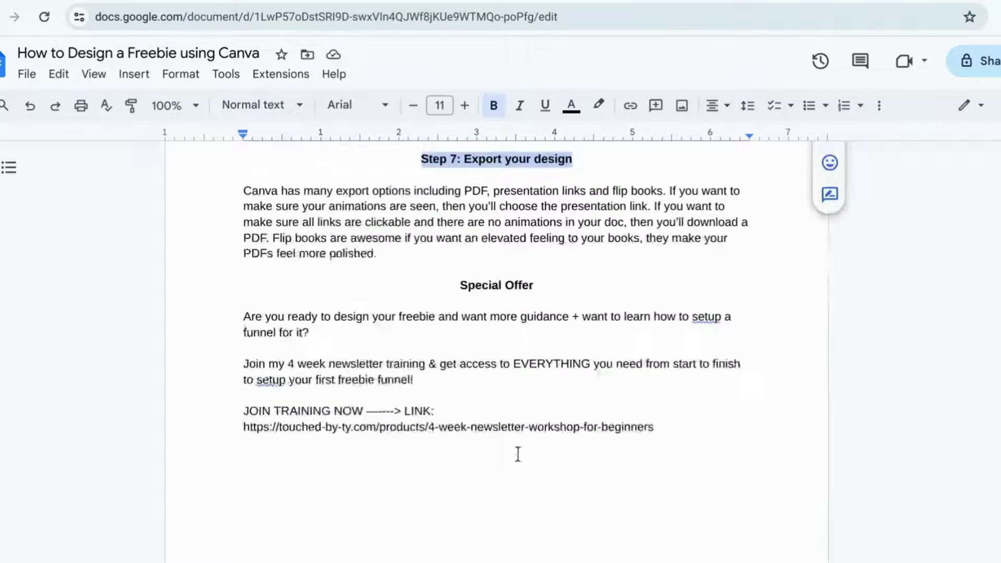
scroll(517, 453, down, 1)
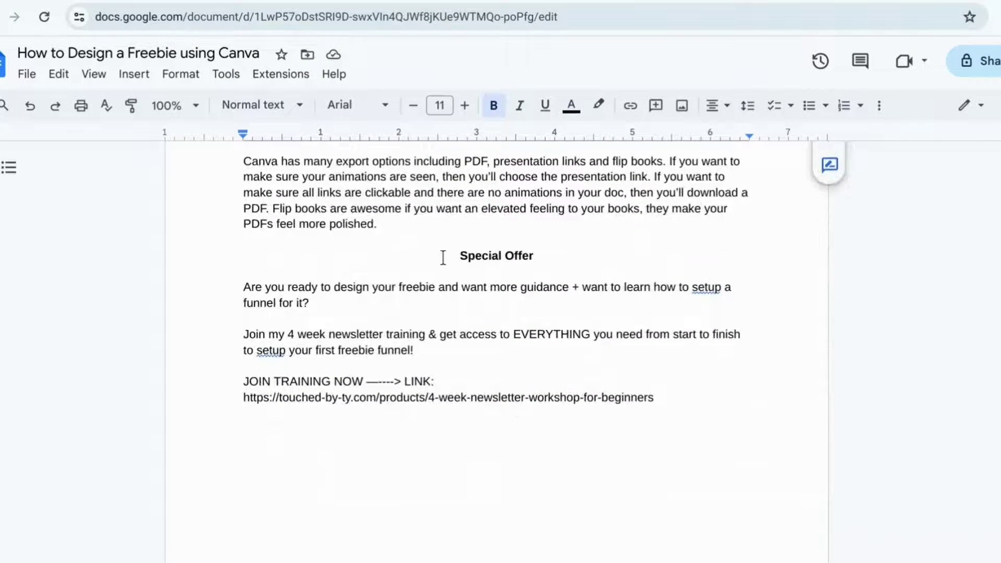
drag(443, 257, 536, 258)
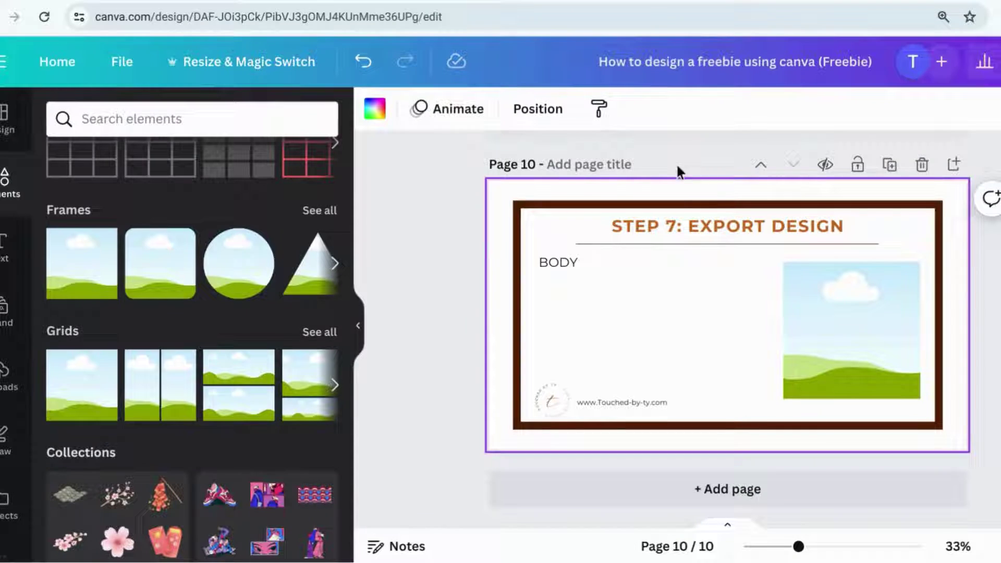
click(701, 225)
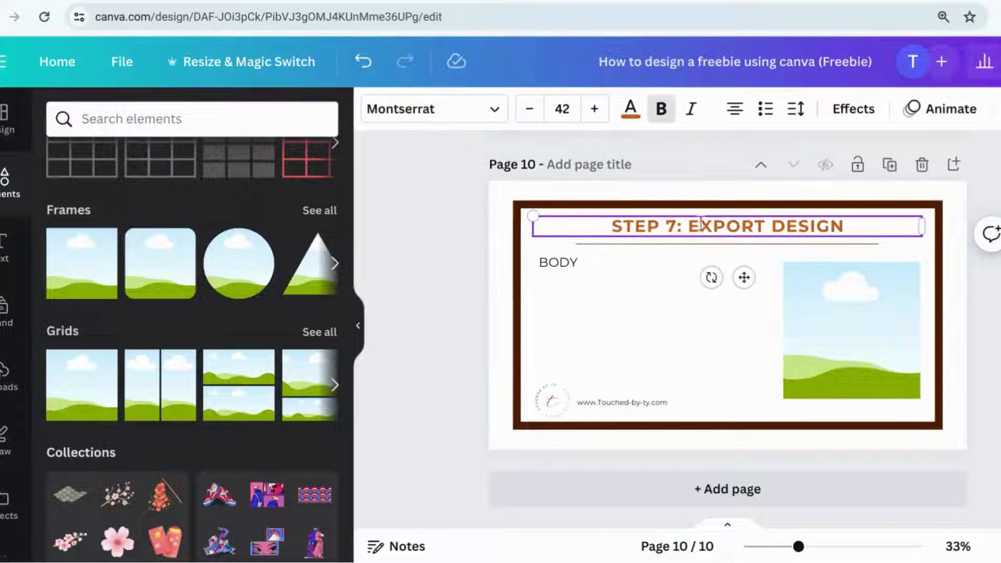
drag(875, 231, 581, 245)
text(SPECIAL OFFER)
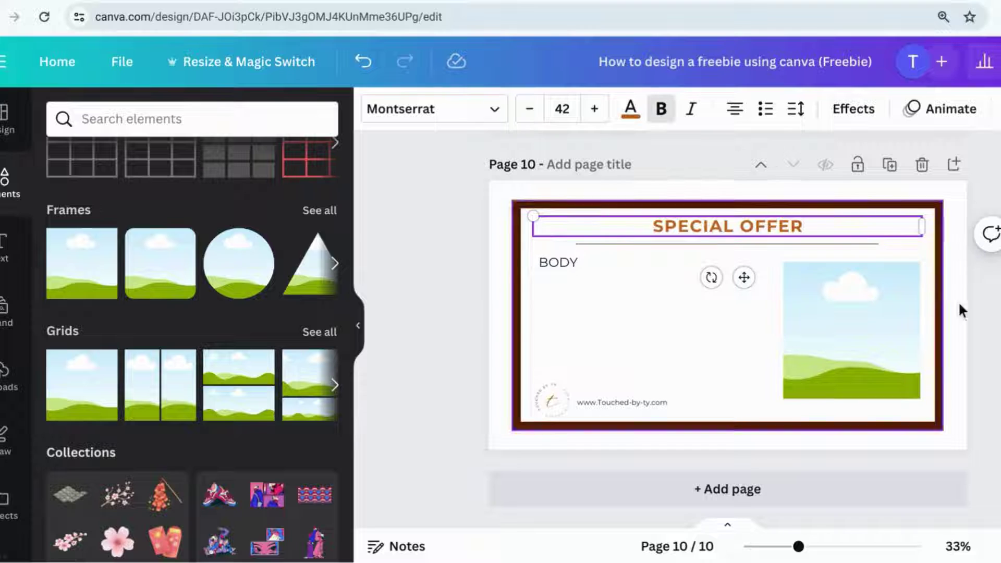
click(997, 315)
Step: Upload the photo IMG_4107.jpeg from the Downloads folder to the Canva uploads
click(266, 172)
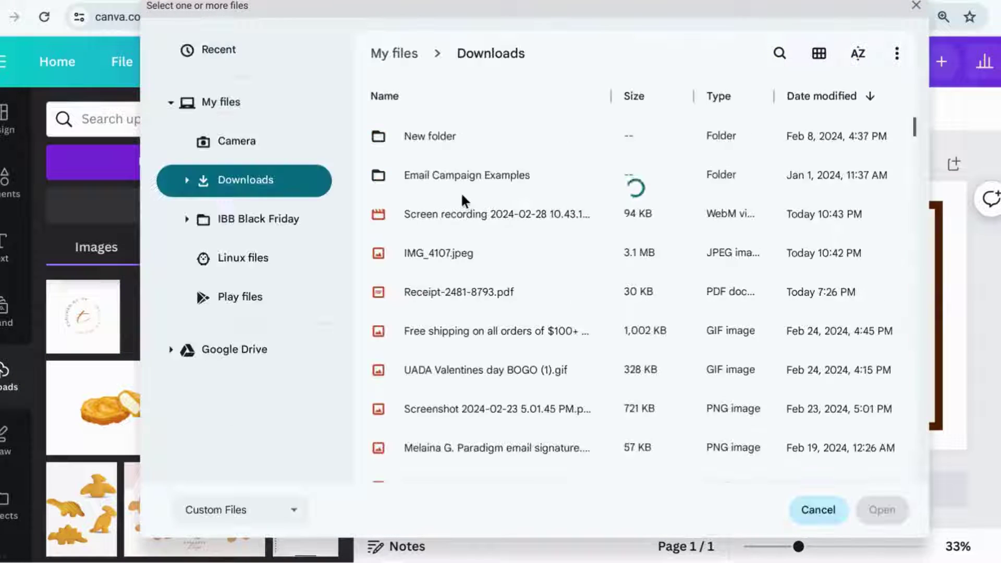
click(458, 253)
click(458, 289)
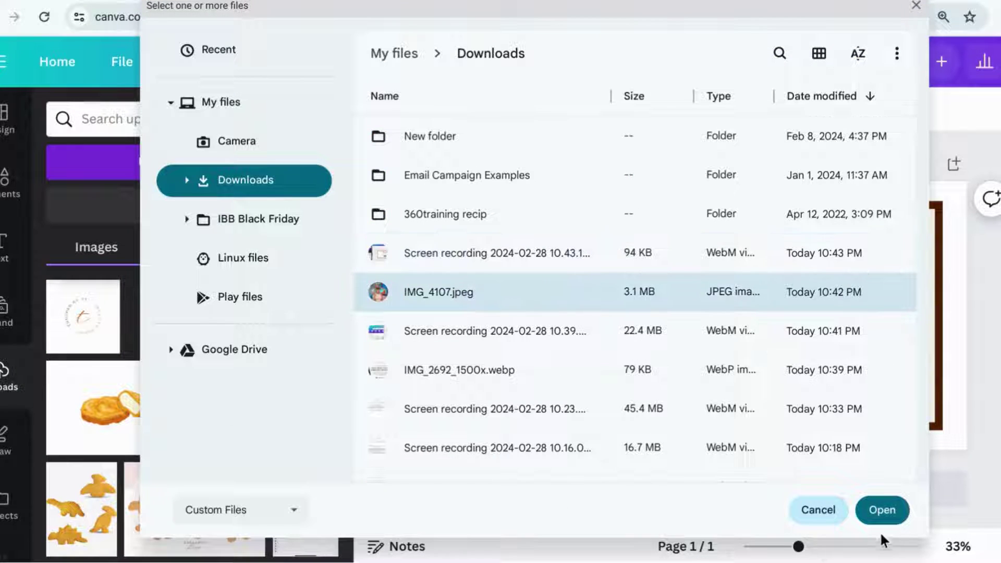
click(881, 510)
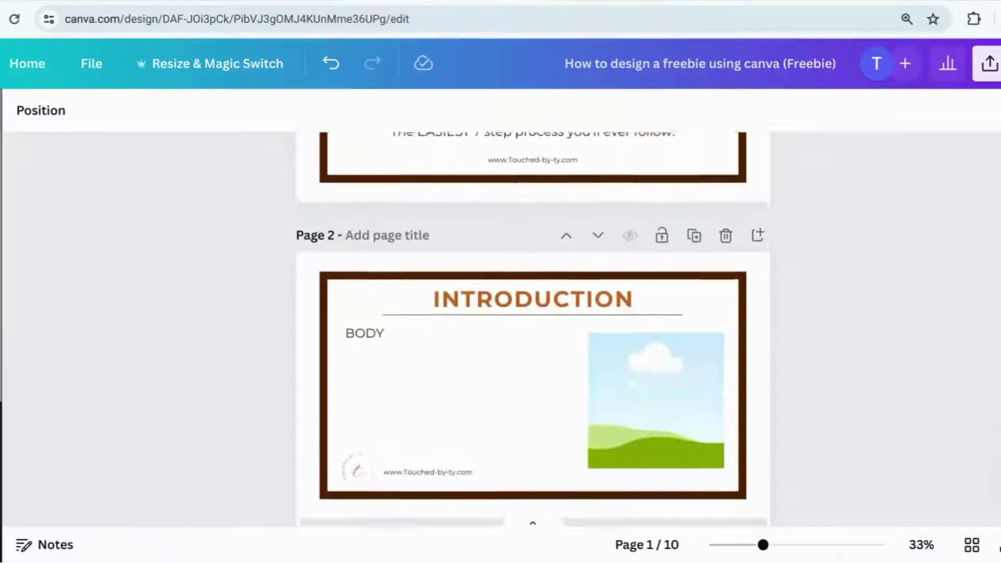
Step: Add the uploaded portrait photo to the Introduction page and drop it into the image frame
scroll(532, 313, down, 2)
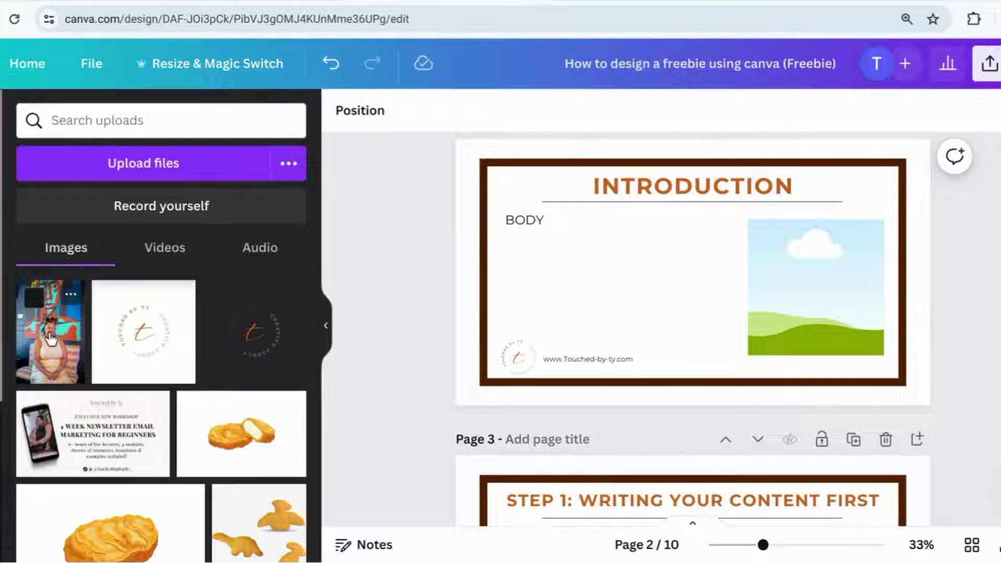
click(50, 331)
drag(692, 180, 705, 231)
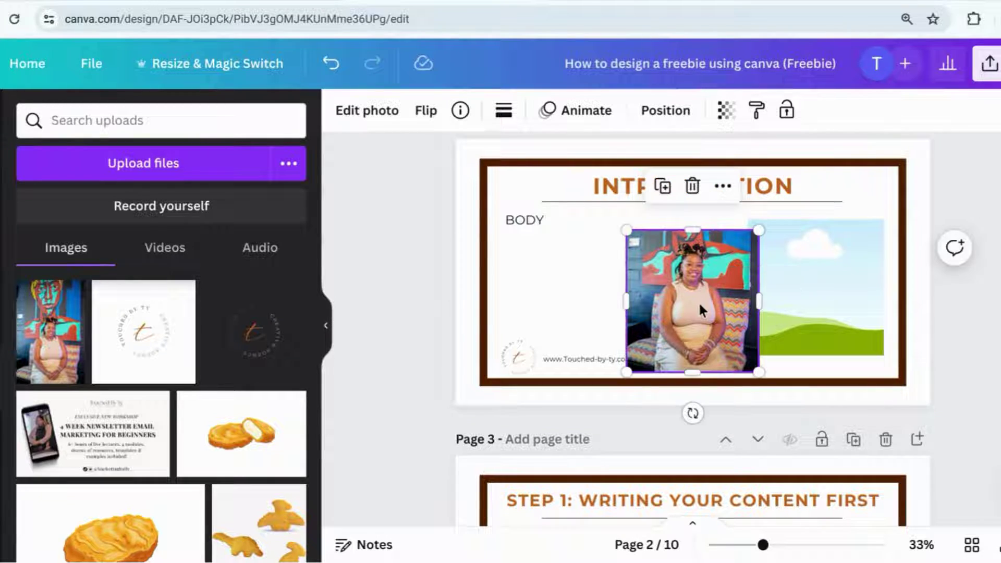
drag(693, 297, 782, 294)
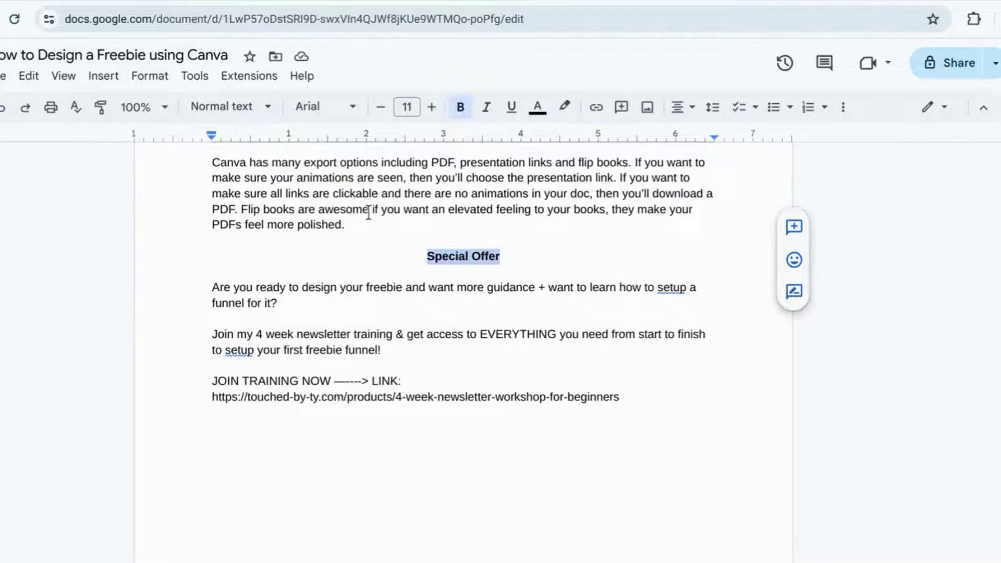
Step: Switch to the Google Doc and copy the introduction text, including the CTA paragraph
scroll(384, 245, up, 20)
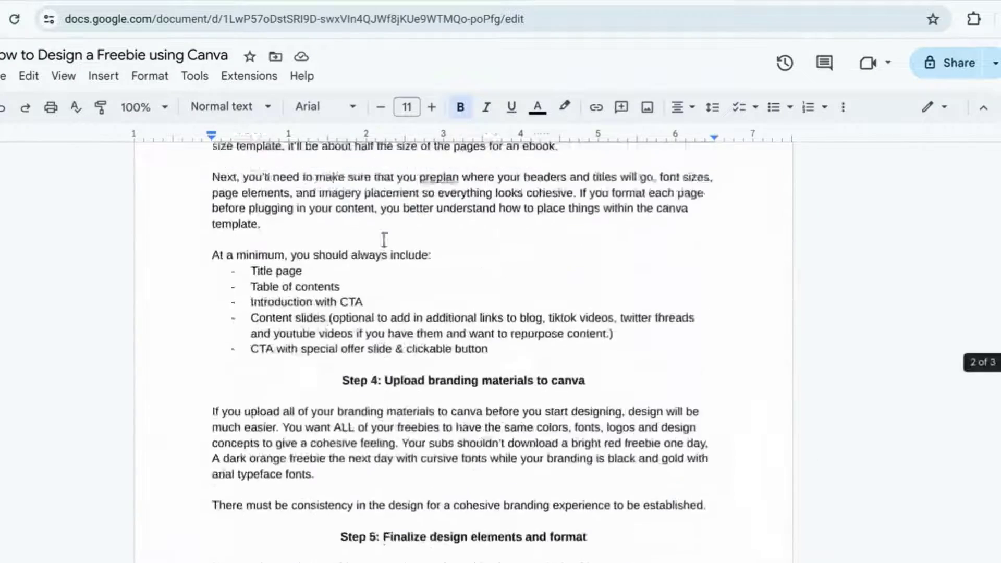
drag(601, 431, 159, 303)
key(ctrl+c)
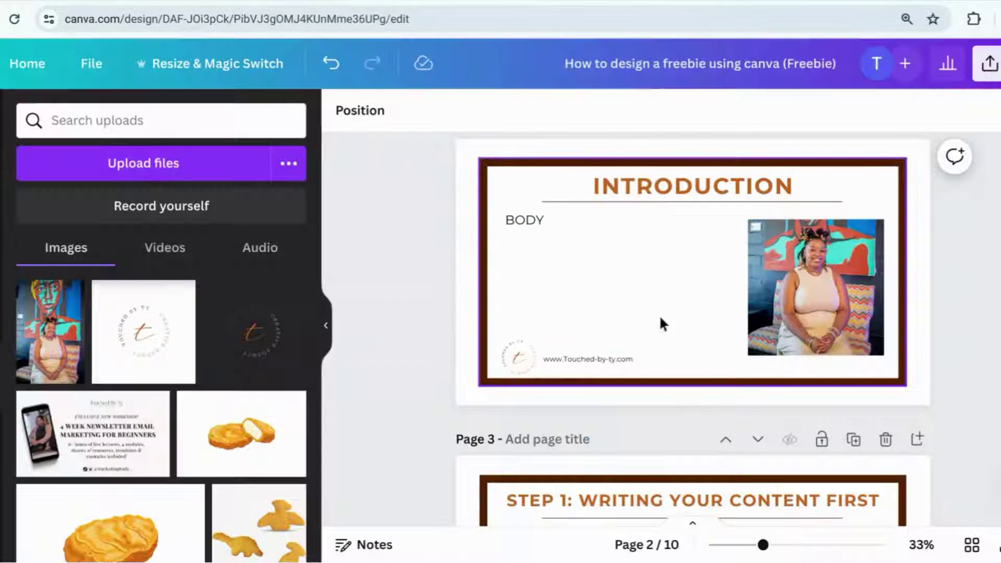
Step: Return to Canva, resize the Introduction page's BODY text box to end beside the photo and replace its text with the copied introduction
click(583, 220)
drag(885, 216, 740, 264)
double_click(661, 222)
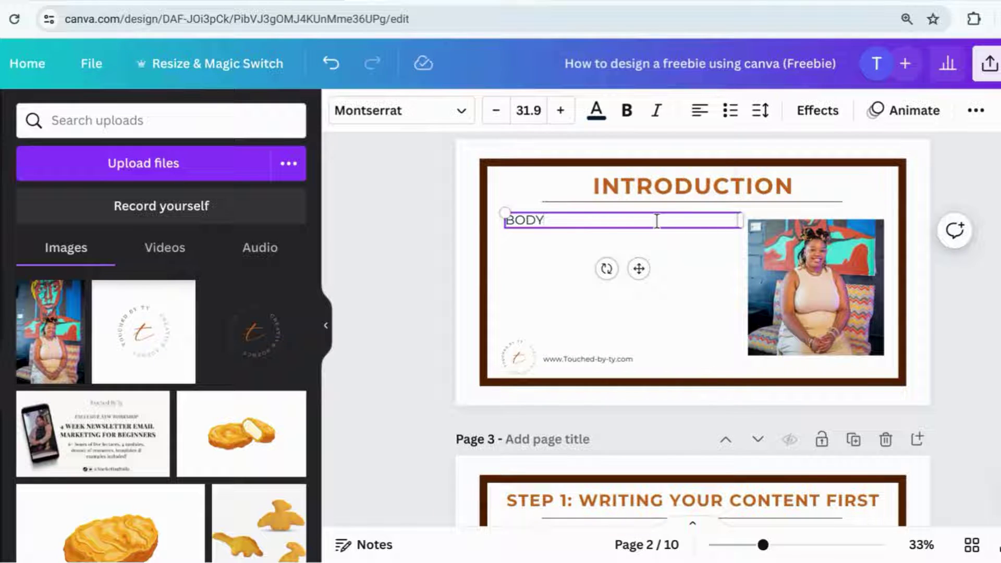
key(ctrl+v)
click(732, 324)
Step: Set the font size of the Introduction page's body text to 17
click(677, 260)
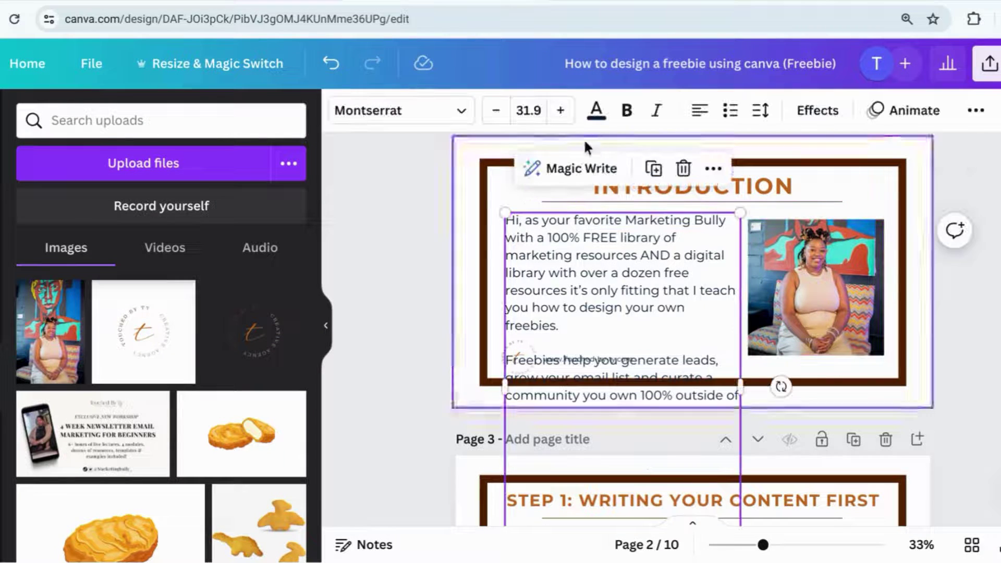
click(531, 111)
click(527, 333)
click(560, 110)
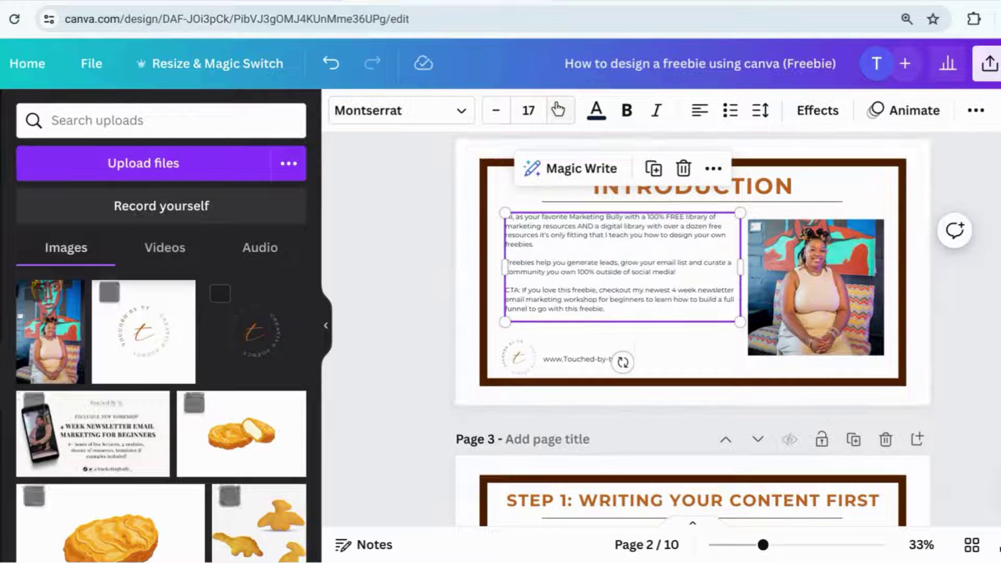
Step: Set the Introduction page's body text to size 18 and delete the "CTA:" prefix from its last paragraph
click(560, 110)
click(976, 311)
click(525, 294)
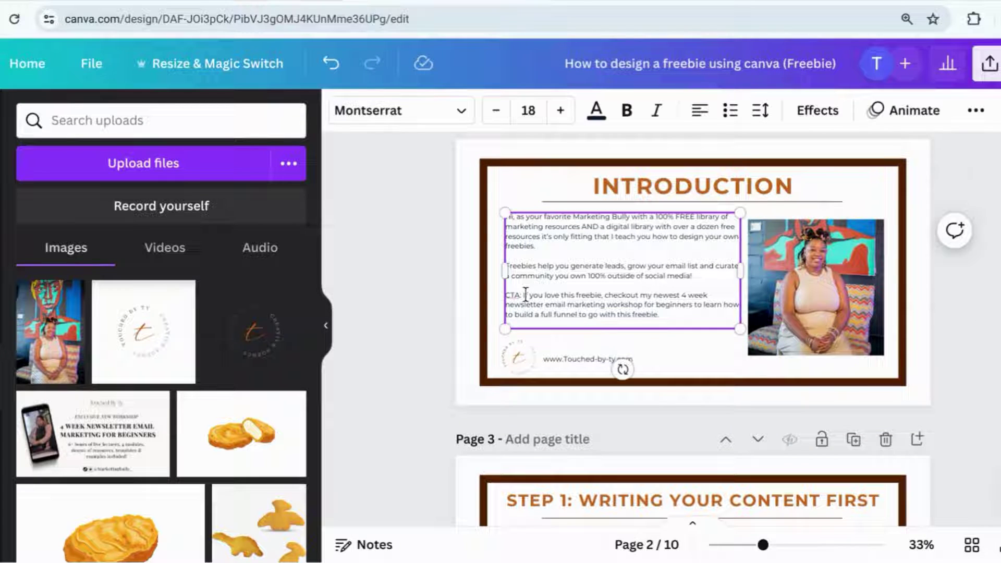
key(BackSpace)
key(BackSpace)
key(BackSpace)
key(BackSpace)
key(BackSpace)
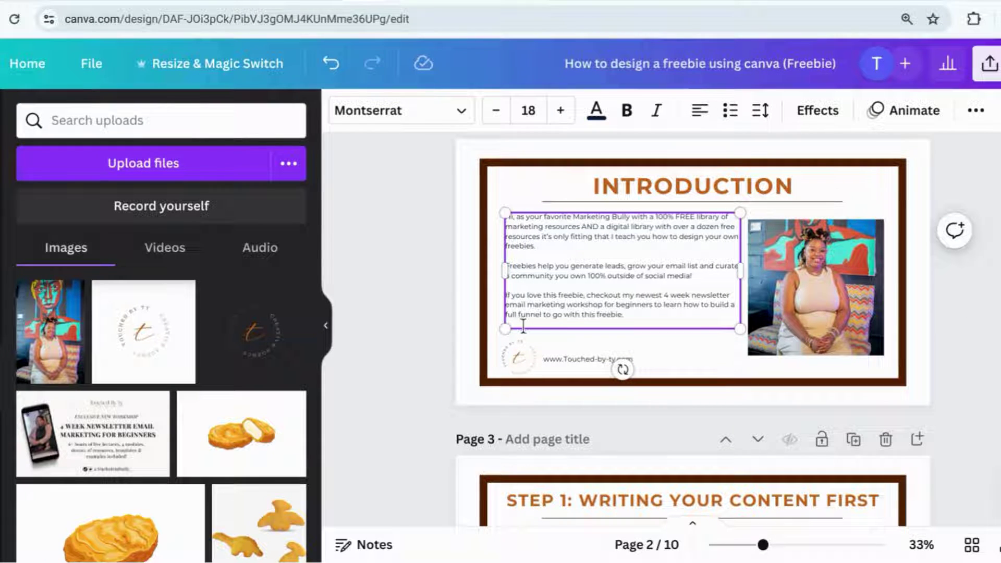
Step: Move the Introduction page's portrait photo up slightly to line up with the top of the body text
click(938, 276)
drag(869, 261, 870, 254)
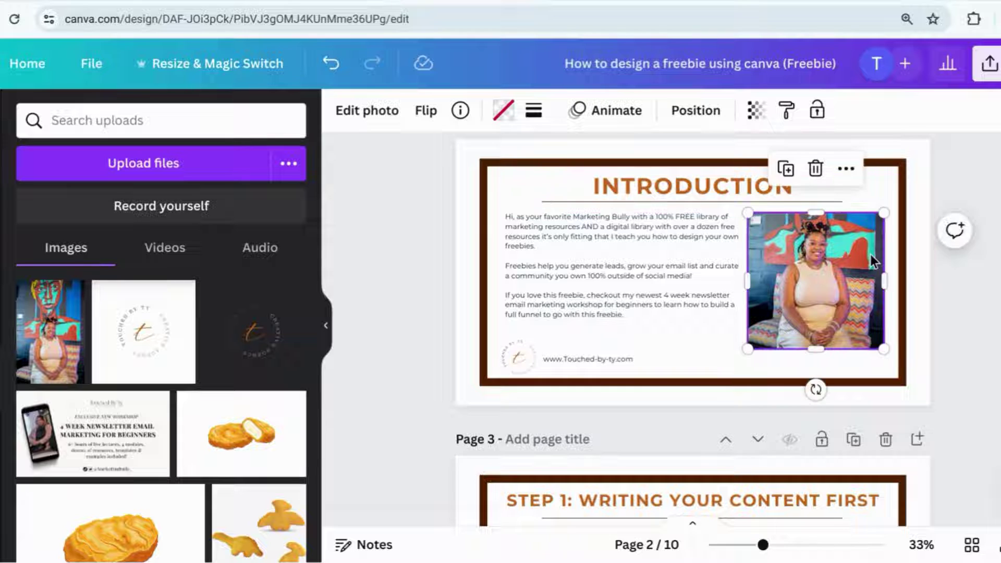
click(972, 354)
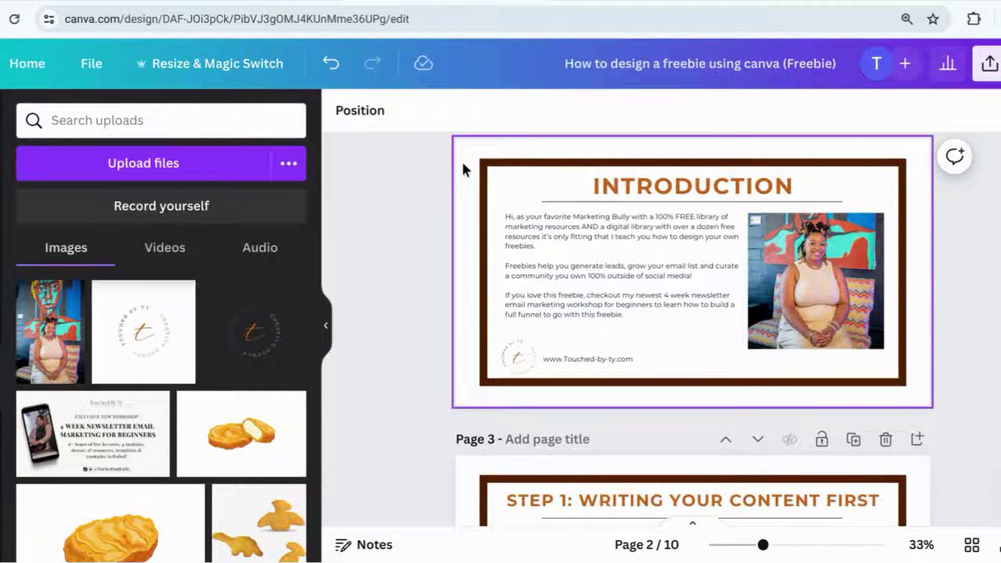
Step: Switch to the Google Doc, copy the 4-week newsletter workshop link under "Download Now", and return to Canva
key(ctrl+Tab)
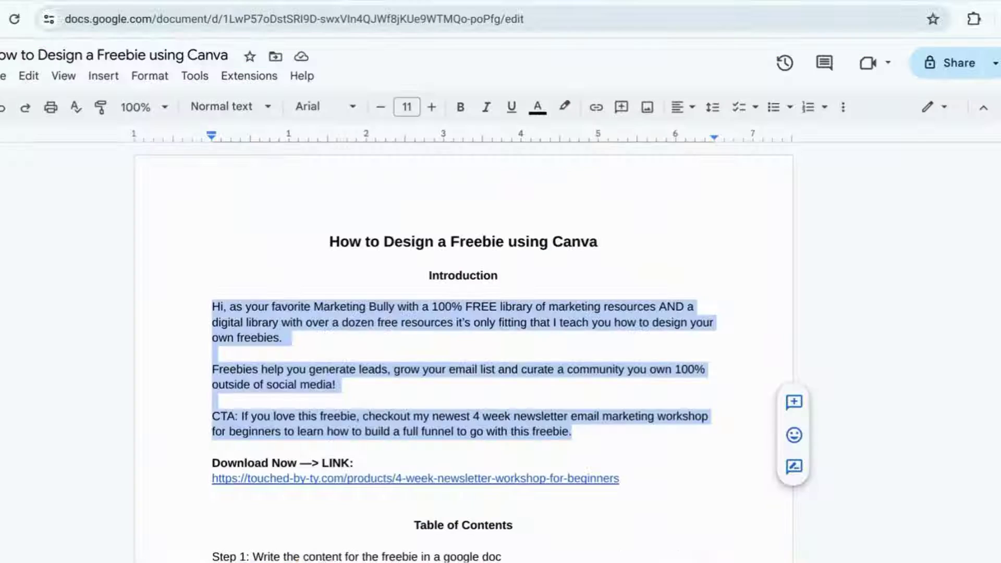
click(427, 472)
click(400, 500)
key(ctrl+shift+Tab)
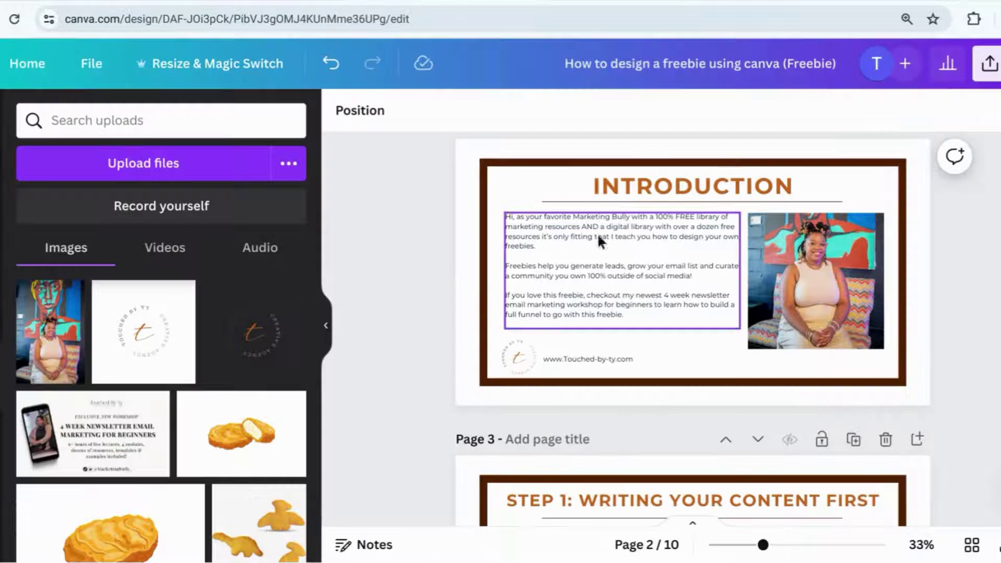
Step: Search the elements for "button", add the yellow rounded button, shrink it, and place it below the Introduction body text
click(4, 172)
click(90, 127)
text(butto)
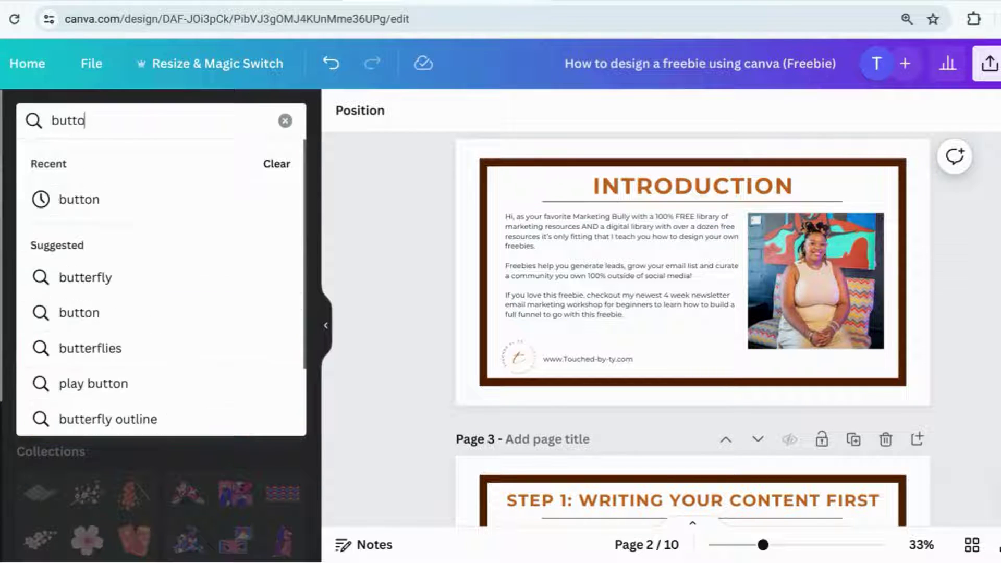
click(90, 203)
click(40, 307)
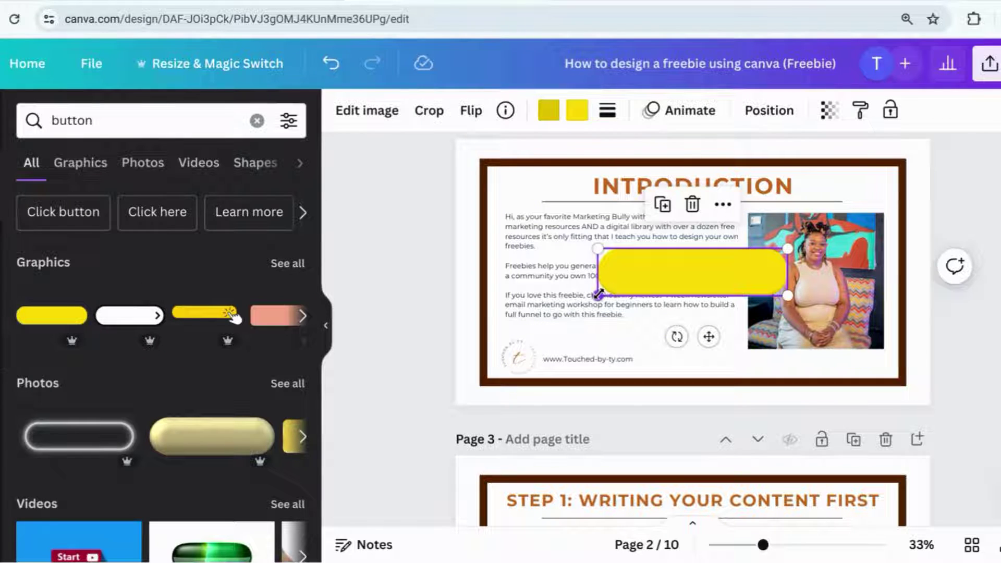
drag(598, 294, 703, 271)
drag(751, 307, 652, 387)
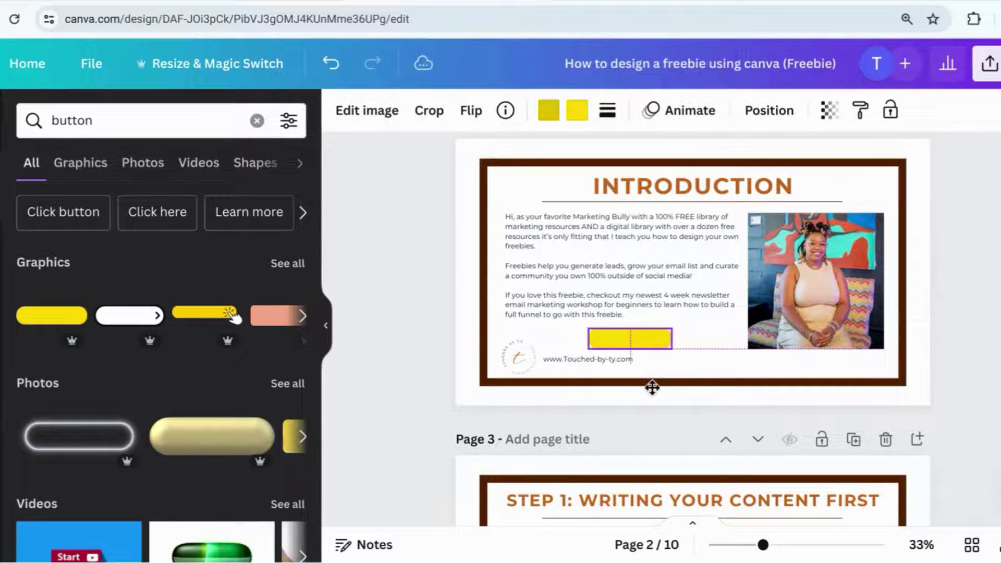
click(380, 373)
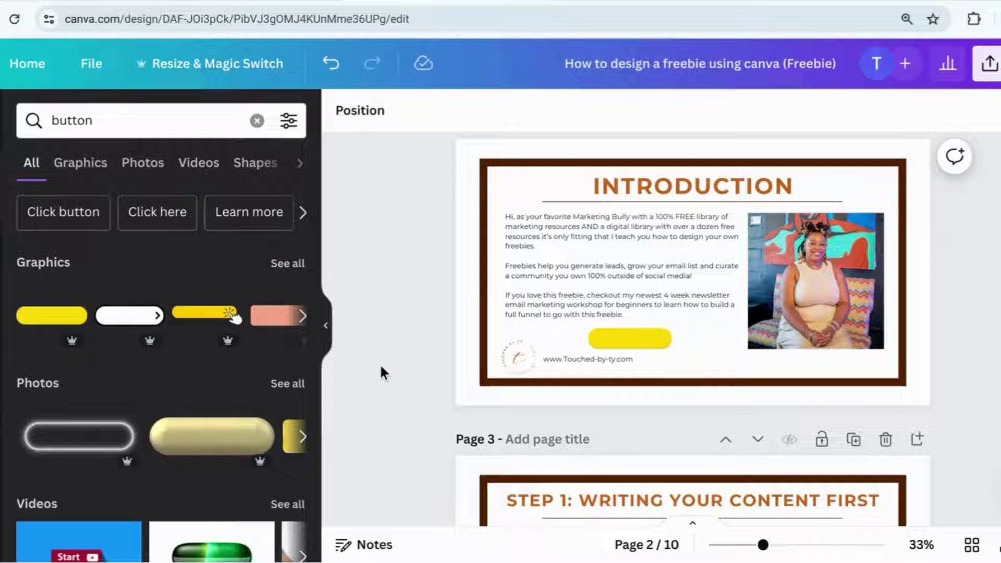
Step: Recolor the button with brand colors, using gold for its face and the darkest brown for its edge
click(628, 343)
click(556, 109)
click(186, 404)
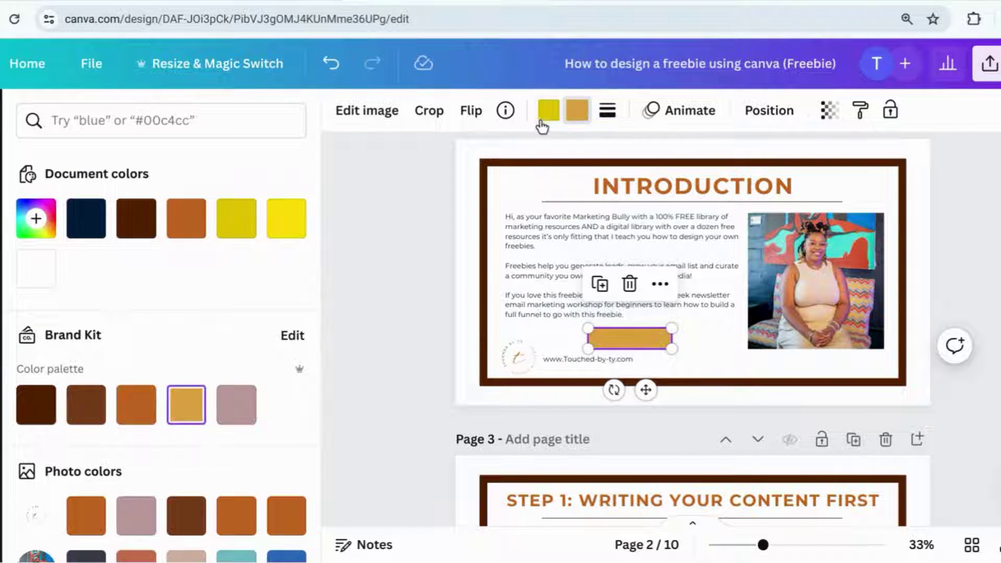
click(548, 110)
click(36, 404)
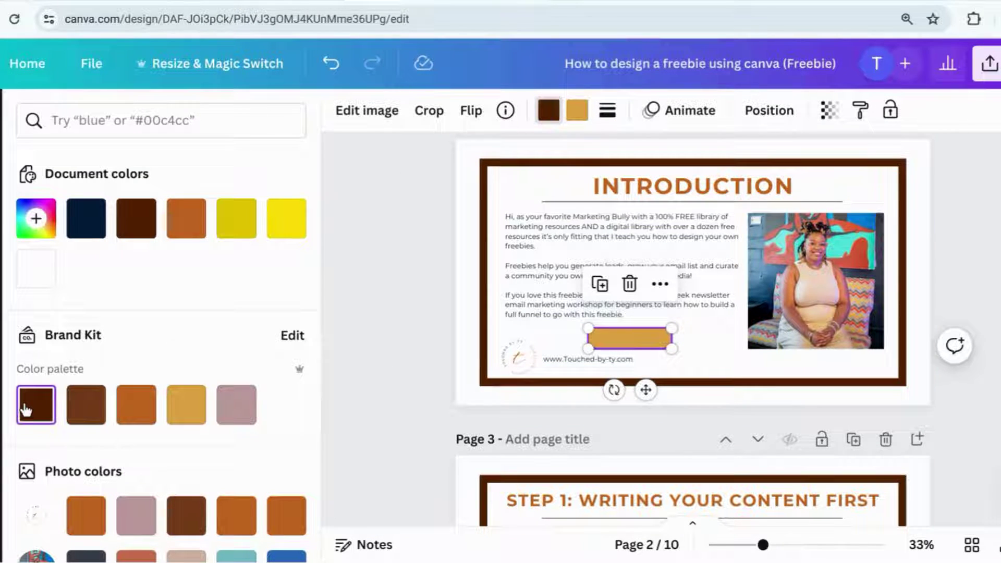
click(364, 333)
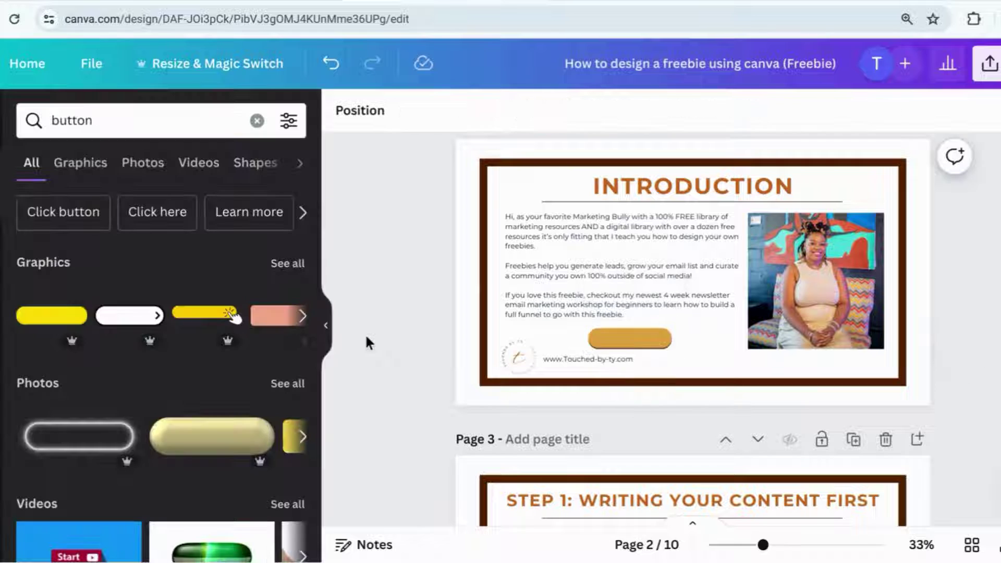
Step: Duplicate the website text line, move the copy onto the gold button, and change its text to "DOWNLOAD NOW"
click(606, 359)
click(665, 315)
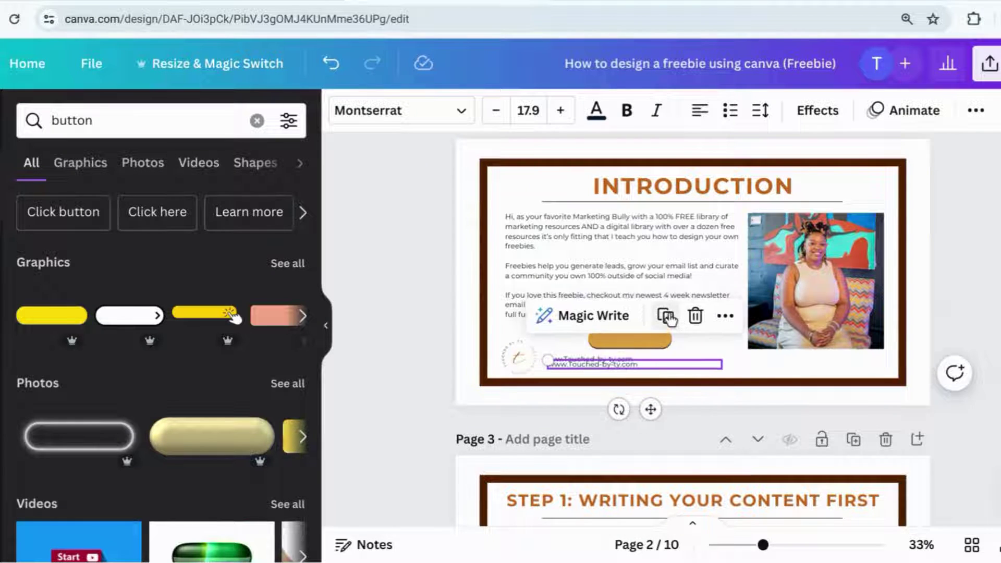
drag(642, 365, 668, 339)
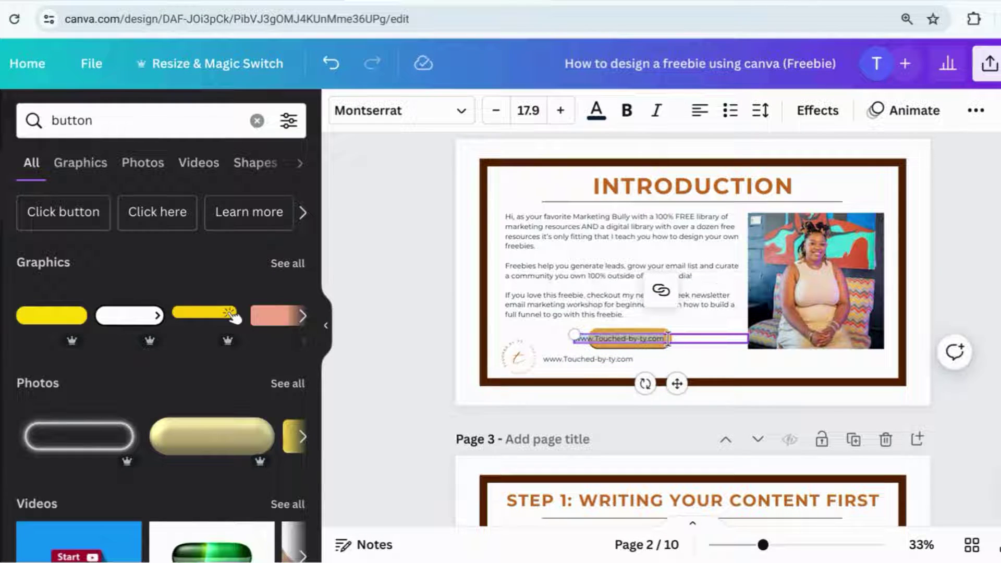
text(WNLOAD NOW)
Step: Narrow the "DOWNLOAD NOW" text box to fit on the button and make its text bold and centered
click(704, 363)
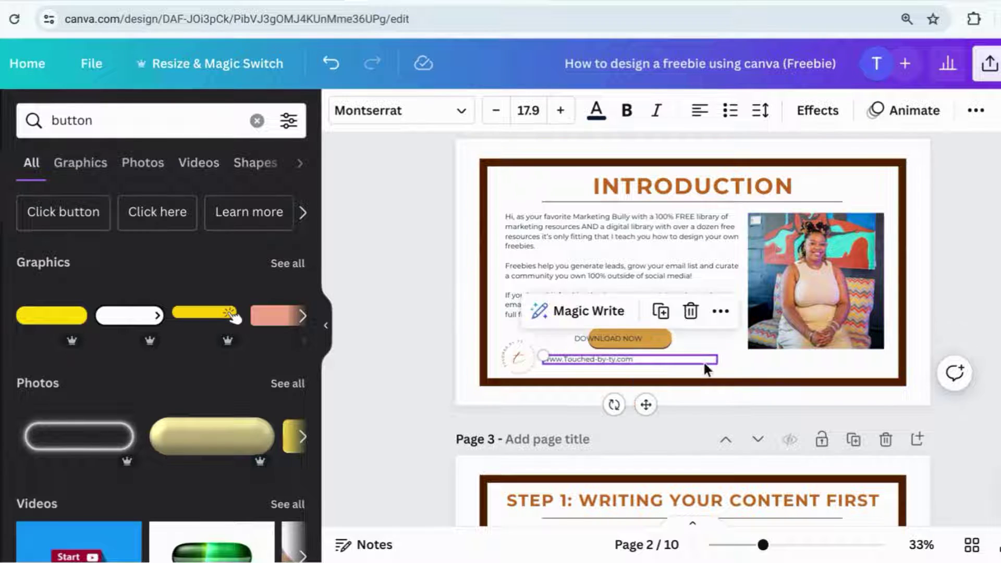
click(705, 339)
drag(753, 336, 644, 338)
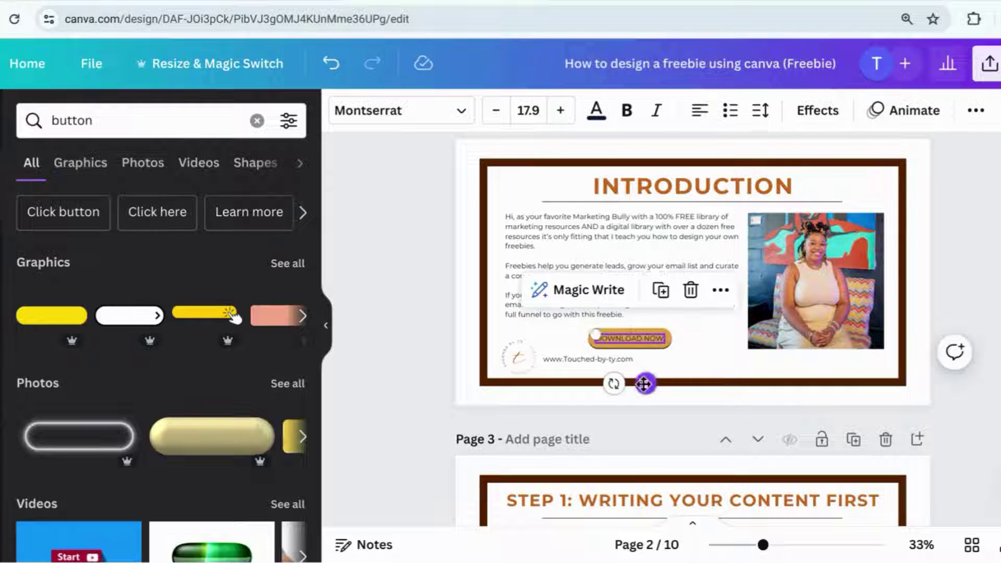
click(626, 110)
drag(665, 342, 670, 343)
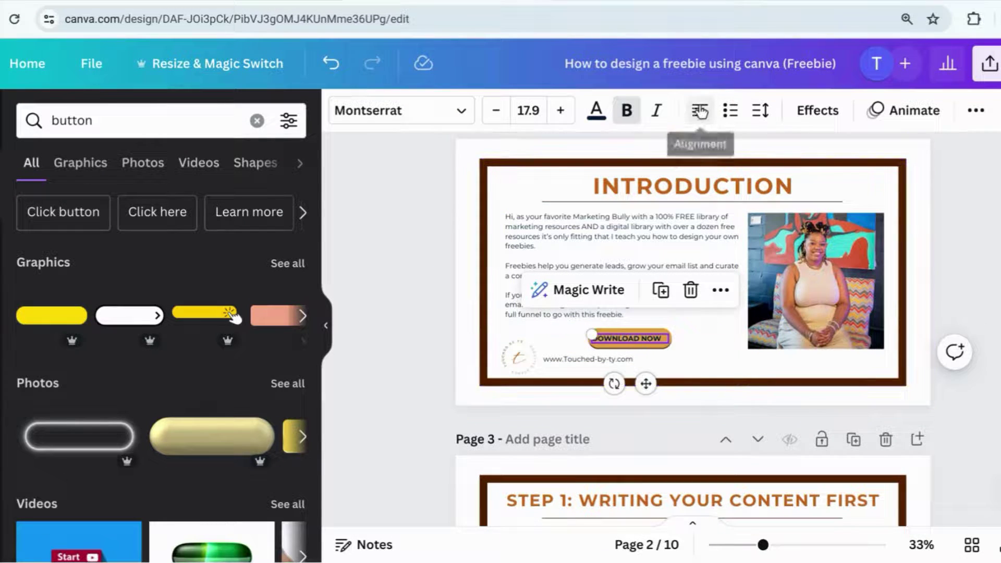
click(719, 357)
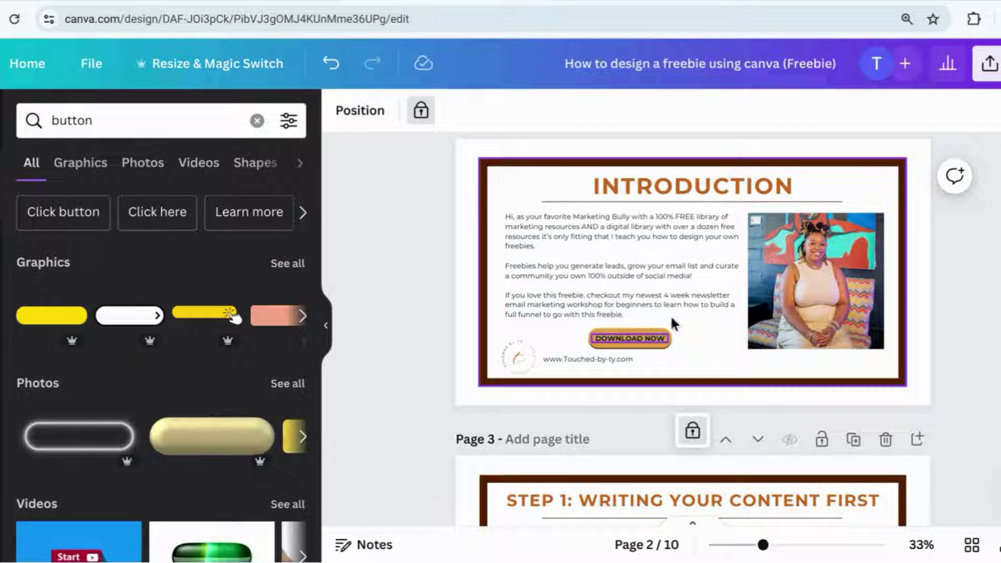
drag(663, 337, 660, 336)
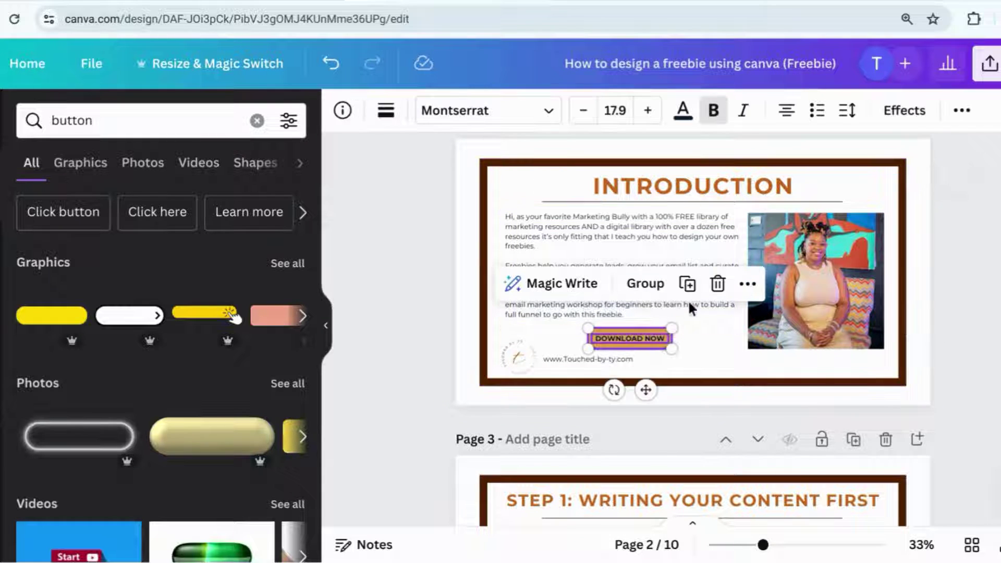
click(647, 284)
click(695, 284)
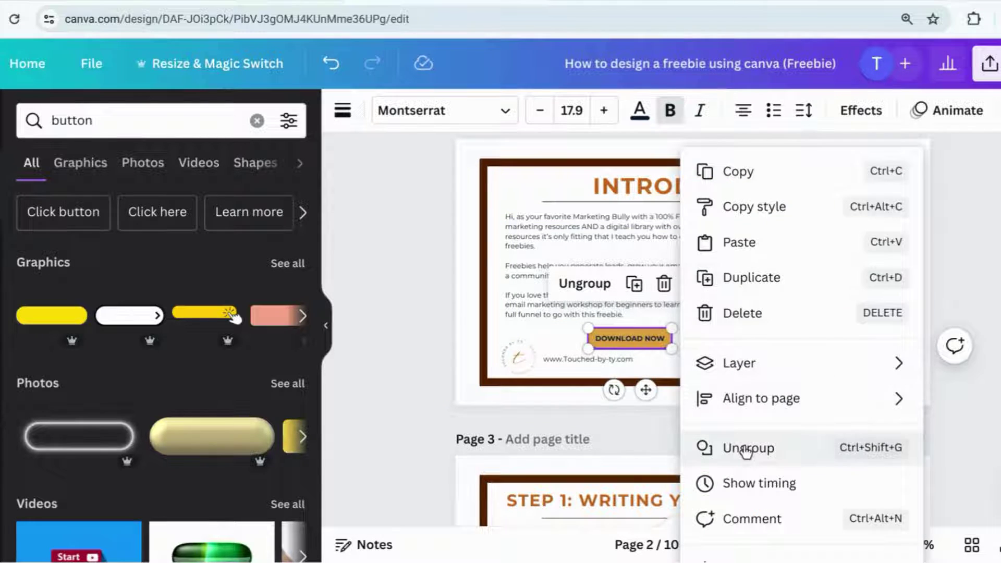
click(454, 444)
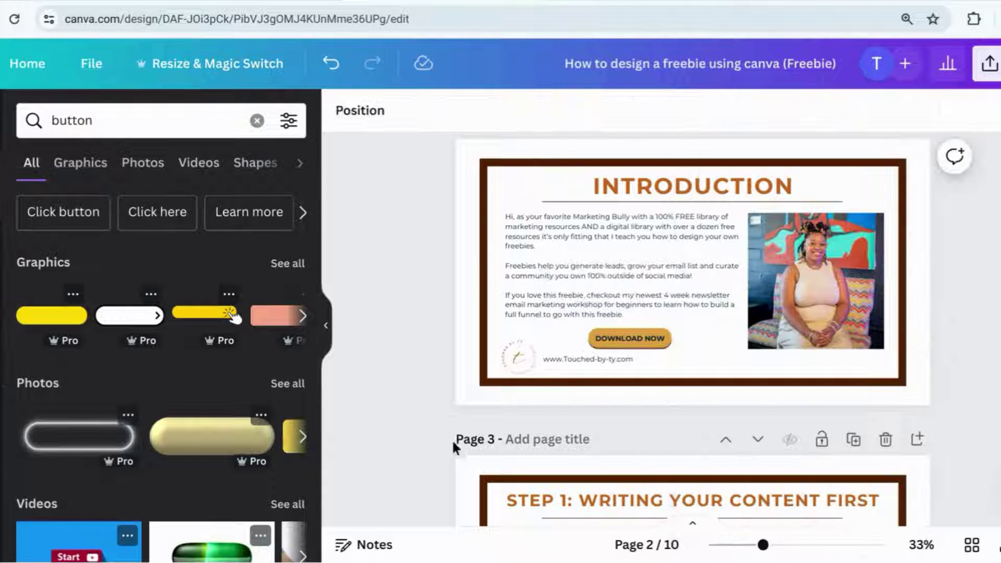
click(610, 335)
click(610, 284)
click(394, 329)
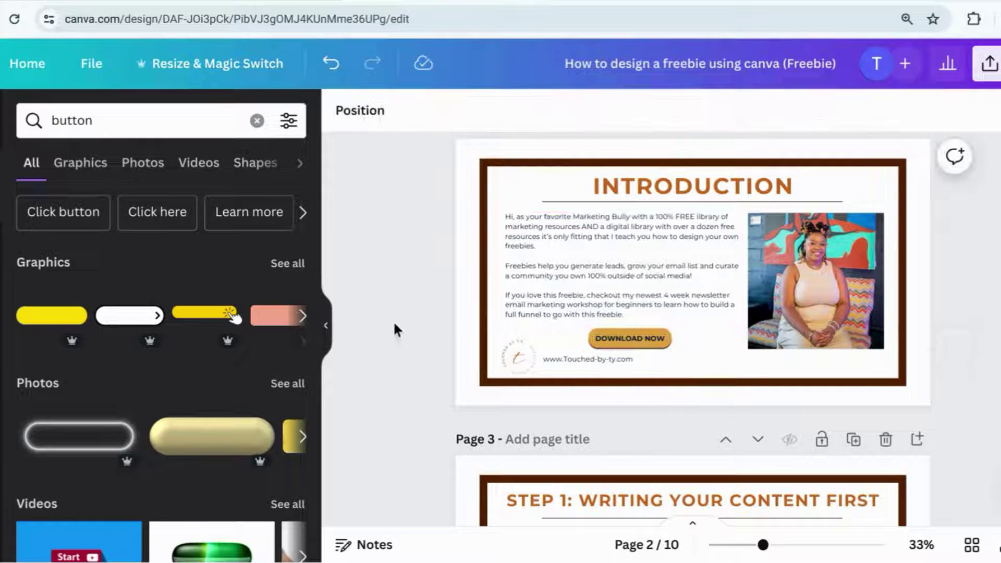
Step: Link the gold button shape to the copied 4-week newsletter workshop URL and group it with the "DOWNLOAD NOW" text
click(622, 338)
right_click(641, 339)
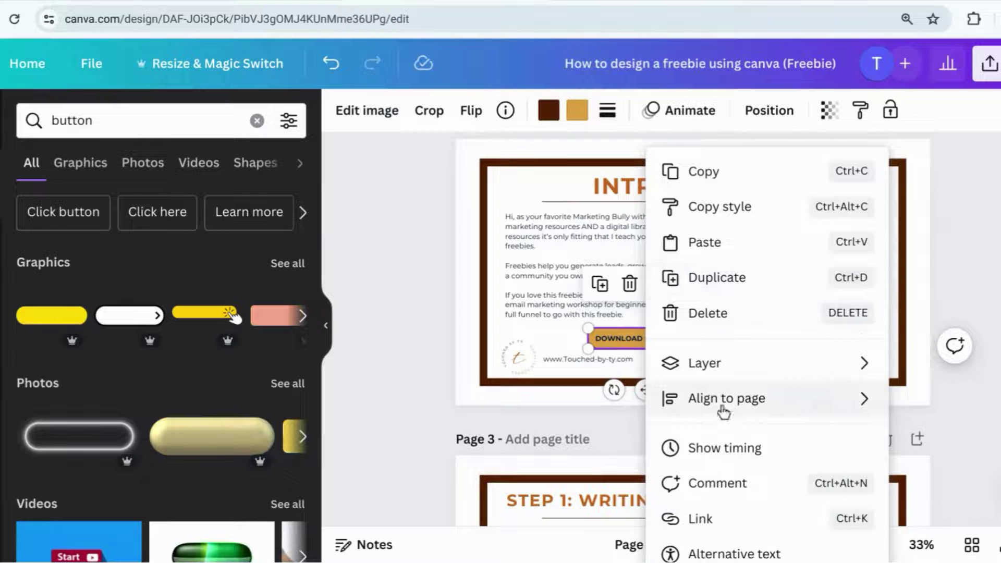
click(700, 516)
key(ctrl+v)
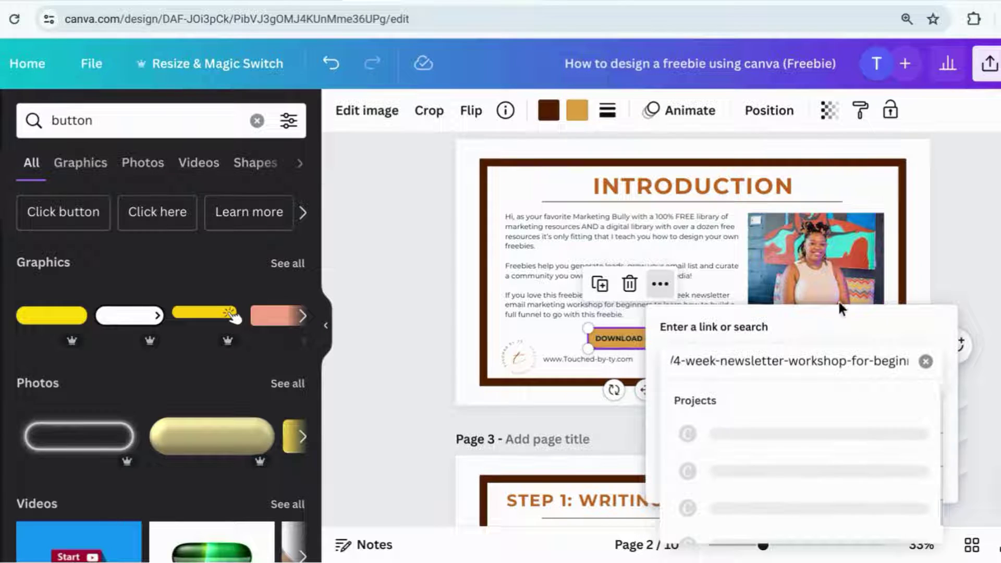
key(Return)
click(912, 472)
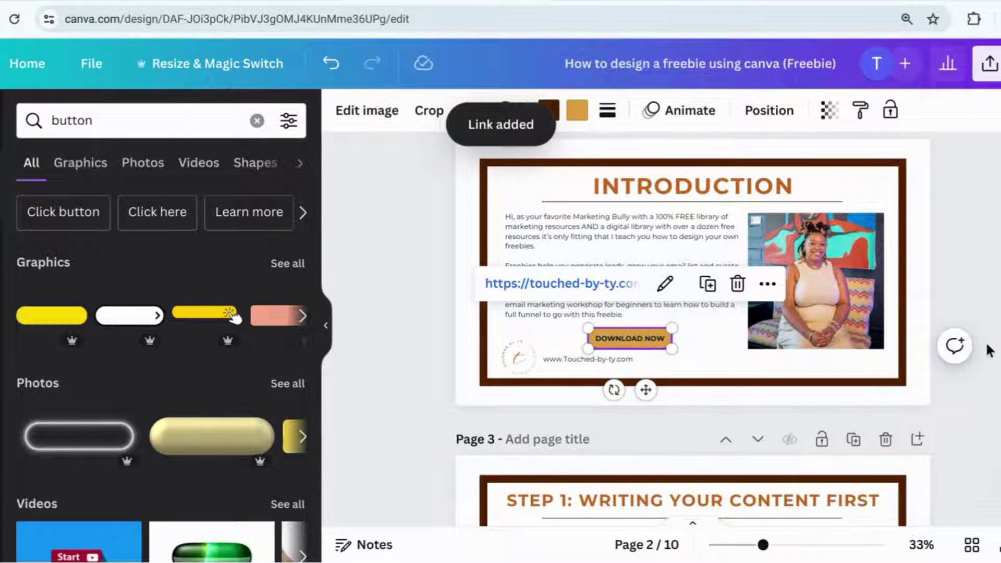
click(651, 338)
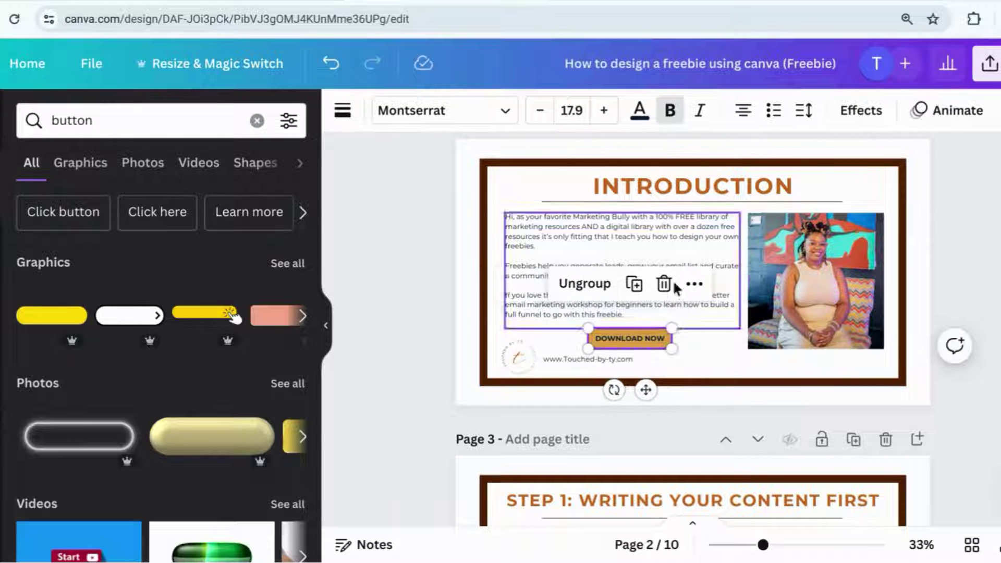
click(957, 319)
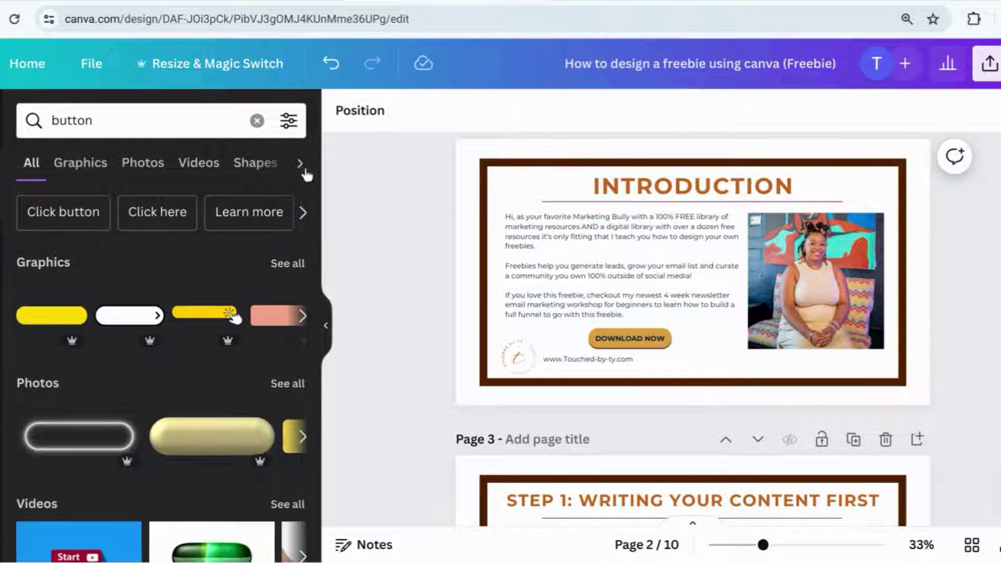
Step: Search the elements for "square", add the thin square outline, fit it around the portrait photo, and color it brand gold
click(116, 130)
text(square)
key(Return)
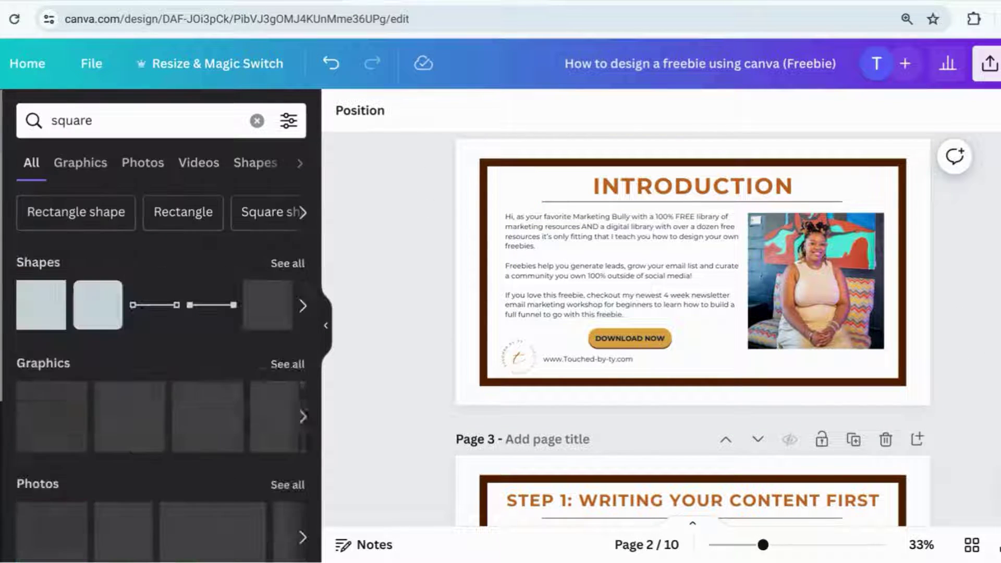
click(170, 392)
drag(714, 311, 883, 348)
click(549, 111)
click(194, 419)
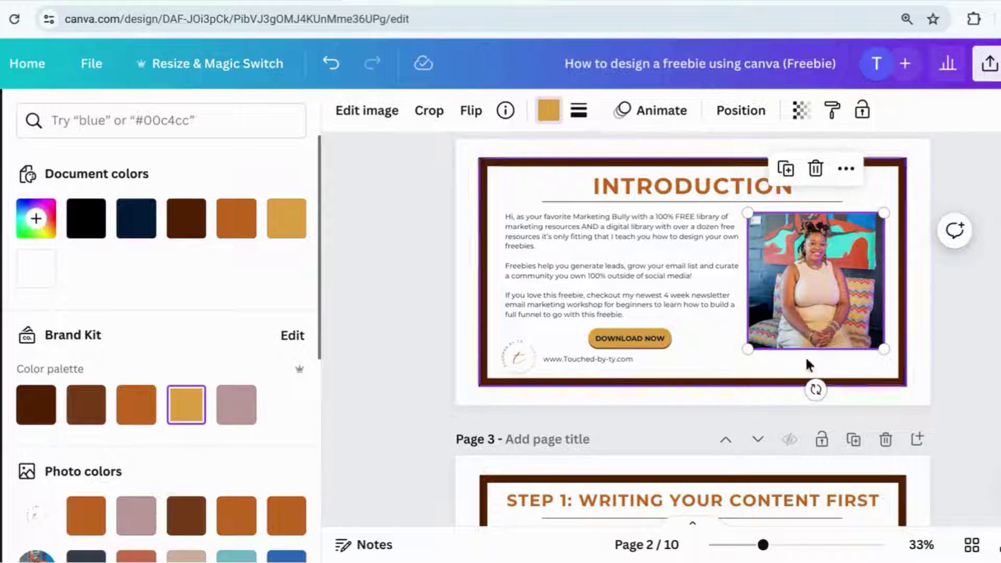
click(954, 334)
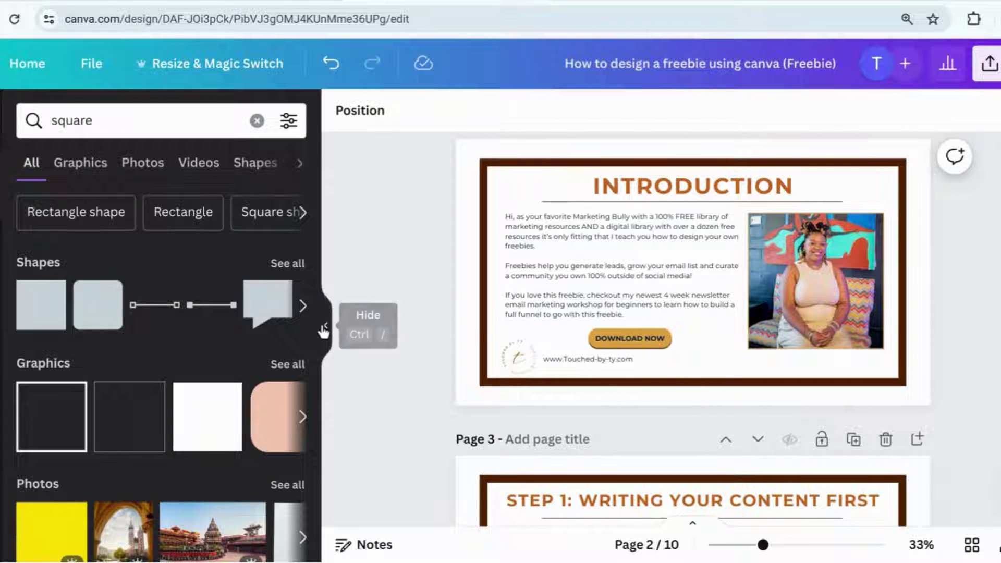
Step: Hide the element library and review the Introduction page alongside its neighboring pages
click(323, 331)
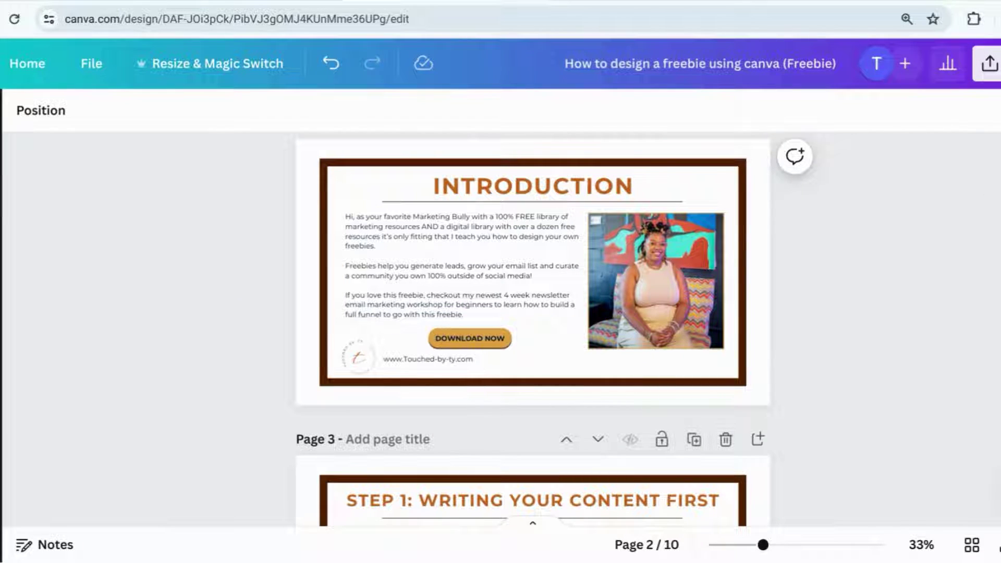
scroll(532, 329, up, 7)
scroll(532, 328, down, 12)
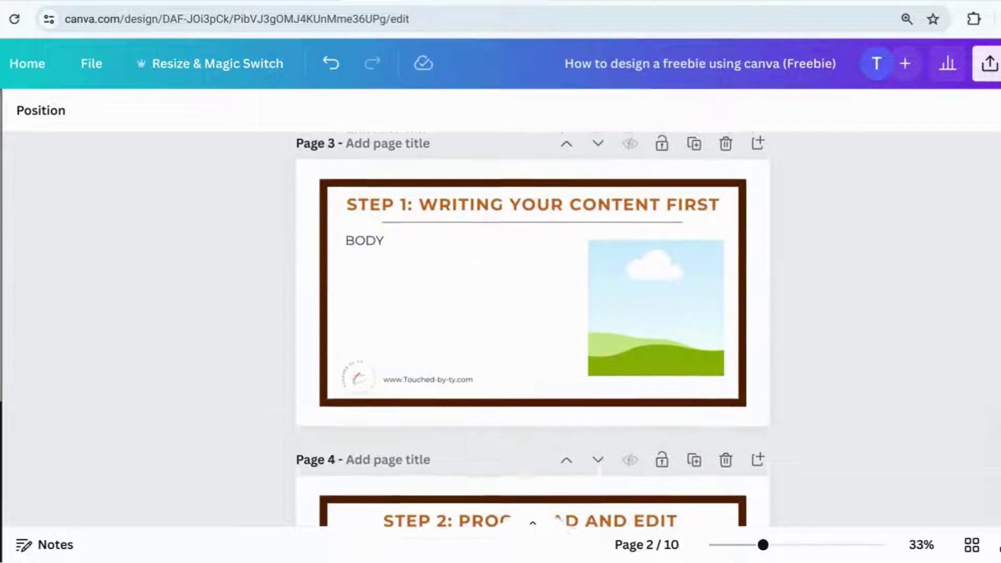
scroll(681, 286, up, 3)
click(461, 164)
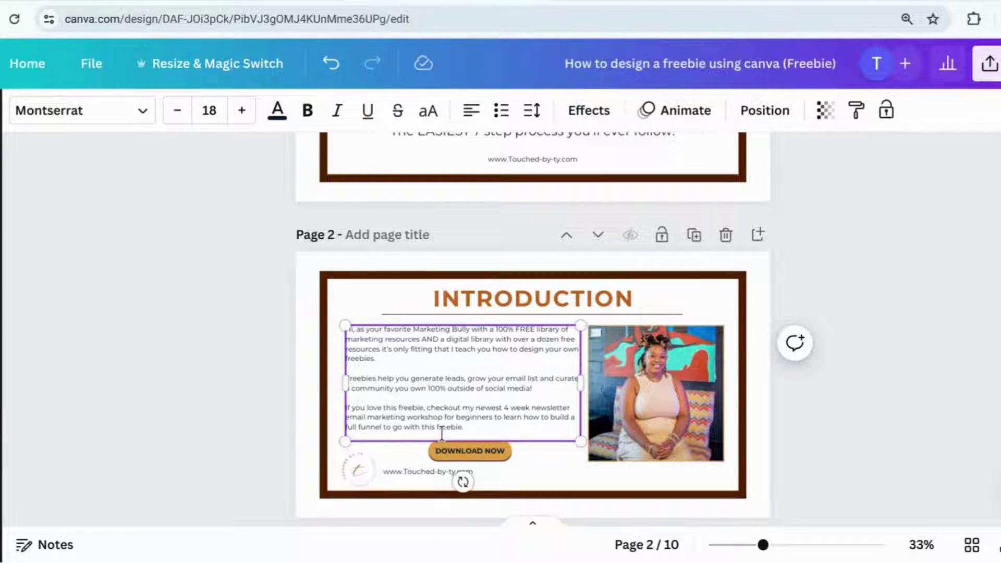
click(815, 390)
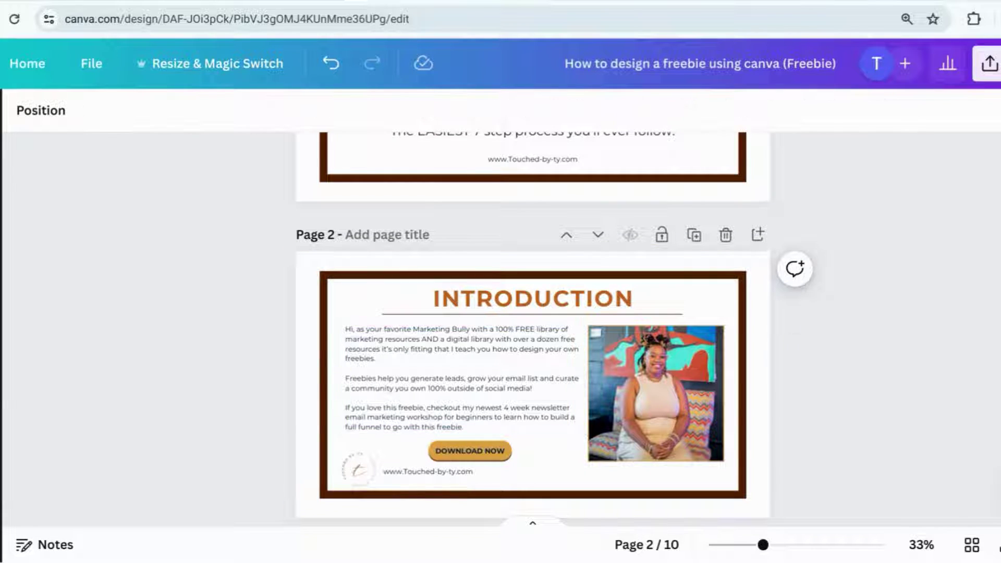
Step: Set the "BODY" placeholder text on the Step 1 page to font size 18
scroll(815, 390, down, 6)
click(364, 285)
click(209, 110)
text(18)
key(Return)
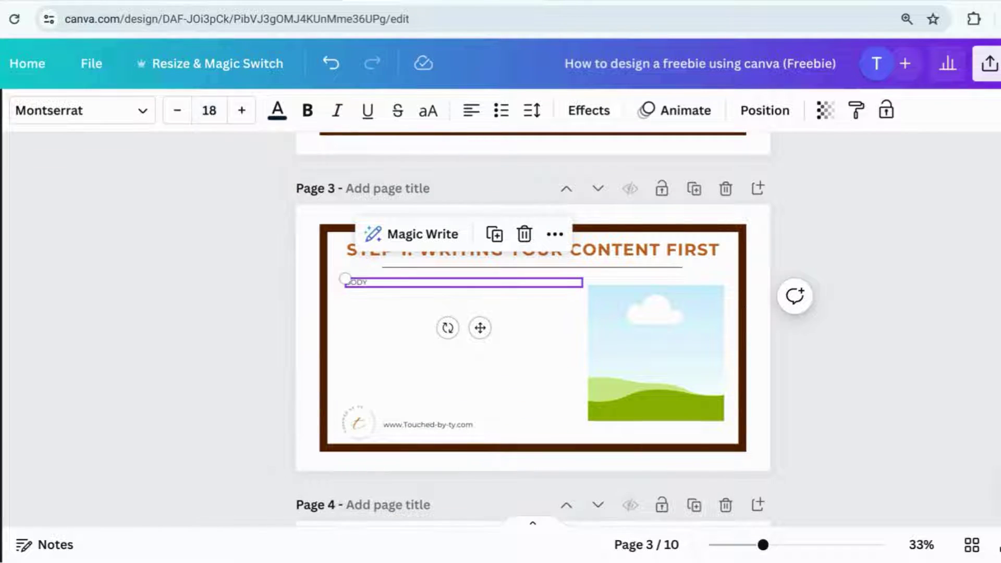
scroll(532, 328, down, 3)
scroll(532, 328, up, 1)
key(Escape)
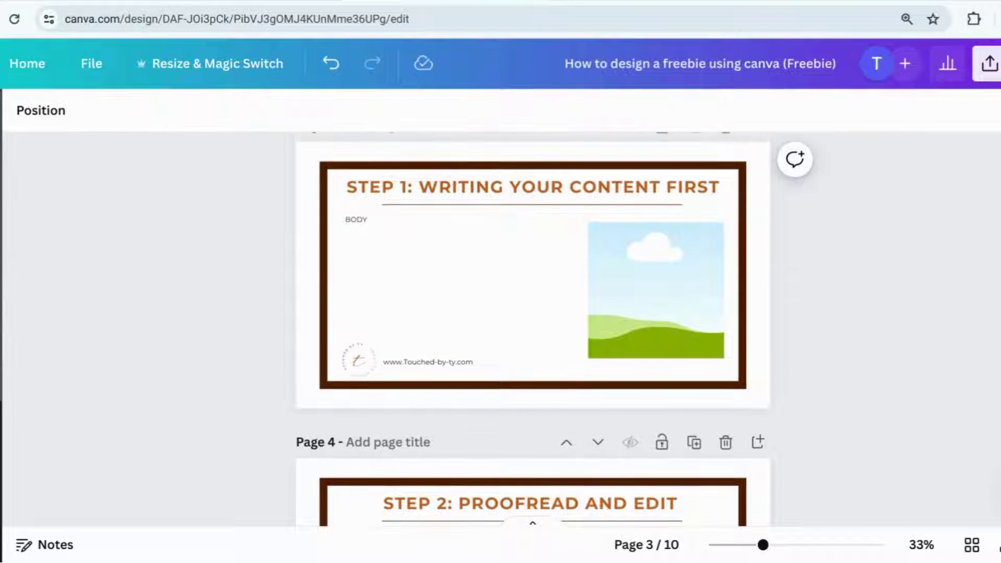
Step: Check the section order in the Google Doc, then duplicate the Introduction page in Canva for the Table of Contents
key(ctrl+Tab)
scroll(192, 370, down, 5)
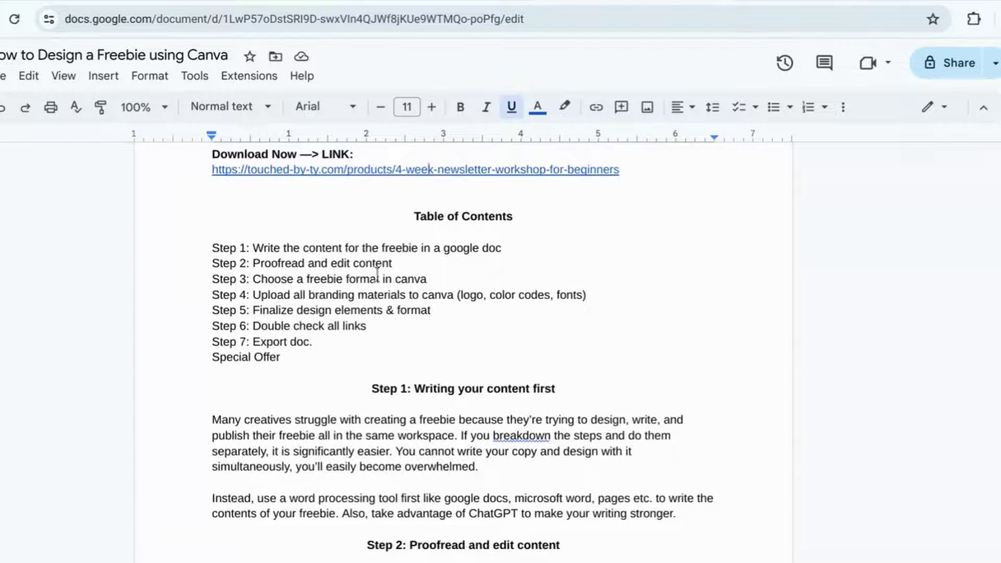
scroll(483, 111, up, 3)
key(ctrl+shift+Tab)
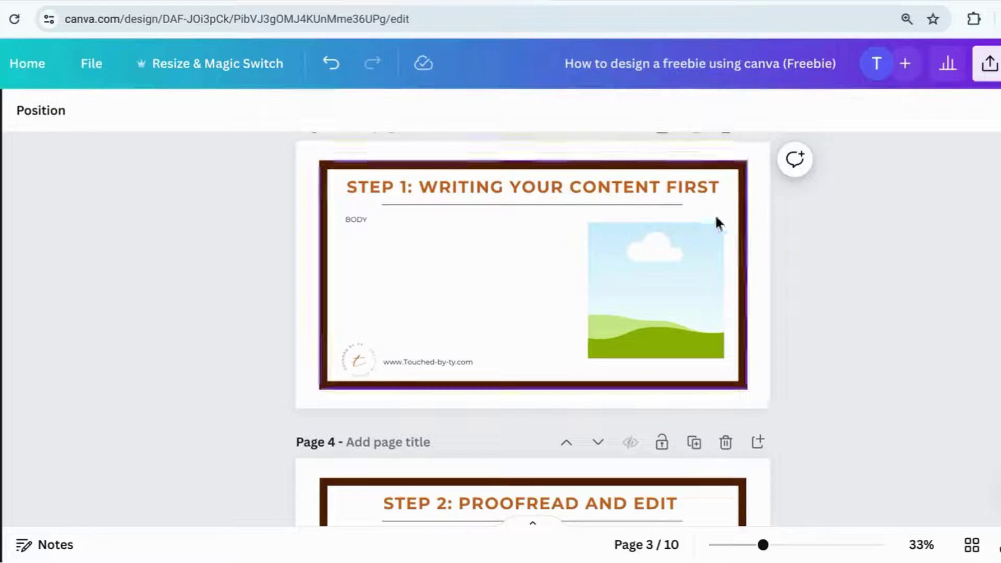
scroll(715, 219, up, 5)
scroll(701, 256, down, 2)
click(694, 172)
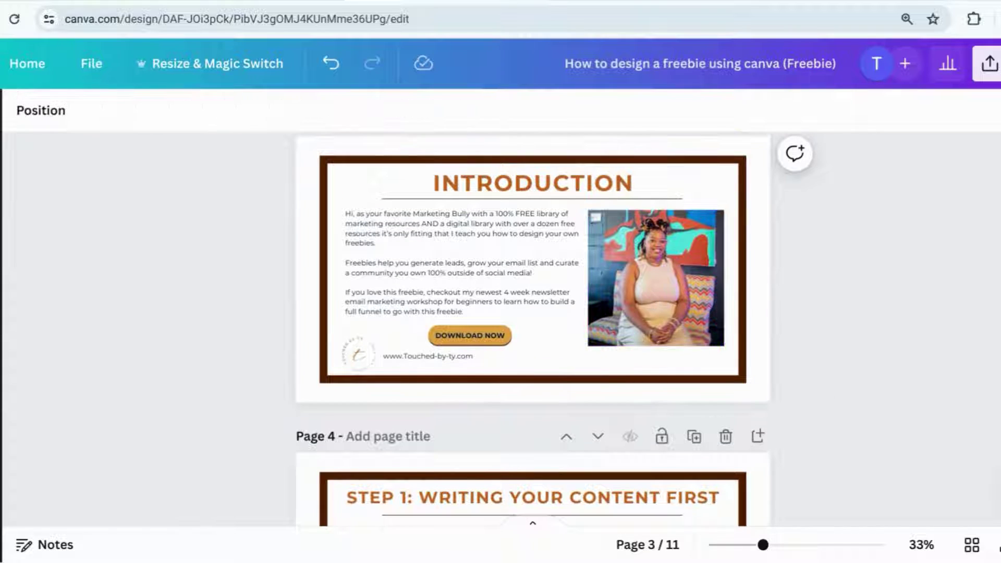
Step: Delete the portrait photo and the download button from the duplicated page and retitle it "TABLE OF CONTENTS"
click(644, 291)
key(Delete)
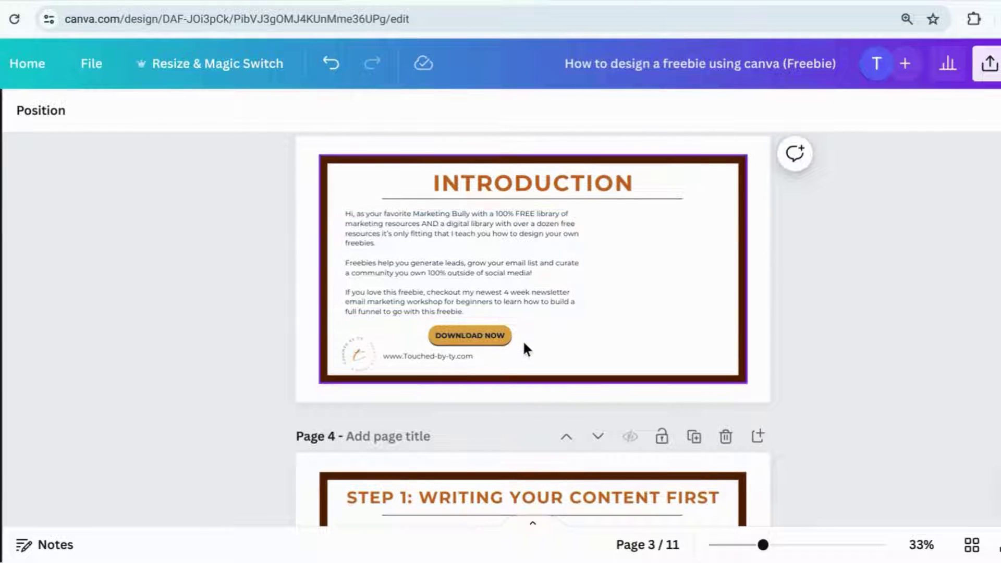
double_click(576, 187)
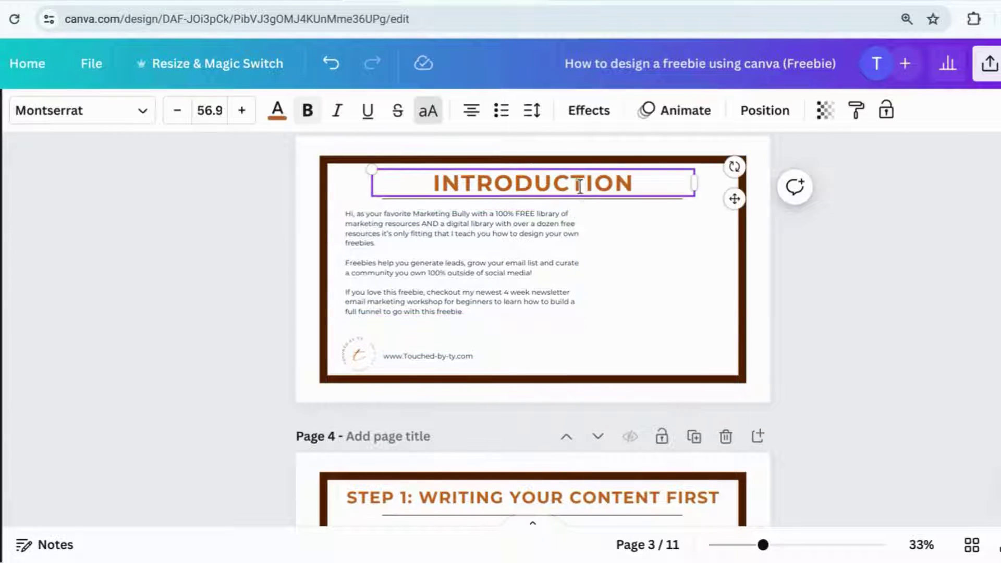
text(TABLE OF CONTENTS)
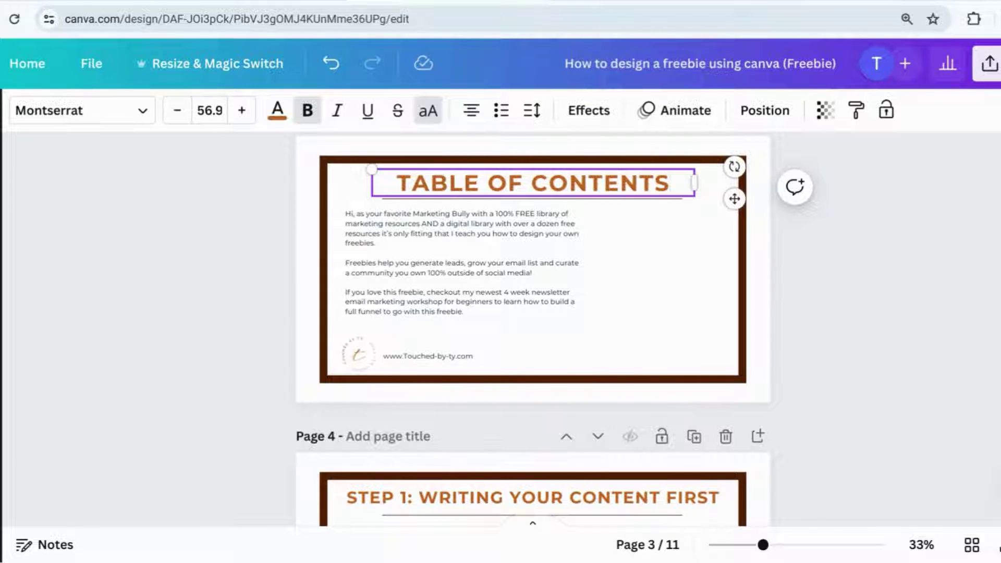
Step: Copy the Table of Contents list from the Google Doc and replace the duplicated page's body text with it
key(ctrl+Tab)
drag(287, 504, 197, 392)
key(ctrl+c)
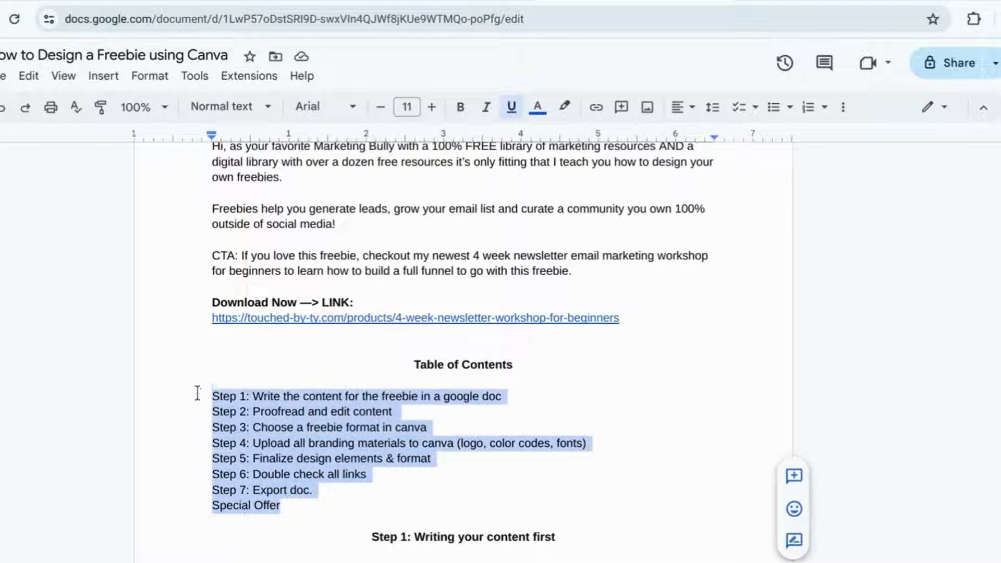
key(ctrl+shift+Tab)
click(489, 293)
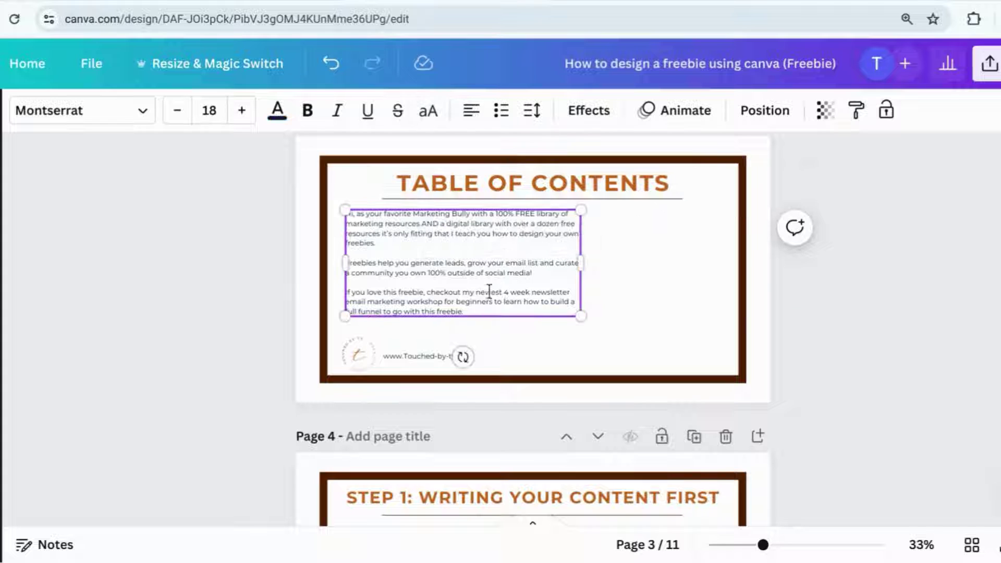
drag(468, 309, 350, 208)
key(ctrl+v)
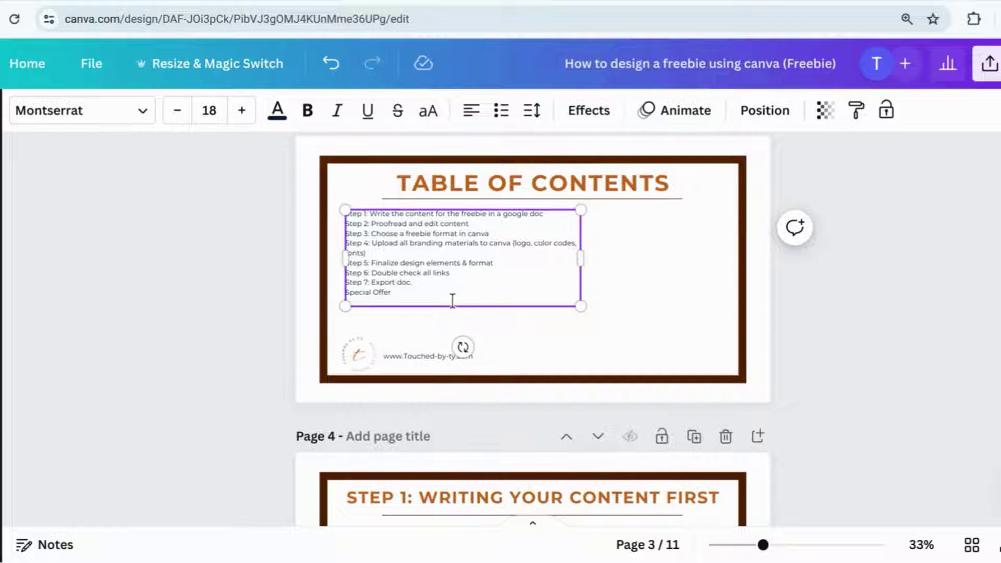
key(BackSpace)
Step: Widen the contents list to span nearly the whole frame, move it up slightly, and increase its line spacing to 1.98
drag(580, 255, 724, 250)
drag(514, 261, 508, 245)
click(532, 110)
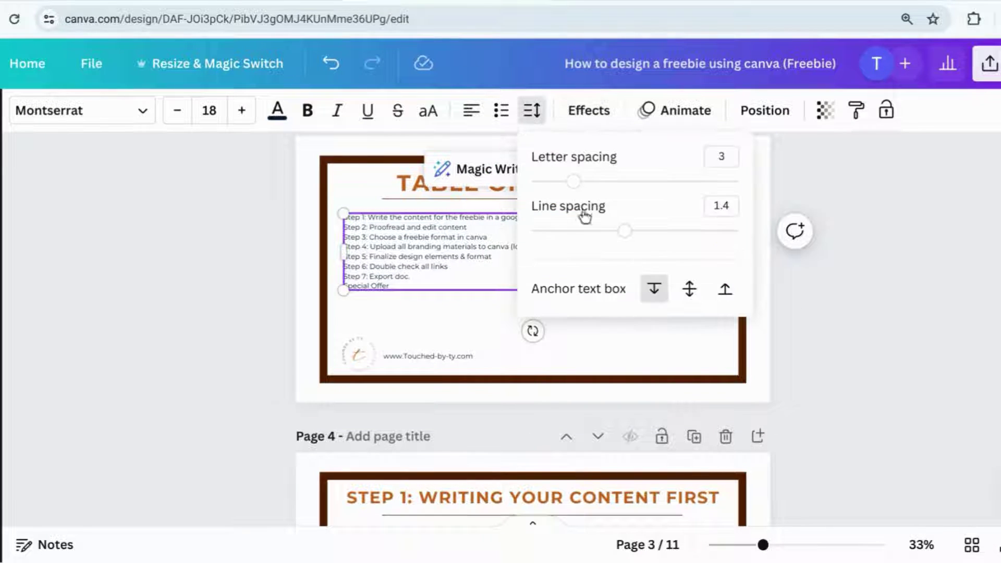
drag(623, 236, 684, 232)
Step: Set the contents list to font size 20, tighten its line spacing slightly, and nudge it inward from the frame
click(209, 110)
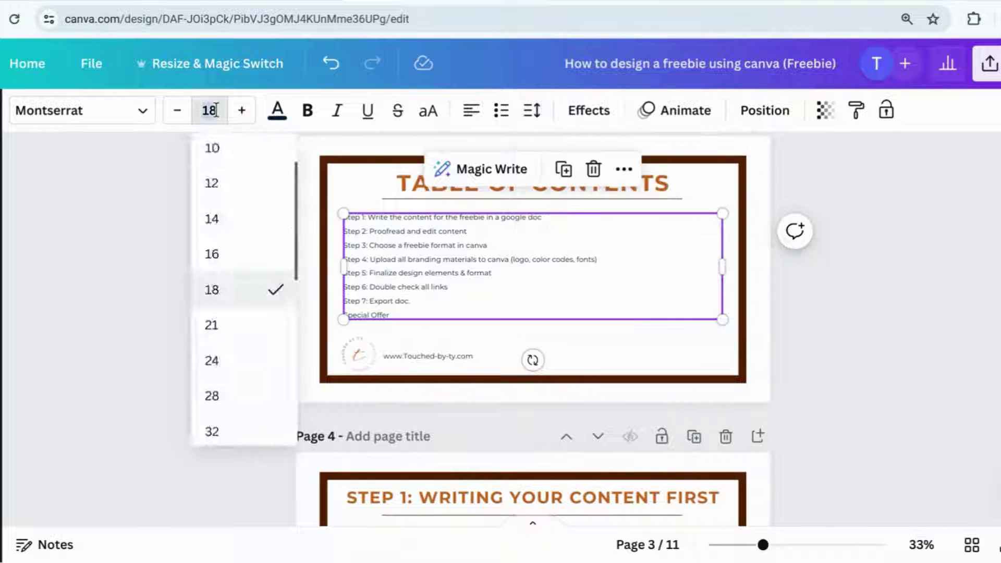
text(20)
key(Return)
click(531, 110)
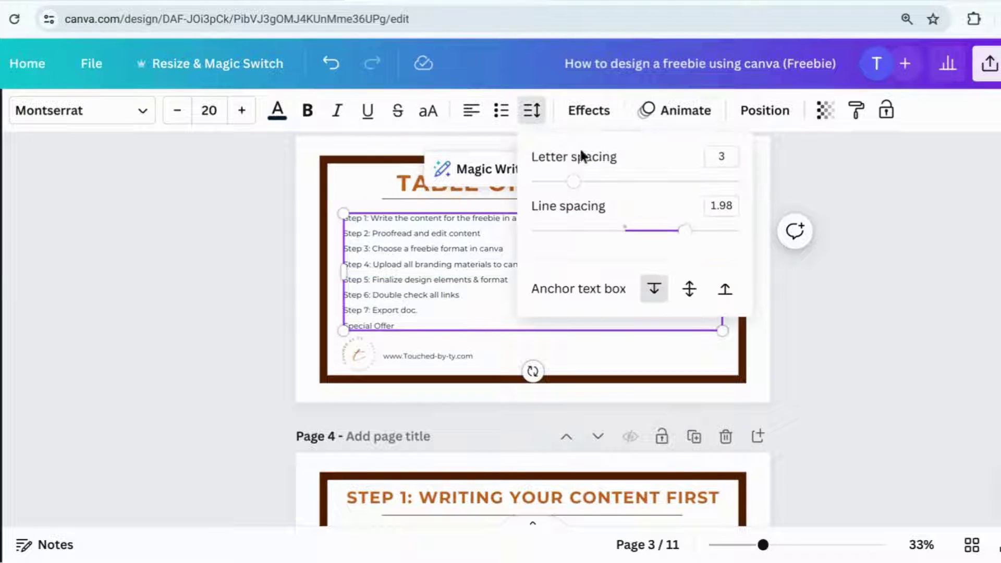
drag(685, 232, 664, 232)
click(888, 291)
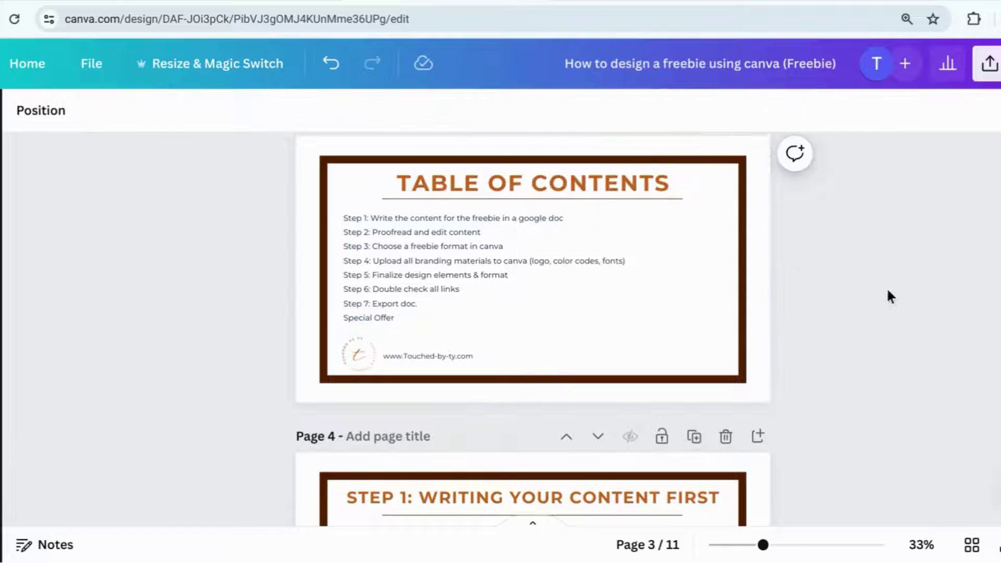
drag(491, 308, 500, 305)
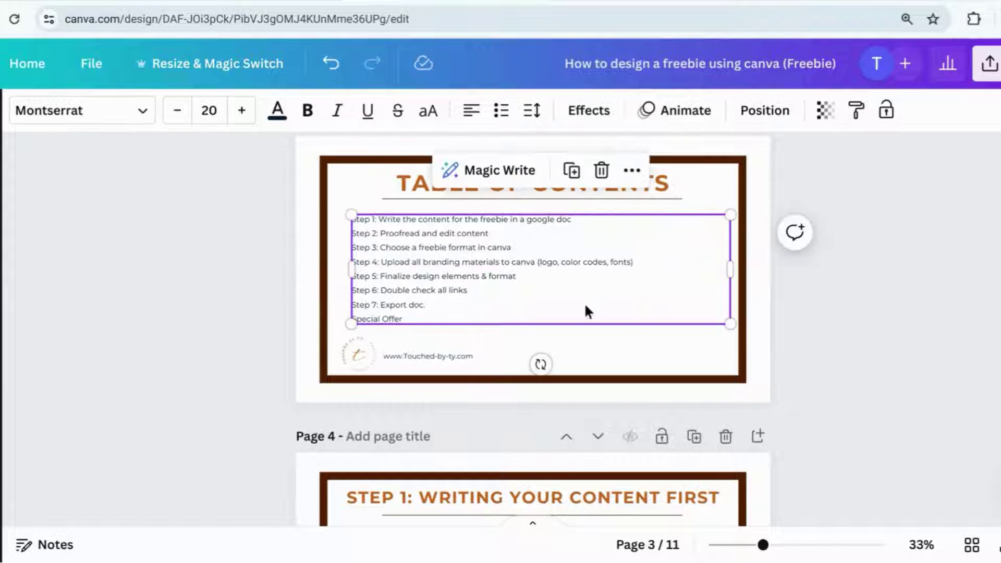
click(861, 349)
Step: Make the labels "Step 1:" through "Step 7:" bold in the contents list
click(376, 229)
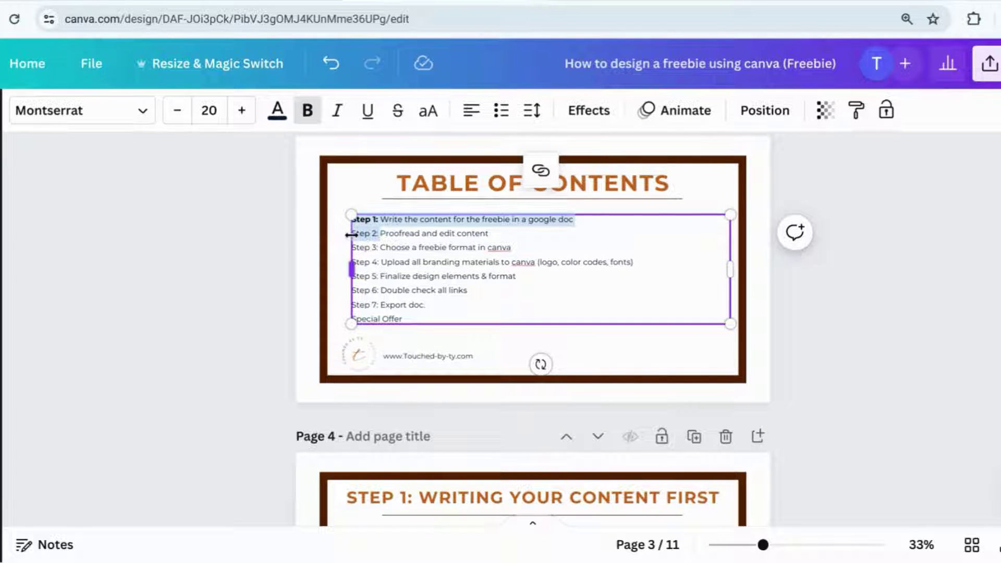
click(308, 111)
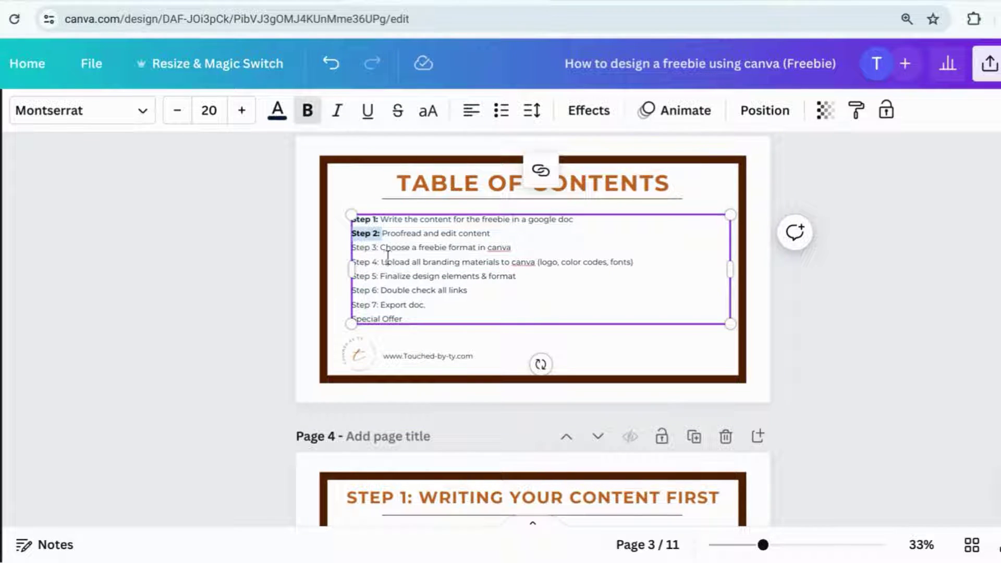
drag(378, 248, 345, 282)
click(308, 111)
click(308, 111)
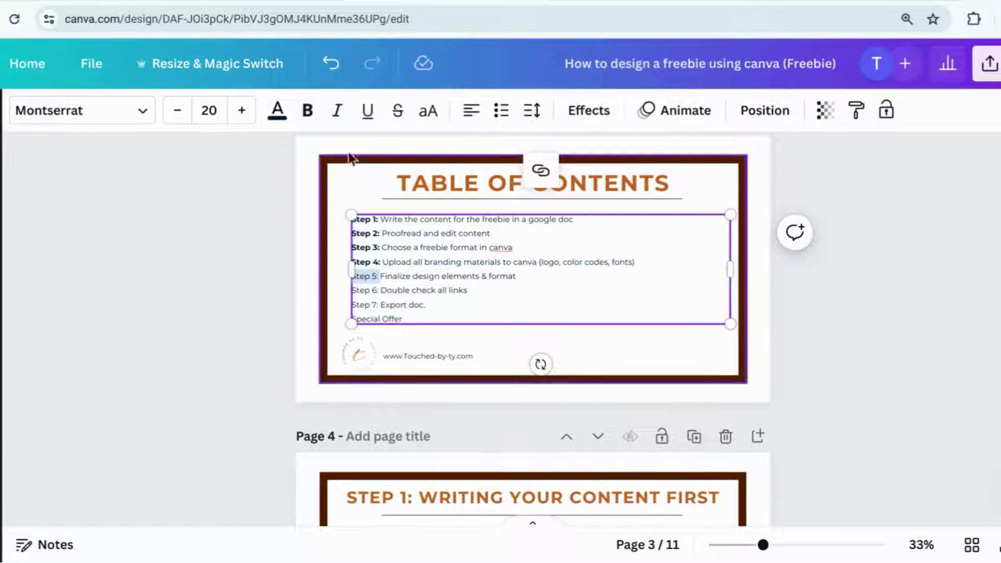
click(308, 111)
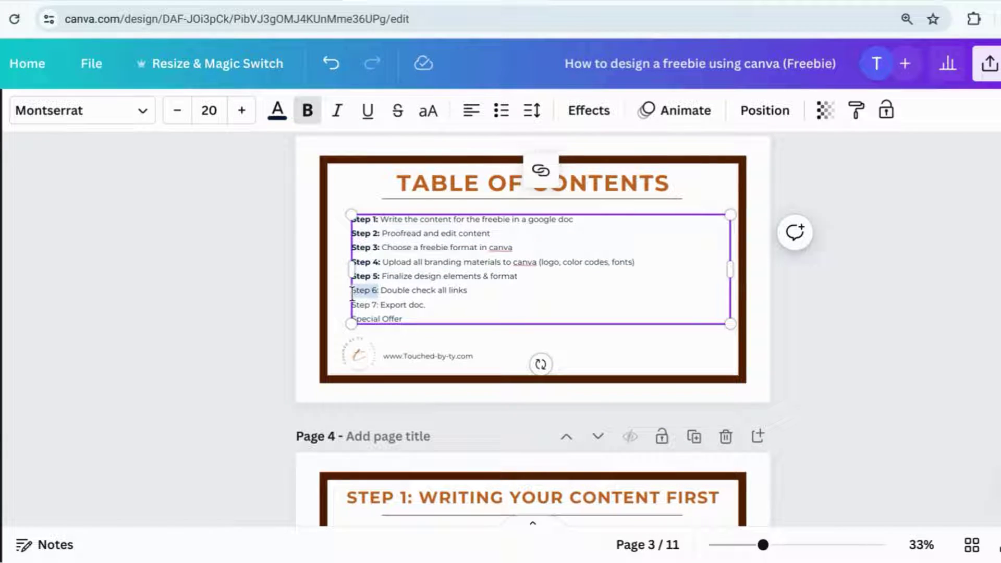
click(308, 111)
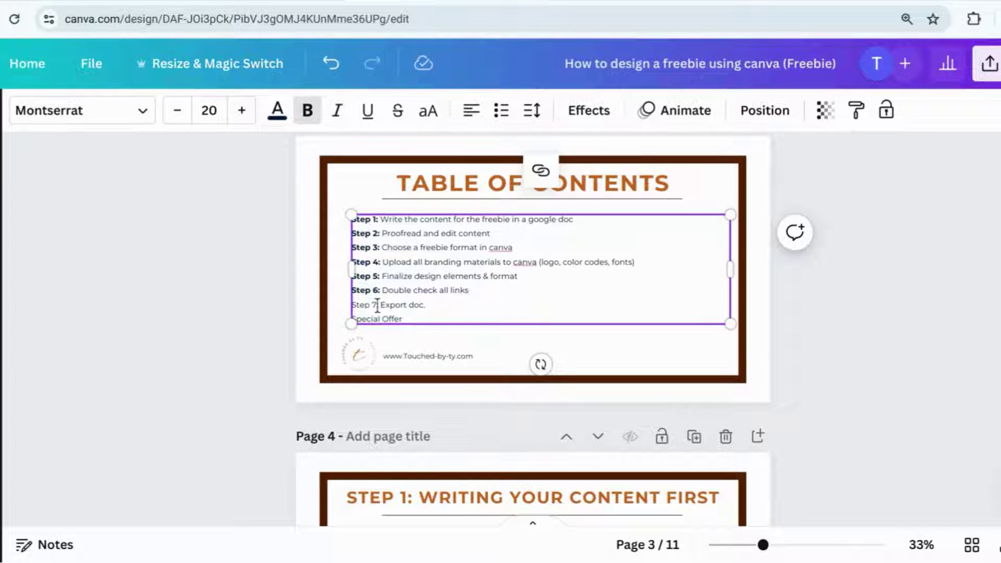
click(266, 275)
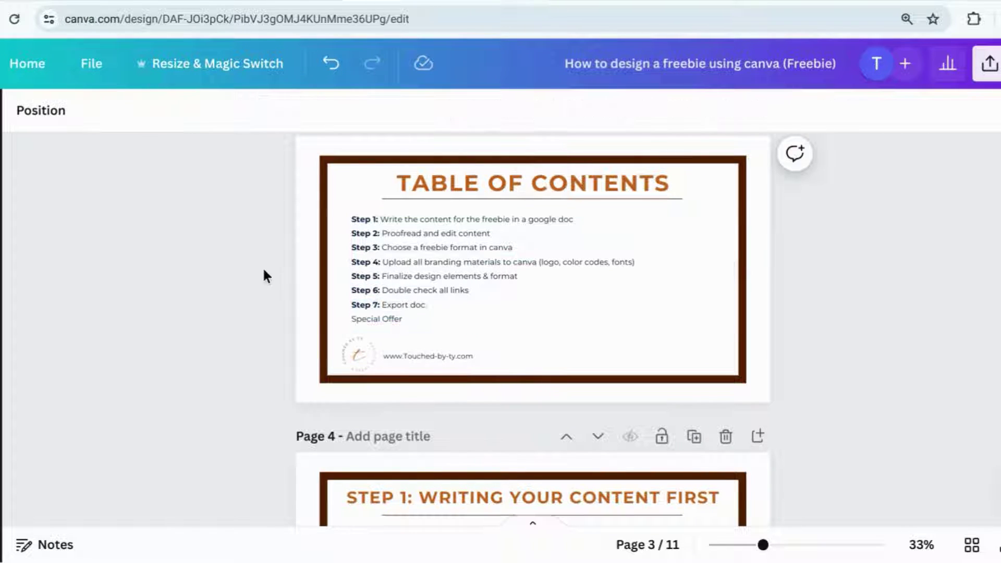
Step: Copy the two "Step 1: Writing your content first" paragraphs from the Google Doc into the Step 1 page's body text
scroll(264, 271, down, 5)
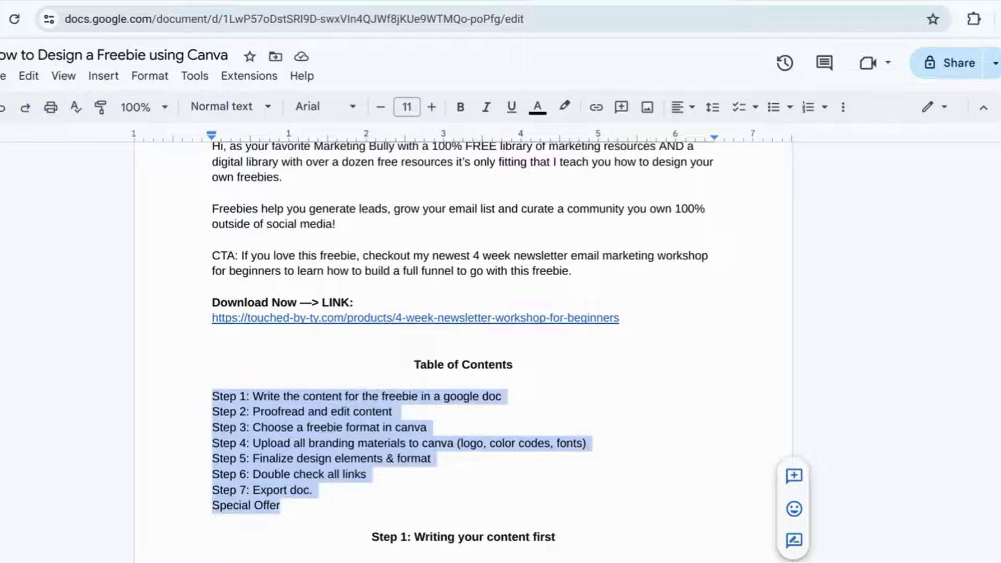
scroll(693, 313, down, 8)
scroll(699, 353, up, 1)
click(696, 353)
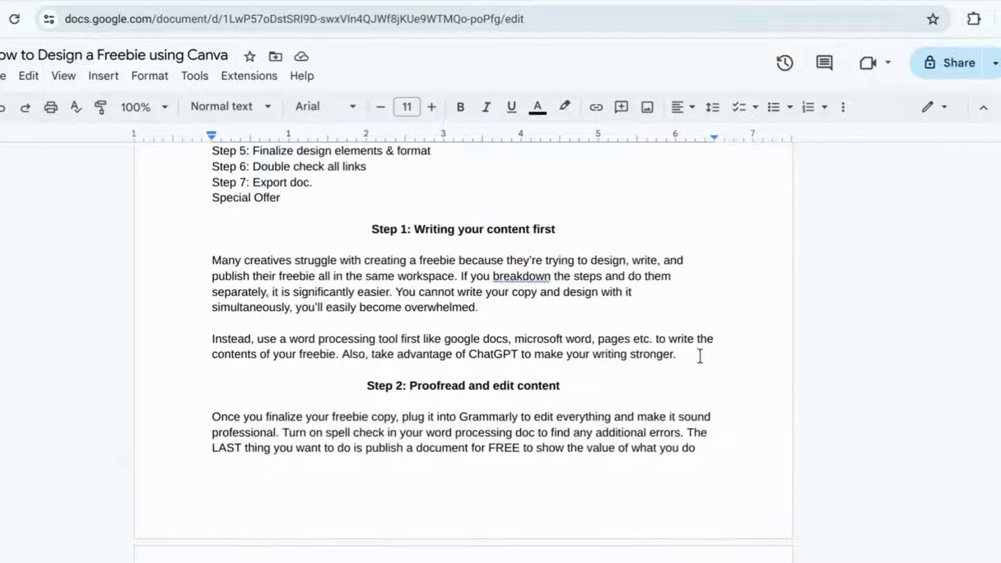
drag(690, 353, 199, 260)
key(ctrl+c)
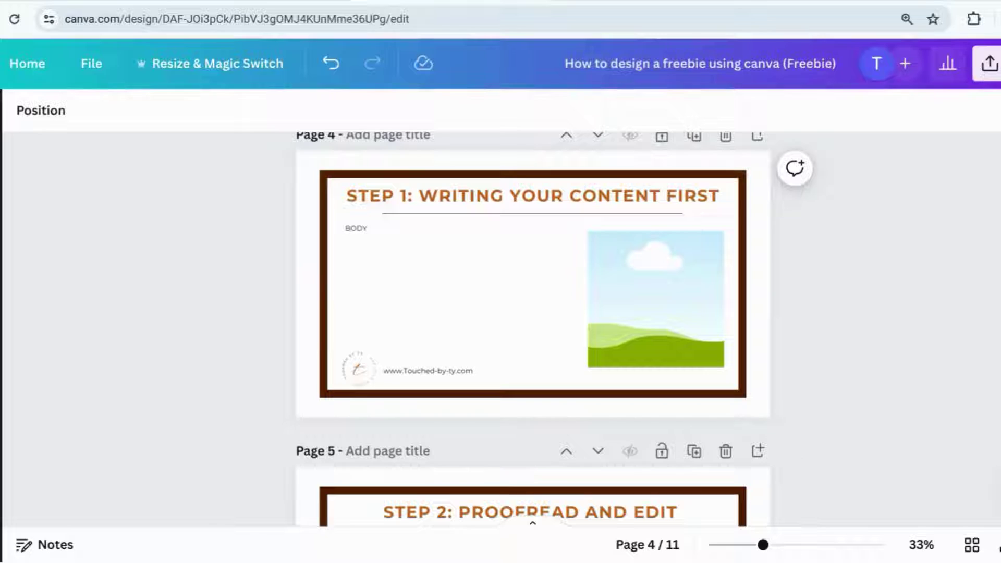
click(380, 228)
key(ctrl+v)
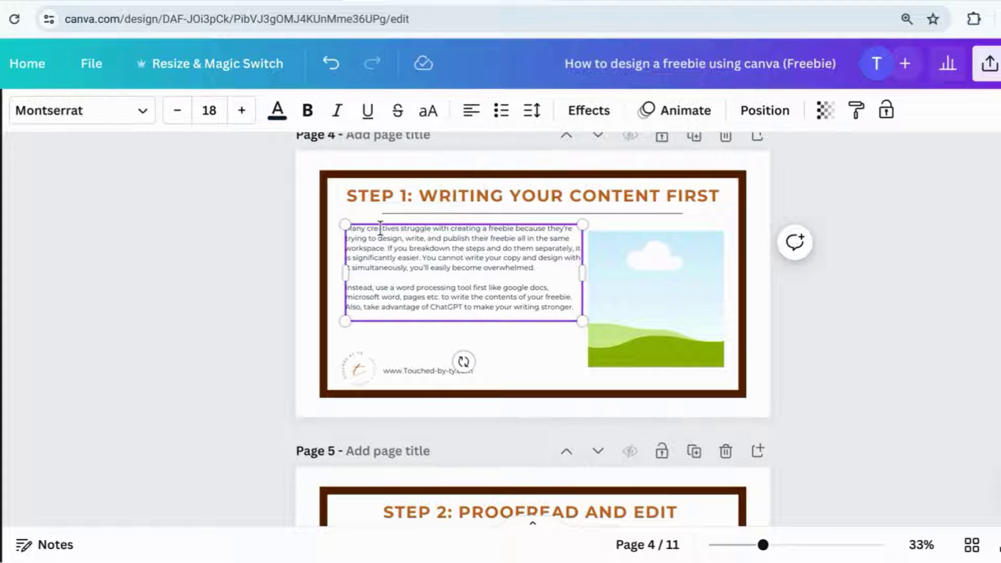
Step: Start a new paragraph at "If you breakdown the steps" and correct "microsoft" to "Microsoft" in the Step 1 body
click(387, 248)
key(Return)
key(Return)
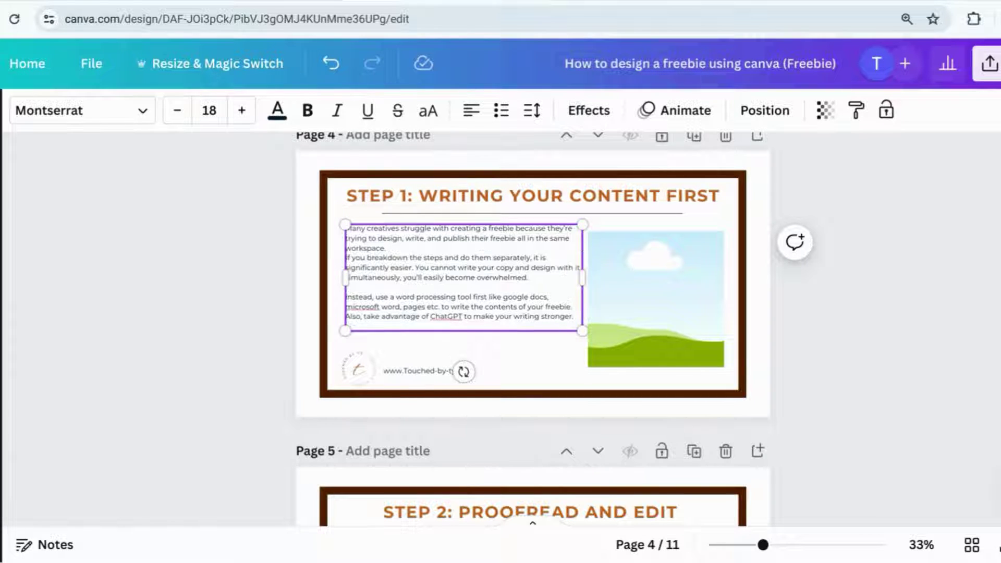
right_click(366, 317)
click(458, 195)
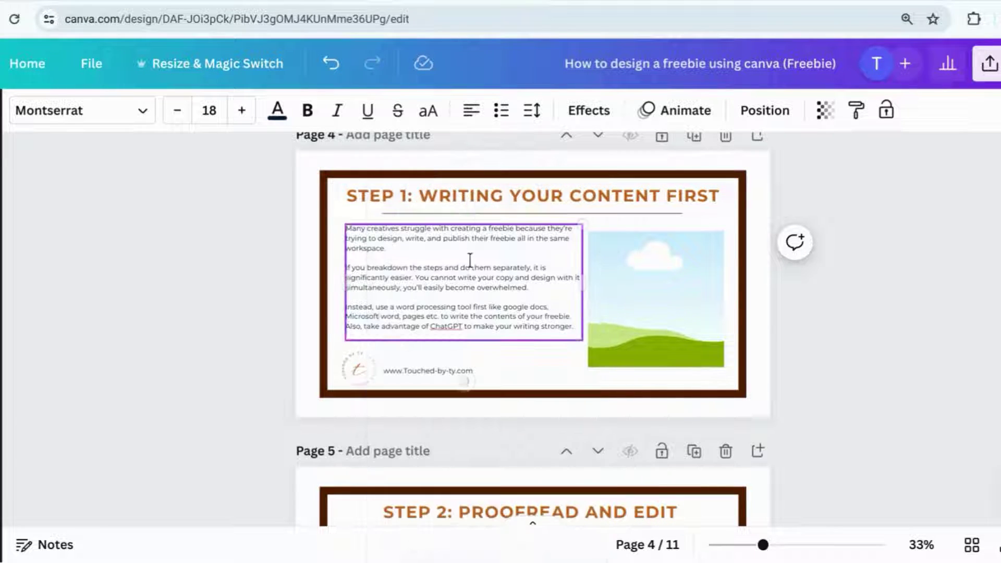
Step: Narrow the Step 1 body text box slightly and move the image frame up level with the text
drag(583, 287, 577, 288)
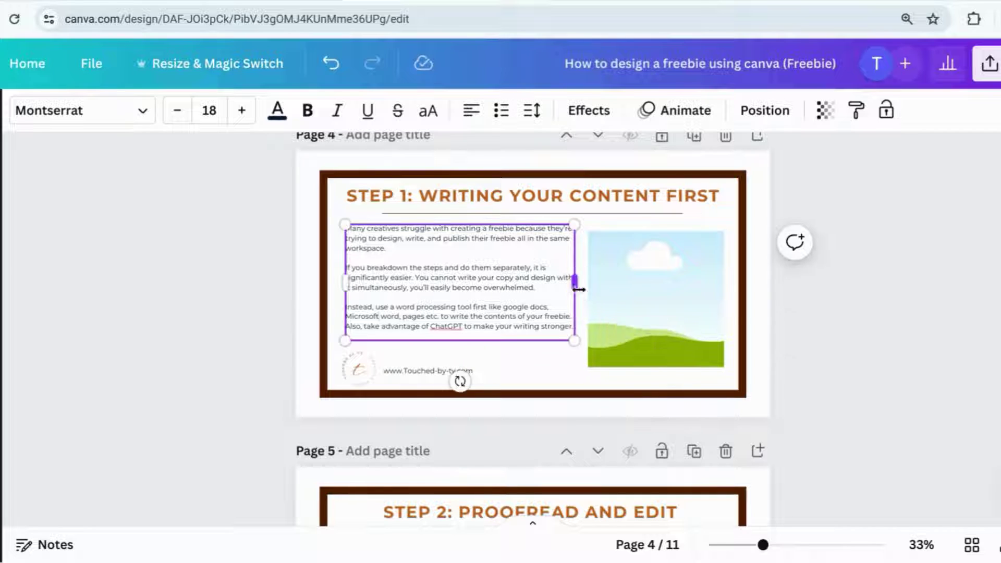
click(833, 327)
click(700, 307)
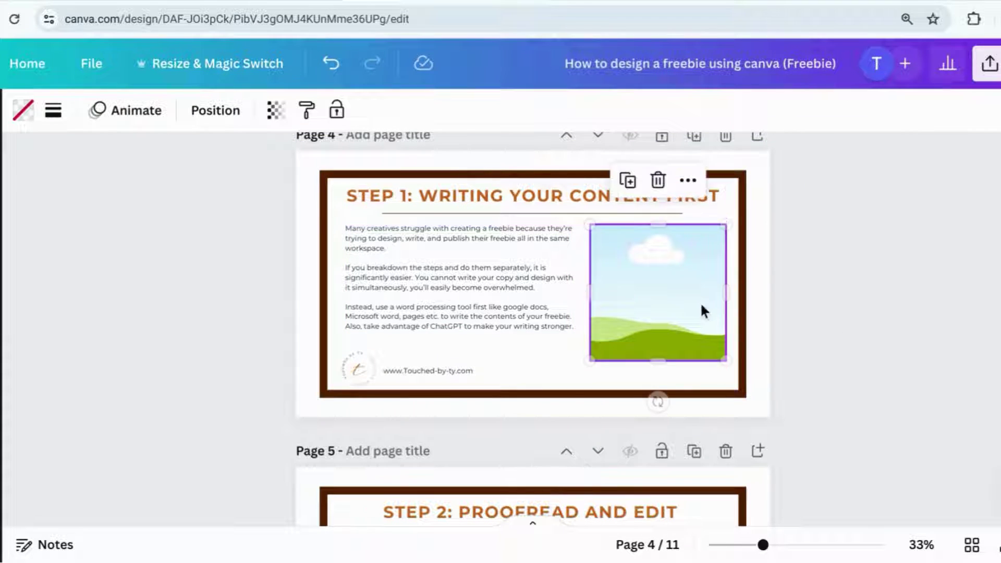
click(1, 182)
drag(139, 134, 64, 115)
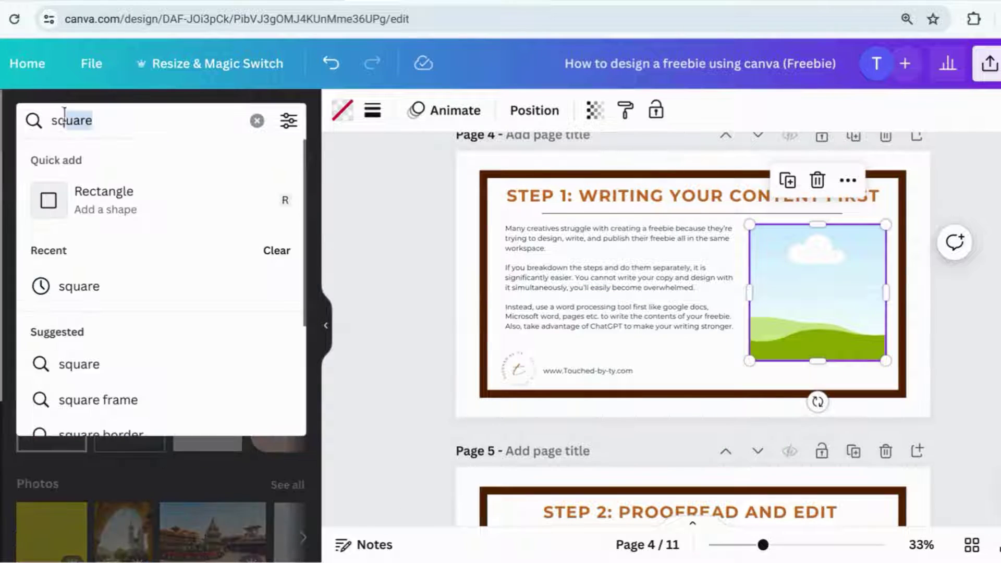
click(388, 309)
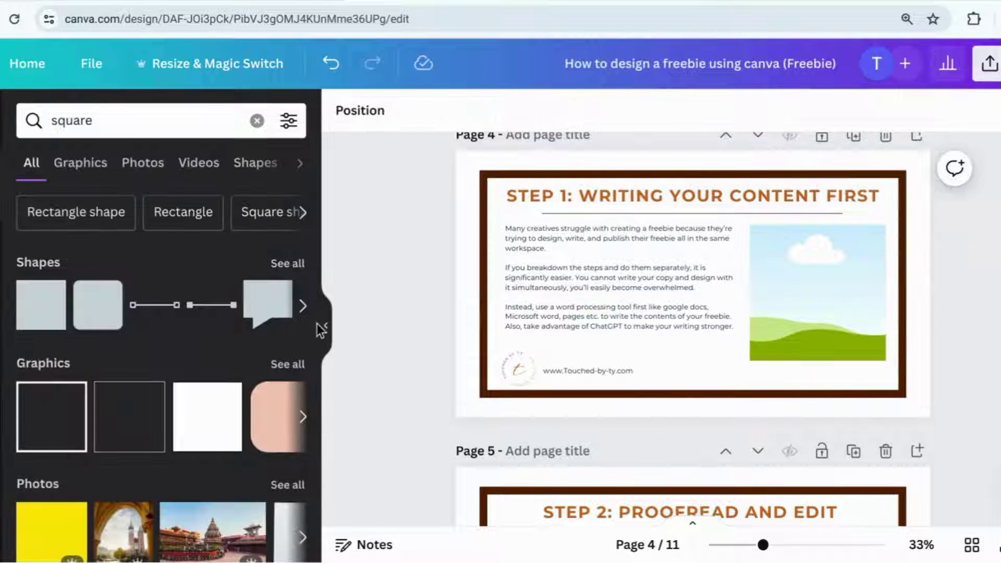
click(325, 325)
Step: Copy the body text of "Step 2: Proofread and edit content" from the Google Doc and return to the Step 2 page
scroll(339, 393, down, 5)
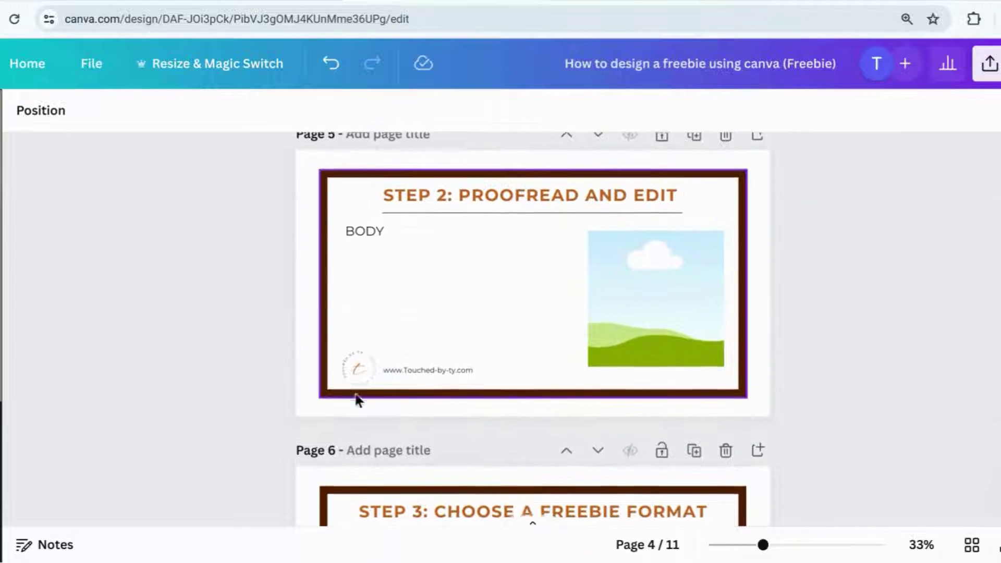
key(ctrl+Tab)
scroll(320, 402, down, 3)
scroll(320, 401, up, 1)
drag(348, 459, 200, 221)
key(ctrl+c)
key(ctrl+shift+Tab)
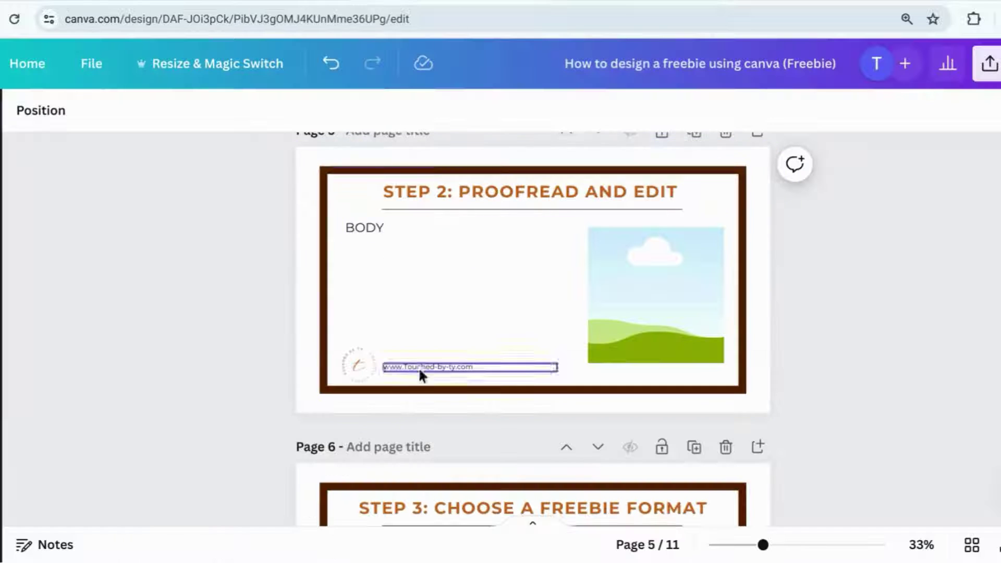
Step: Set the "BODY" placeholder text on the "STEP 2: PROOFREAD AND EDIT" page to font size 18
click(430, 226)
click(209, 111)
text(18)
key(Return)
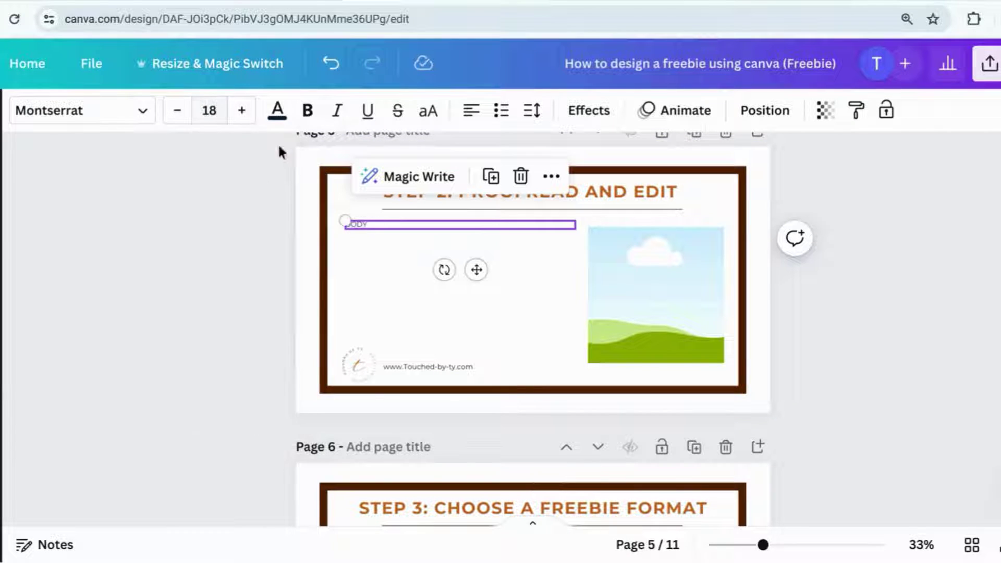
Step: Replace the Step 2 placeholder with the copied body text and start new paragraphs at "Turn on spell check" and "The LAST thing"
key(ctrl+v)
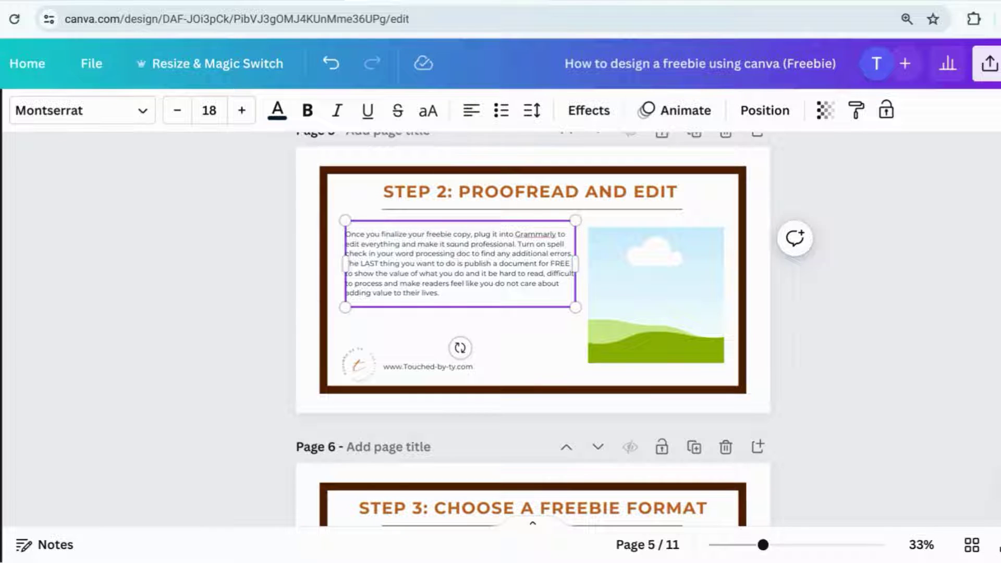
key(BackSpace)
click(519, 234)
key(Return)
key(Return)
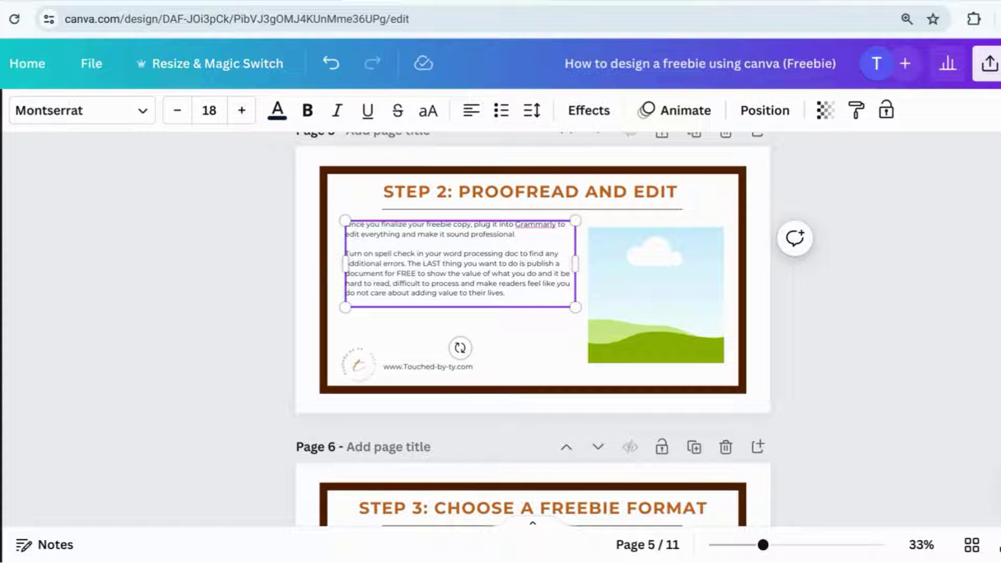
click(407, 263)
key(Return)
key(Return)
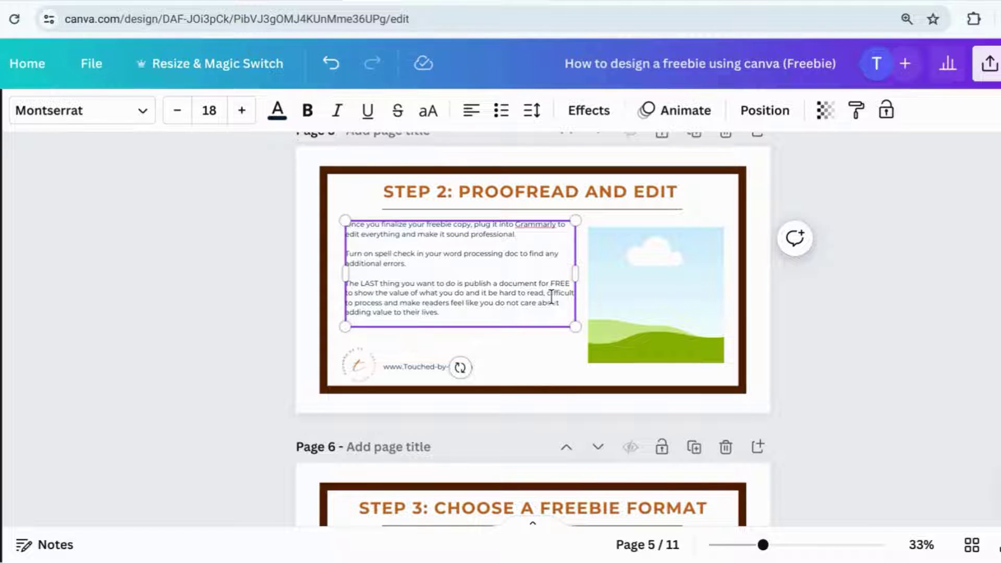
Step: Add the closing line "Little details matter ALOT, even when it's free!" as a separate paragraph below the Step 2 body text
click(206, 299)
click(430, 310)
click(442, 313)
key(Return)
key(Return)
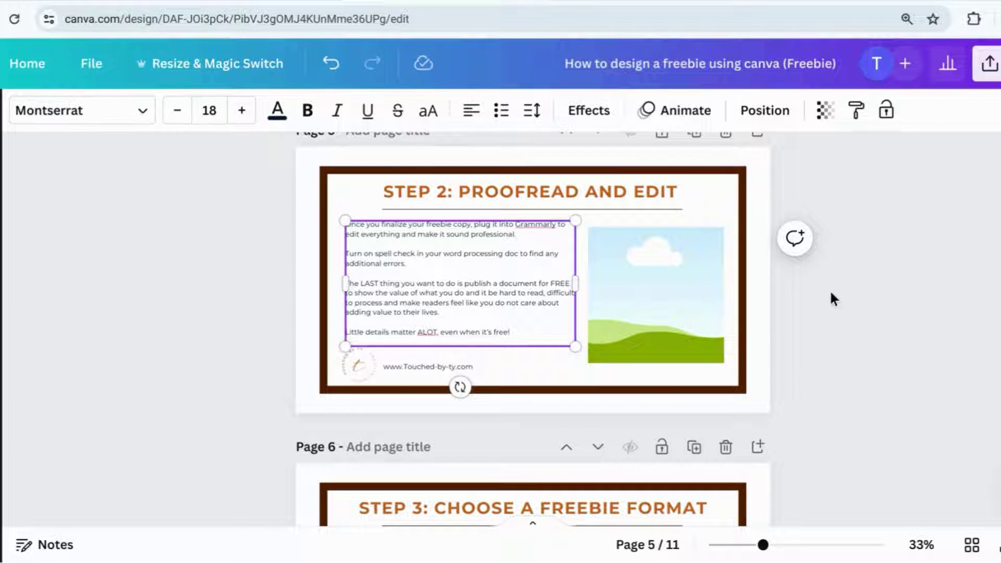
click(847, 297)
click(396, 336)
key(BackSpace)
click(824, 313)
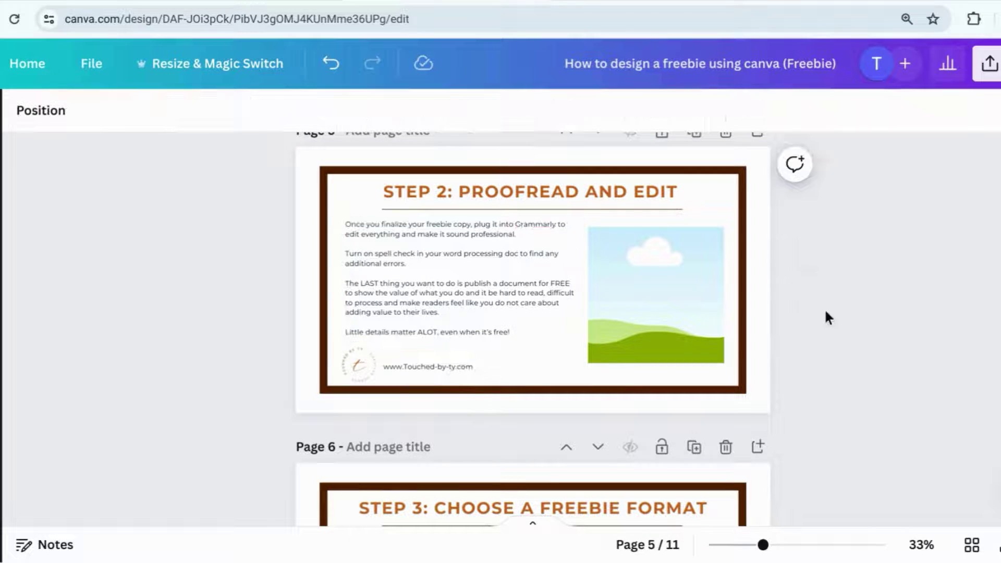
Step: Move the image frame on the Step 2 page up level with the first line of body text
click(705, 300)
drag(659, 295, 661, 289)
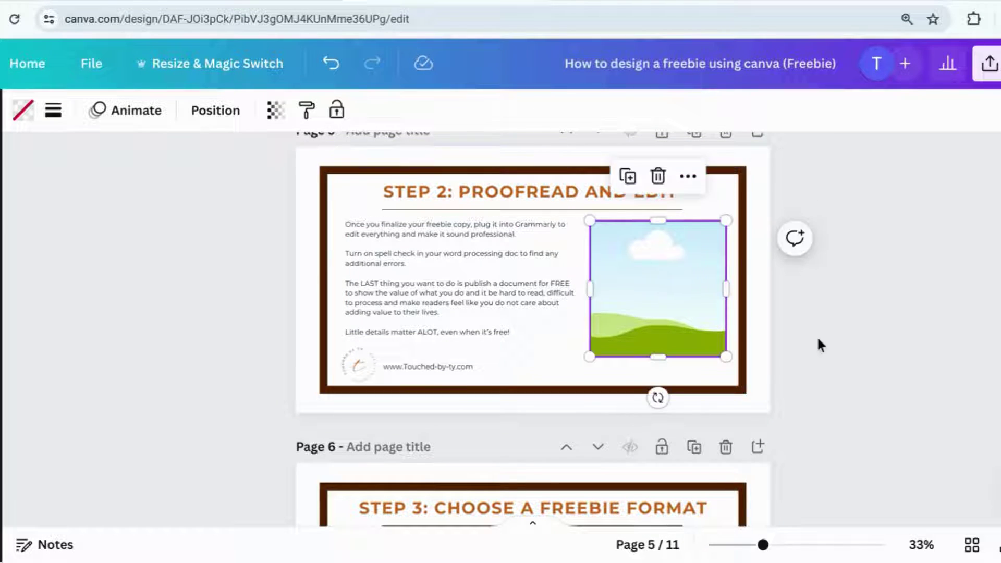
click(817, 344)
Step: In the Step 3 body, delete the opening "It is 100% your decision" sentence and replace "For example, if" with "If"
scroll(960, 340, down, 6)
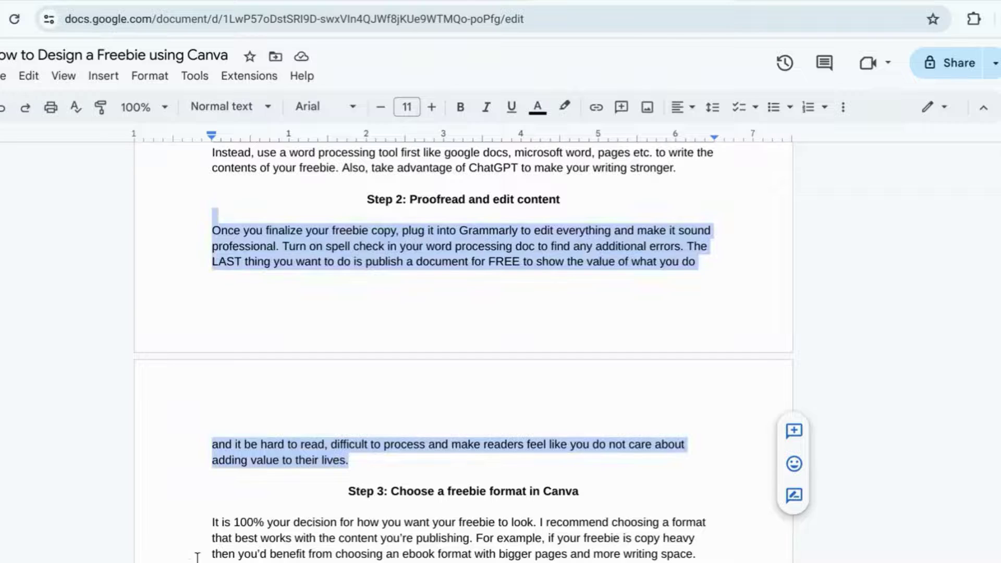
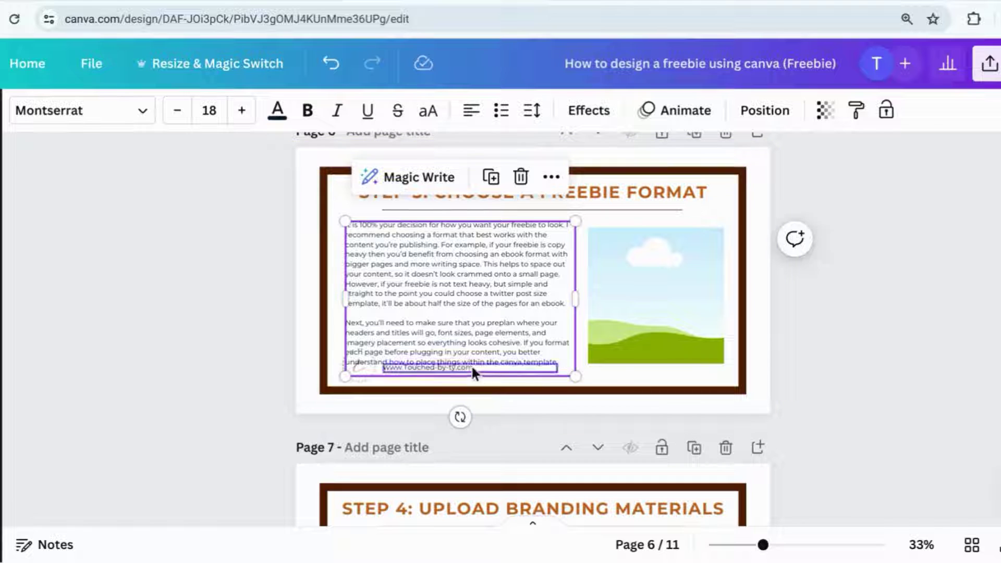
click(567, 228)
drag(567, 225, 346, 225)
key(BackSpace)
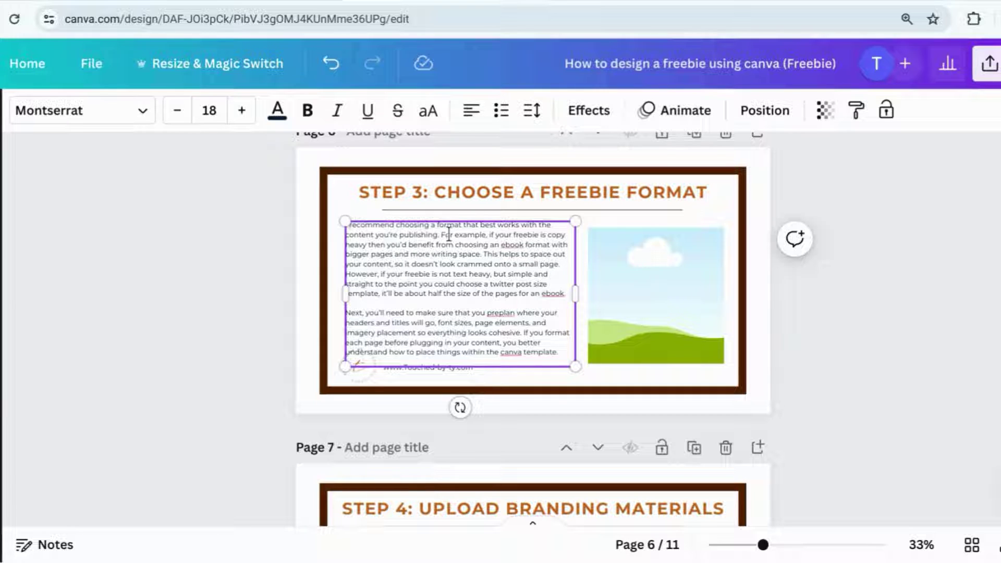
drag(443, 234, 496, 234)
text(I)
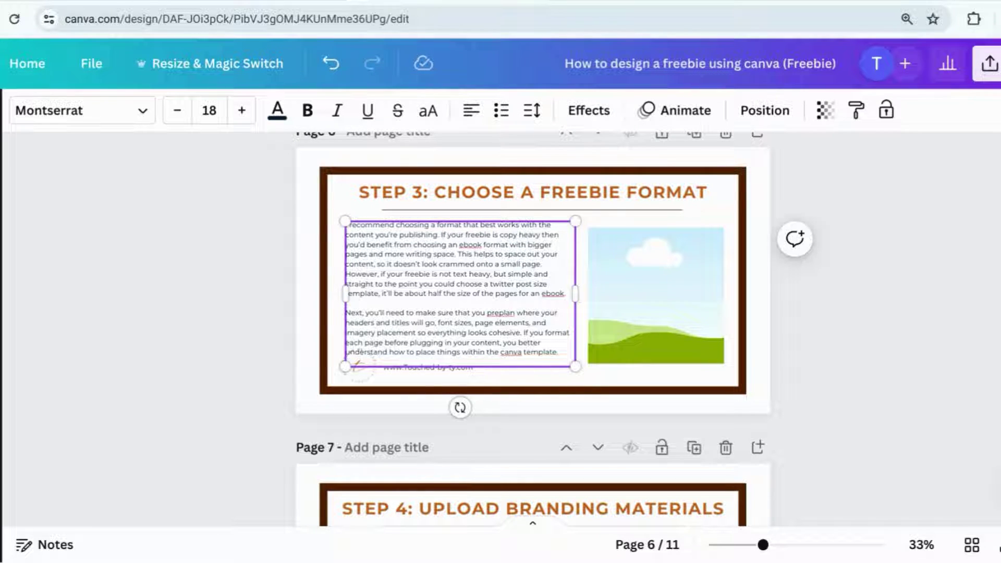
Step: In the Step 3 first paragraph, hyphenate "e-book format" and shorten "This helps to space out your content" to "This spaces out your content"
text(-)
drag(472, 255, 506, 257)
key(BackSpace)
key(Right)
key(Right)
key(Right)
key(Right)
key(Right)
text(s)
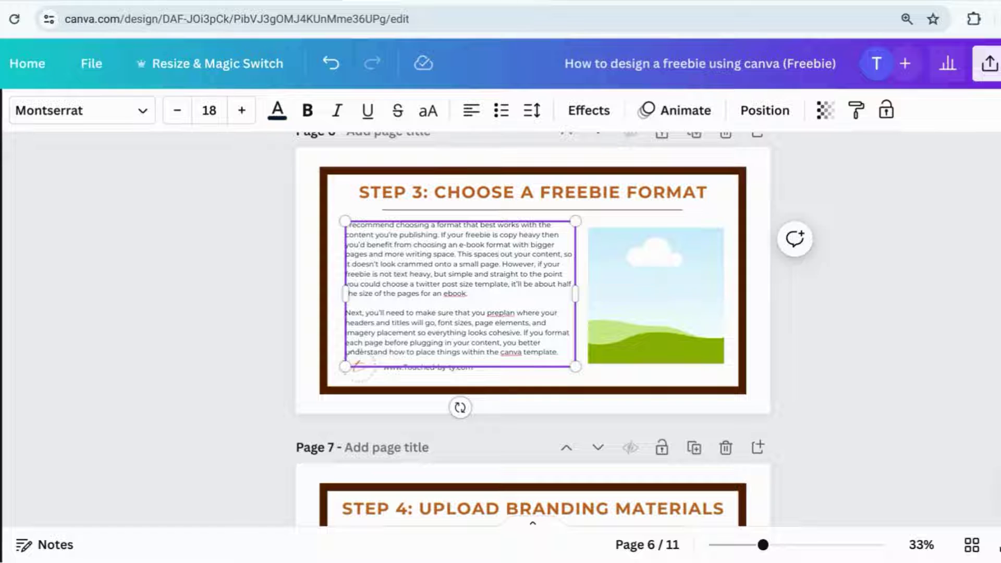
Step: Remove "onto a small page" from the Step 3 body so the sentence ends with "so it doesn't look crammed."
right_click(432, 265)
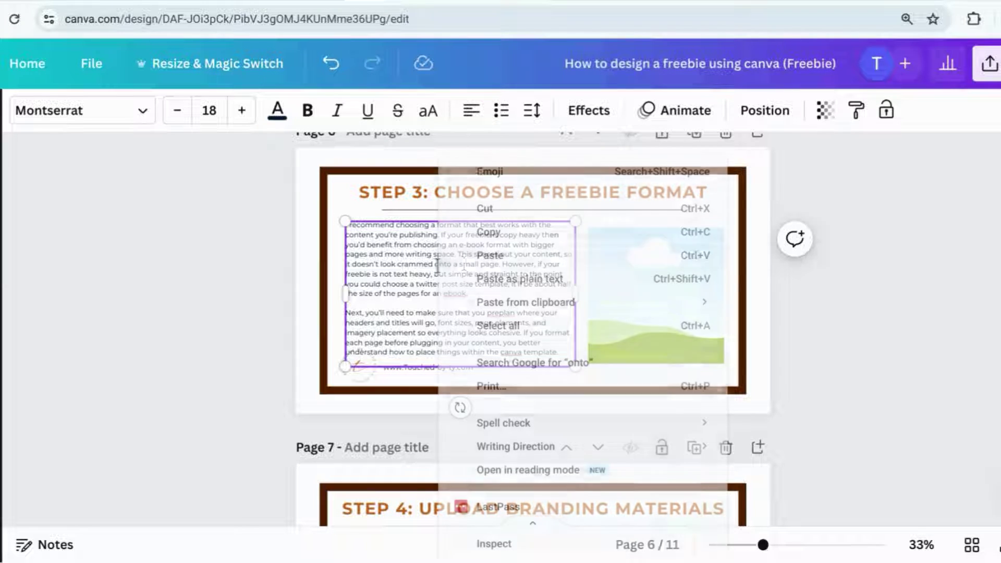
click(456, 261)
click(329, 63)
drag(434, 265, 500, 266)
key(BackSpace)
key(BackSpace)
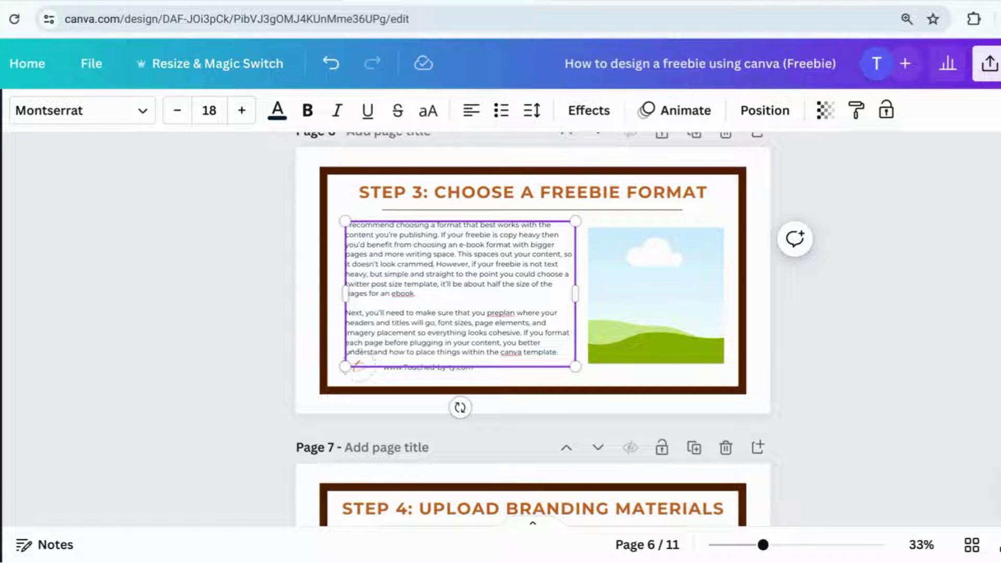
Step: Start the sentence after "crammed" with "If" instead of "However, if" and remove "but simple and straight to the point"
double_click(459, 267)
key(BackSpace)
key(Delete)
key(Delete)
key(Delete)
text(I)
drag(549, 265, 451, 275)
key(BackSpace)
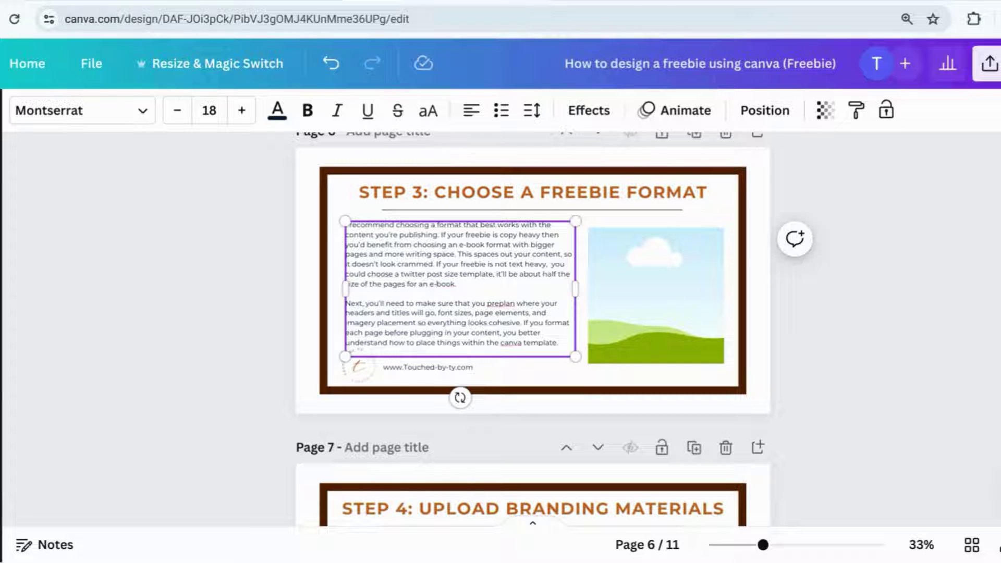
Step: In the second Step 3 paragraph, change "preplan" to "pre-plan" and shorten the imagery wording to "imagery so it's cohesive"
click(500, 303)
text(-)
double_click(389, 323)
key(BackSpace)
double_click(401, 323)
text(it's)
double_click(409, 323)
key(BackSpace)
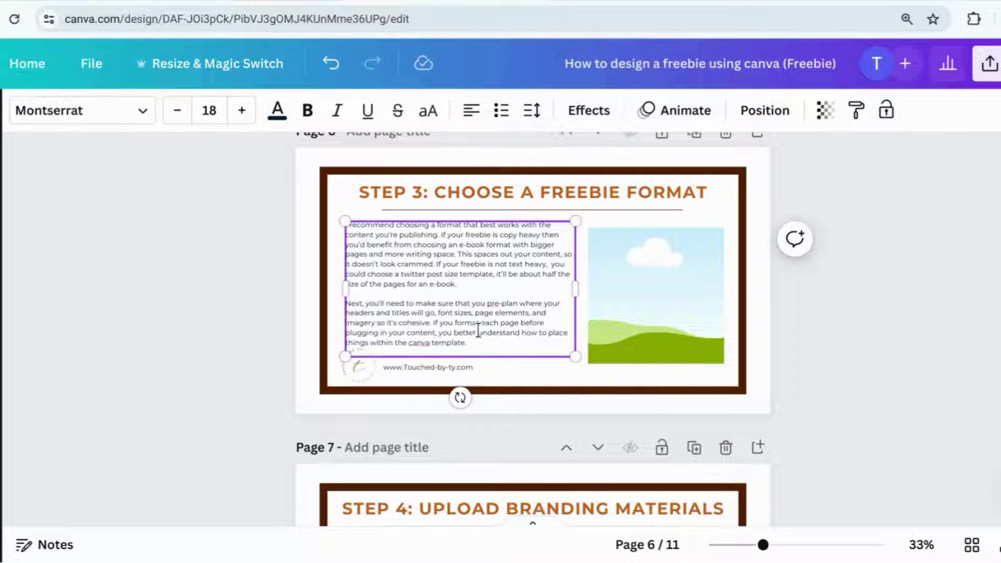
Step: Reword the end of the Step 3 body to "you understand how to design it all."
double_click(460, 334)
key(BackSpace)
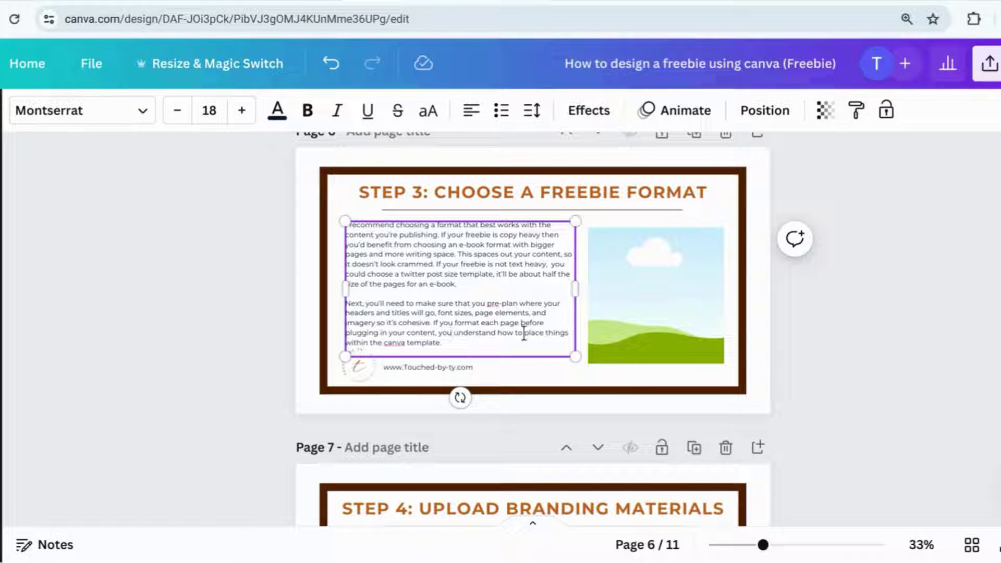
drag(524, 333, 526, 348)
text(design it all.)
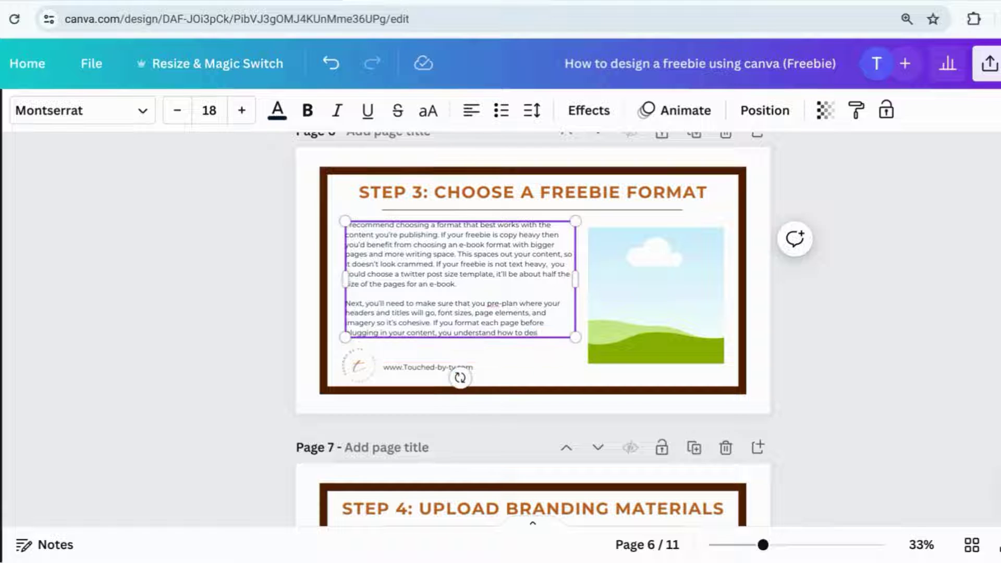
click(889, 330)
Step: Duplicate the Step 3 page and delete the image frame from the copy
click(695, 134)
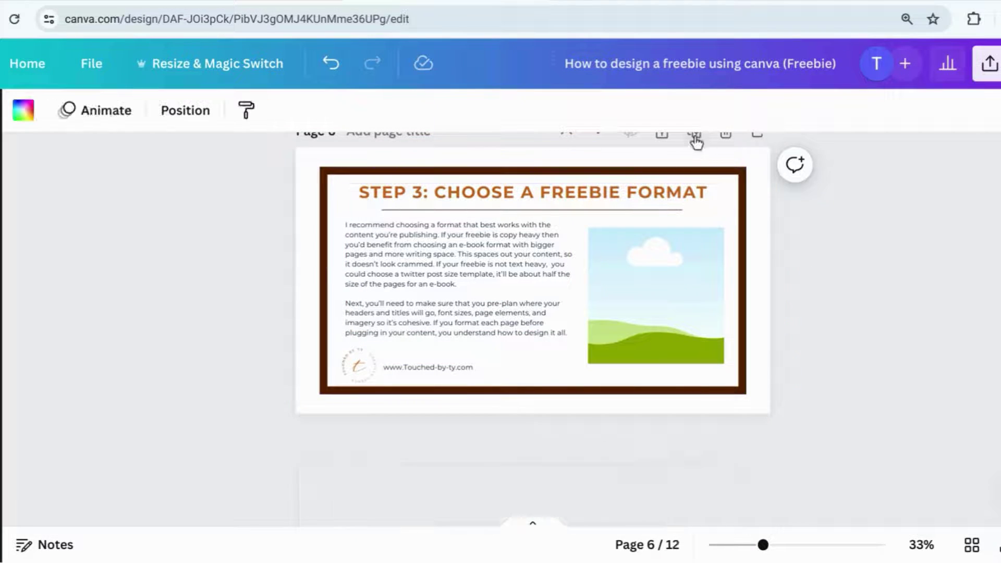
click(659, 300)
key(Delete)
Step: Retitle the duplicated page "WHAT SHOULD YOUR FREEBIE INCLUDE?" and adjust the title box so the heading fits on one line
triple_click(629, 184)
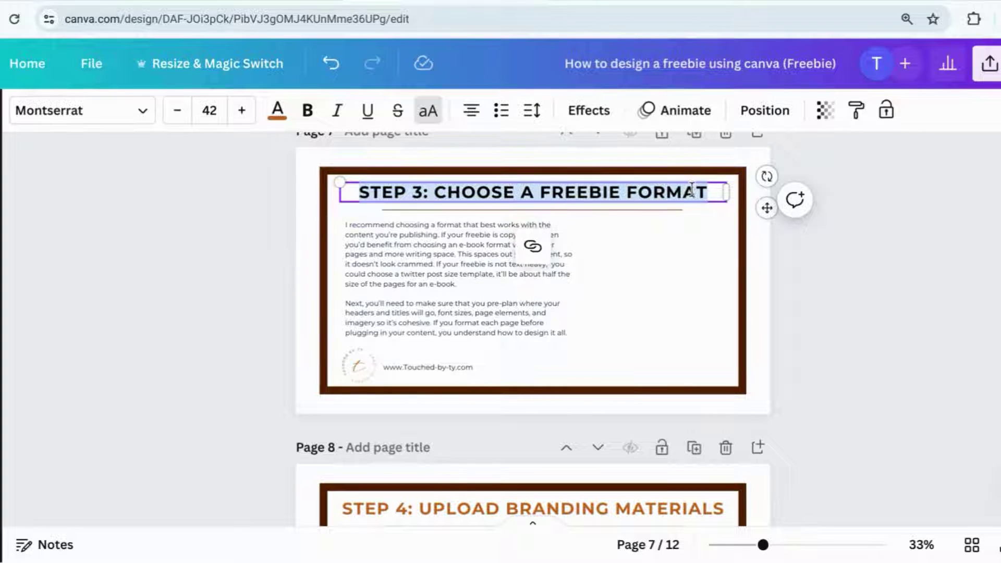
text(WHAT SHOULD YOU)
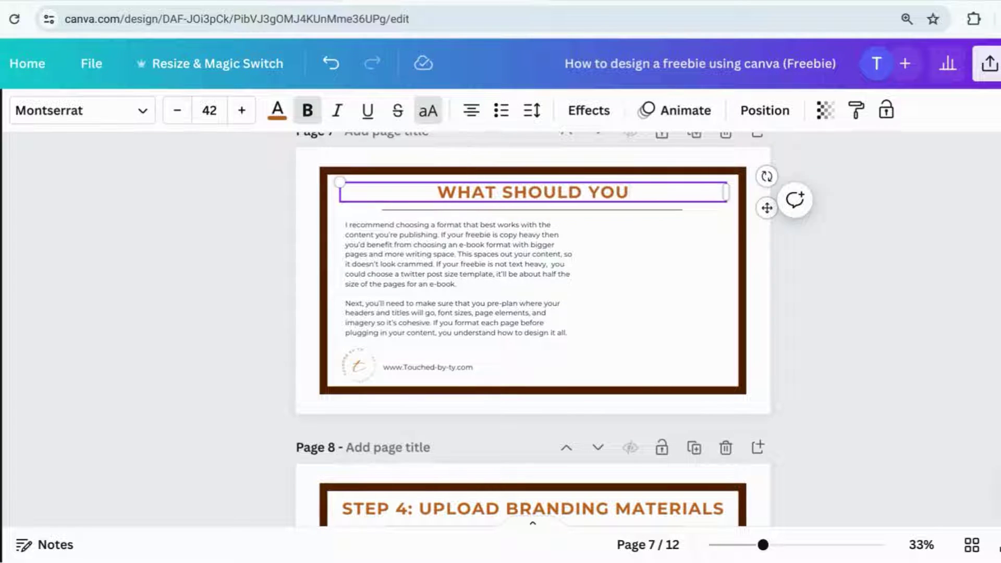
text(R FREEBIE INCLUDE?)
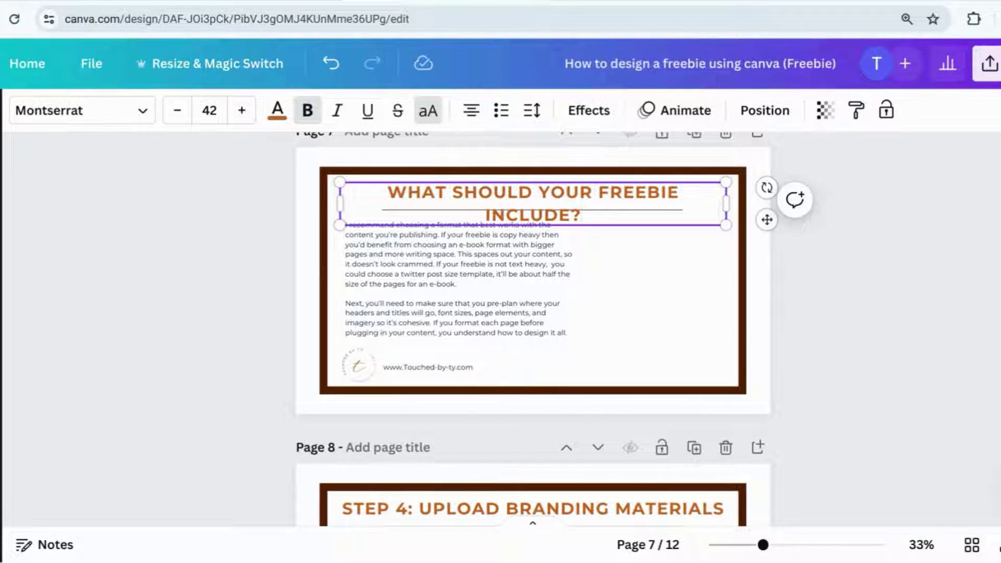
drag(726, 204, 702, 202)
click(887, 263)
click(703, 199)
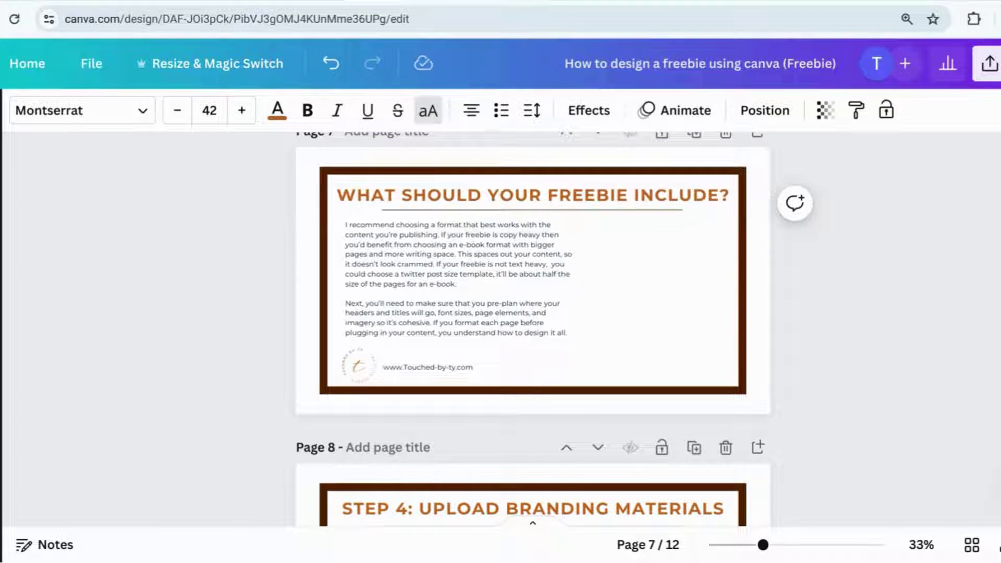
Step: Widen the body text box across the page and copy the "At a minimum, you should always include" list from the Google Doc
click(570, 271)
drag(576, 280, 729, 273)
key(ctrl+Tab)
drag(208, 417, 671, 507)
key(ctrl+c)
key(ctrl+shift+Tab)
click(489, 264)
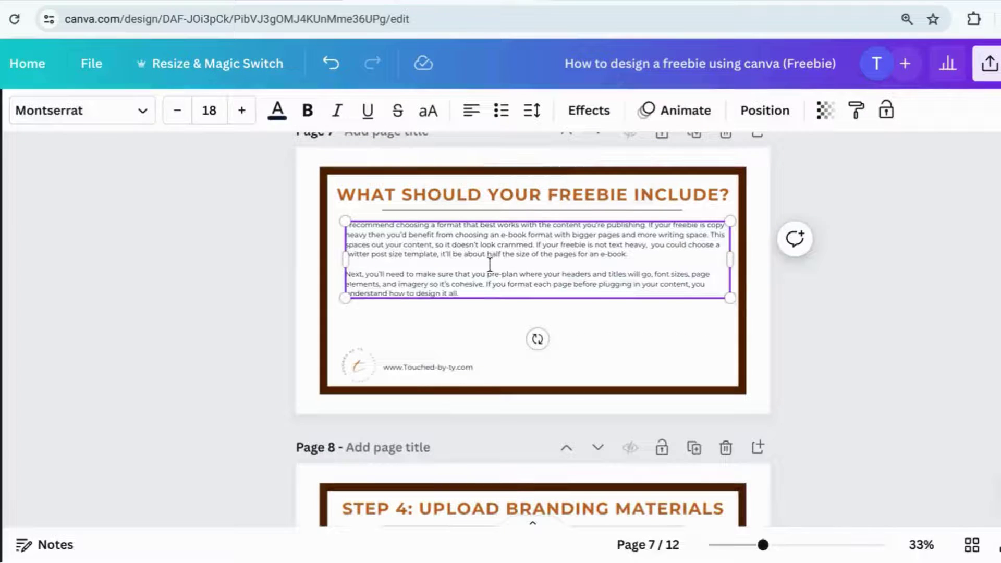
Step: Replace the duplicated body text with the copied list and bold its first line, "At a minimum, you should always include:"
drag(472, 293, 360, 225)
key(BackSpace)
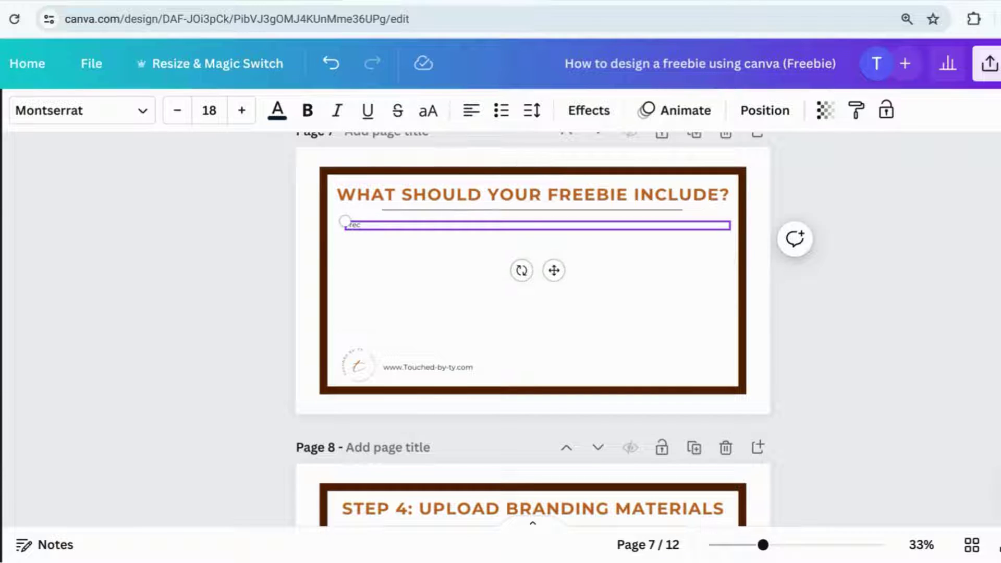
key(ctrl+v)
drag(521, 226, 336, 221)
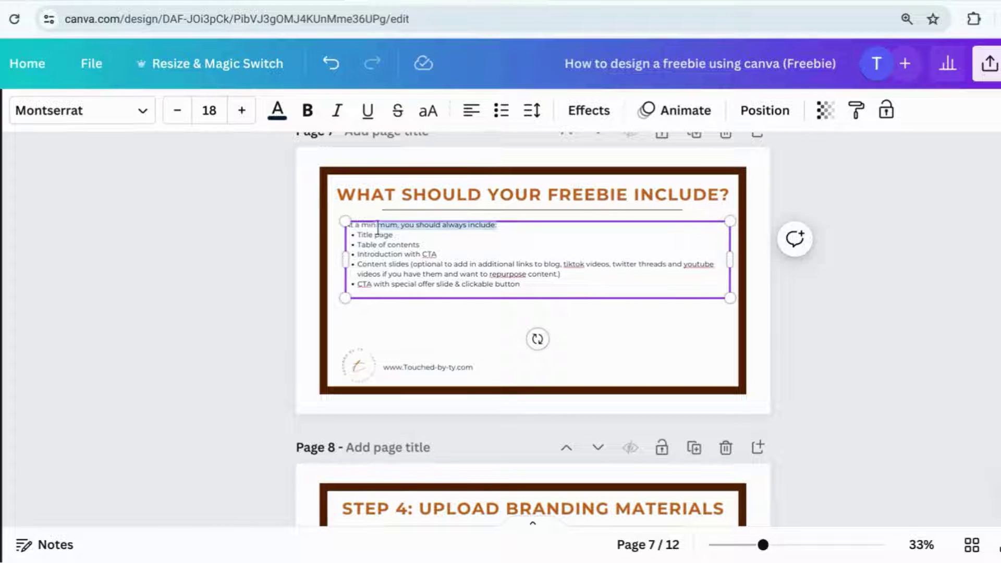
click(310, 111)
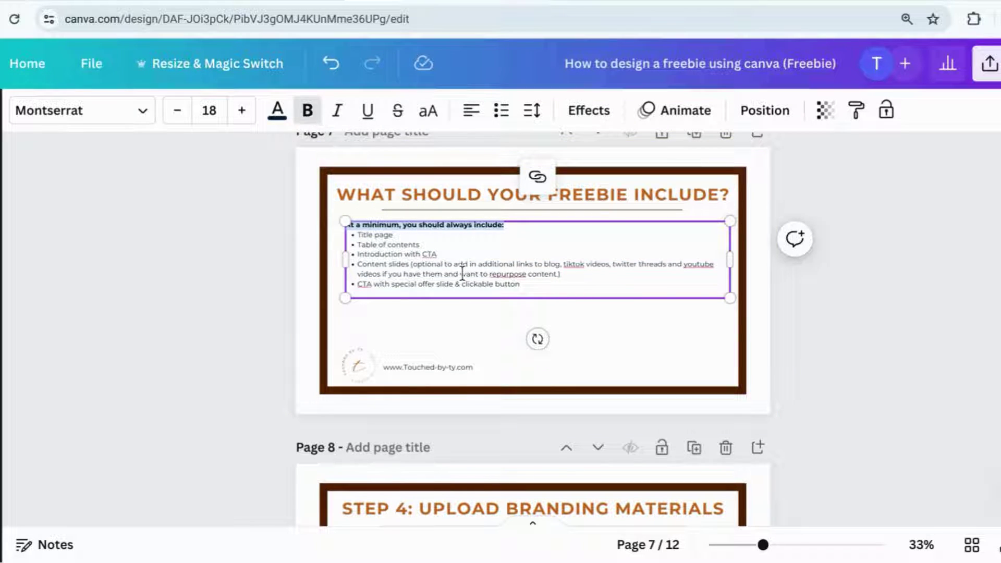
Step: Below the list, add a closing paragraph starting "Without the right elements, pages and contents, your freebie feels incomplete" about incomplete freebies not selling products
click(462, 274)
click(536, 285)
key(Return)
key(Return)
key(Return)
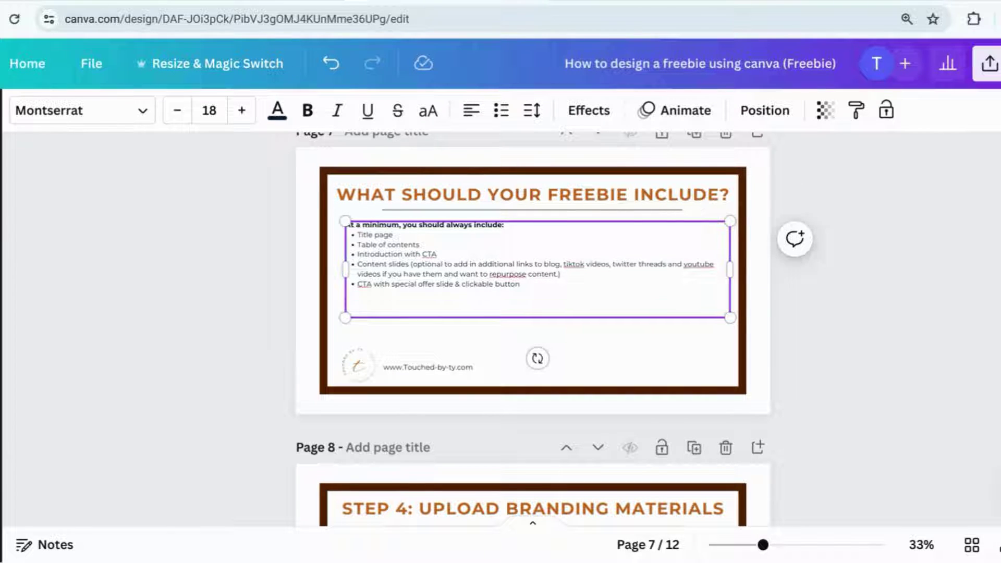
text(Without the right)
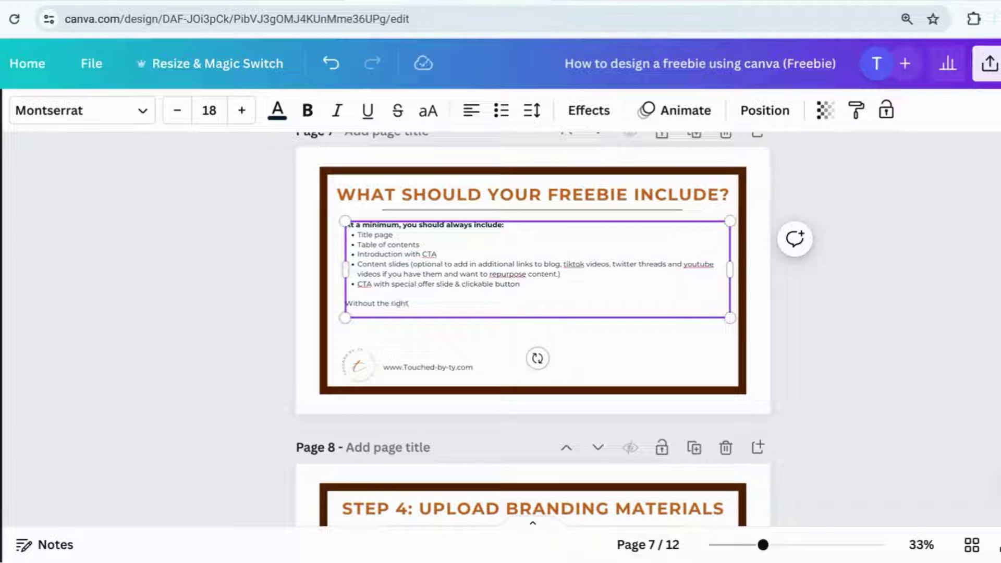
text( elements, pages and contents, your freebie feels incomplete. Incom)
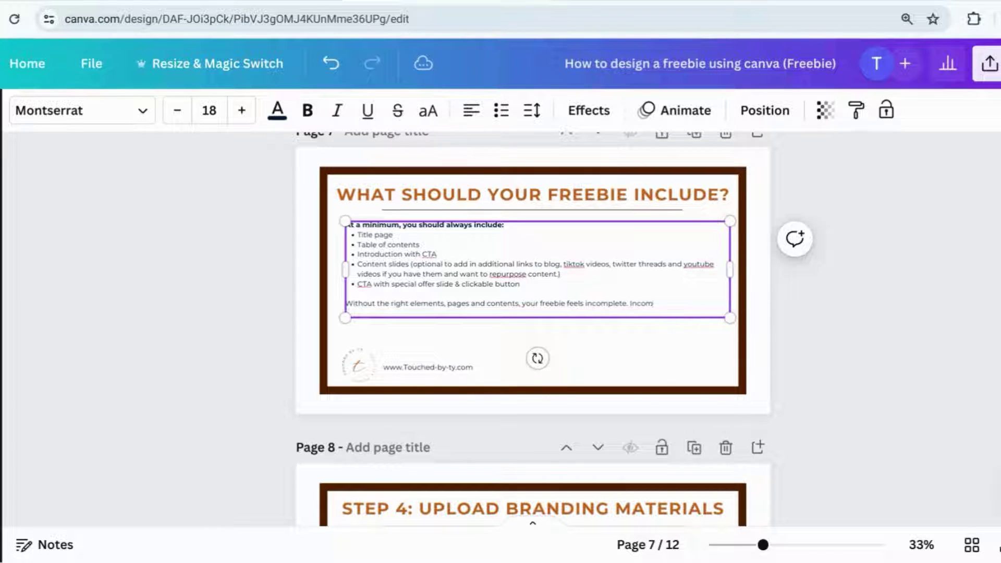
text(OT SELL PRODUCTS. They leave your lead)
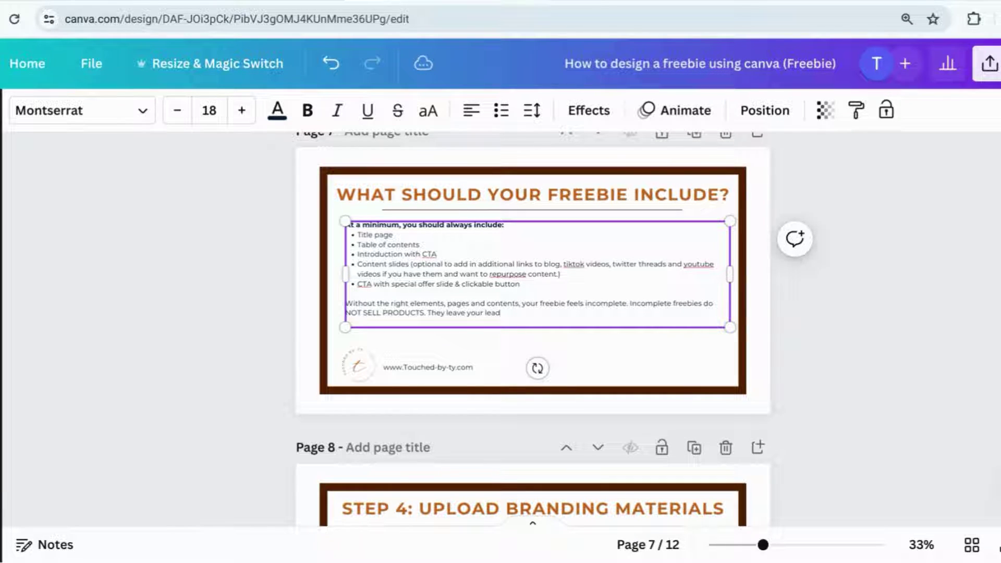
text(terested in anything else you're offering.)
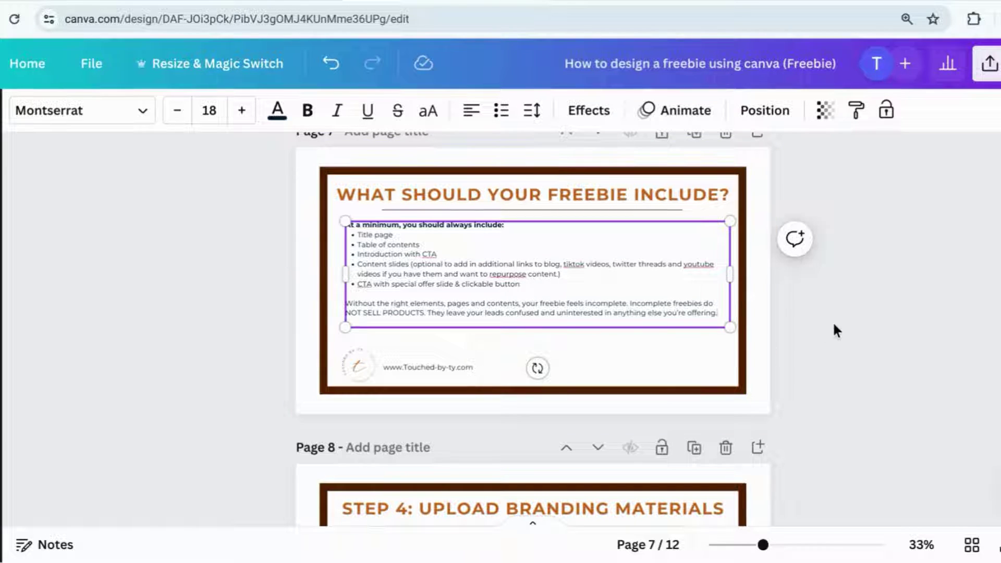
Step: Insert a blank line between "At a minimum, you should always include:" and the bulleted list
click(833, 321)
click(548, 230)
click(924, 347)
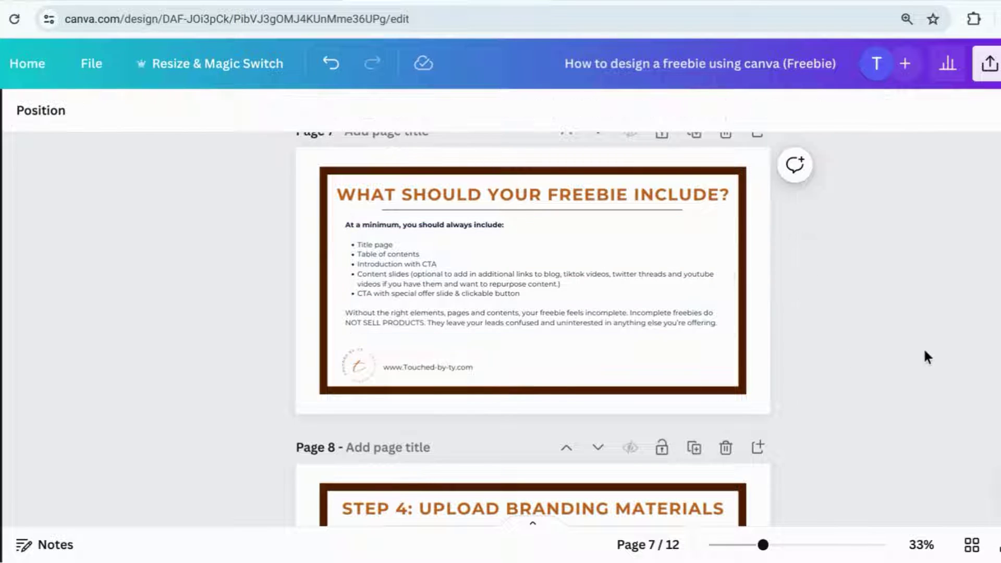
Step: Copy the Step 4 body text about branding materials from the Google Doc and return to the Canva design
key(ctrl+Tab)
scroll(463, 313, down, 5)
scroll(463, 313, up, 1)
click(356, 235)
drag(208, 235, 710, 325)
key(ctrl+c)
key(ctrl+Tab)
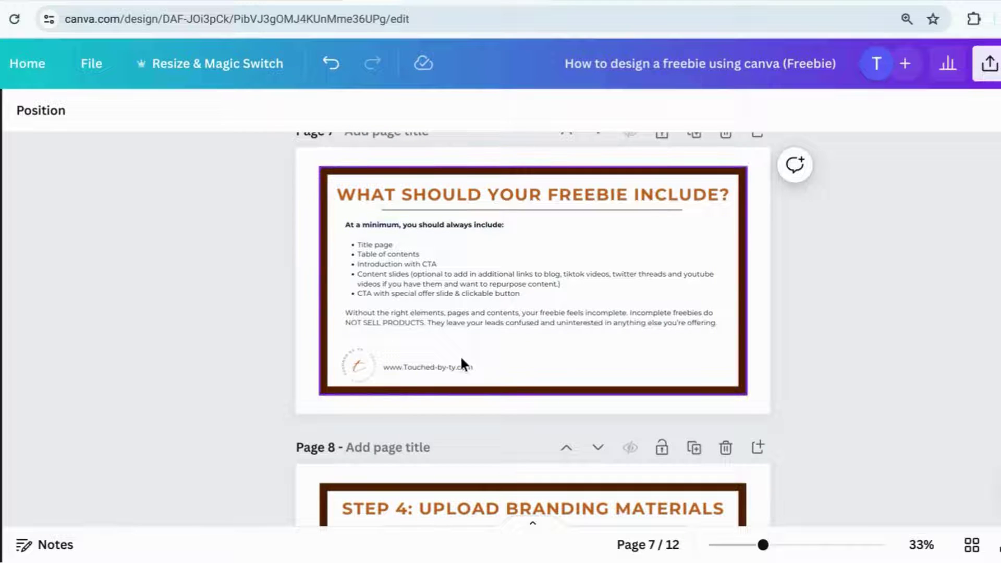
Step: Set the "BODY" placeholder text on the "STEP 4: UPLOAD BRANDING MATERIALS" page to font size 18
scroll(462, 363, down, 5)
click(374, 195)
click(221, 112)
text(18)
key(Return)
Step: Replace the Step 4 placeholder with the copied body text and start a new paragraph at "Your subs shouldn't download"
double_click(360, 191)
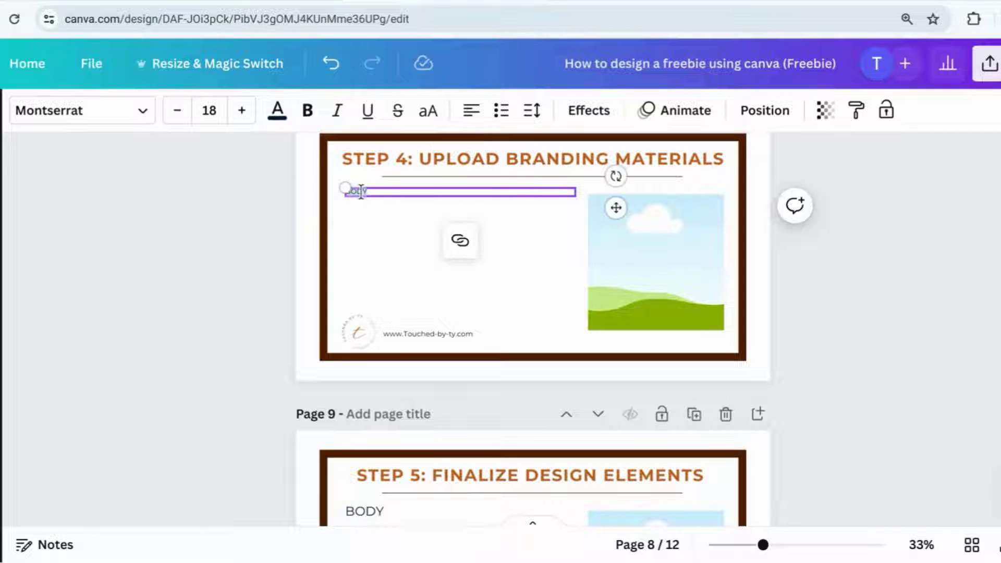
key(ctrl+v)
click(480, 221)
key(Return)
key(Return)
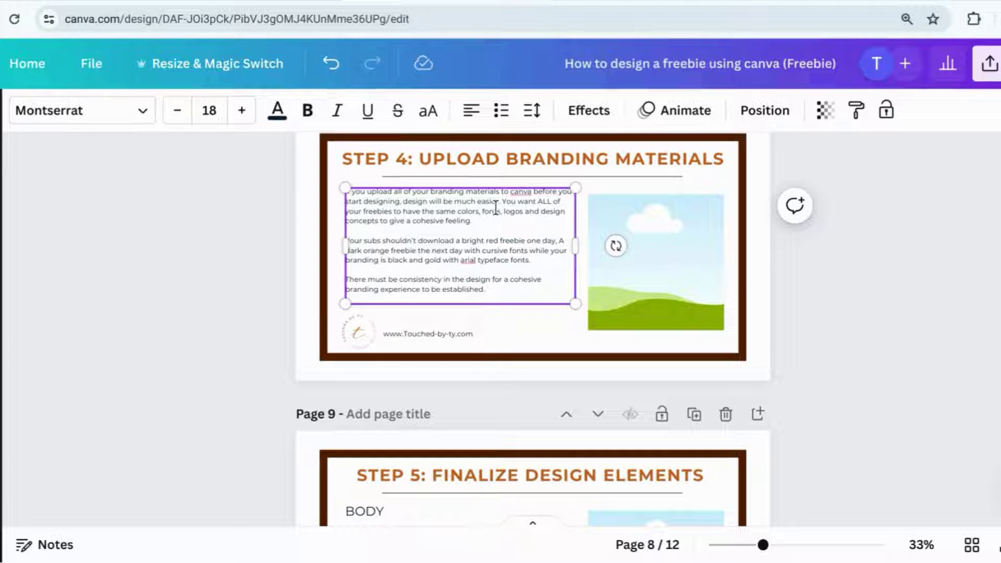
Step: Capitalize the words "Arial" and "Canva" in the Step 4 body text
right_click(469, 264)
click(568, 181)
right_click(469, 264)
click(436, 262)
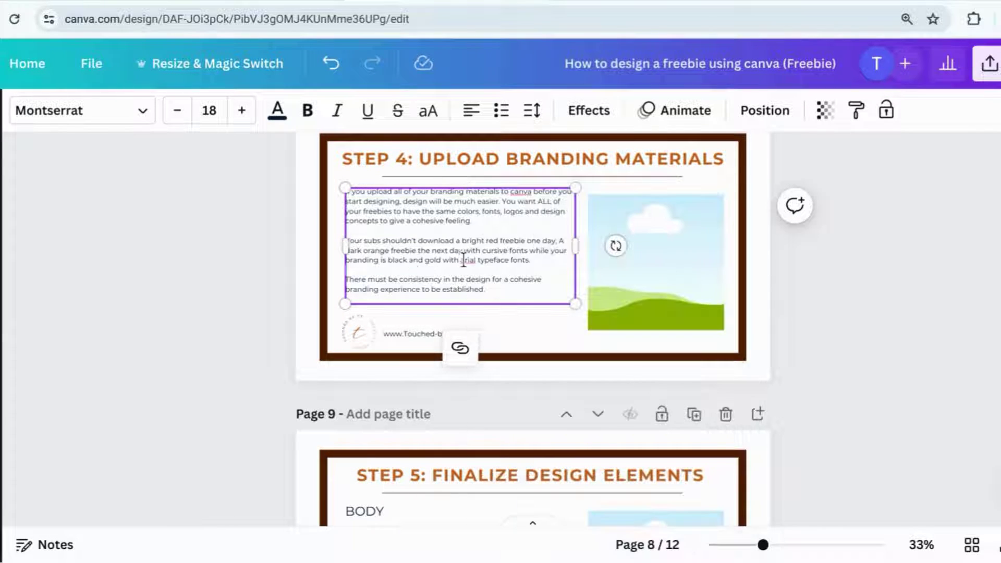
click(462, 259)
key(BackSpace)
text(A)
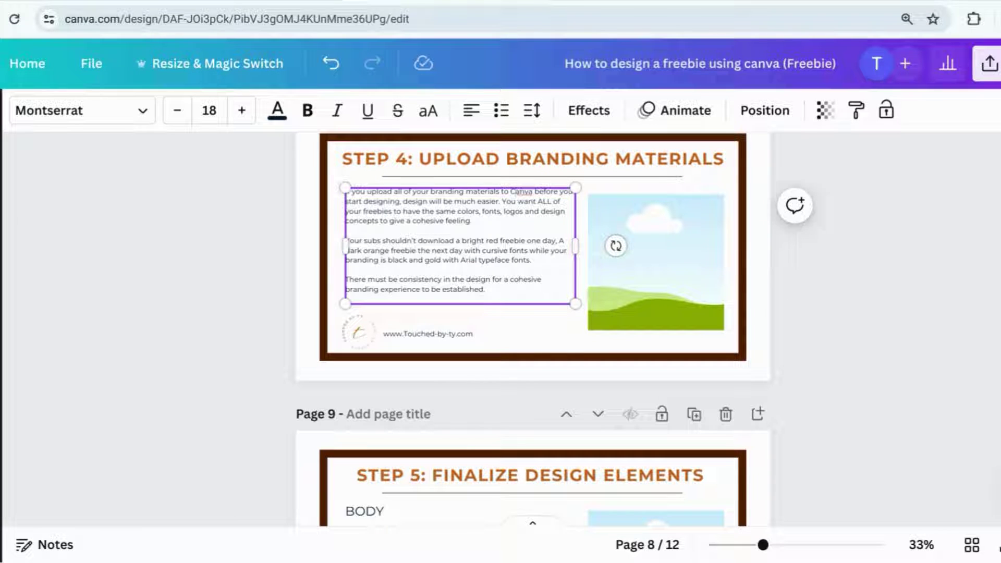
click(820, 346)
Step: Copy the Step 5 body text about design elements and format from the Google Doc and return to the Canva design
scroll(820, 346, down, 3)
scroll(532, 323, down, 3)
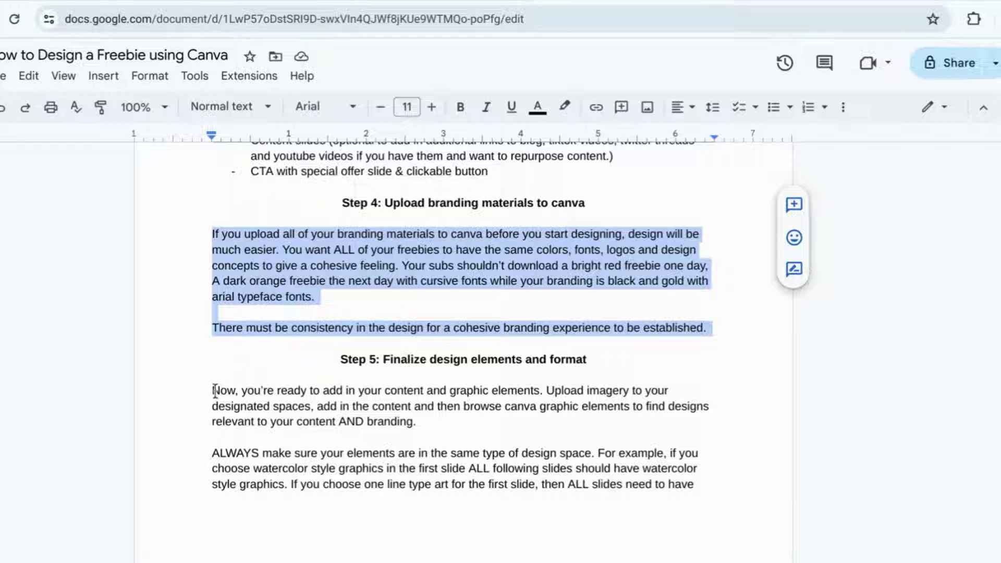
click(417, 375)
scroll(412, 382, down, 5)
scroll(594, 541, up, 2)
drag(597, 534, 210, 189)
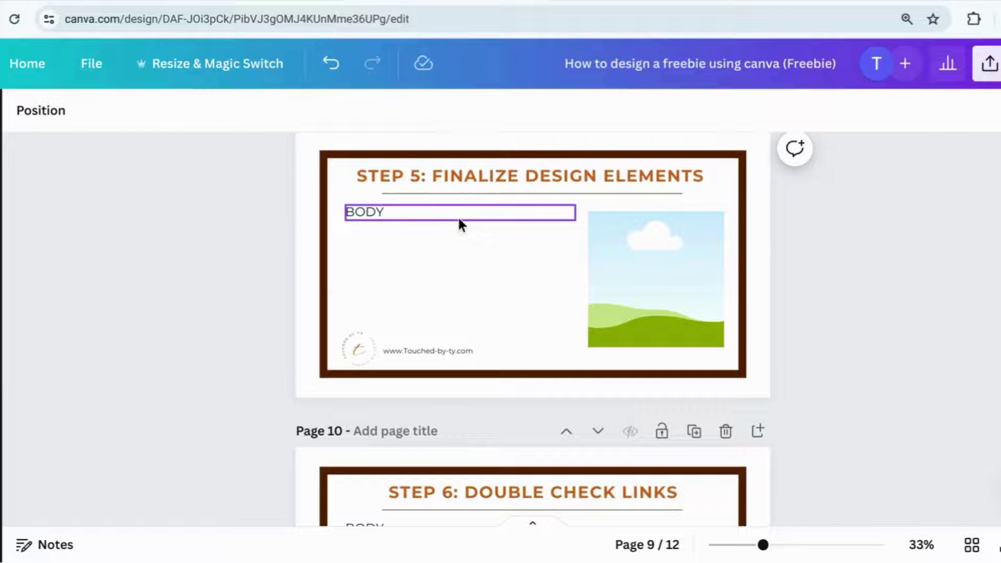
Step: Replace the "BODY" placeholder on the "STEP 5: FINALIZE DESIGN ELEMENTS" page with the copied text and reduce its font size to match the Step 4 body
click(454, 215)
double_click(397, 224)
key(ctrl+v)
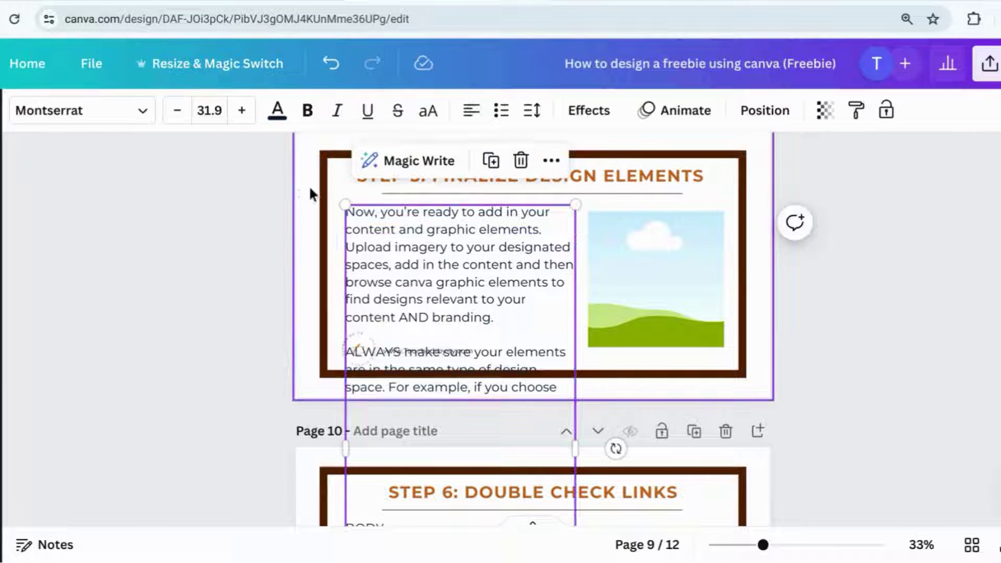
click(209, 110)
click(210, 366)
Step: Delete the Step 5 page's photo frame and widen the body text box across the freed space
click(677, 308)
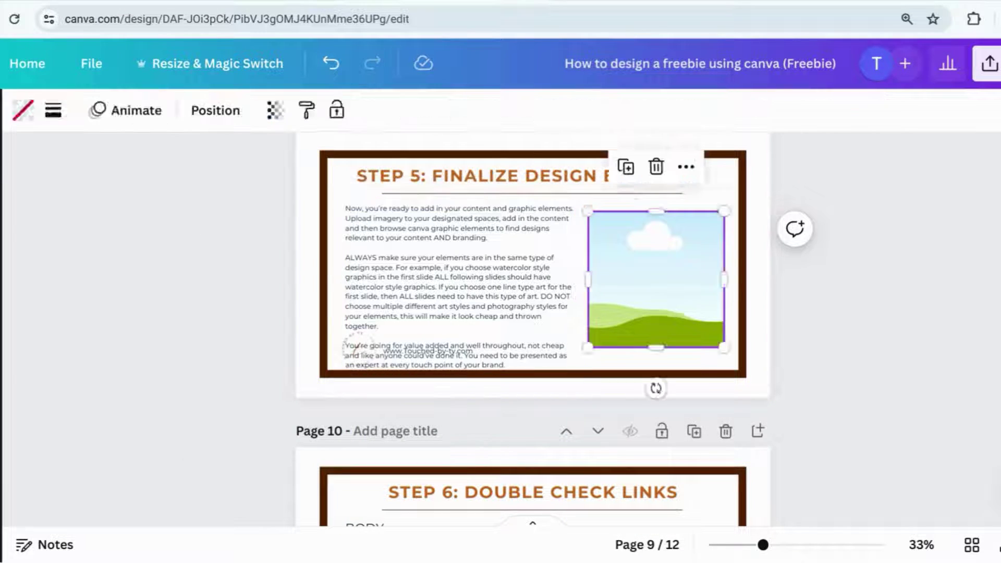
key(Delete)
click(537, 270)
drag(574, 293, 729, 299)
click(837, 341)
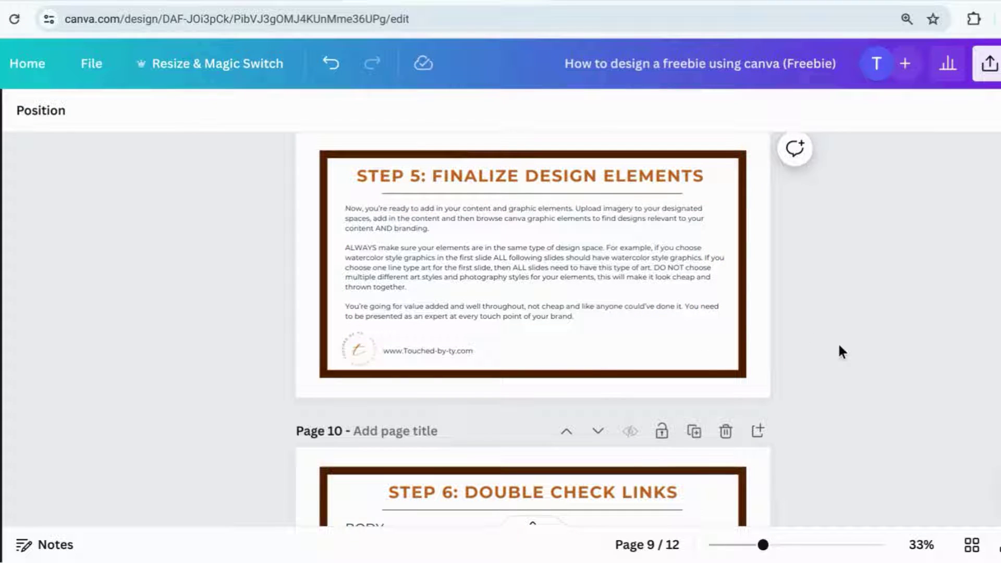
Step: Copy the Step 6 body text about double-checking buttons and links from the Google Doc and return to the Canva design
scroll(839, 350, down, 5)
scroll(839, 350, up, 1)
key(ctrl+Tab)
scroll(337, 303, down, 7)
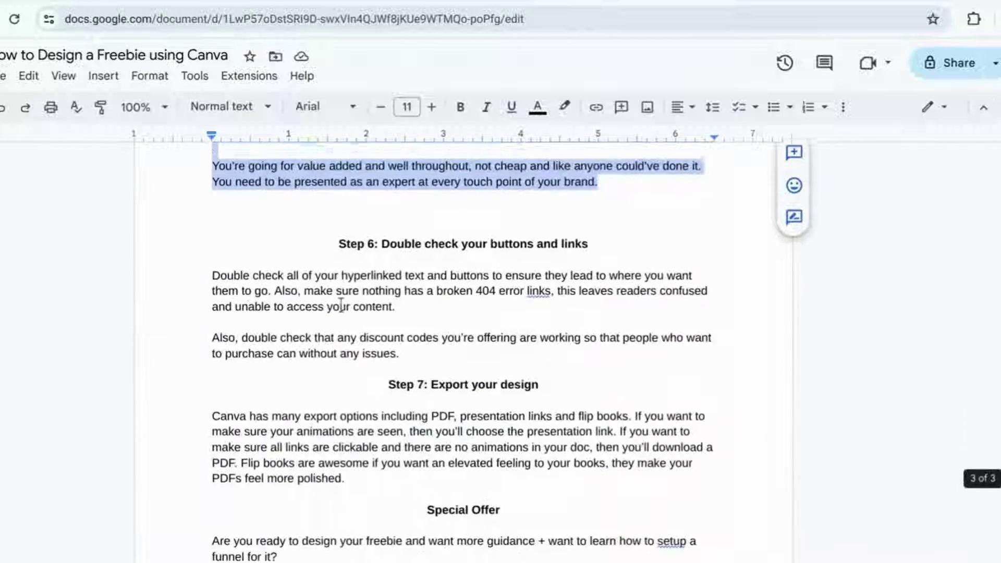
drag(406, 355, 200, 284)
key(ctrl+c)
key(ctrl+Tab)
Step: Set the "BODY" placeholder on the "STEP 6: DOUBLE CHECK LINKS" page to font size 18 and replace it with the copied text
click(446, 265)
click(208, 110)
text(18)
key(Return)
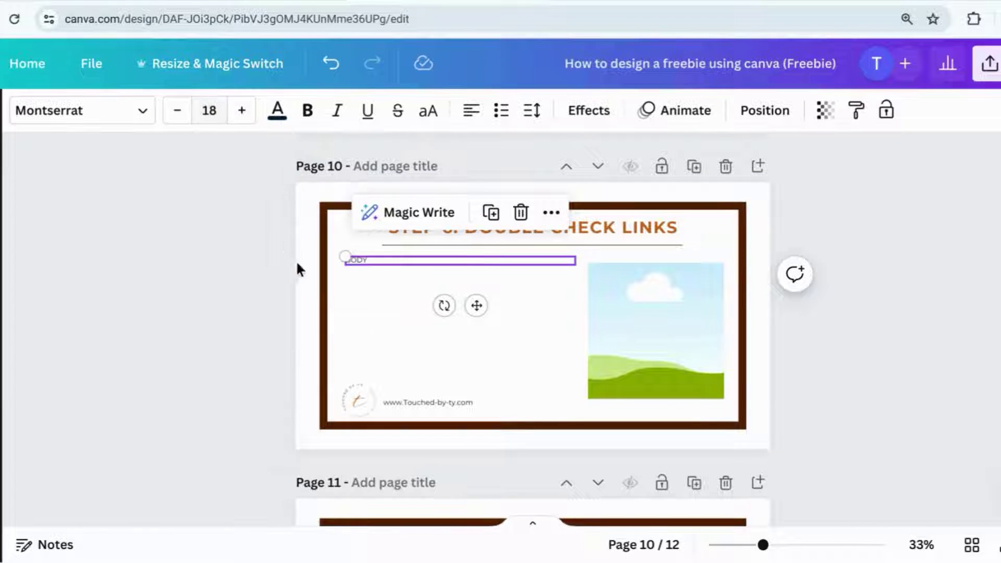
double_click(384, 256)
key(ctrl+v)
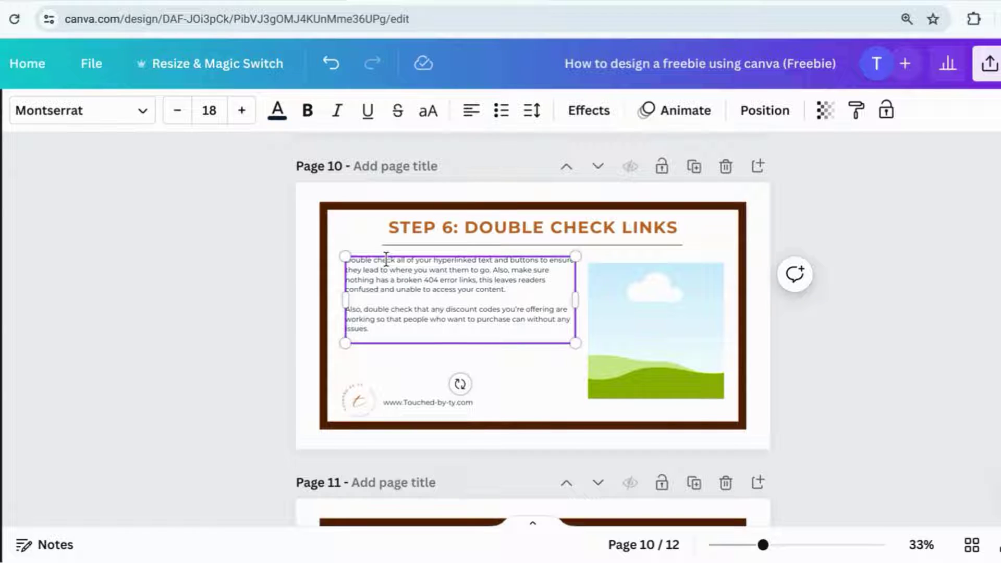
Step: Start a new paragraph at "Also, make sure nothing has a broken 404 error" in the Step 6 body text
click(494, 272)
key(Return)
key(Return)
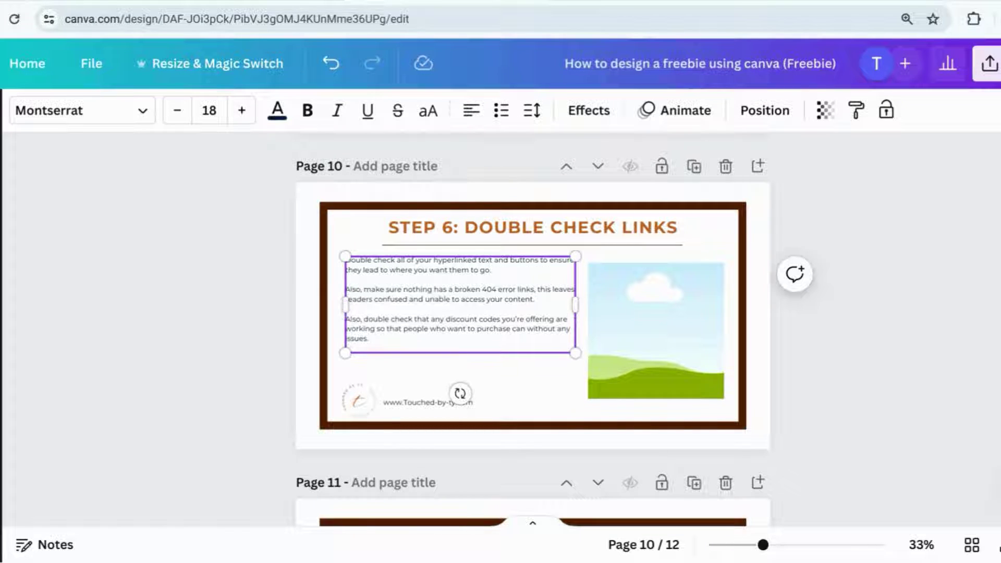
click(862, 341)
Step: Move the Step 6 page's photo frame up slightly to line up with the top of the body text
click(607, 301)
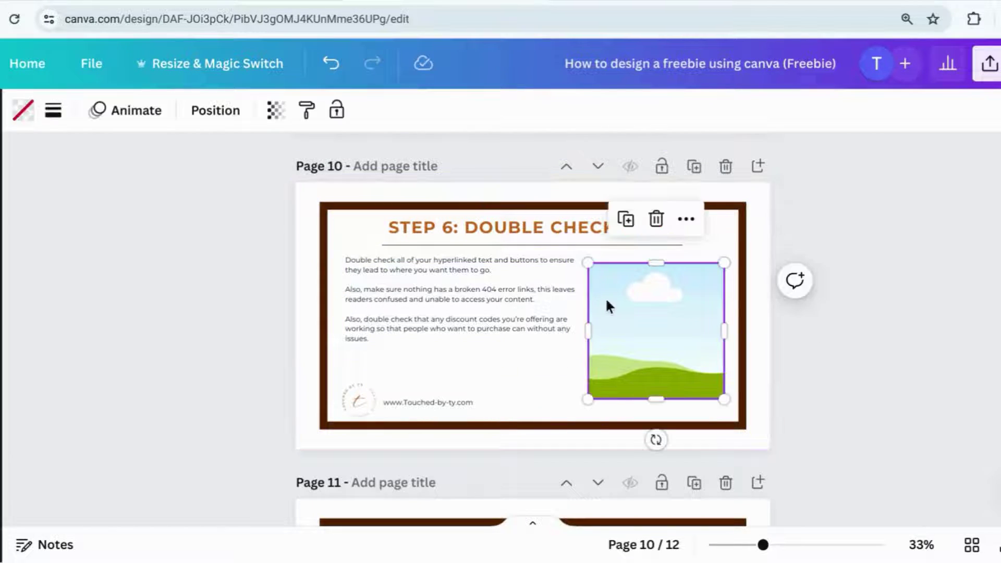
drag(606, 301, 603, 294)
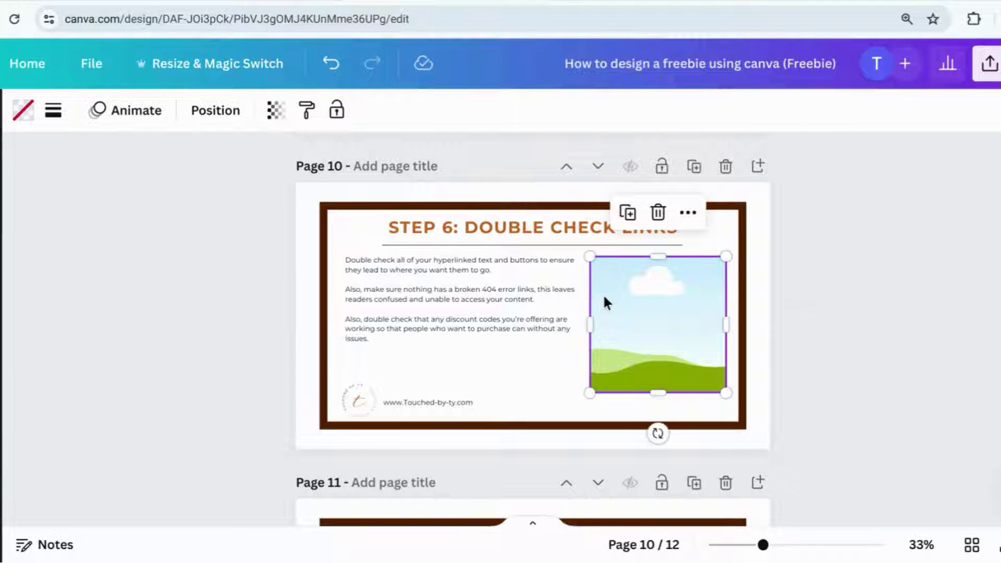
click(822, 331)
Step: Copy the Step 7 body text about export options from the Google Doc and return to the Canva design
key(ctrl+Tab)
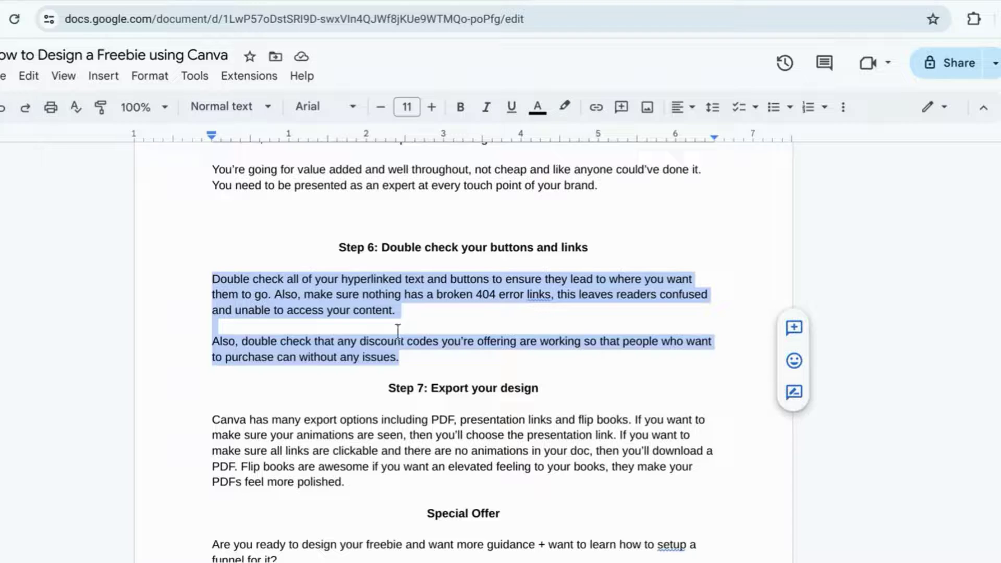
scroll(367, 326, down, 3)
drag(363, 303, 212, 234)
key(ctrl+c)
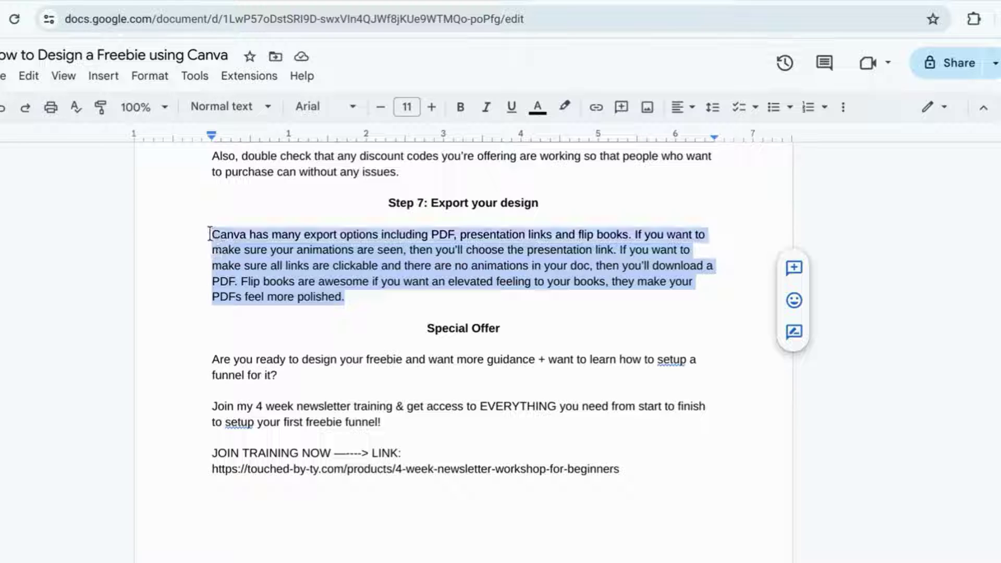
key(ctrl+Tab)
scroll(459, 408, down, 5)
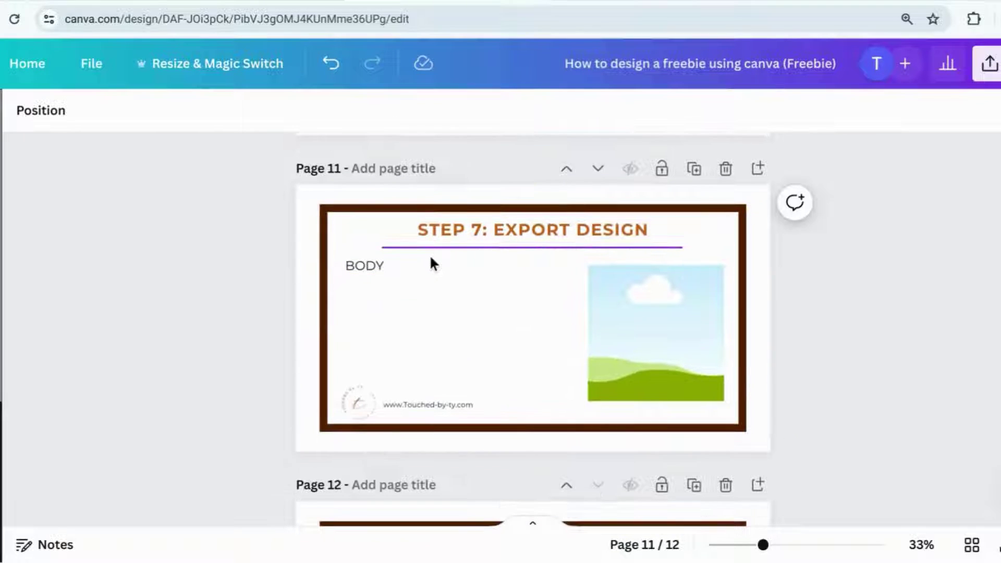
Step: Replace the "BODY" placeholder on the "STEP 7: EXPORT DESIGN" page with the copied text and set its font size to 18
click(417, 265)
double_click(409, 267)
key(ctrl+v)
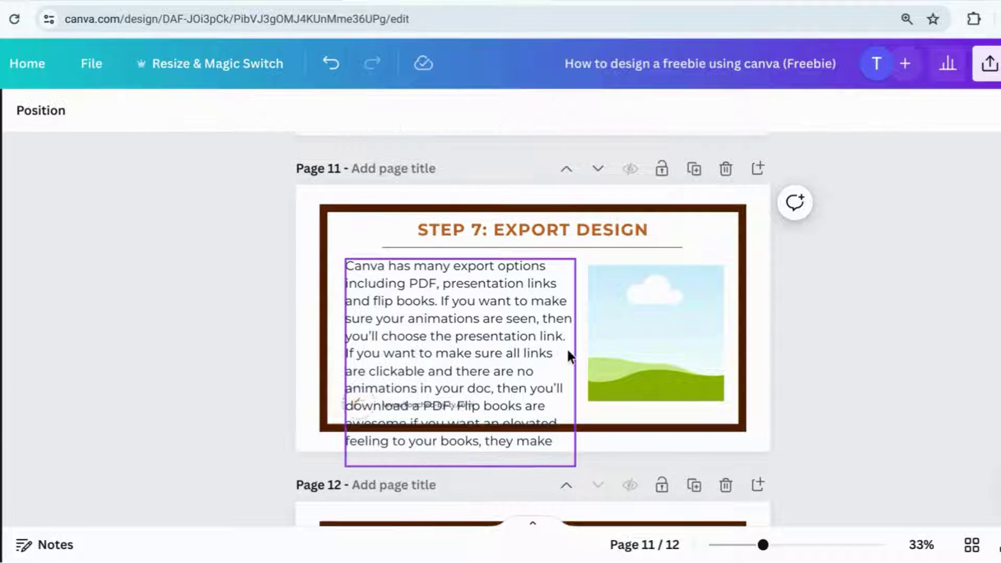
click(211, 110)
text(18)
key(Return)
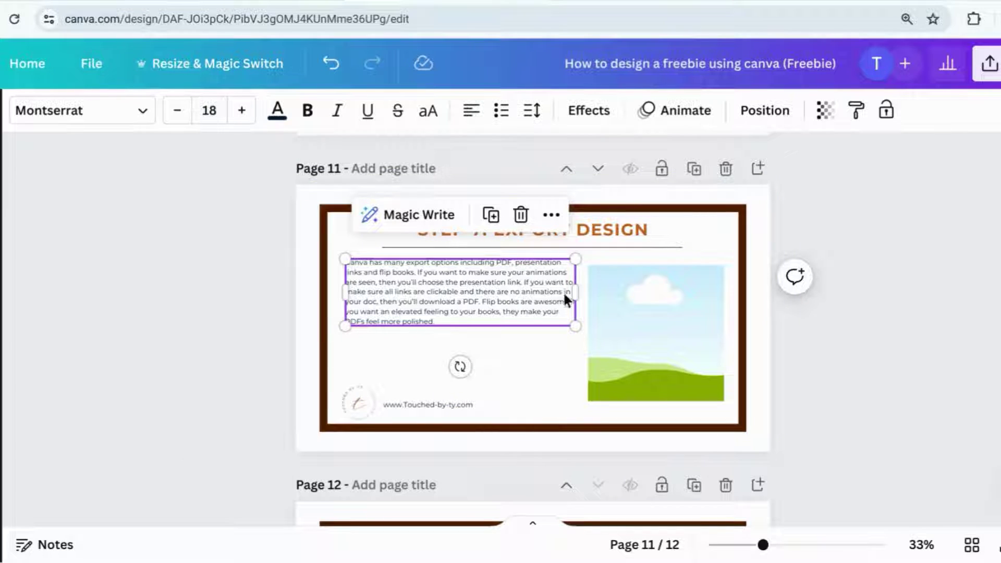
Step: Split the Step 7 body into four paragraphs, with breaks before "Flip books" and before both "If you want to make sure" sentences
click(483, 302)
key(Return)
key(Return)
click(523, 282)
key(Return)
key(Return)
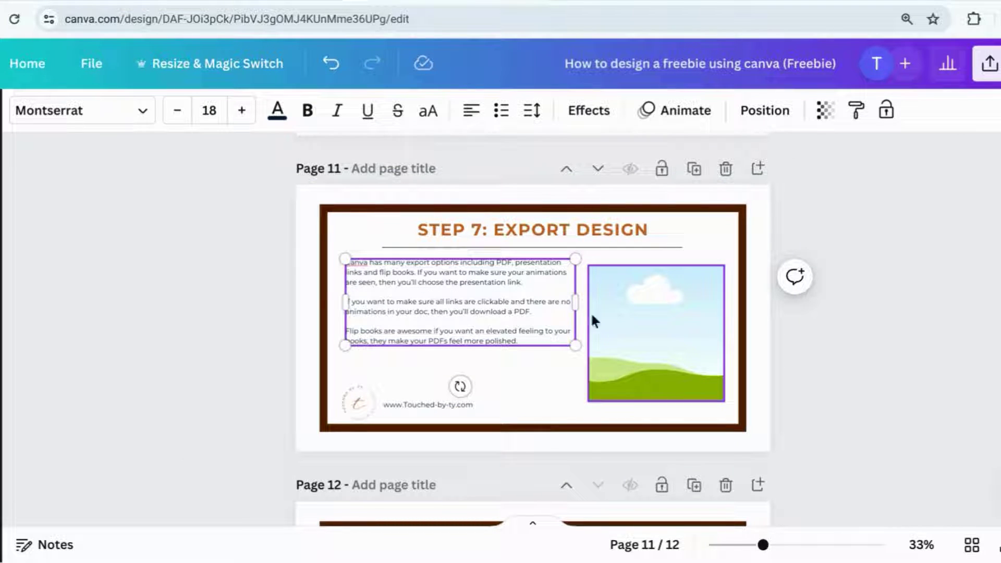
click(417, 272)
key(Return)
key(Return)
click(204, 362)
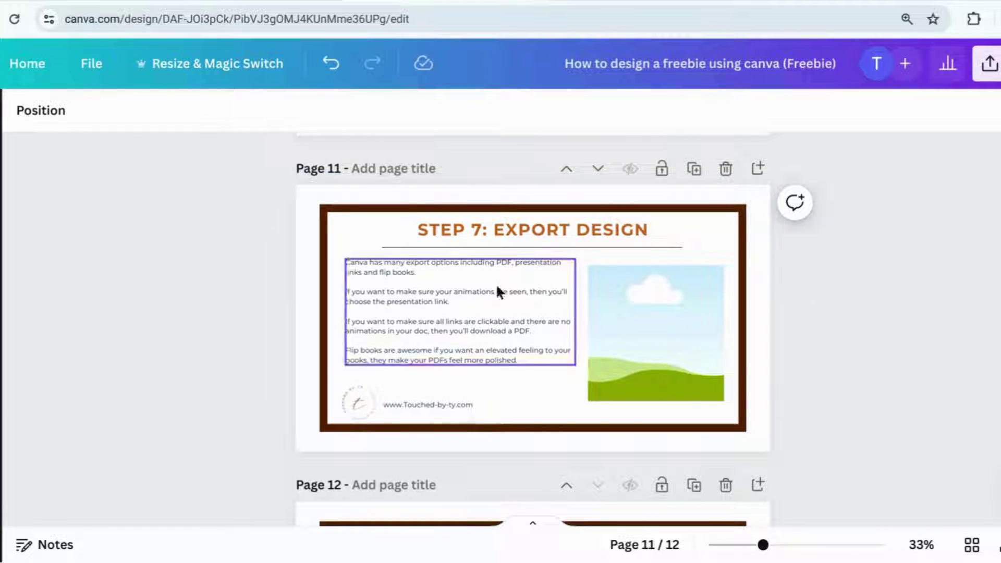
Step: Nudge the Step 7 page's photo frame up slightly to line up with the body text
click(626, 326)
key(Up)
key(Up)
key(Up)
key(Up)
key(Up)
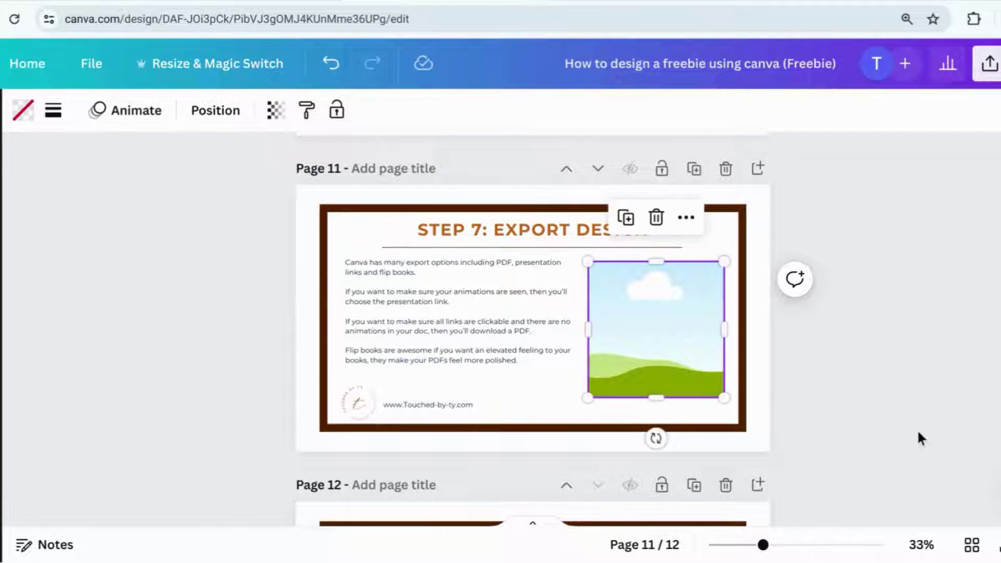
click(918, 432)
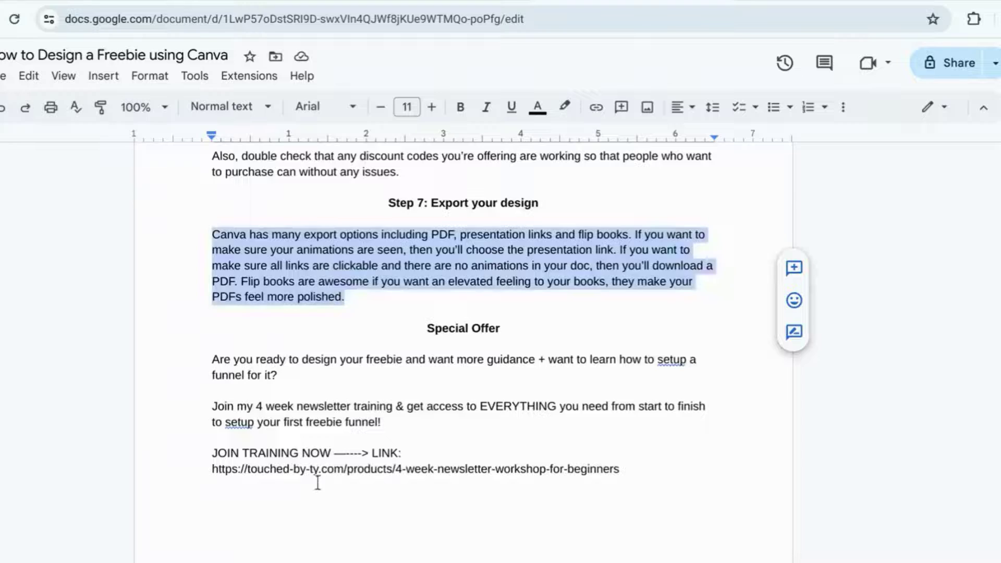
Step: Copy the two Special Offer paragraphs above the training link from the Google Doc and return to the Canva design
scroll(318, 480, down, 2)
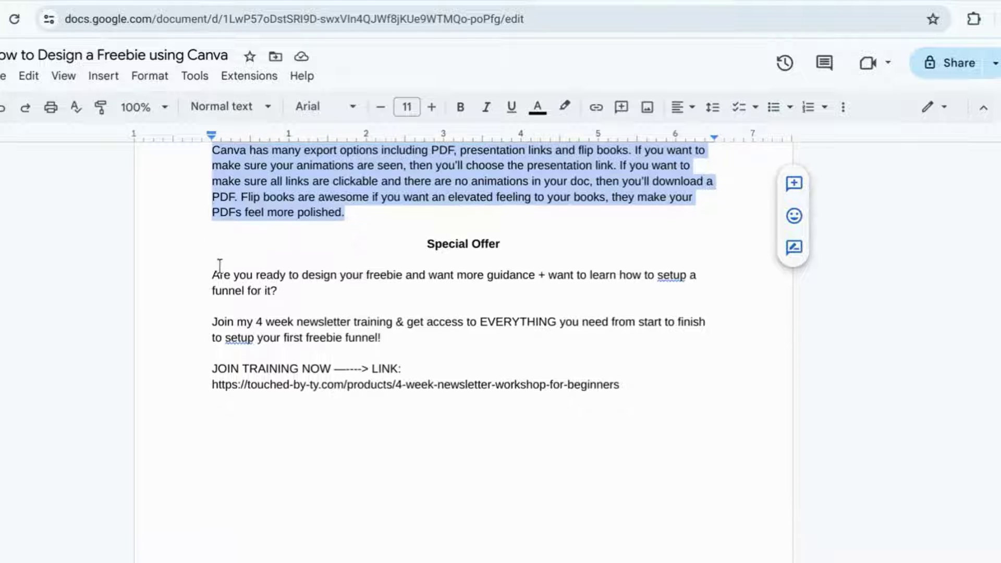
drag(214, 276, 392, 338)
key(ctrl+c)
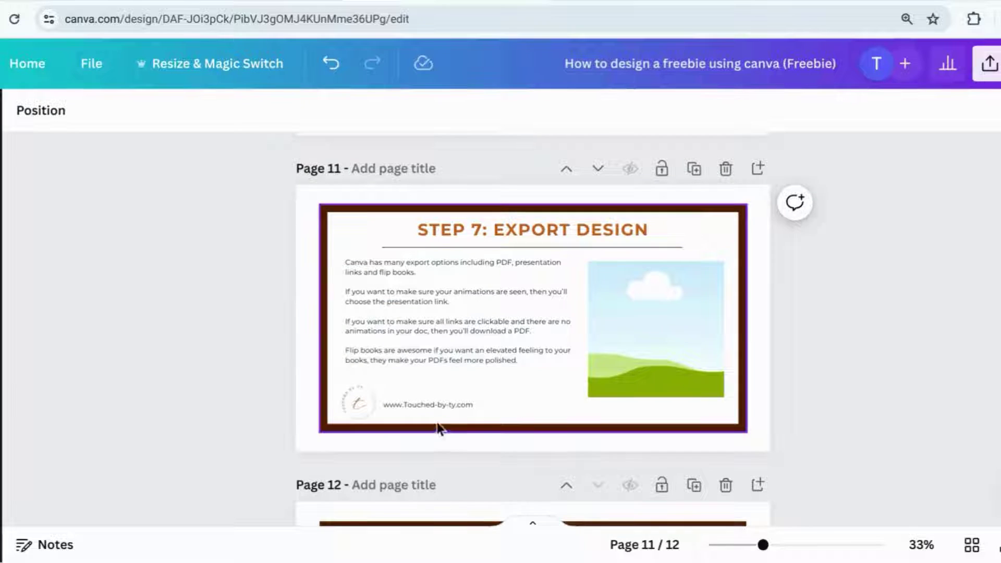
Step: Replace the final page 12 with a duplicate of the Introduction page moved to the end of the design
scroll(666, 288, down, 5)
click(725, 167)
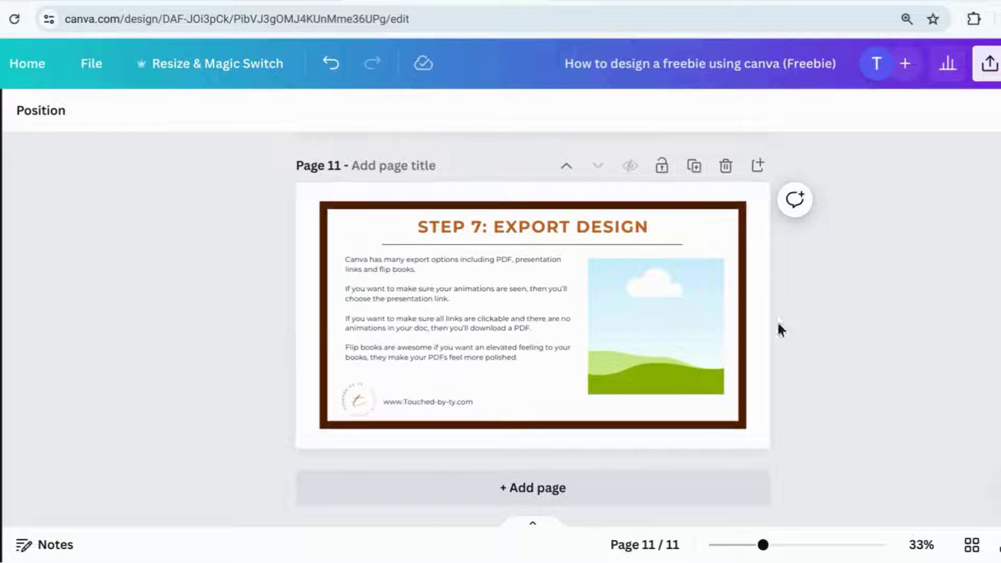
click(971, 545)
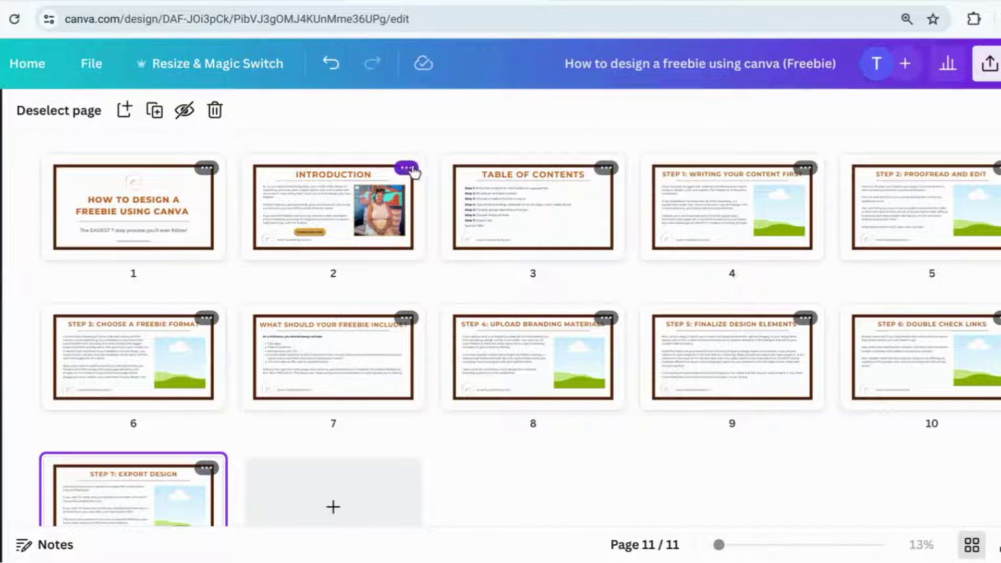
click(412, 169)
click(482, 314)
drag(482, 207, 390, 461)
double_click(362, 440)
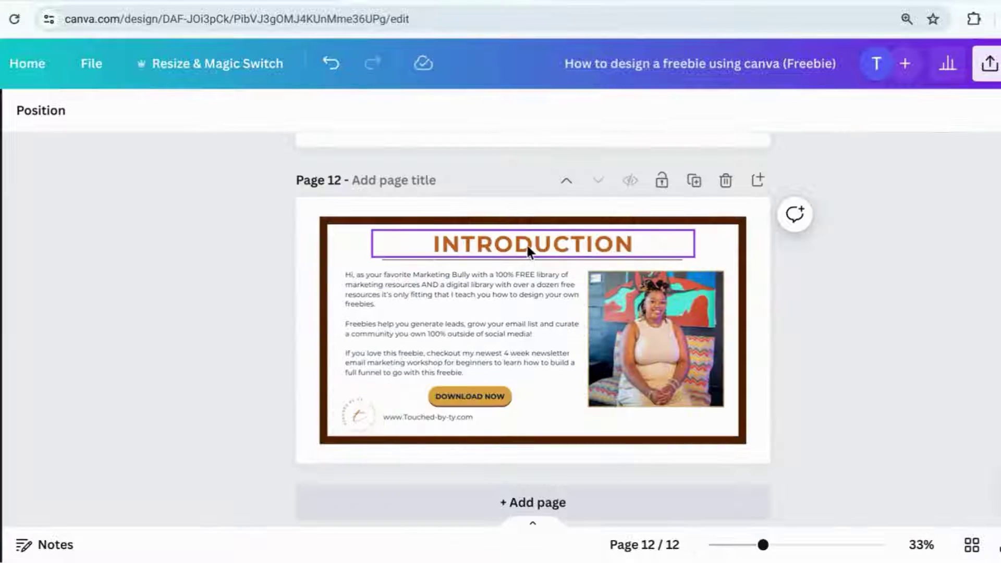
Step: Retitle the duplicated Introduction page "SPECIAL OFFER" and replace its body with the copied offer text
double_click(527, 249)
text(SPECIAL OFFER)
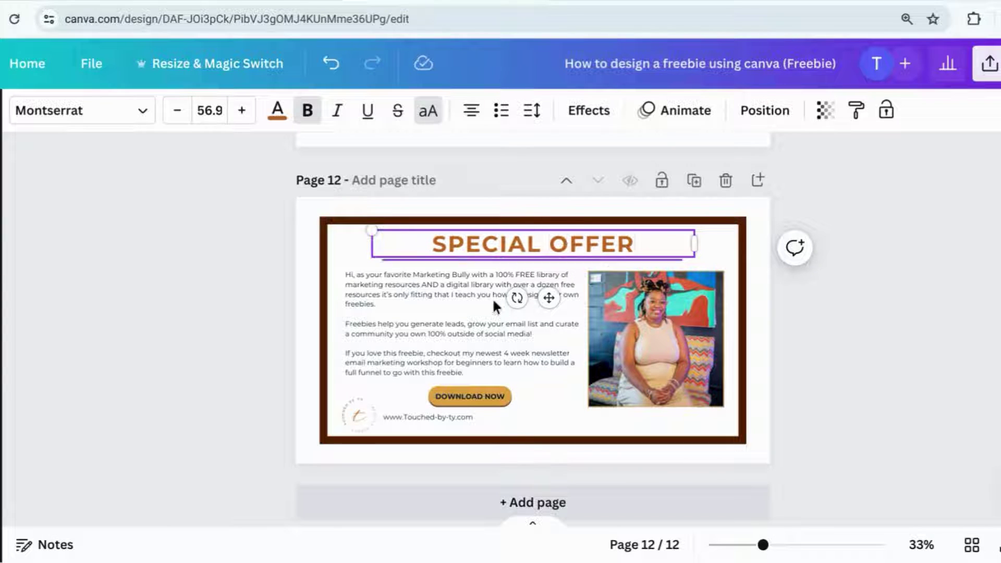
click(467, 324)
drag(471, 371, 342, 281)
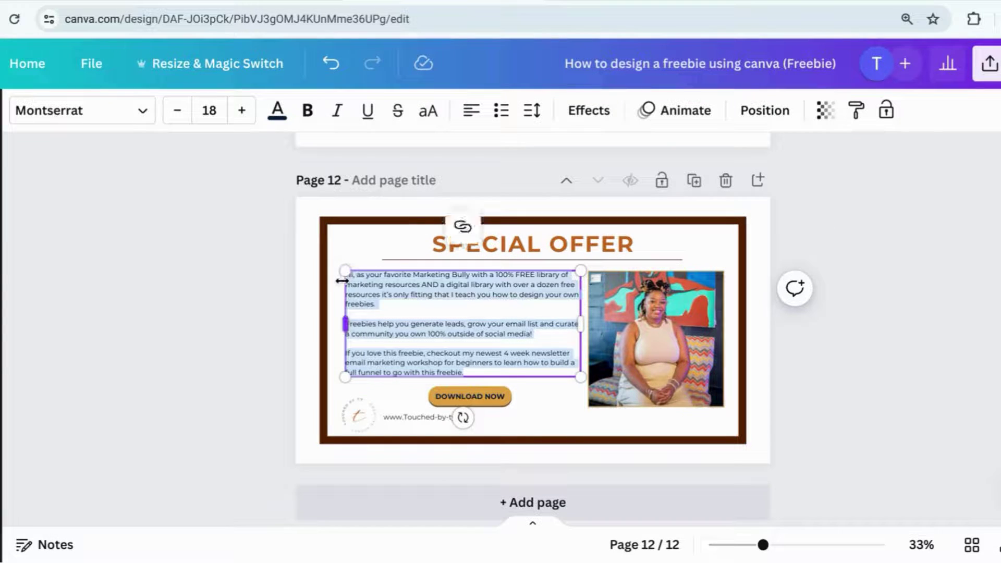
key(ctrl+v)
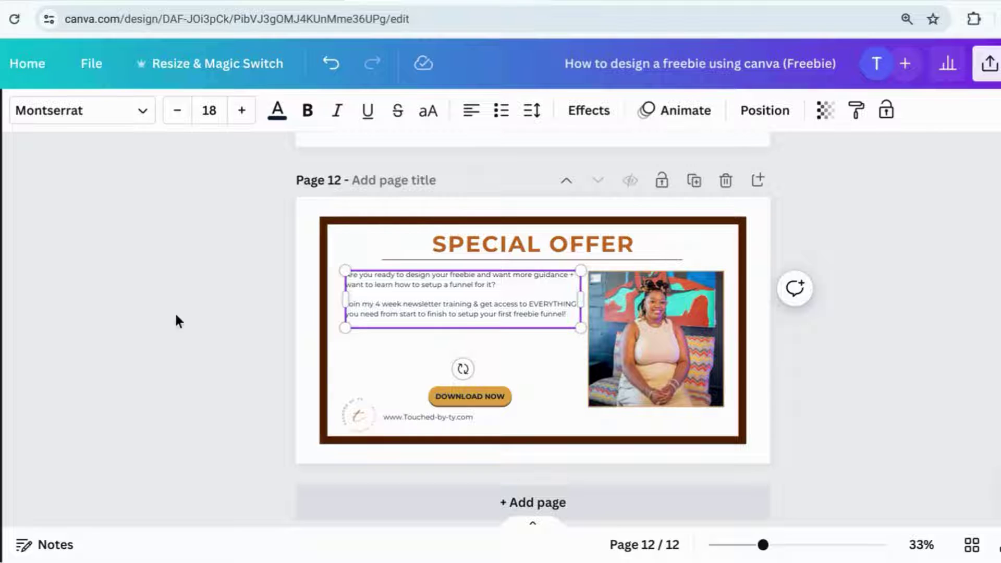
Step: Remove the portrait photo from its frame on the Special Offer page, keeping the empty frame
click(641, 346)
key(Delete)
click(928, 392)
Step: Increase the Special Offer body text to font size 25
click(504, 305)
click(241, 110)
click(241, 110)
click(241, 110)
click(242, 110)
click(242, 110)
click(241, 110)
click(242, 110)
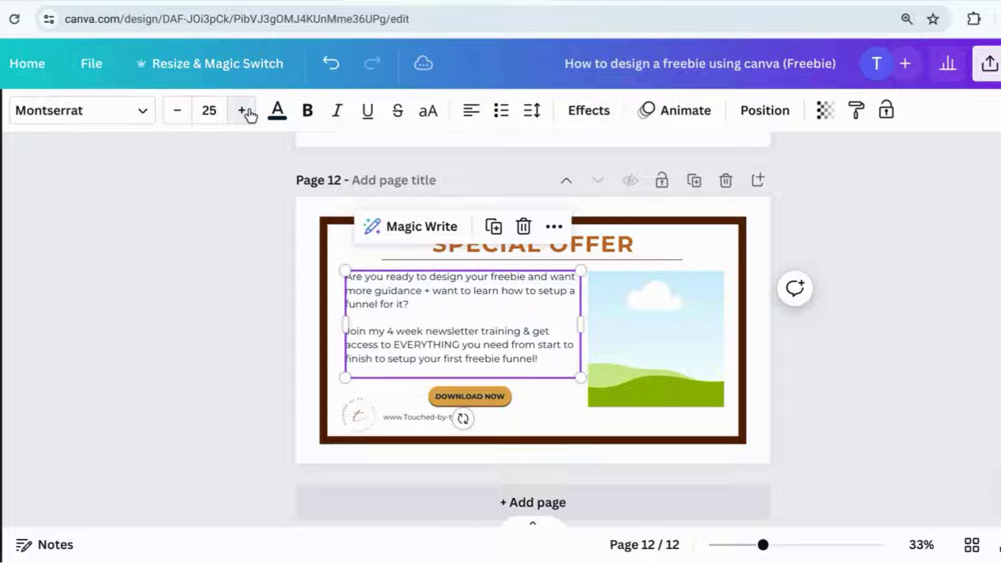
click(881, 386)
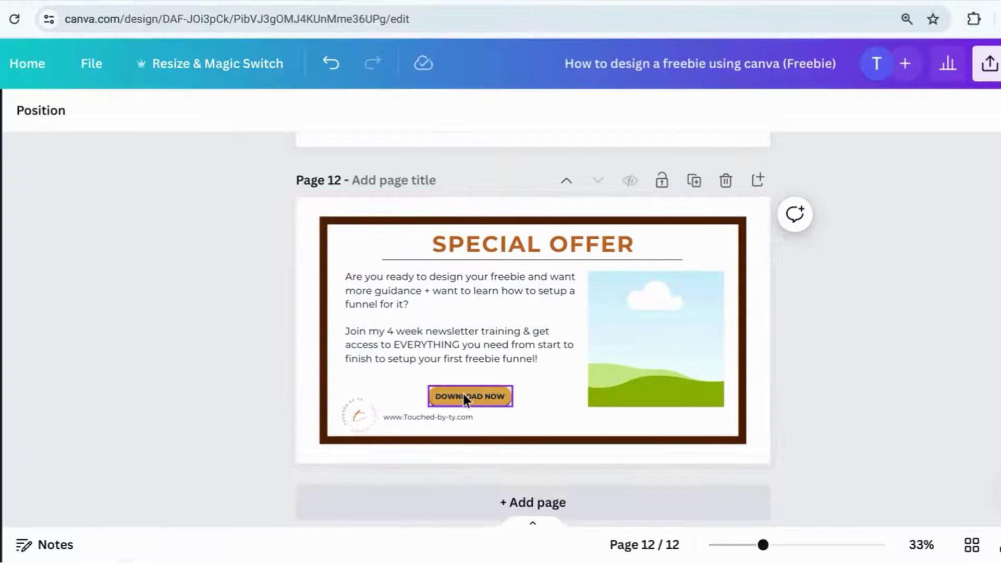
Step: Change the "DOWNLOAD NOW" button text on the Special Offer page to "JOIN TRAINING"
click(463, 396)
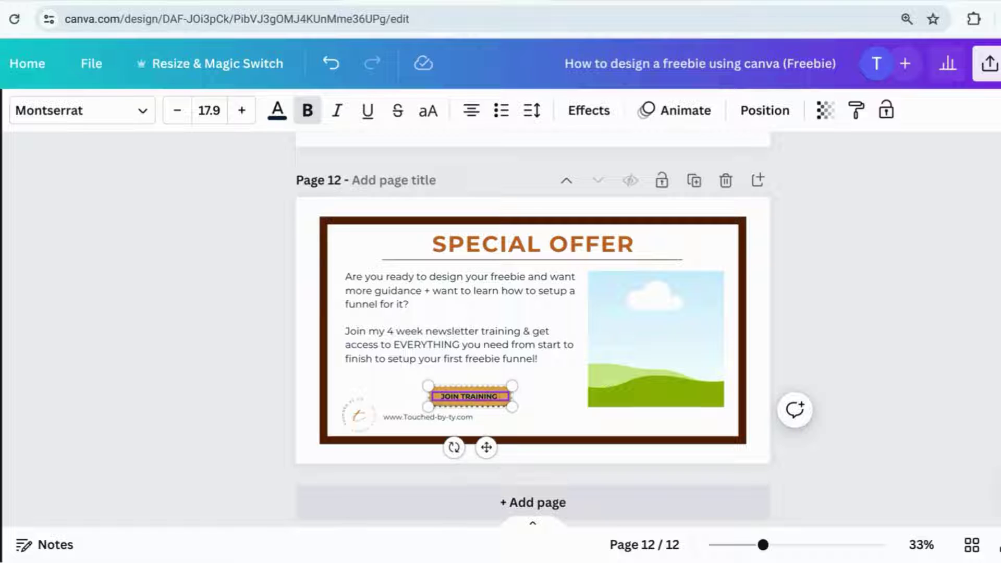
click(855, 340)
Step: Add the uploaded "4 Week Newsletter Email Marketing for Beginners" banner image to the Special Offer page
click(2, 344)
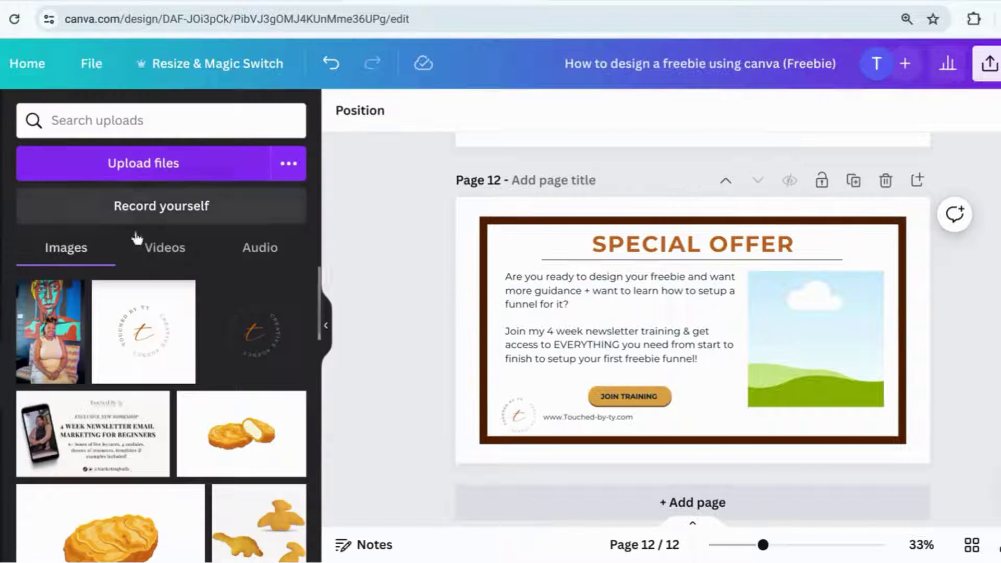
click(127, 435)
click(954, 346)
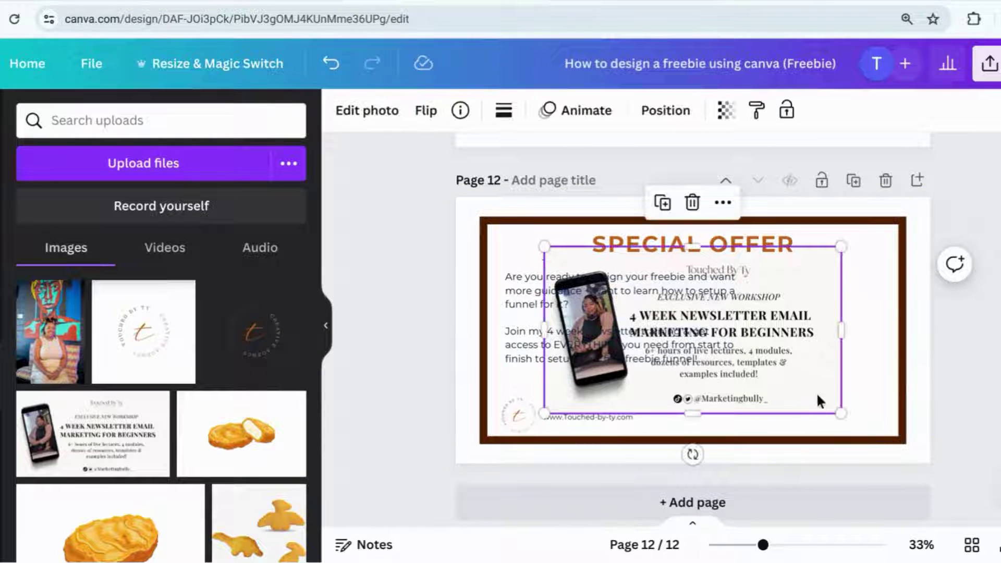
Step: Shrink the training banner into the frame's lower-right corner and widen the Special Offer body text across the frame
drag(840, 413, 722, 346)
drag(697, 297, 867, 369)
click(731, 310)
drag(803, 321, 884, 324)
Step: Center-align the Special Offer body text and reduce its font size to 19
click(699, 111)
click(505, 111)
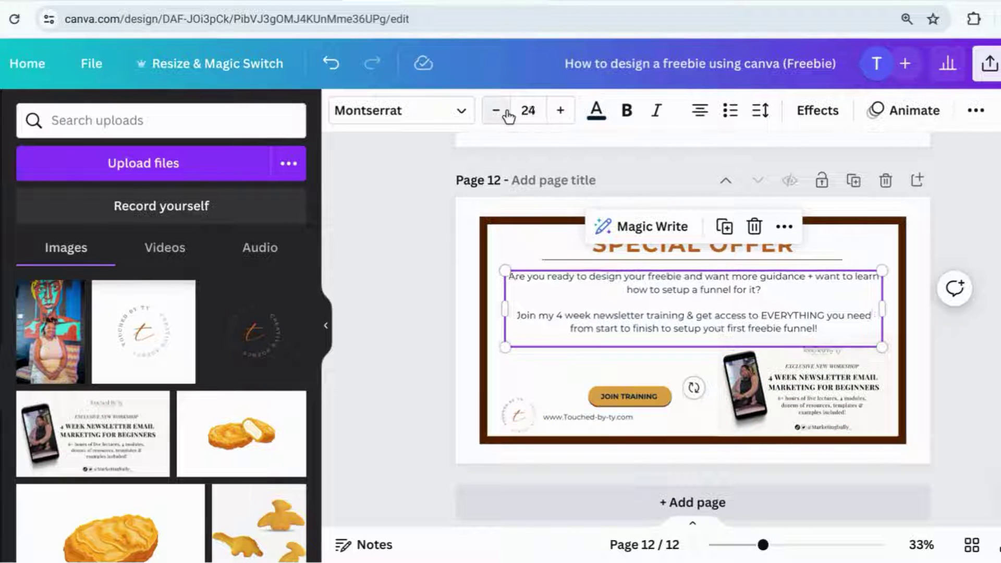
click(504, 111)
click(504, 111)
click(505, 111)
click(505, 111)
click(504, 111)
click(646, 348)
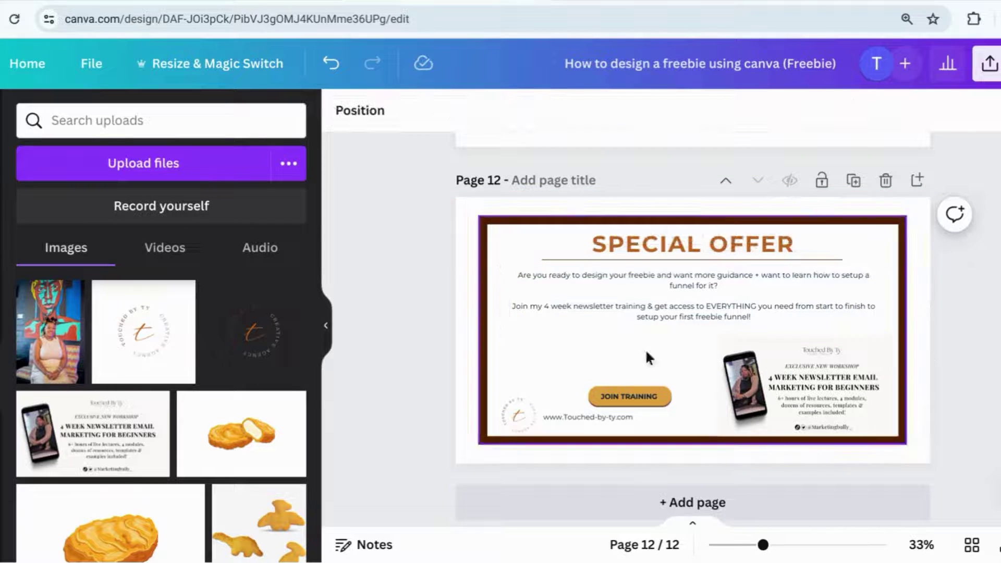
Step: Move the training banner to the middle of the Special Offer page and delete the circular logo
click(768, 380)
drag(767, 381, 656, 333)
click(515, 414)
key(Delete)
Step: Center the website address below the brown frame and the JOIN TRAINING button just above the frame's lower edge
click(574, 420)
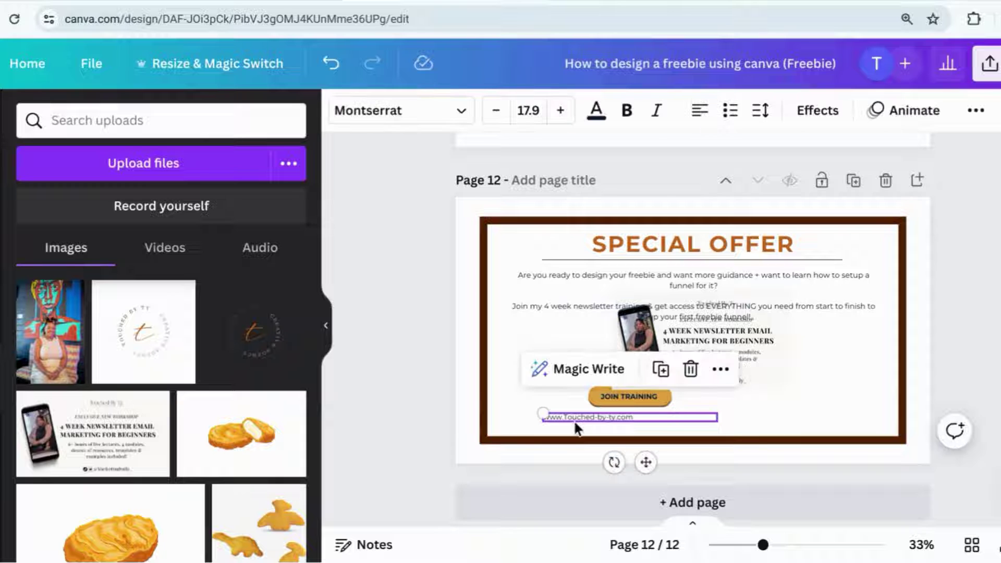
drag(645, 461, 708, 495)
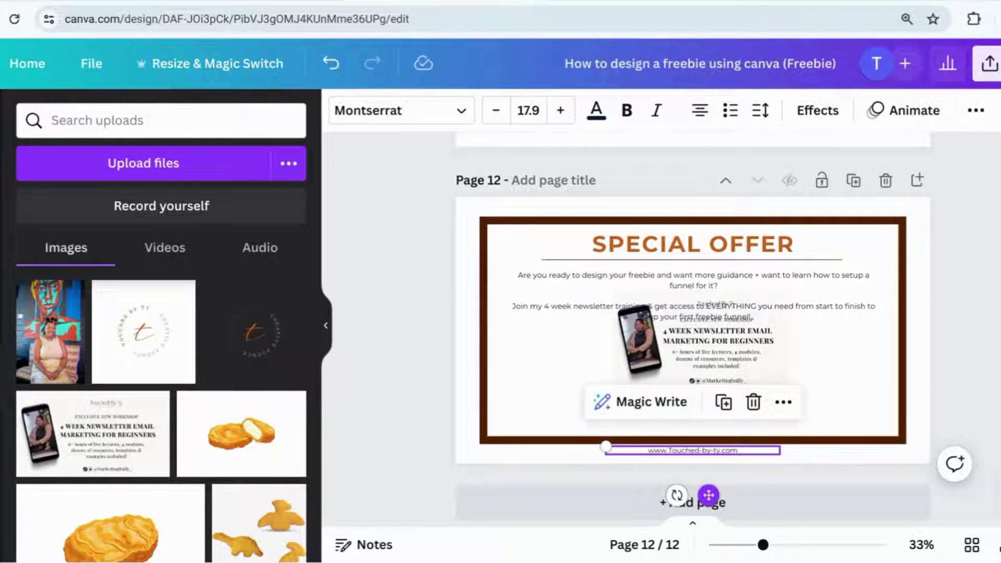
click(408, 427)
click(702, 453)
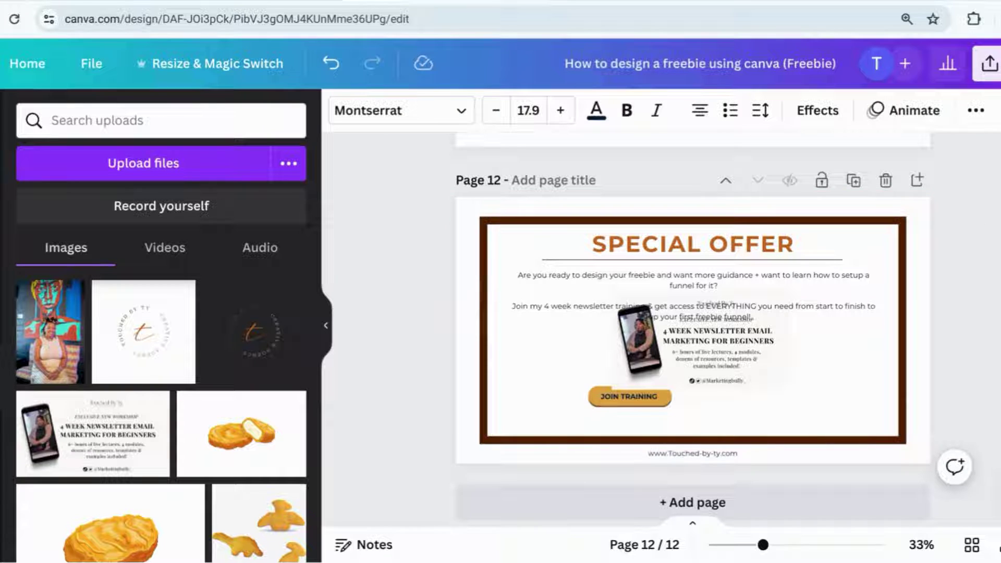
click(520, 405)
drag(607, 401, 667, 418)
Step: Merge the two Special Offer body paragraphs into one by removing the blank line between them
click(543, 312)
click(511, 304)
key(BackSpace)
key(BackSpace)
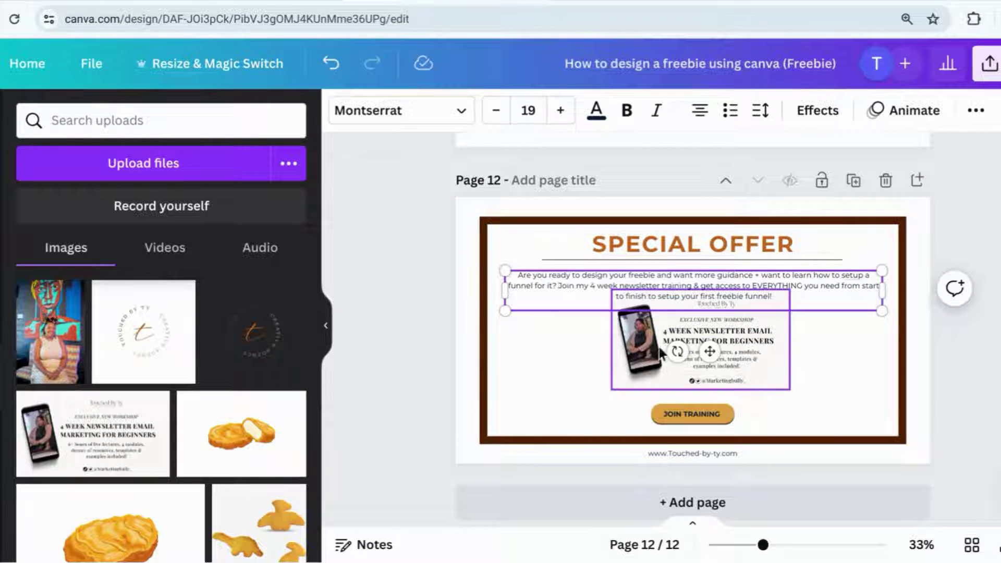
Step: Shrink the training banner slightly and fit it between the body text and the JOIN TRAINING button
drag(657, 354, 659, 369)
drag(789, 404, 767, 394)
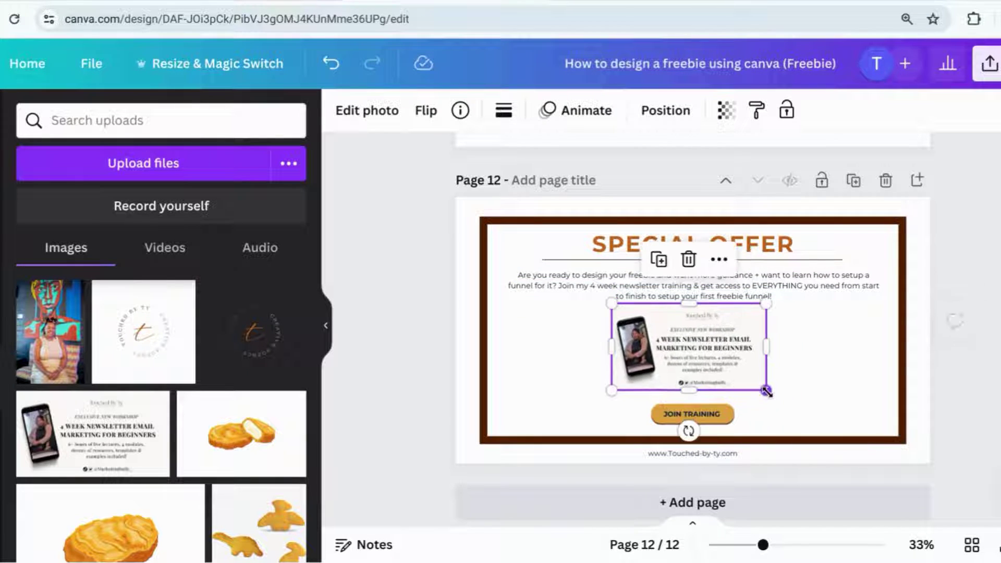
drag(717, 348, 720, 354)
click(970, 383)
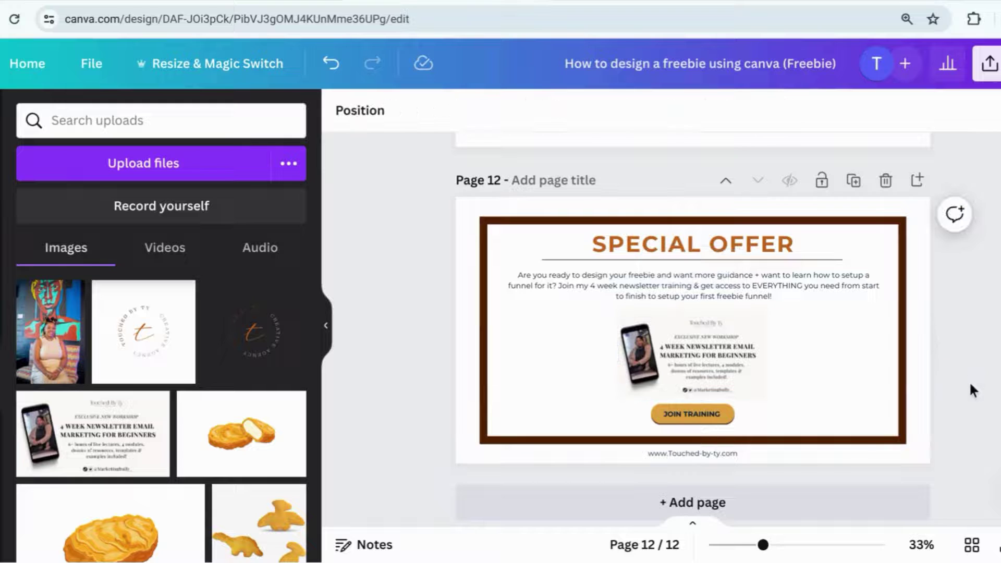
Step: Search the elements for "export" and browse the matching graphics for the Step 7: Export Design page
click(326, 324)
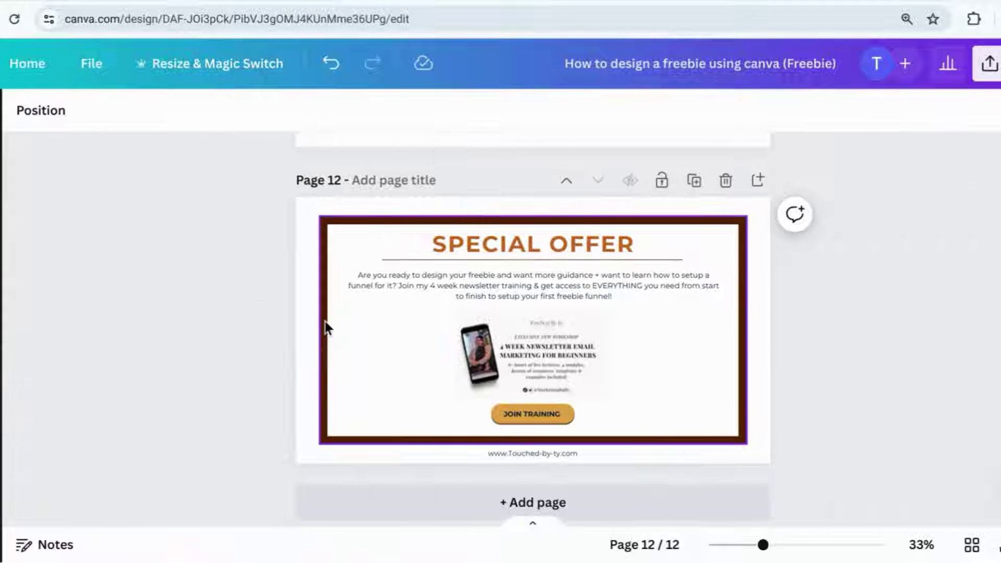
scroll(324, 321, up, 3)
scroll(532, 328, up, 20)
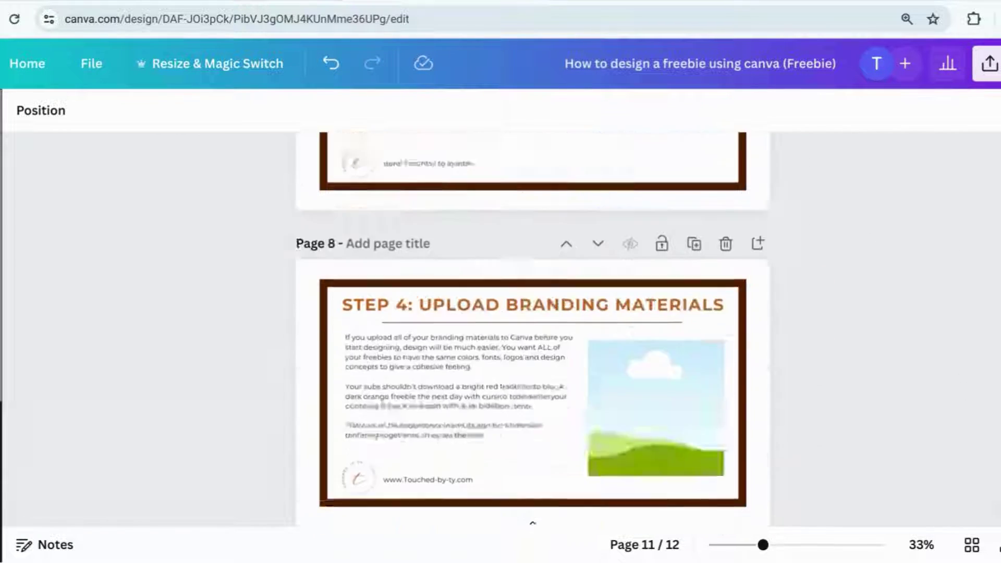
scroll(532, 328, down, 13)
scroll(532, 328, down, 20)
scroll(532, 328, up, 3)
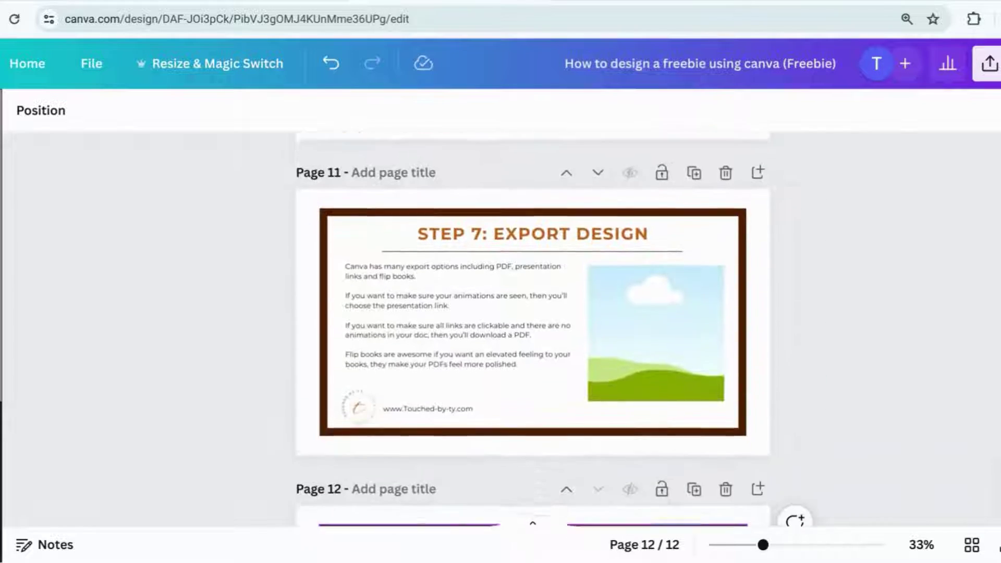
click(1, 162)
text(export)
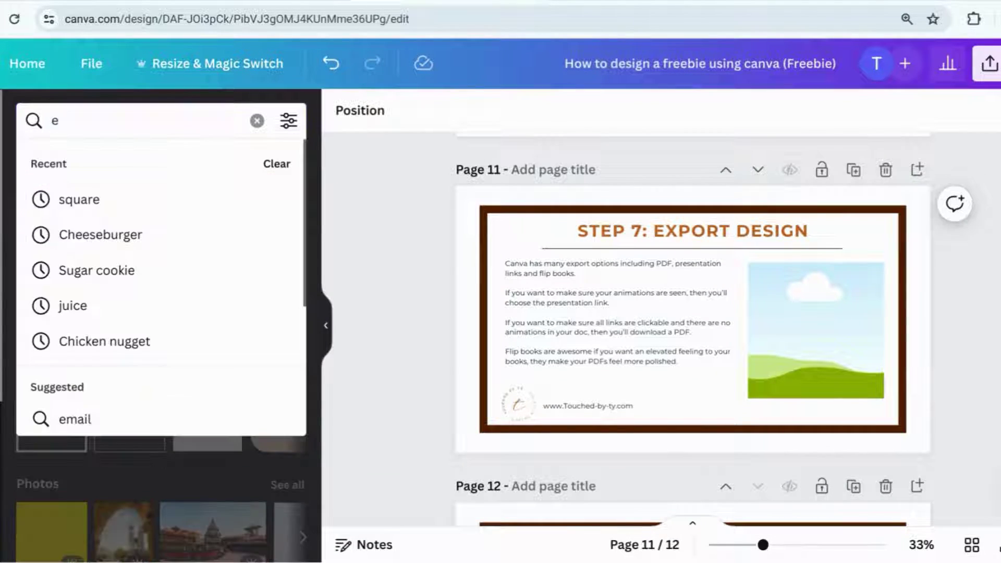
key(Return)
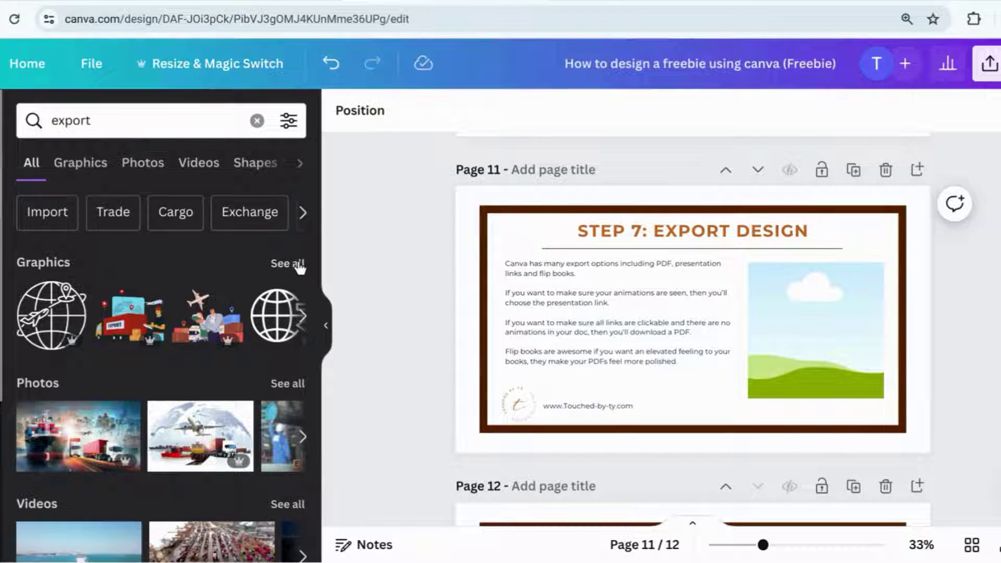
click(299, 265)
Step: Search for "download" graphics and put the cloud with a down arrow in place of the image frame on the Step 7 page
click(146, 130)
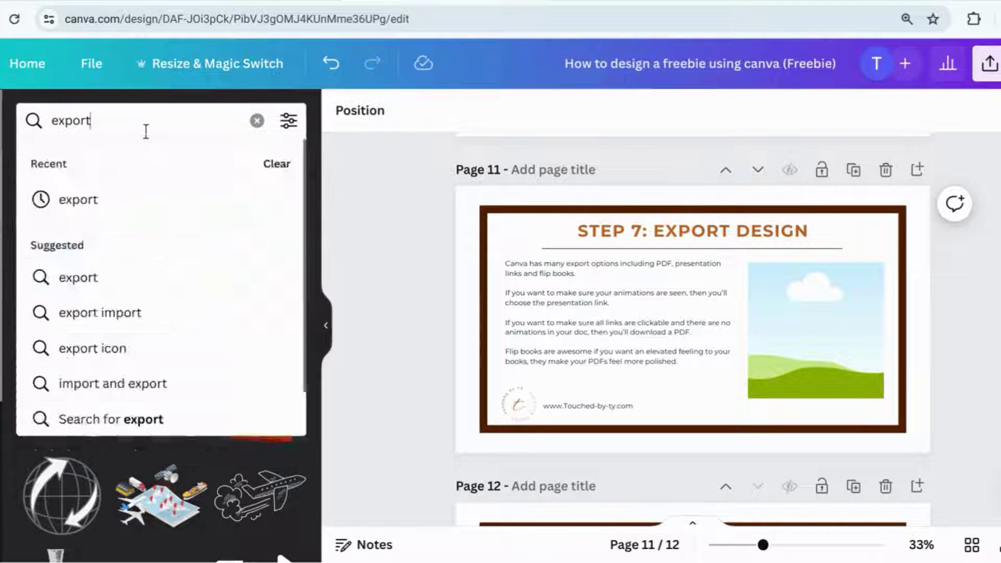
text(download)
key(Return)
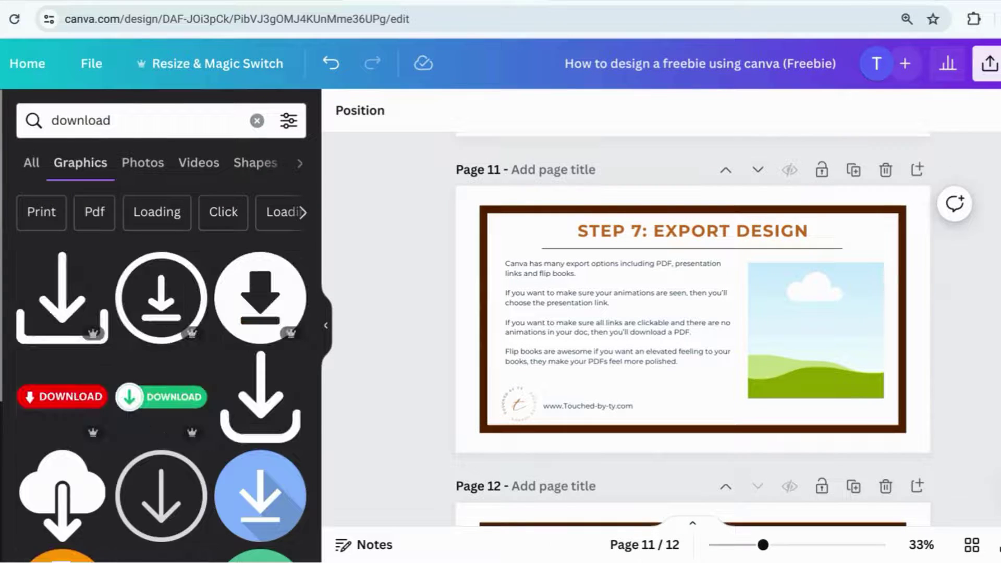
scroll(179, 531, down, 3)
click(62, 375)
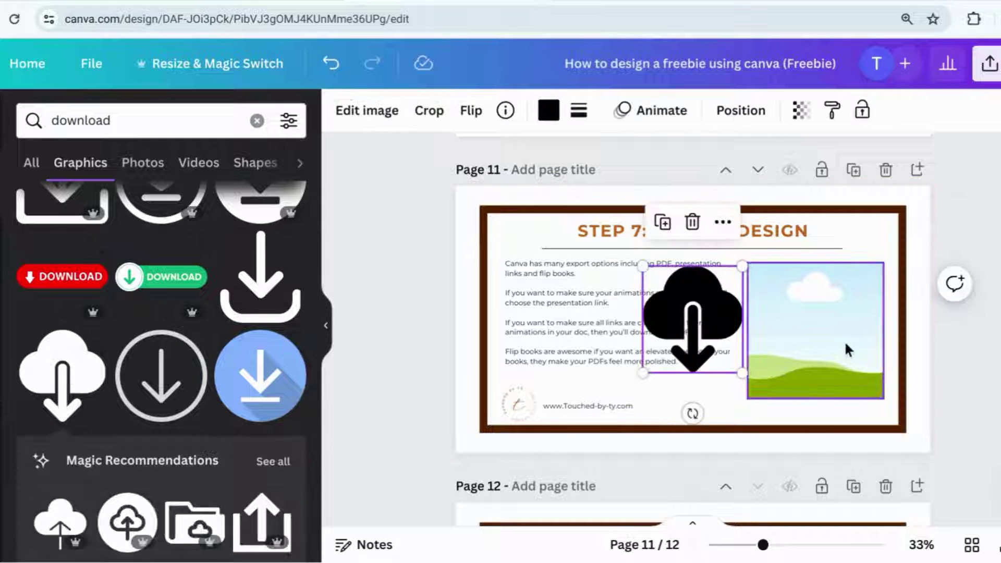
drag(736, 310, 834, 307)
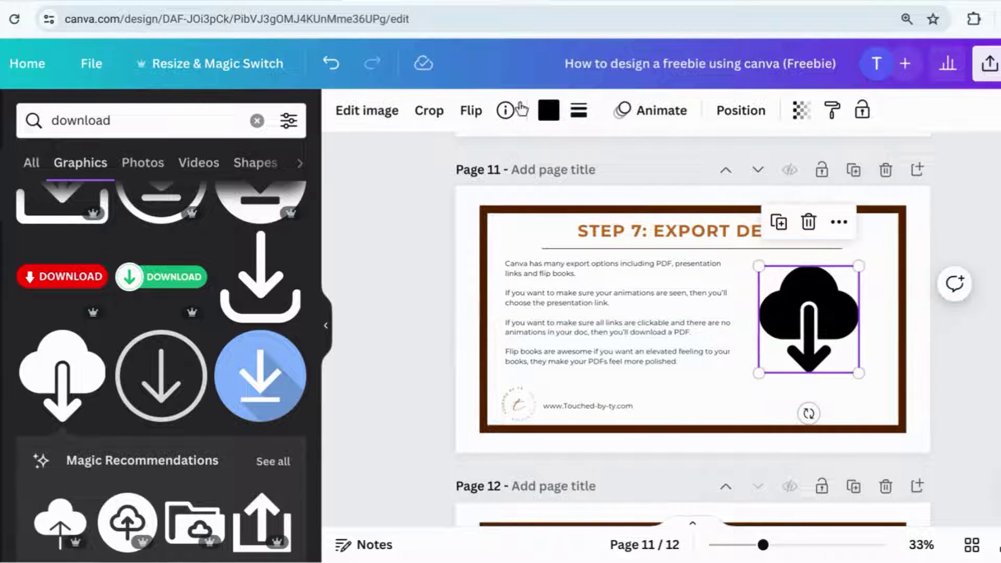
Step: Recolor the cloud download graphic on the Step 7 page with the document's gold color
click(548, 110)
click(234, 219)
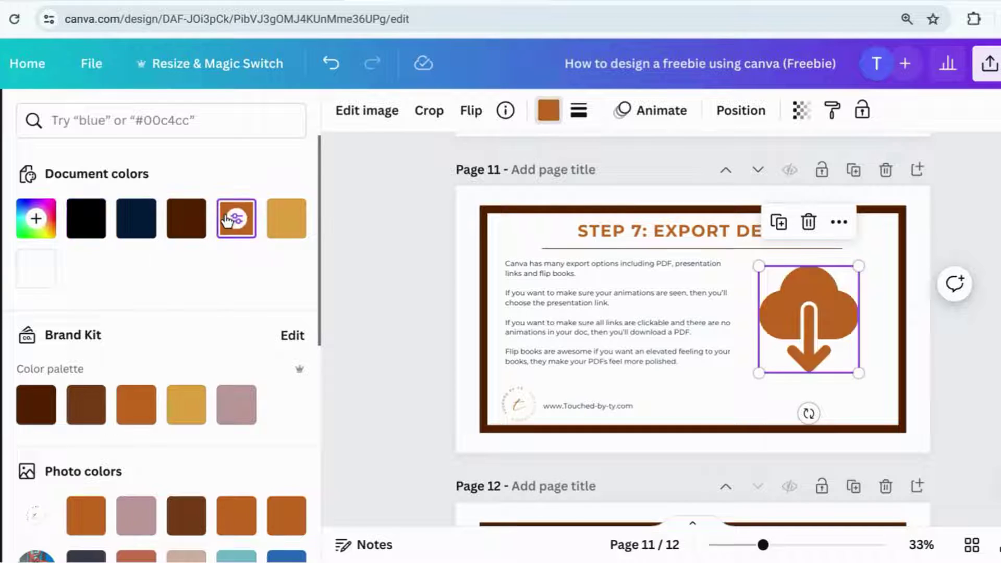
click(300, 220)
click(959, 418)
Step: Replace the empty image frame on the Step 6: Double Check Links page with a chain graphic found by searching "link"
scroll(959, 418, up, 6)
click(817, 336)
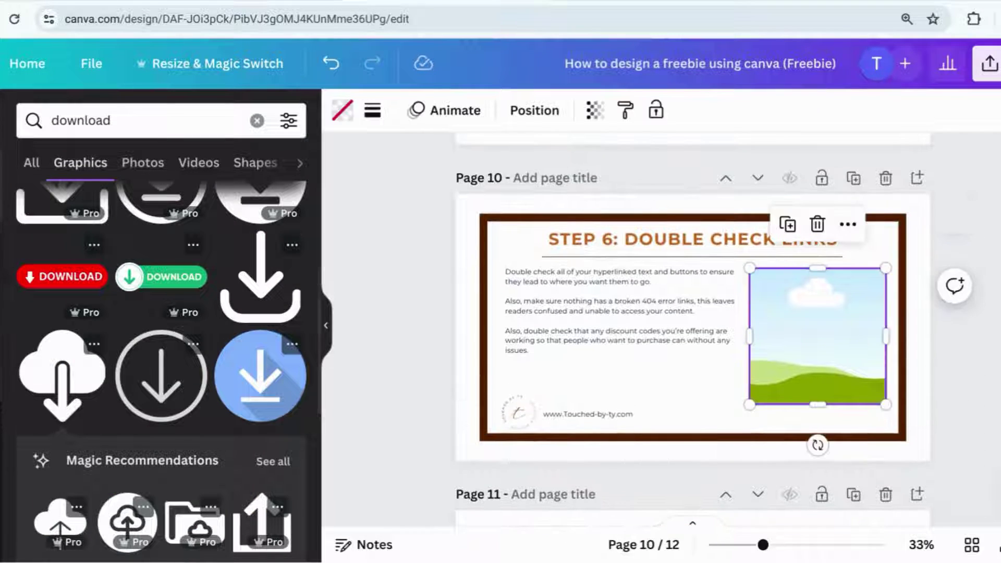
key(Delete)
click(256, 121)
text(link)
key(Return)
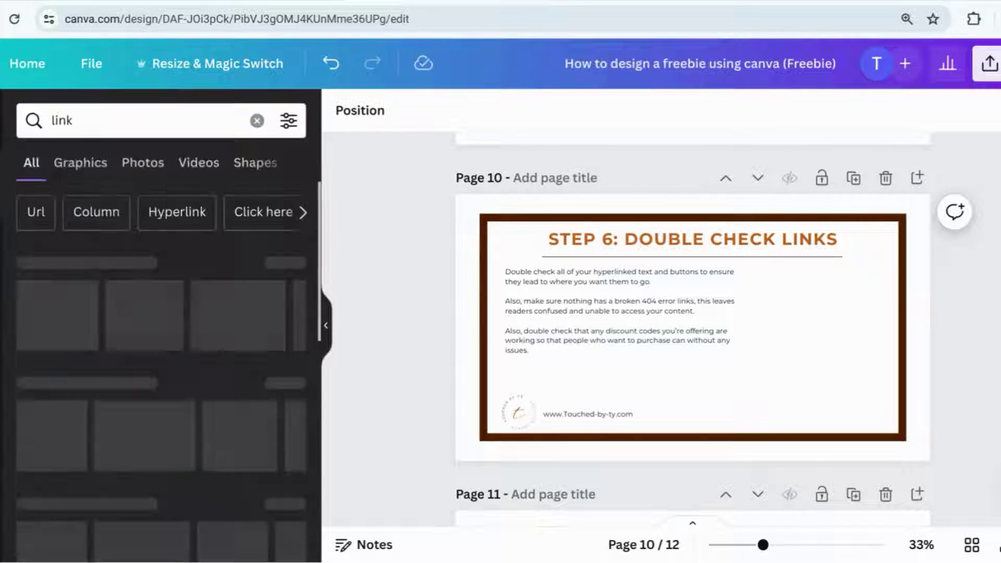
click(41, 315)
Step: Recolor the chain graphic gold and place it to the right of the Step 6 body text
click(548, 110)
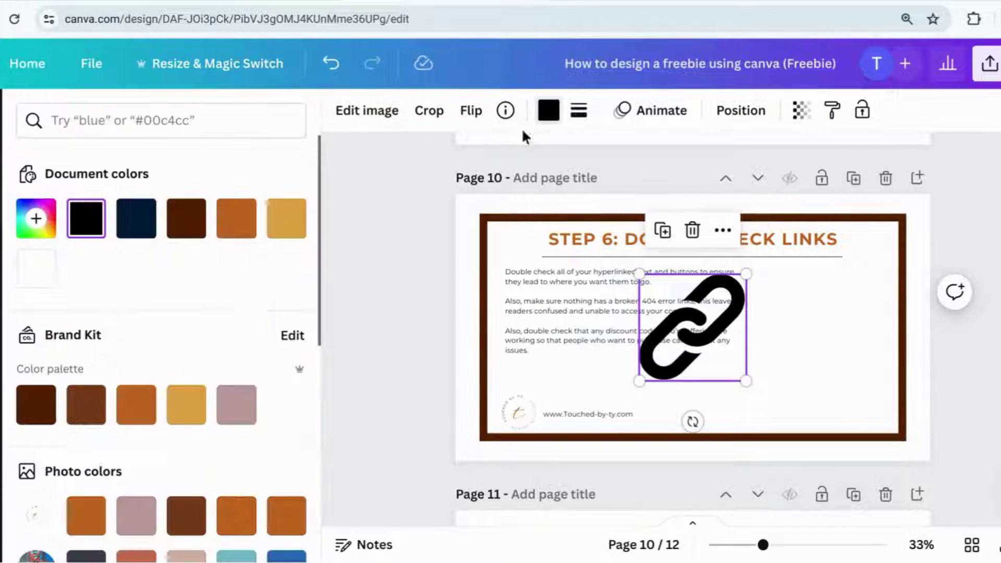
click(229, 229)
click(286, 219)
drag(715, 336, 834, 332)
drag(646, 315, 645, 326)
click(949, 295)
Step: Delete the empty image frame from the Step 4: Upload Branding Materials page and search for "design'" graphics
scroll(692, 328, up, 10)
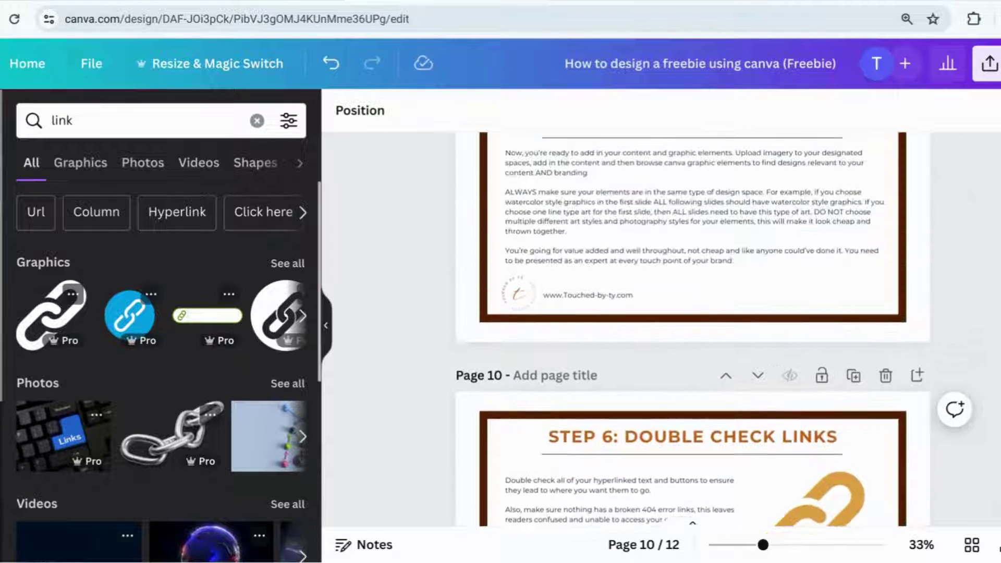
click(815, 365)
key(Delete)
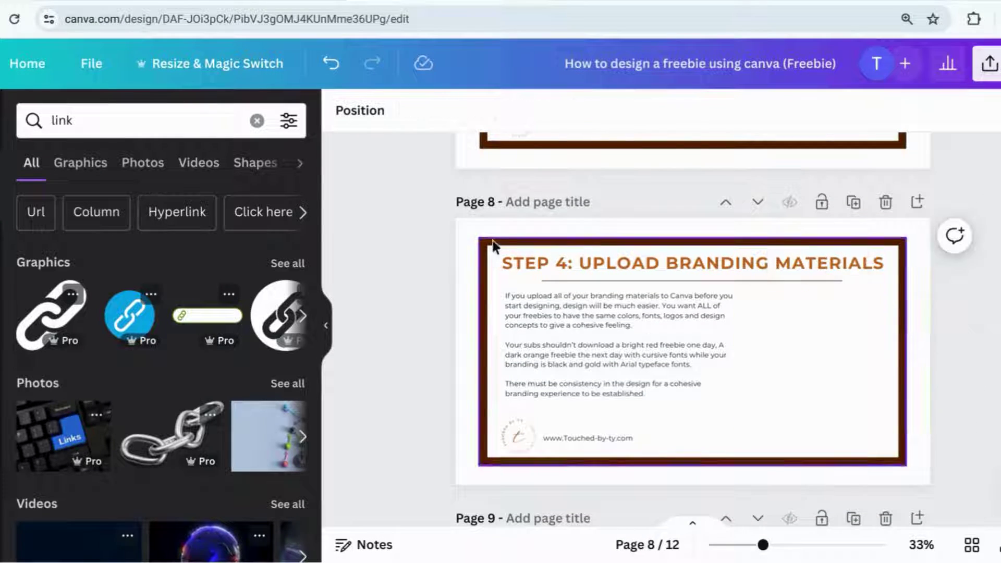
click(256, 121)
text(design')
key(Return)
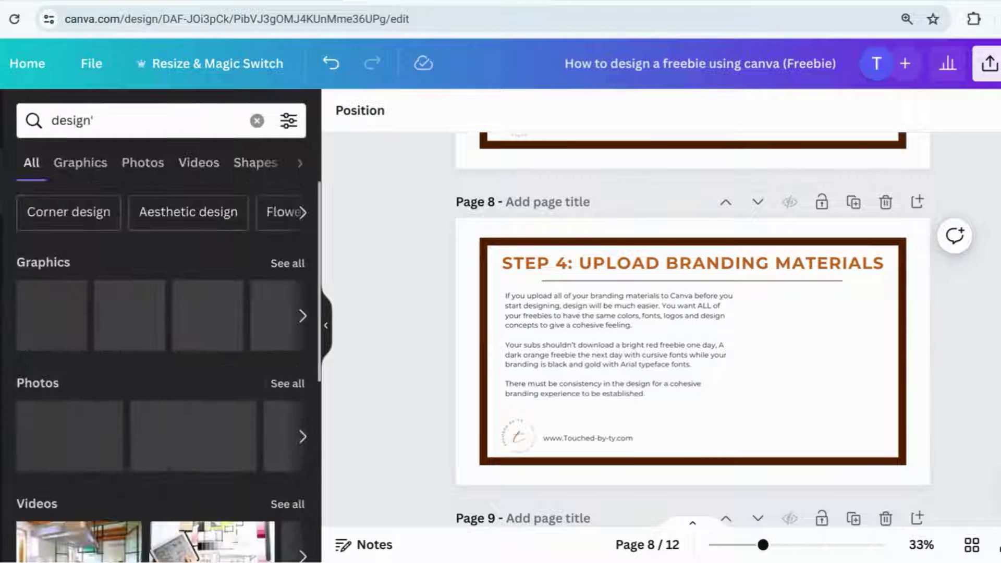
click(287, 263)
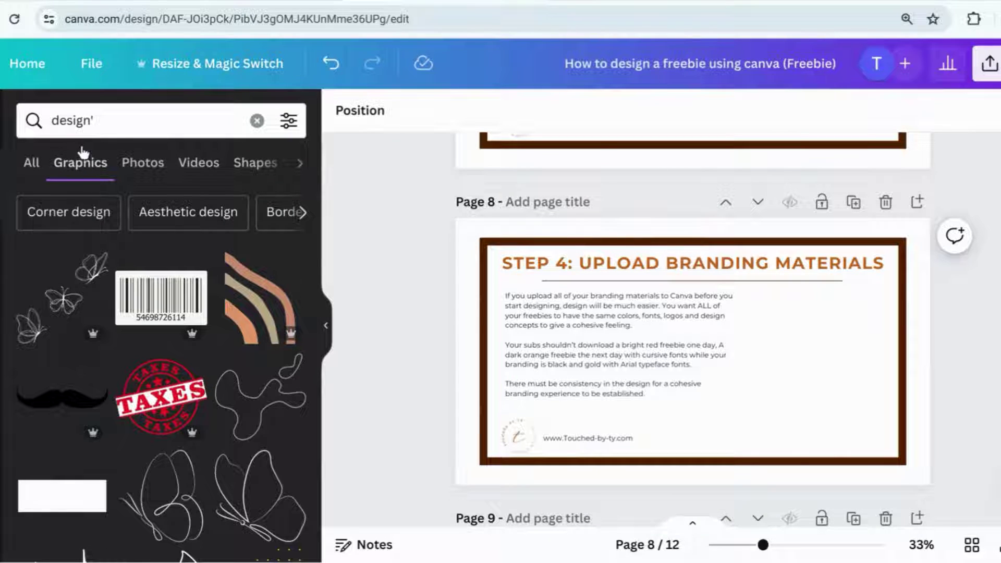
scroll(172, 205, down, 6)
click(161, 372)
key(Delete)
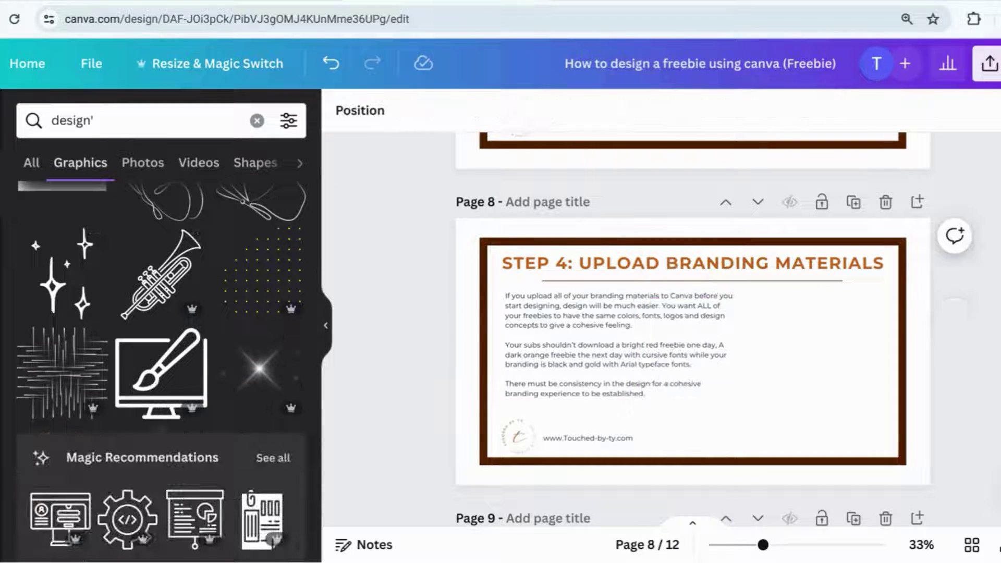
Step: Place the lightbulb-and-pencil graphic to the right of the Step 4 body text and recolor it gold
scroll(161, 365, down, 5)
click(256, 367)
drag(715, 386, 840, 384)
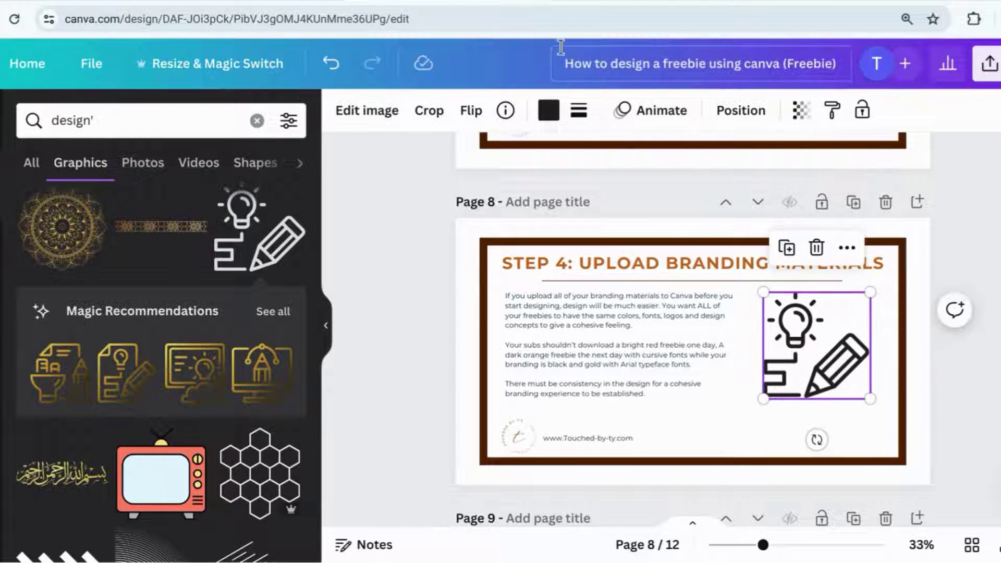
click(554, 112)
click(301, 226)
key(Escape)
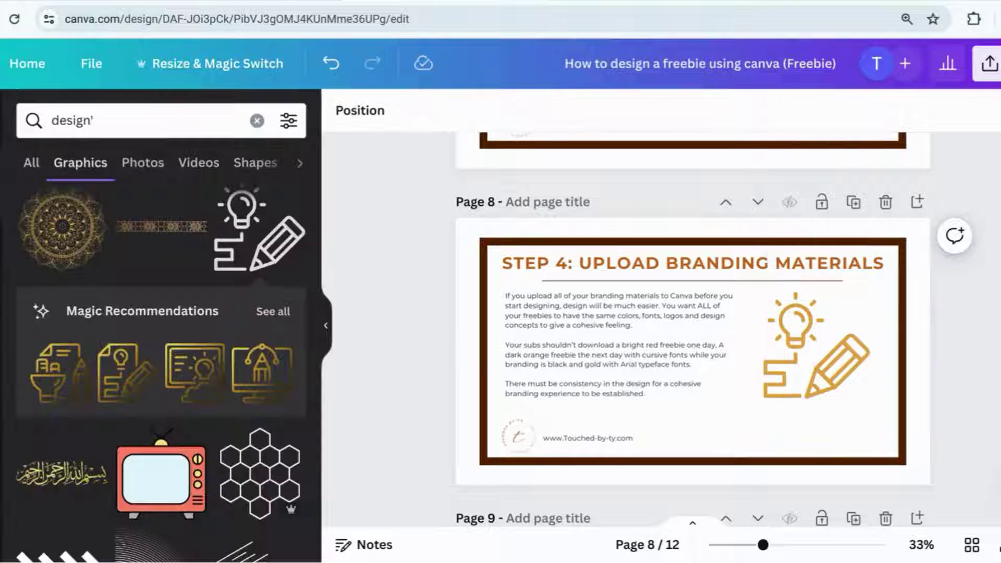
Step: Delete the empty image frame from the Step 3: Choose a Freebie Format page and search for "page" graphics
scroll(646, 329, up, 5)
scroll(692, 328, up, 5)
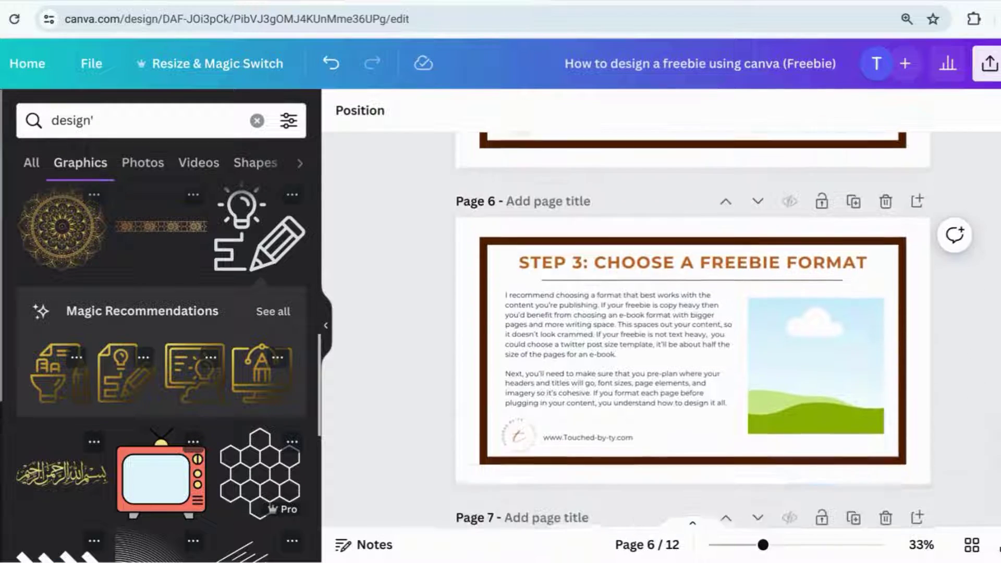
click(257, 121)
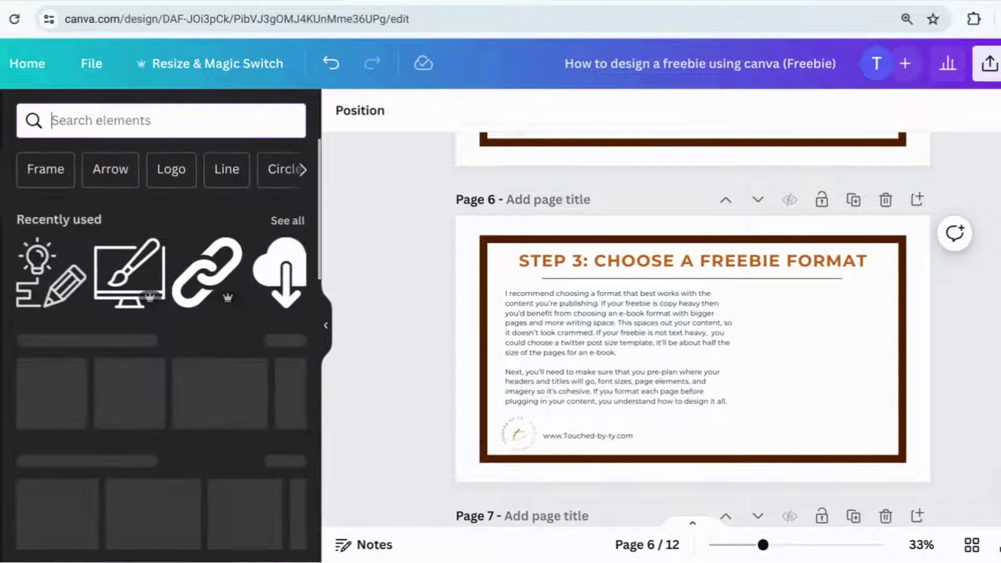
text(page)
key(Return)
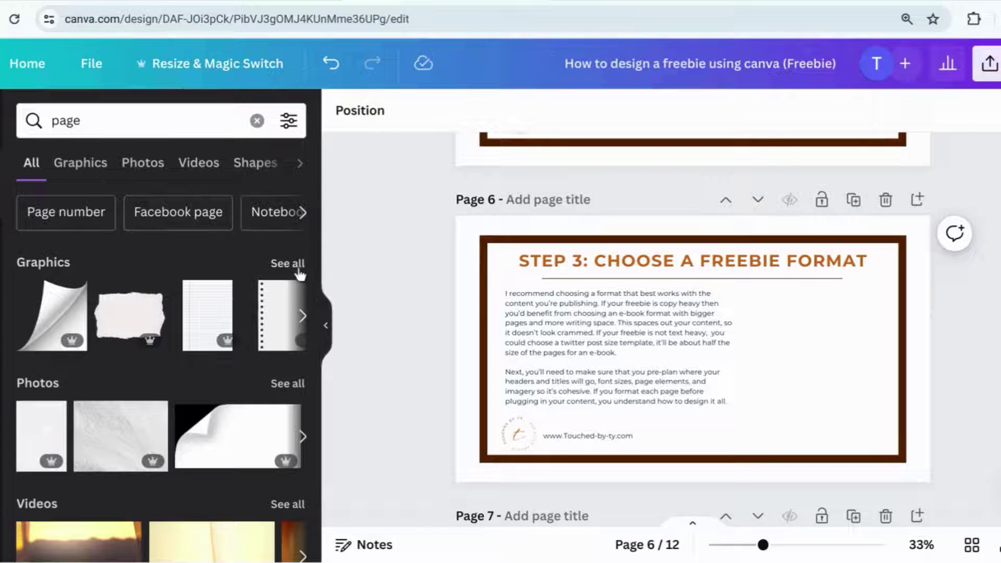
click(299, 273)
Step: Place the lined document graphic to the right of the Step 3 body text and recolor it gold
scroll(198, 487, down, 5)
scroll(199, 486, up, 3)
click(258, 378)
drag(735, 379, 831, 371)
click(548, 110)
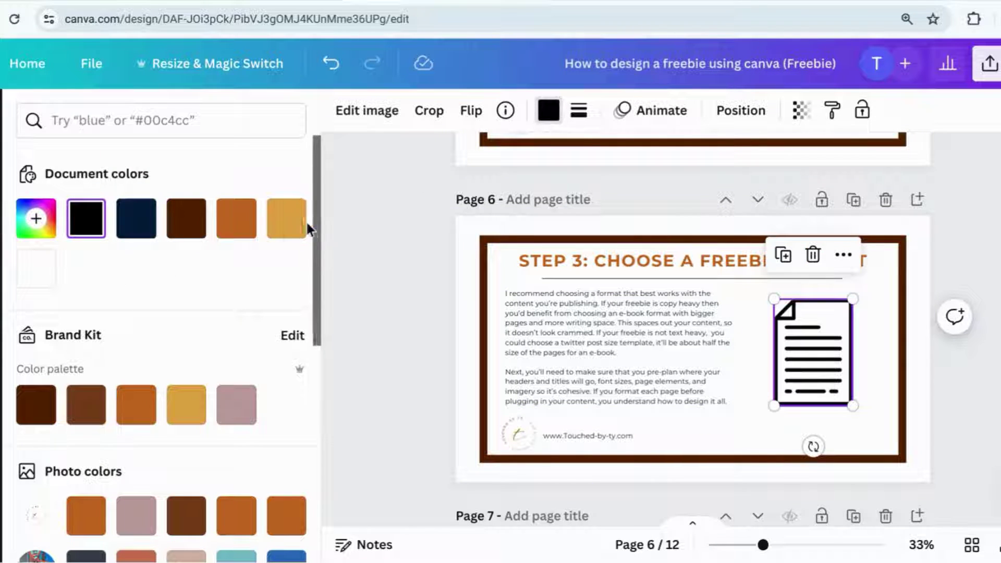
click(277, 229)
click(950, 384)
Step: Replace the empty image frame on the Step 2: Proofread and Edit page with a document-and-magnifier graphic found by searching "proofread"
scroll(950, 384, up, 5)
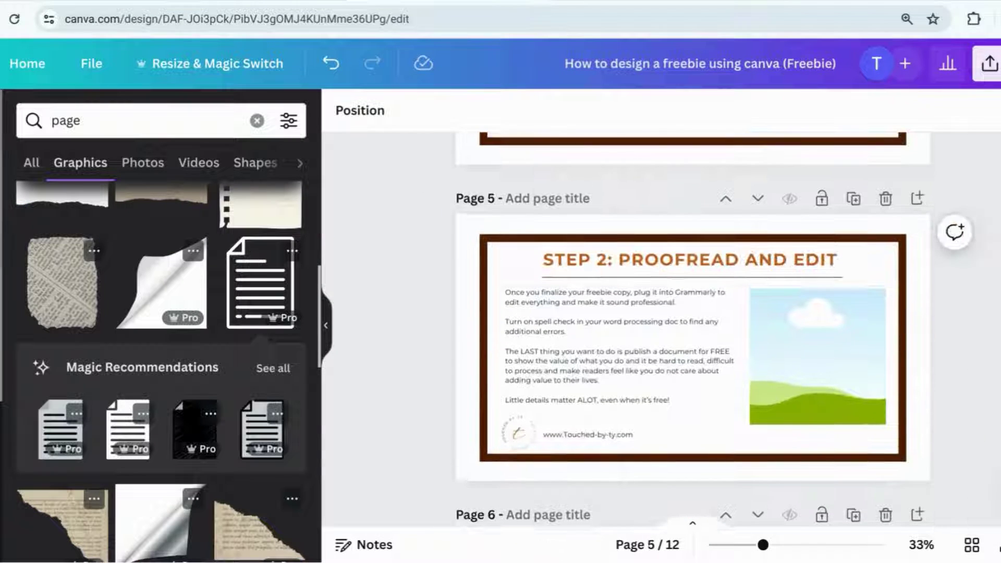
click(816, 308)
key(Delete)
click(257, 120)
text(proofread)
key(Return)
click(286, 264)
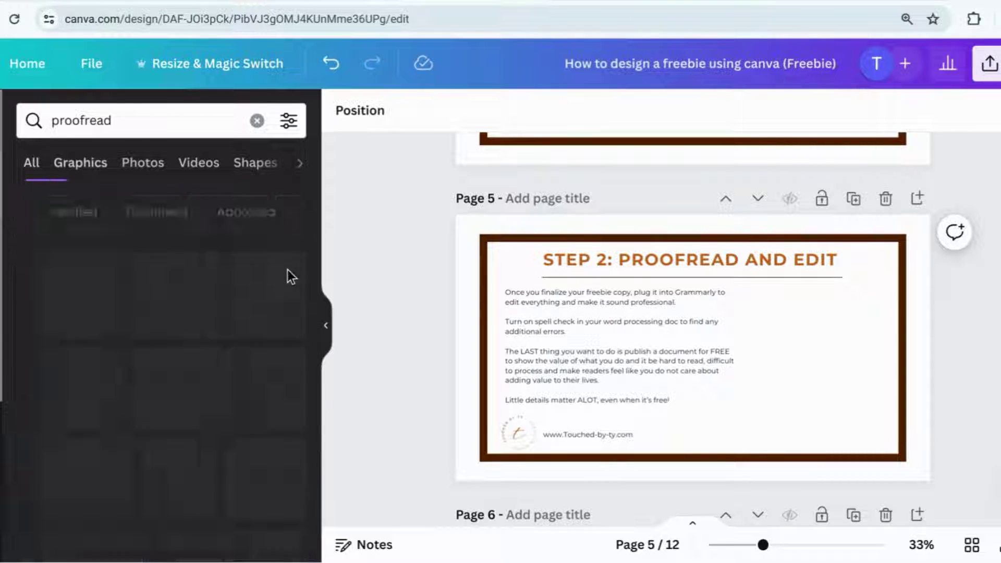
click(253, 297)
drag(677, 355, 801, 354)
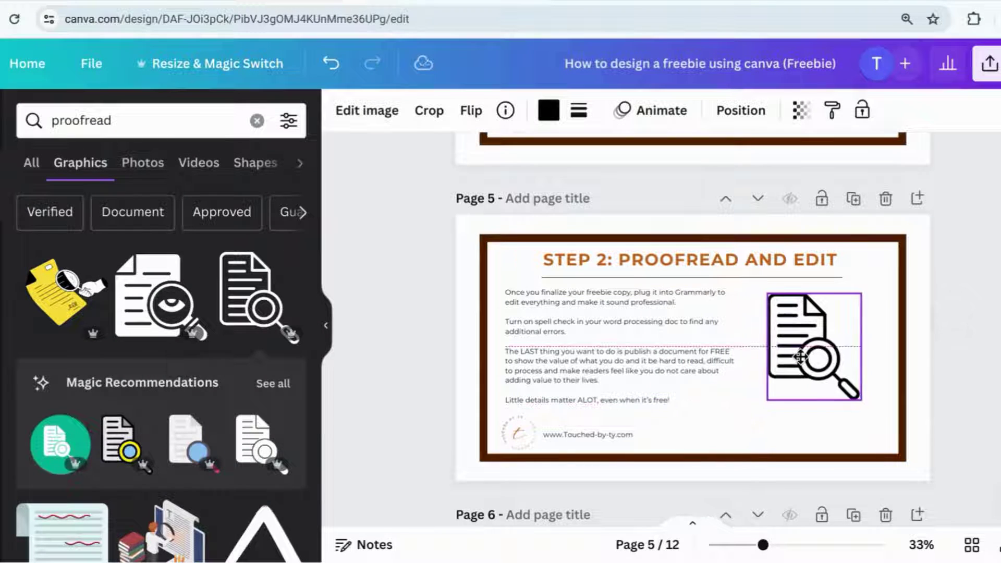
Step: Recolor the document-and-magnifier graphic on the Step 2: Proofread and Edit page gold
click(549, 112)
click(282, 224)
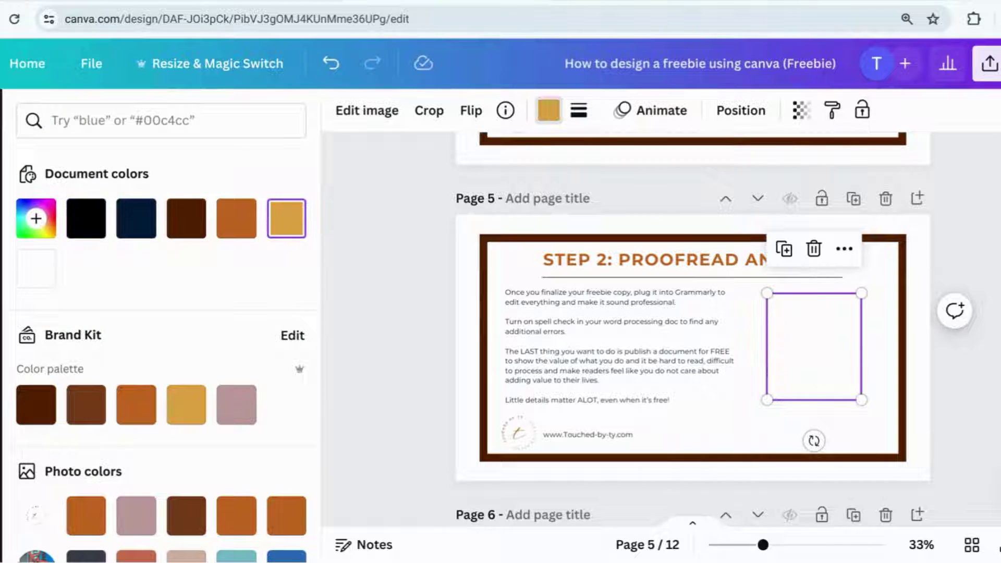
key(Escape)
key(Escape)
Step: Delete the empty image frame from the Step 1: Writing Your Content First page and search for "writing" graphics
scroll(692, 328, up, 7)
click(816, 415)
key(Delete)
click(256, 120)
text(writing)
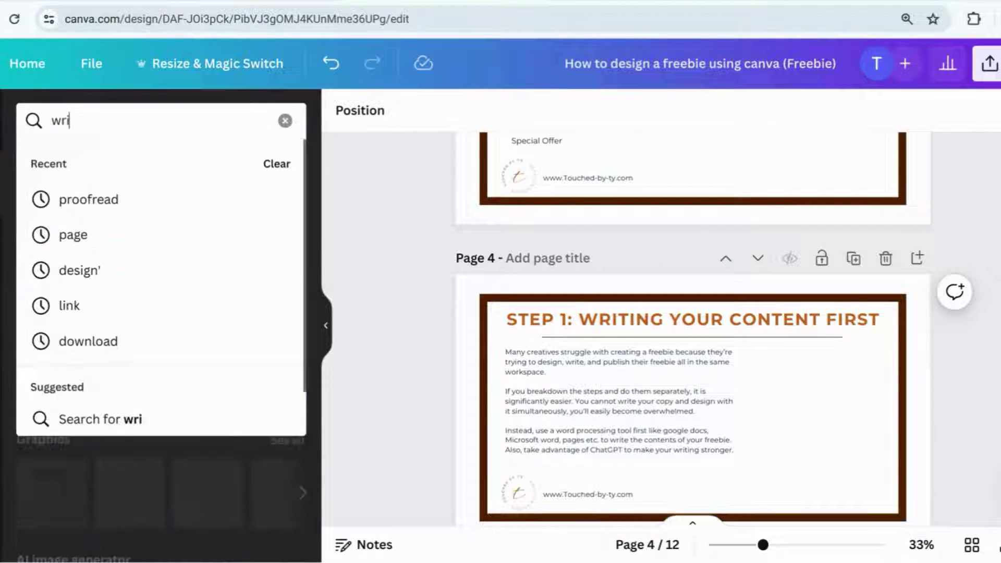
key(Return)
click(306, 260)
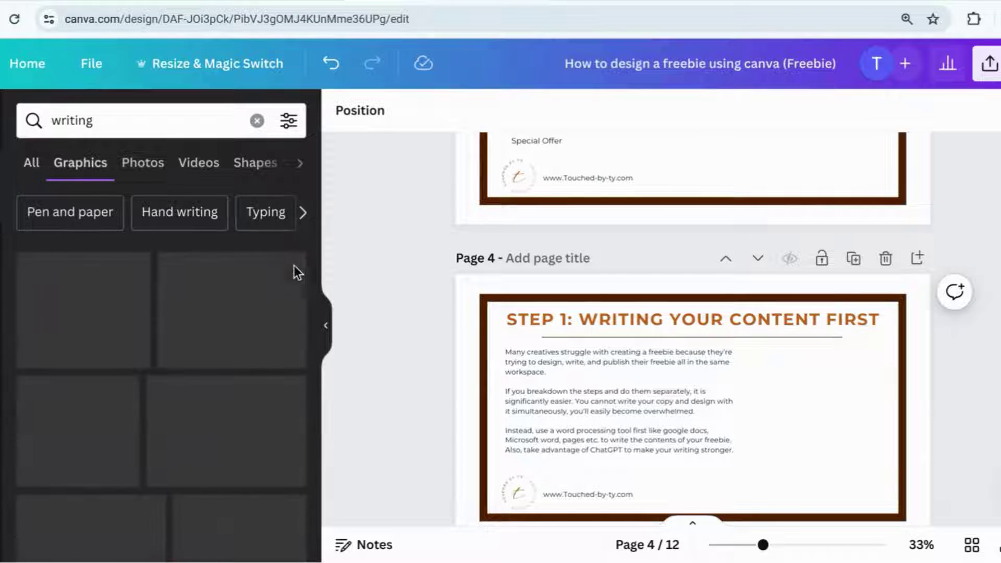
Step: Place the outline graphic of a hand writing in a notebook beside the Step 1 body text and recolor it gold
scroll(214, 316, down, 3)
scroll(214, 317, down, 5)
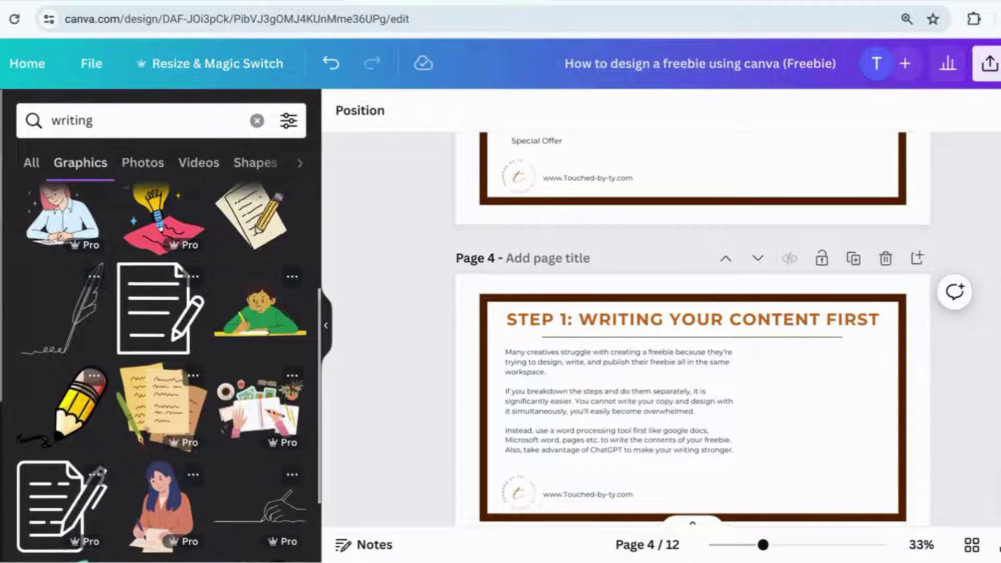
scroll(119, 405, down, 6)
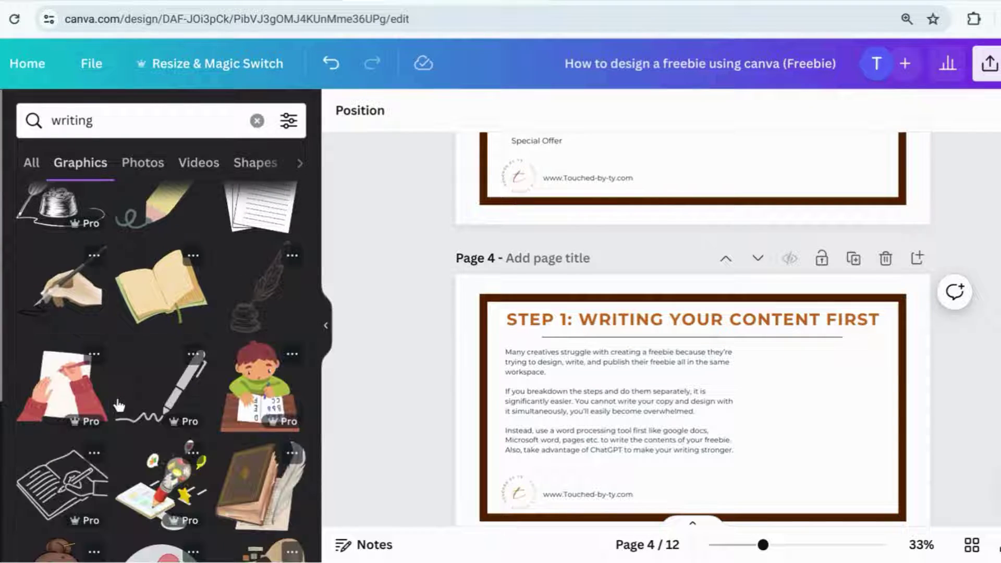
scroll(116, 409, down, 3)
click(52, 333)
drag(692, 408, 815, 410)
click(548, 110)
click(286, 218)
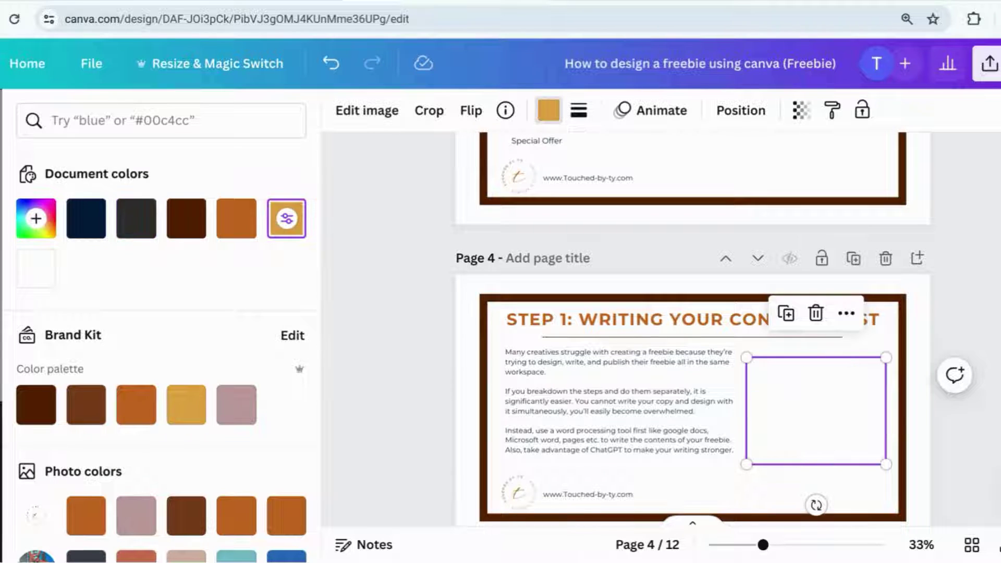
key(Escape)
Step: Download the whole design as PNG images and open the downloaded ZIP archive
scroll(692, 333, up, 11)
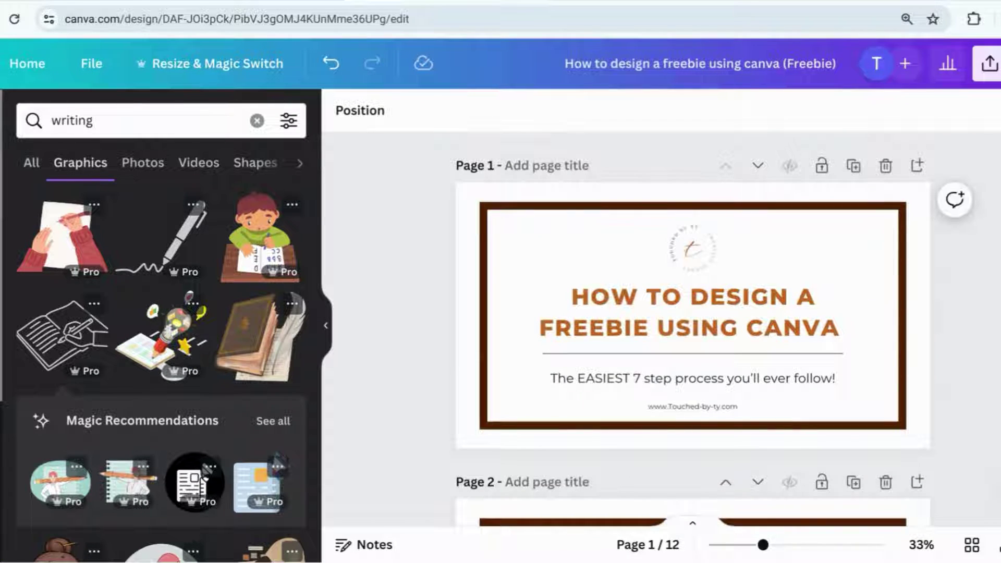
click(990, 66)
scroll(844, 291, down, 3)
click(775, 347)
click(849, 188)
scroll(849, 365, down, 1)
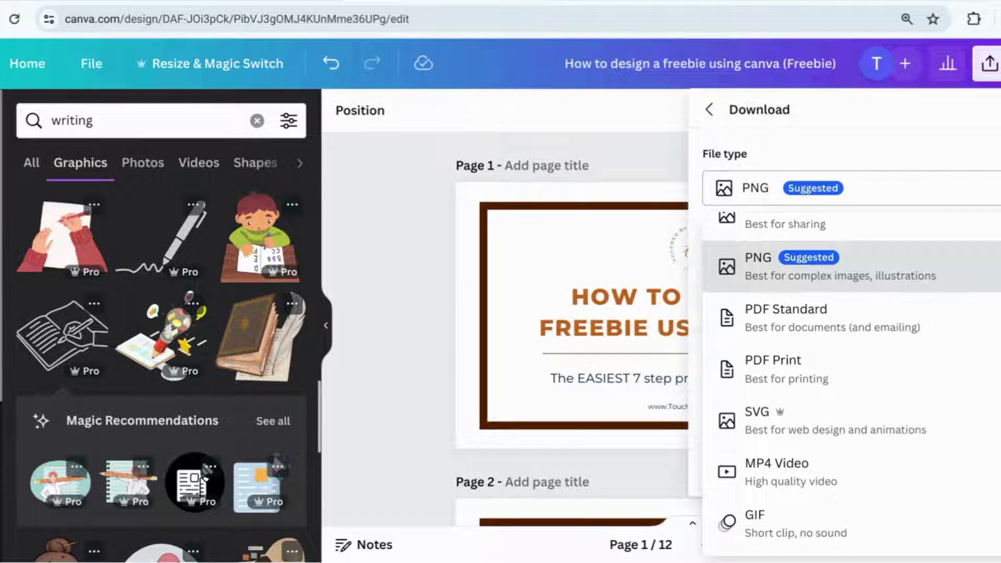
click(832, 349)
click(849, 188)
click(839, 296)
click(871, 358)
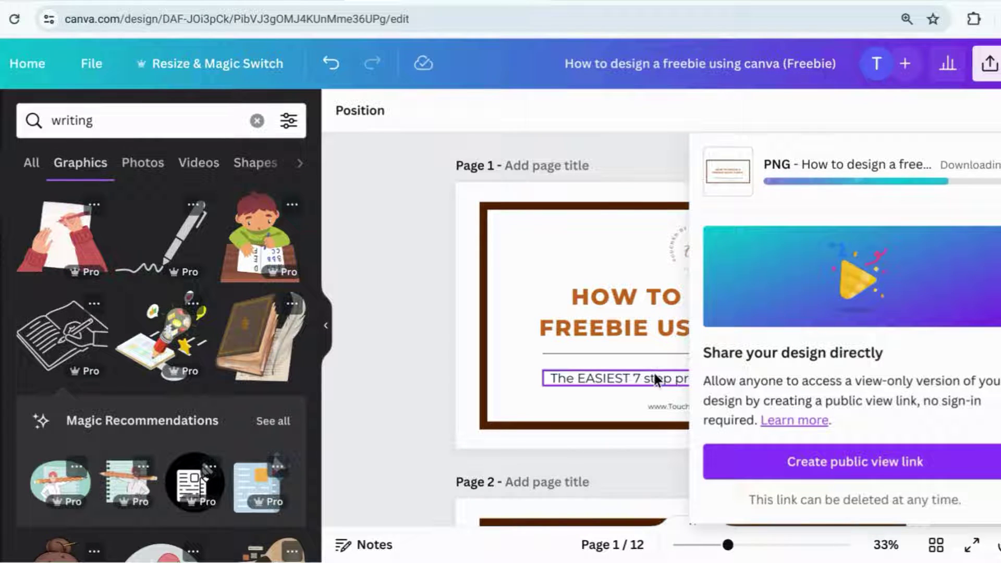
click(965, 481)
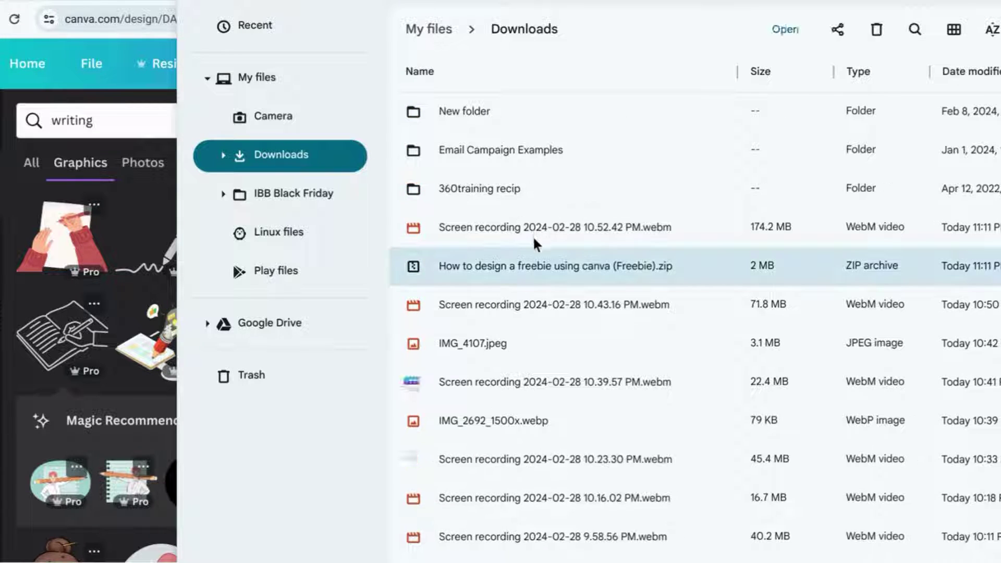
double_click(638, 271)
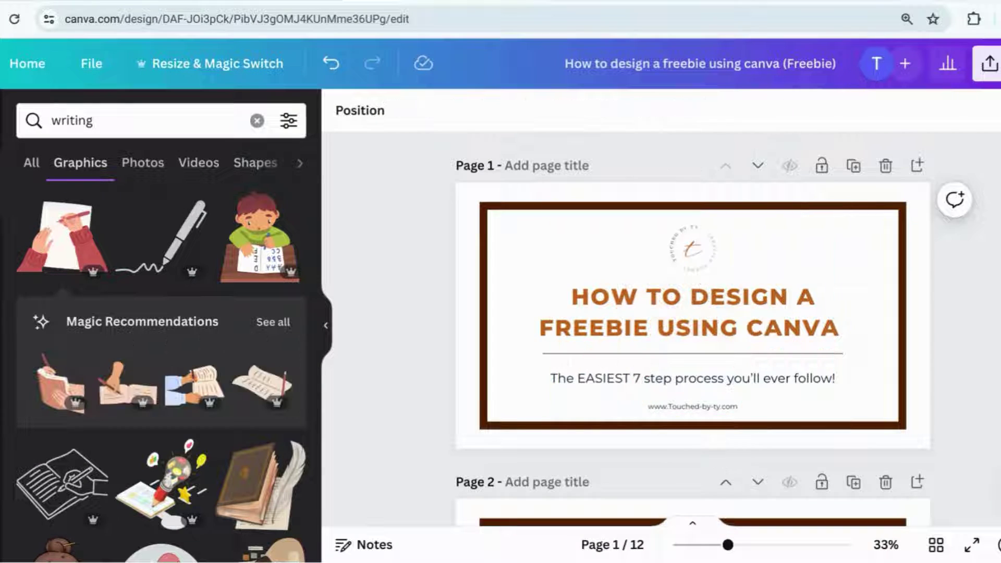
Step: Download the design with the PDF Print file type and open the exported PDF
click(990, 64)
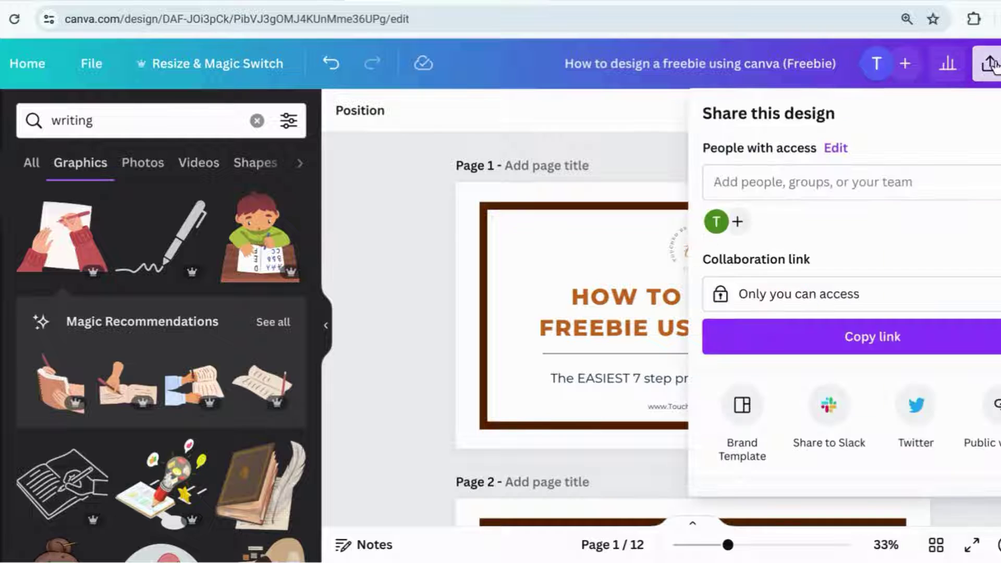
scroll(817, 411, down, 3)
click(817, 365)
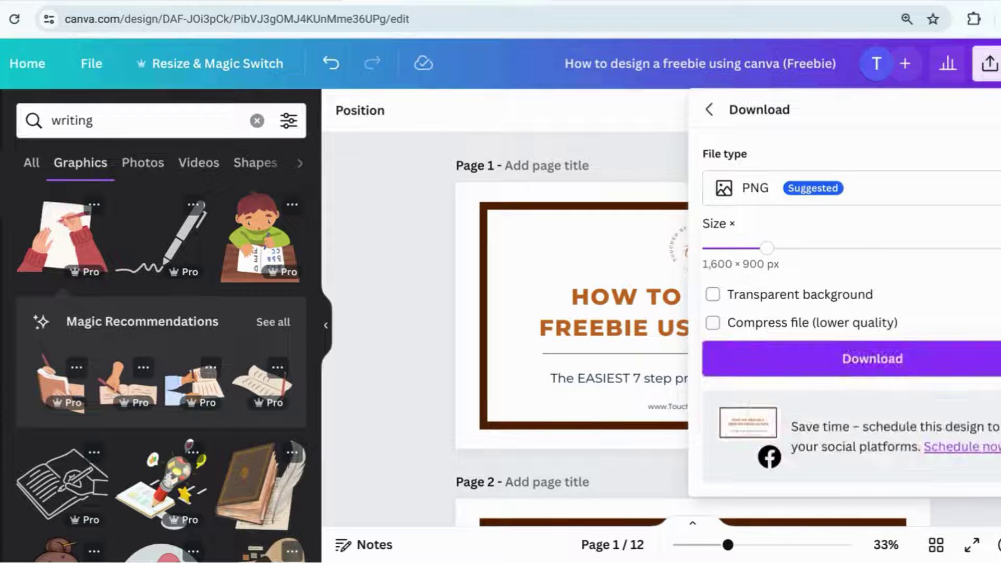
click(850, 187)
click(832, 348)
click(851, 187)
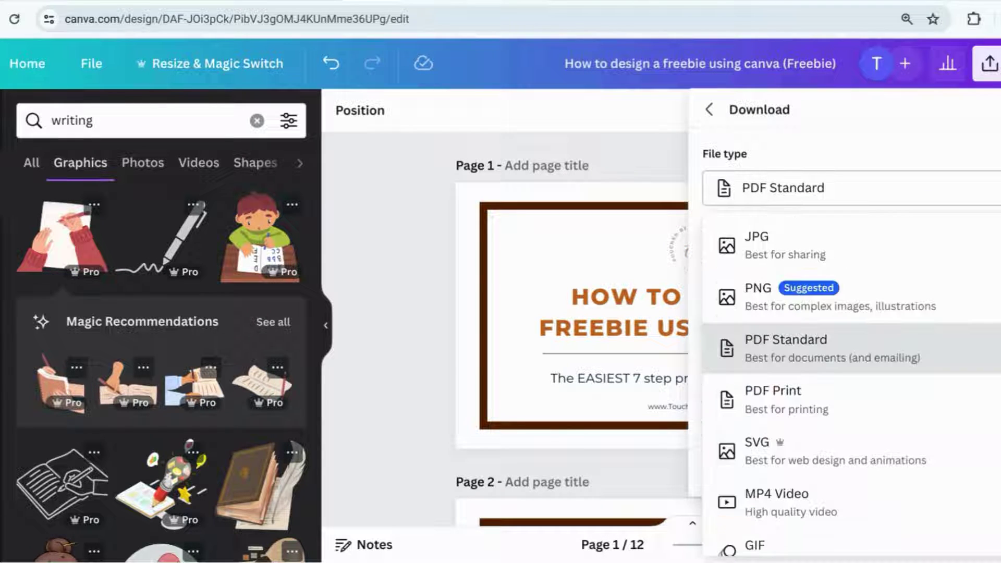
click(772, 399)
click(844, 357)
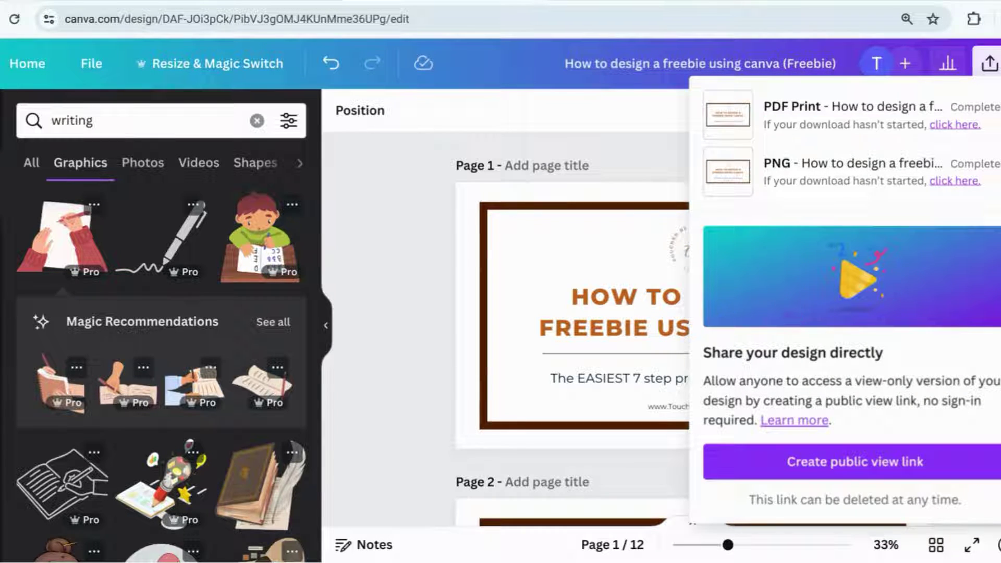
click(958, 502)
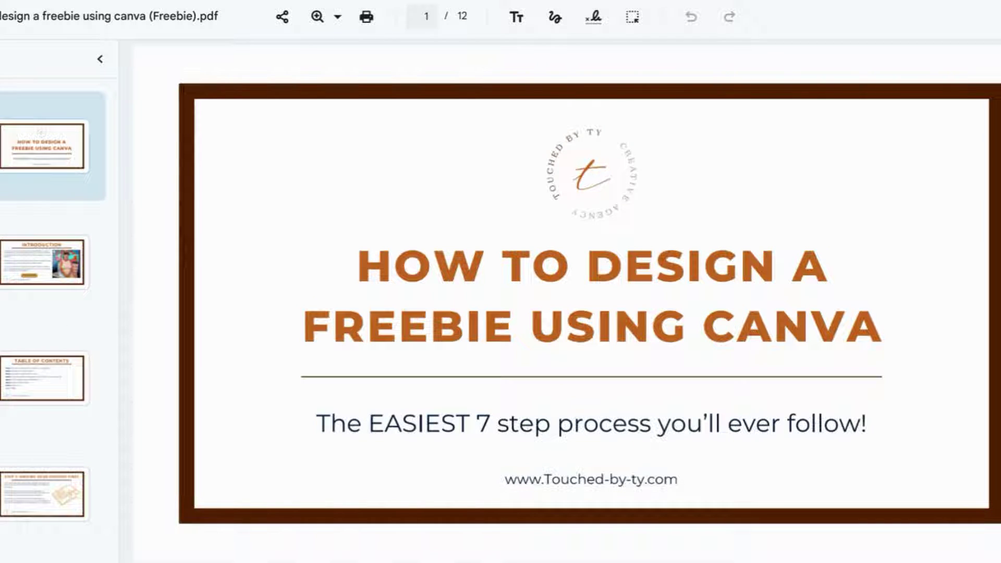
Step: Page through the exported PDF and test the button links on the Introduction and Special Offer pages
key(Right)
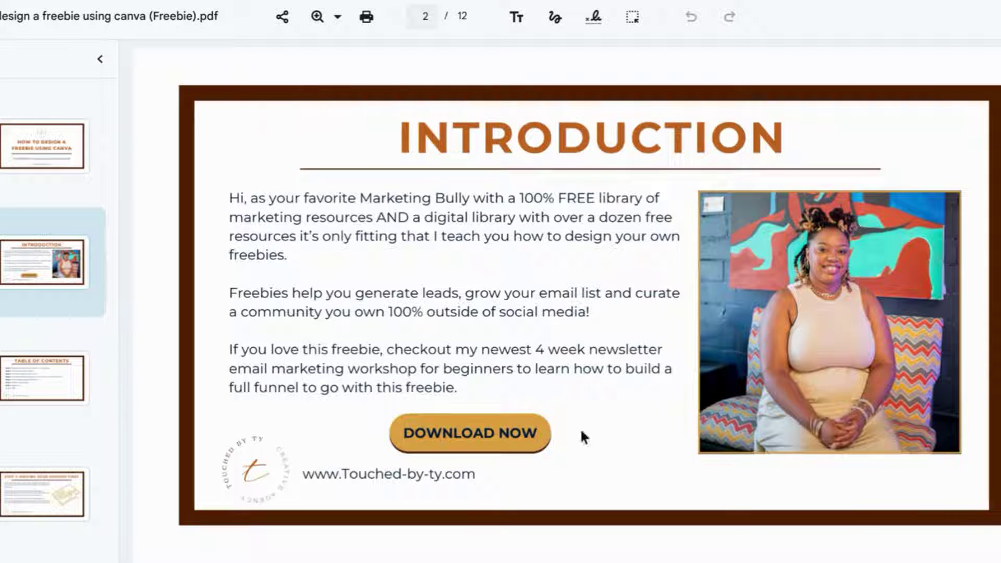
click(518, 428)
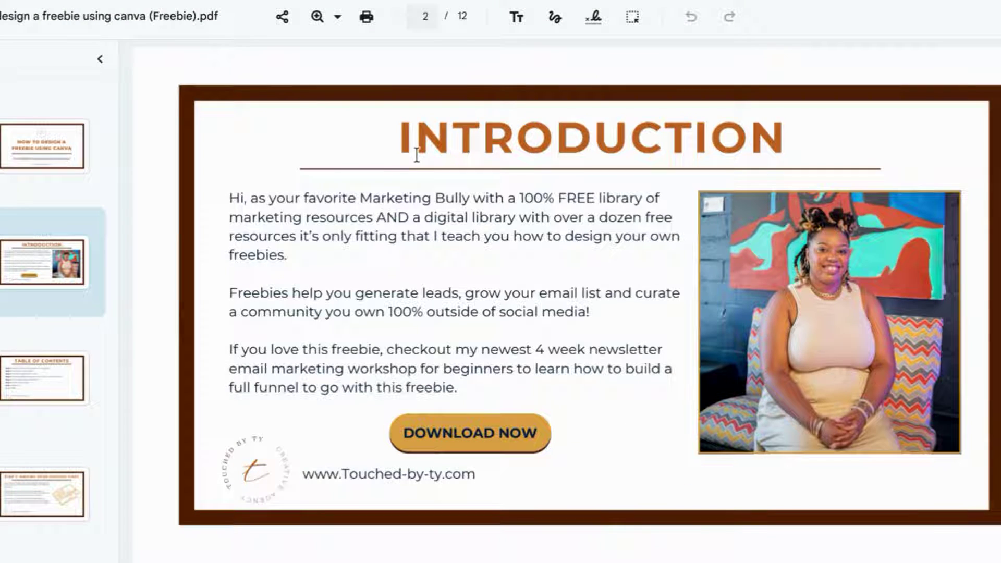
key(Right)
key(Right)
key(Right)
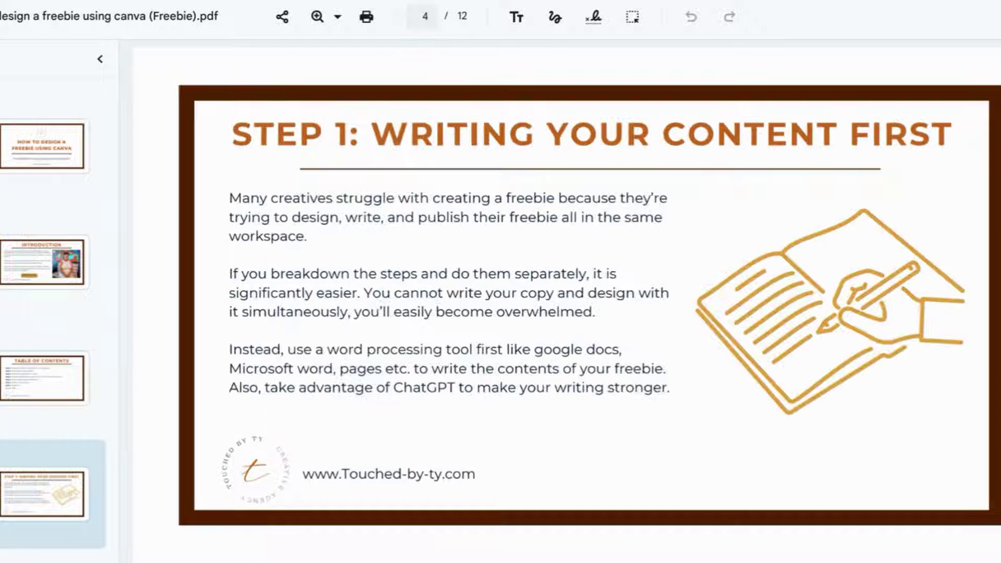
key(Right)
key(Right)
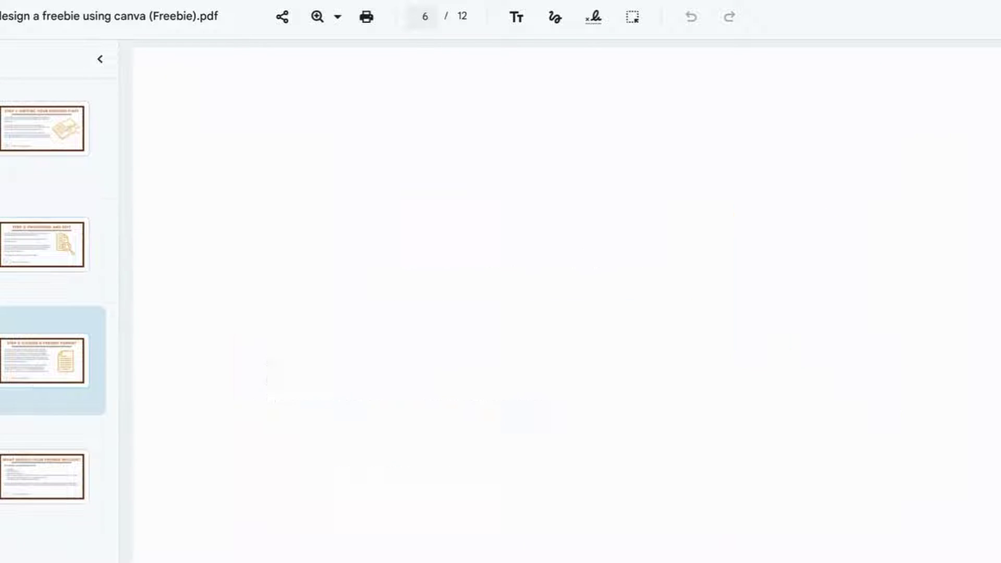
key(Right)
key(Right)
key(Right)
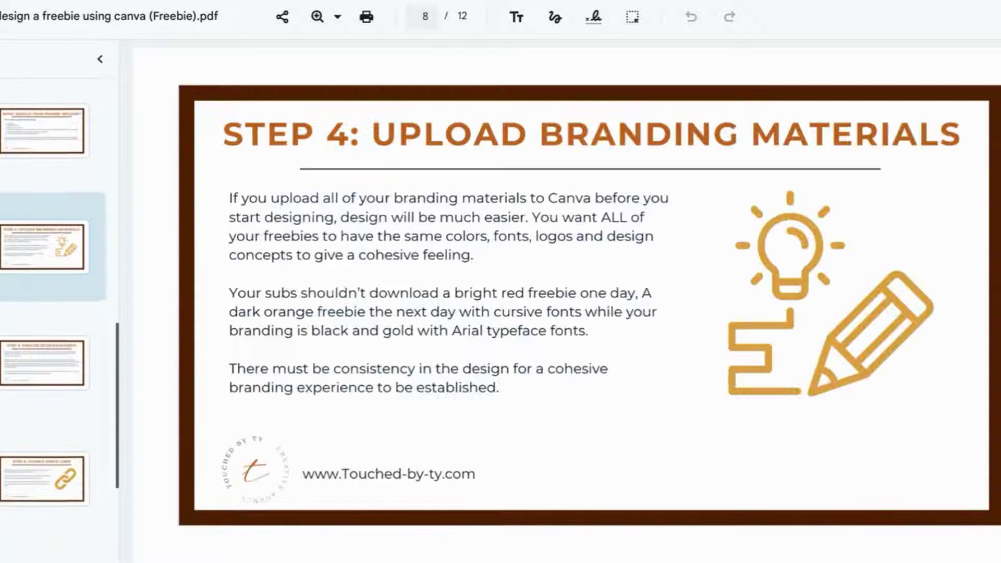
key(Right)
key(Right)
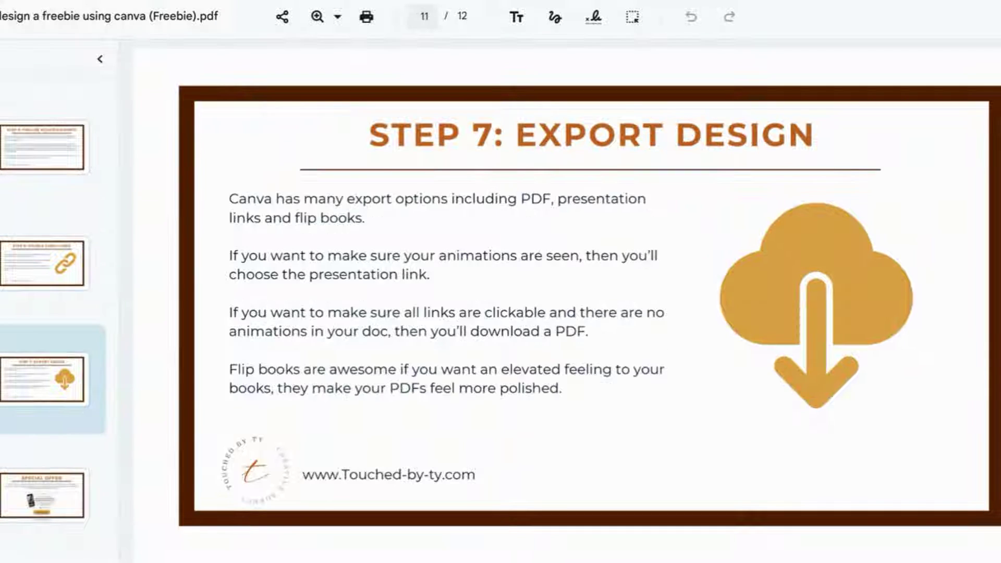
click(567, 468)
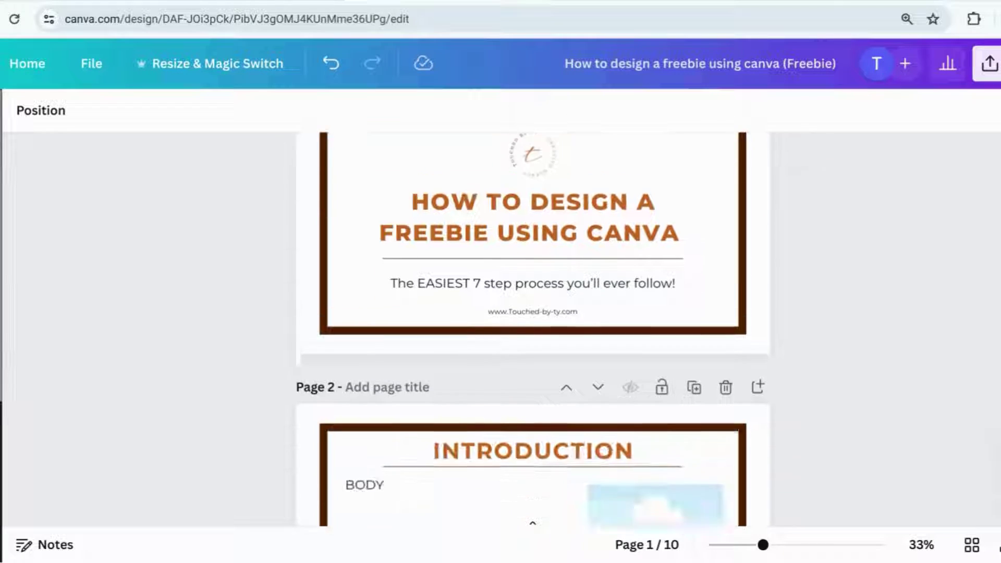
Step: Fill the empty image frame on the Introduction page with the uploaded portrait photo
scroll(532, 313, down, 5)
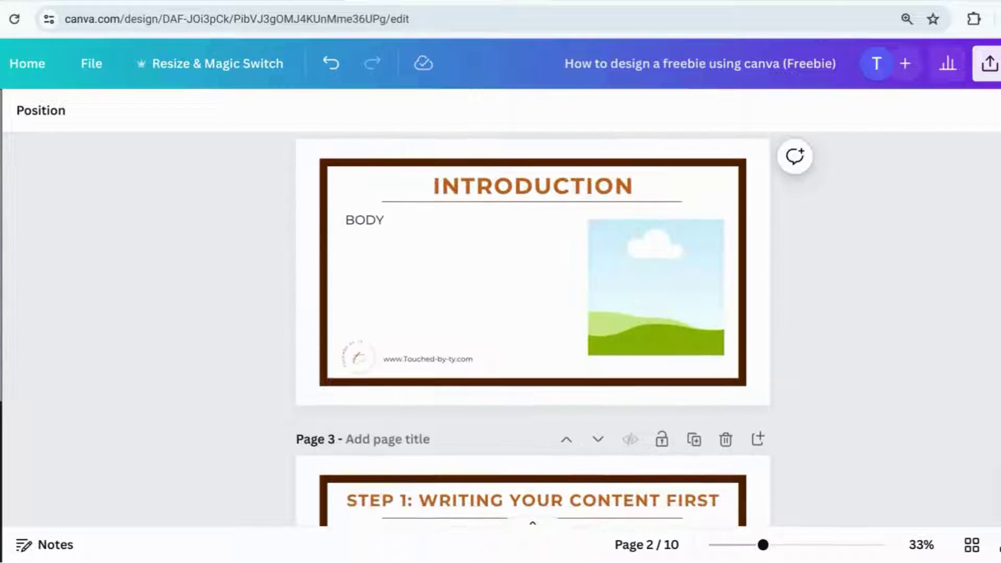
click(2, 321)
click(50, 331)
drag(692, 190, 694, 229)
drag(699, 292, 803, 287)
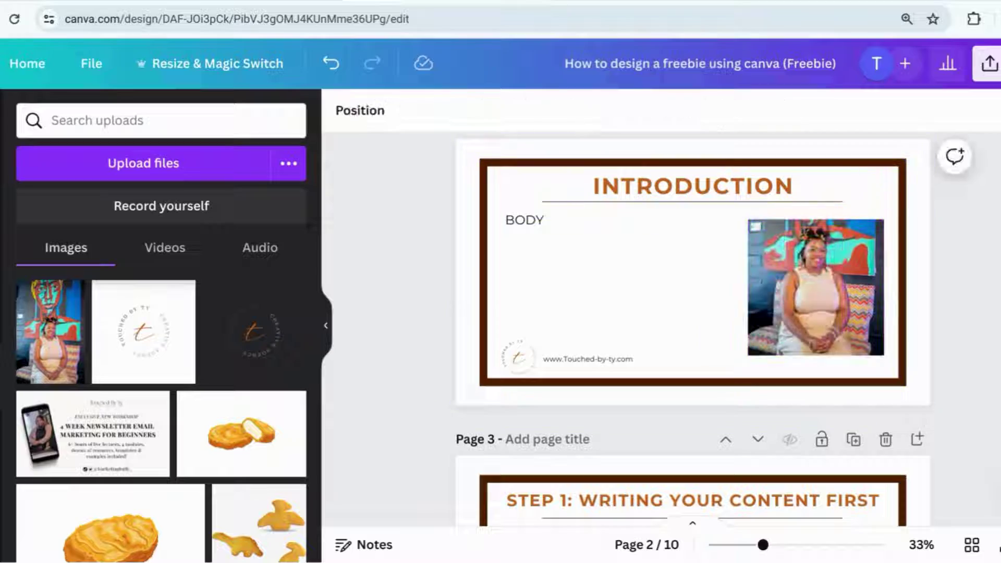